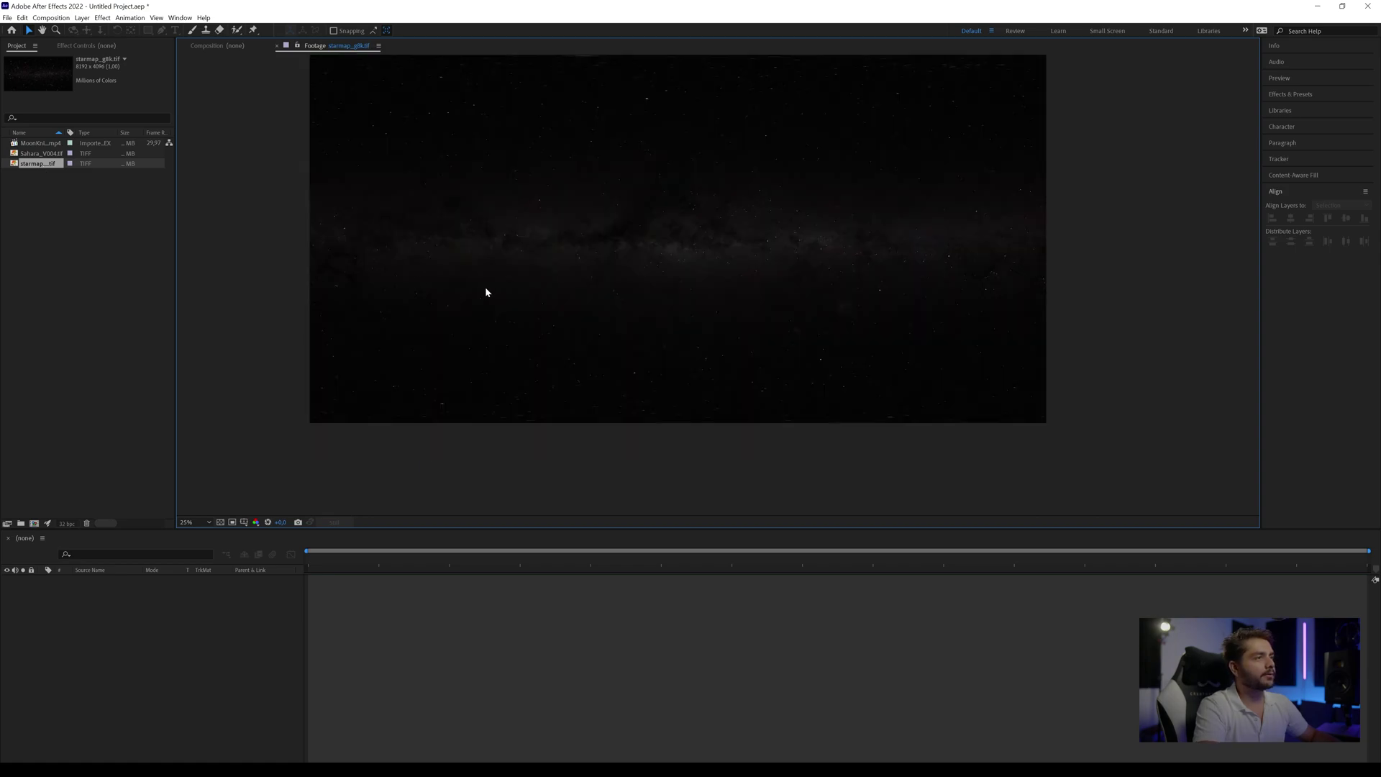
# - Preview the Sahara_V004.tif footage, and create a new composition from the MoonKnight green screen clip
pyautogui.moveTo(603, 181); pyautogui.dragTo(608, 218)
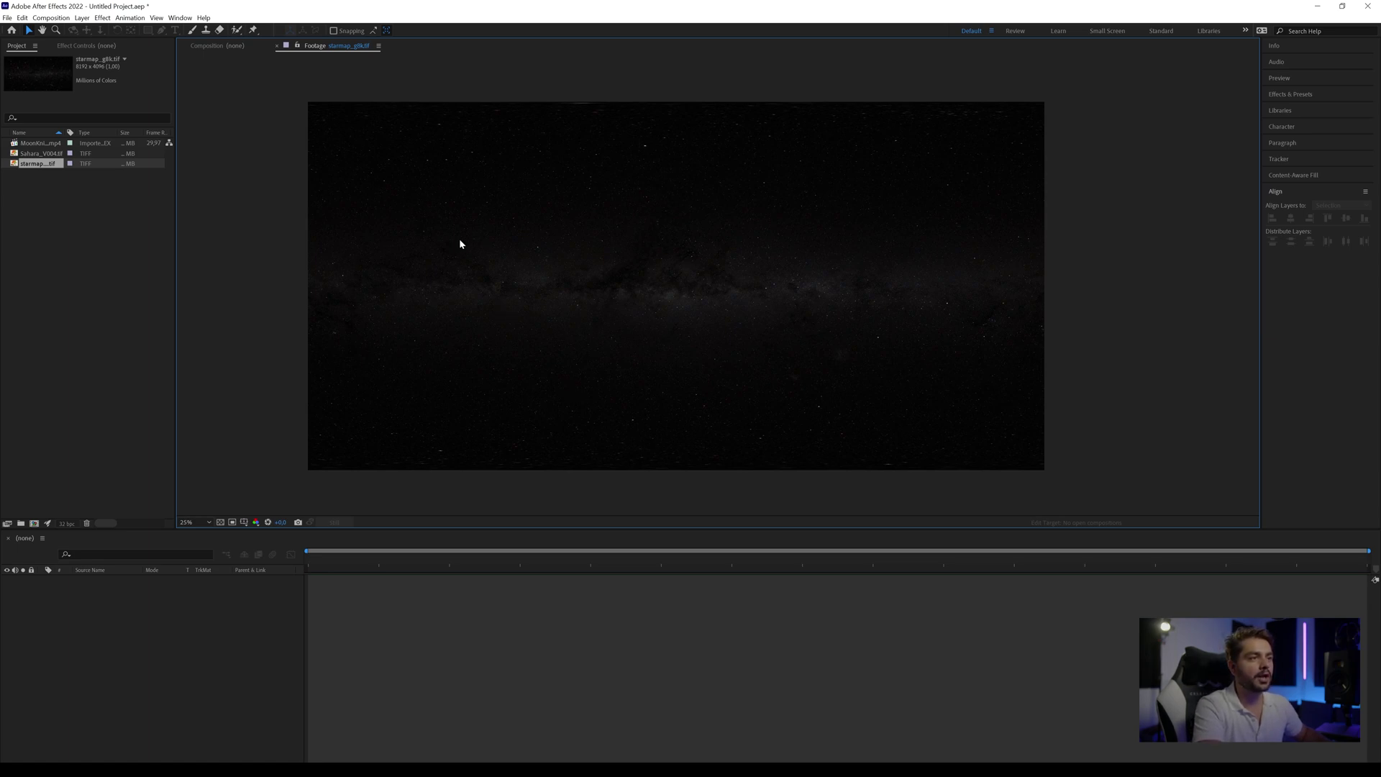
pyautogui.doubleClick(38, 154)
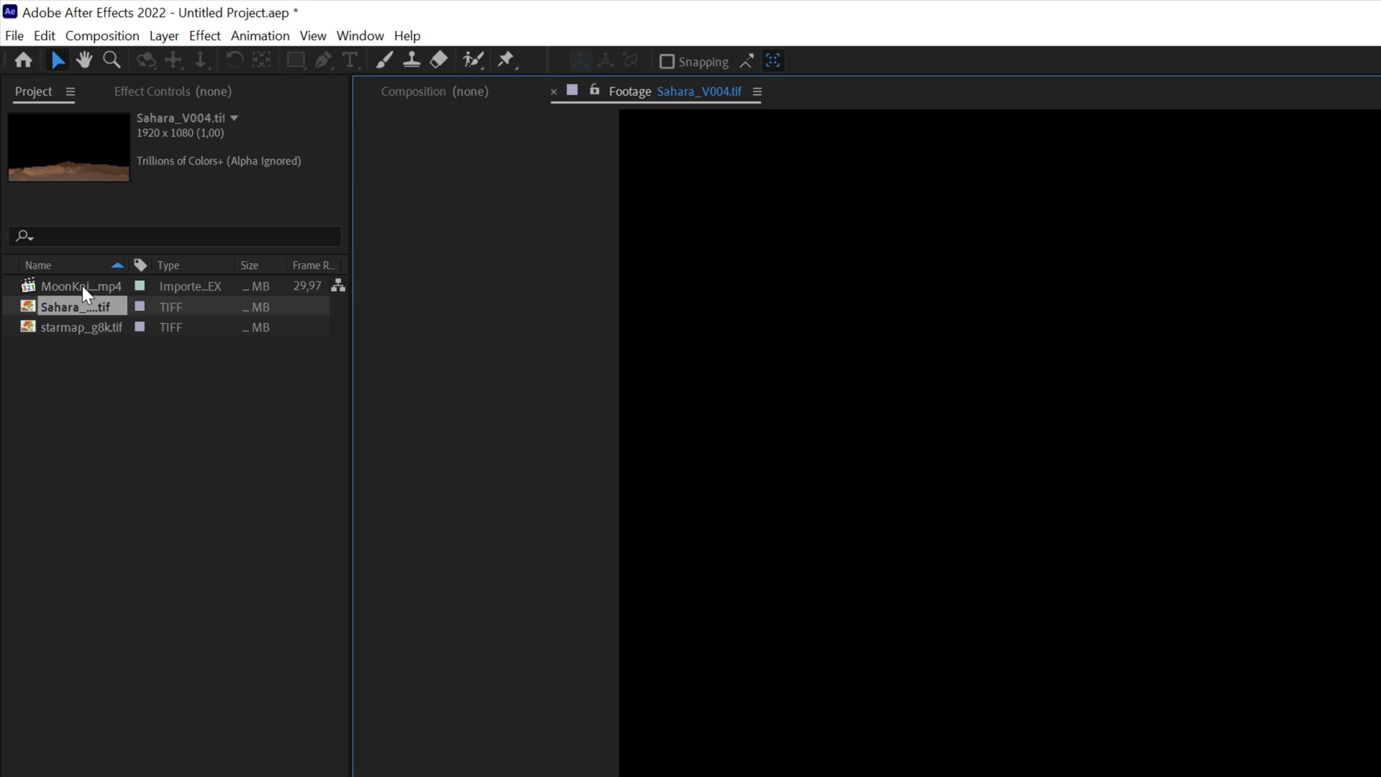
pyautogui.moveTo(82, 286); pyautogui.dragTo(67, 348)
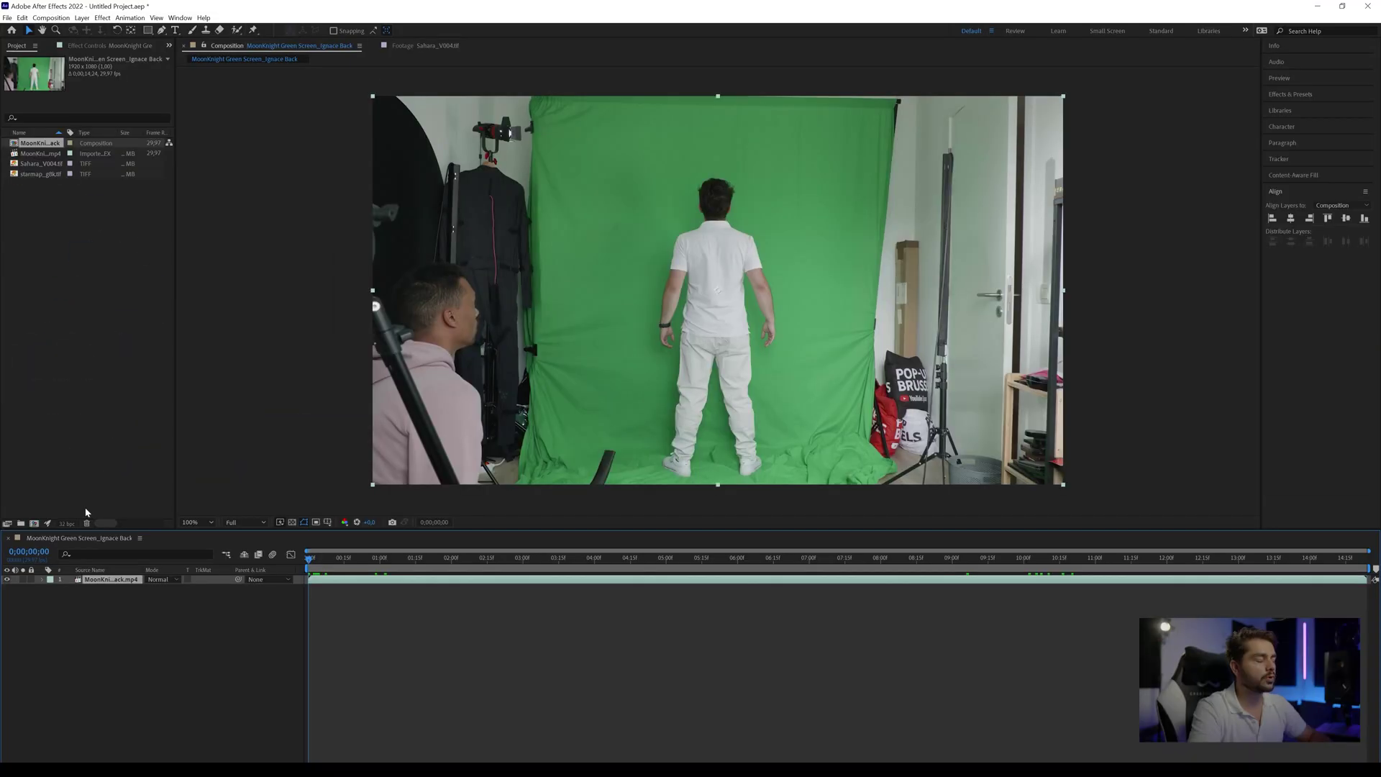
# - At 0;00;14;16, draw a closed Pen mask on the clip, loosely enclosing the man with raised arms within the green backdrop
pyautogui.moveTo(378, 563); pyautogui.dragTo(1349, 601)
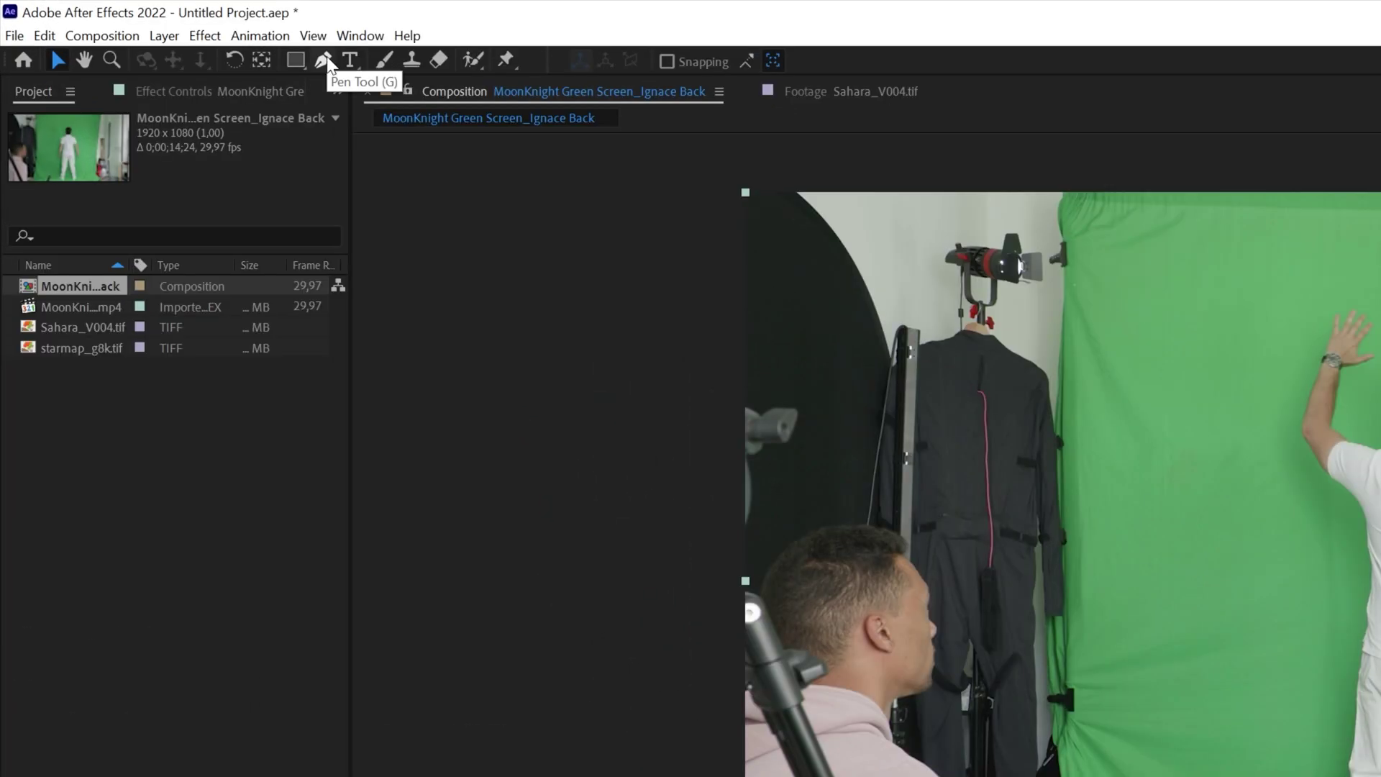
pyautogui.click(325, 60)
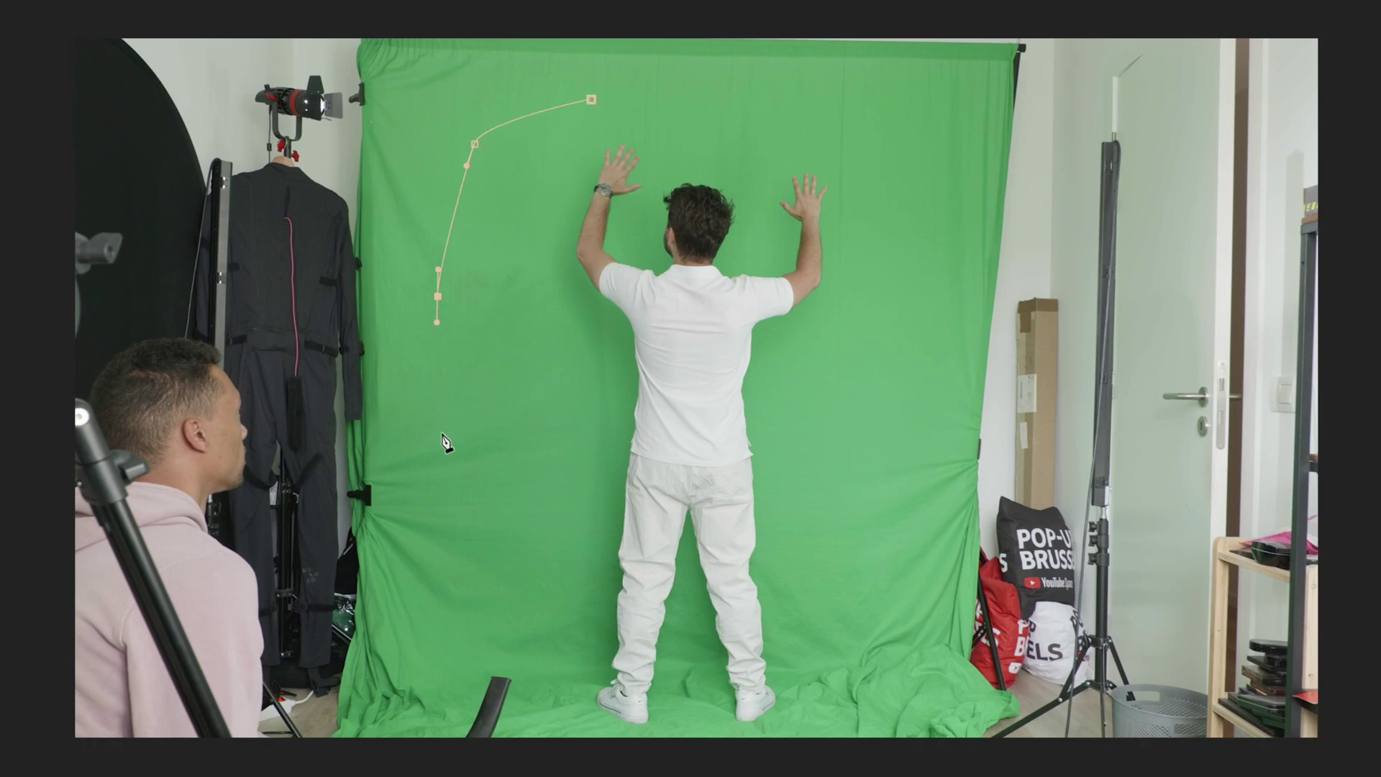
pyautogui.click(807, 711)
pyautogui.click(849, 570)
pyautogui.click(886, 298)
pyautogui.click(879, 132)
pyautogui.click(591, 100)
# - Set the mask's feather to 18 pixels
pyautogui.press('f')
pyautogui.moveTo(335, 420); pyautogui.dragTo(361, 419)
pyautogui.hotkey('ctrl', 'space')
pyautogui.click(278, 441)
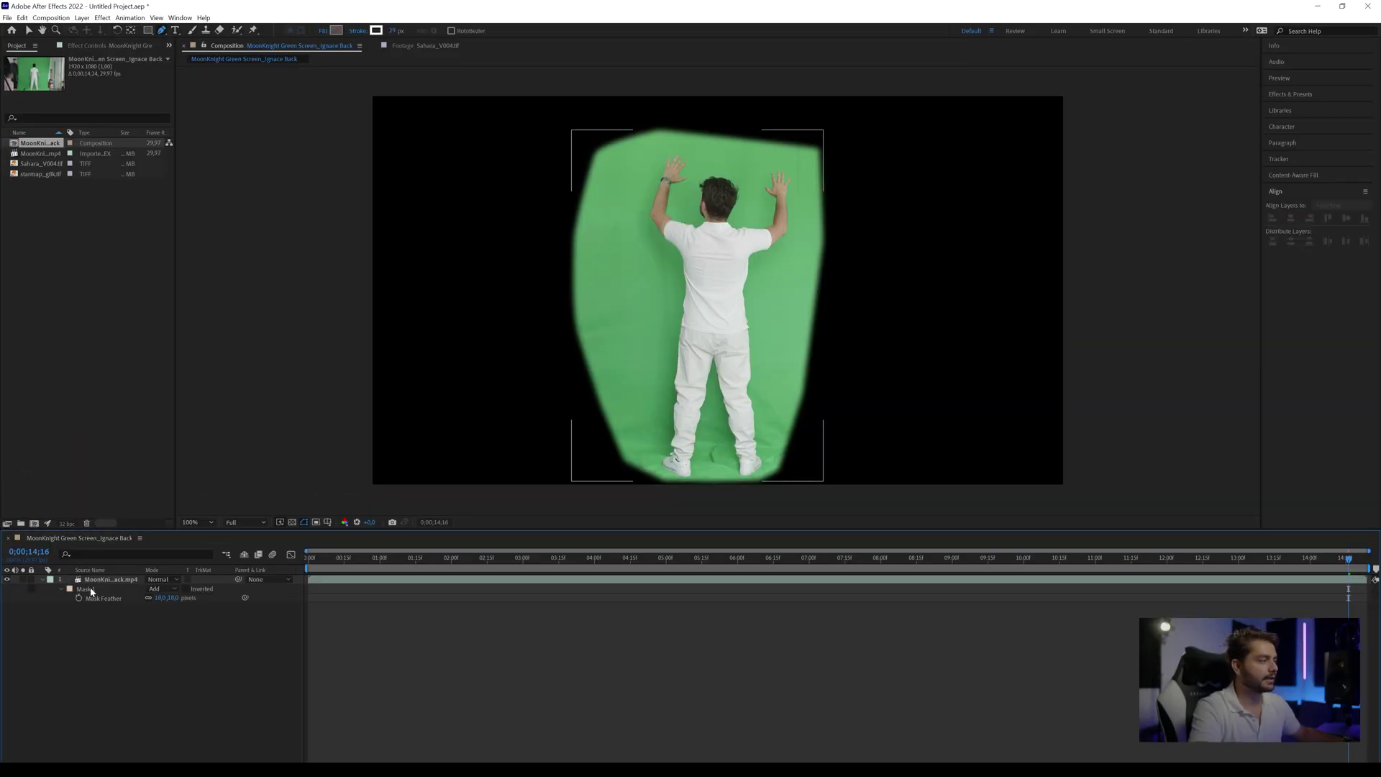
# - Apply Keylight (1.2) to the masked clip and sample the green backdrop beside the man as its Screen Colour
pyautogui.click(91, 591)
pyautogui.click(102, 18)
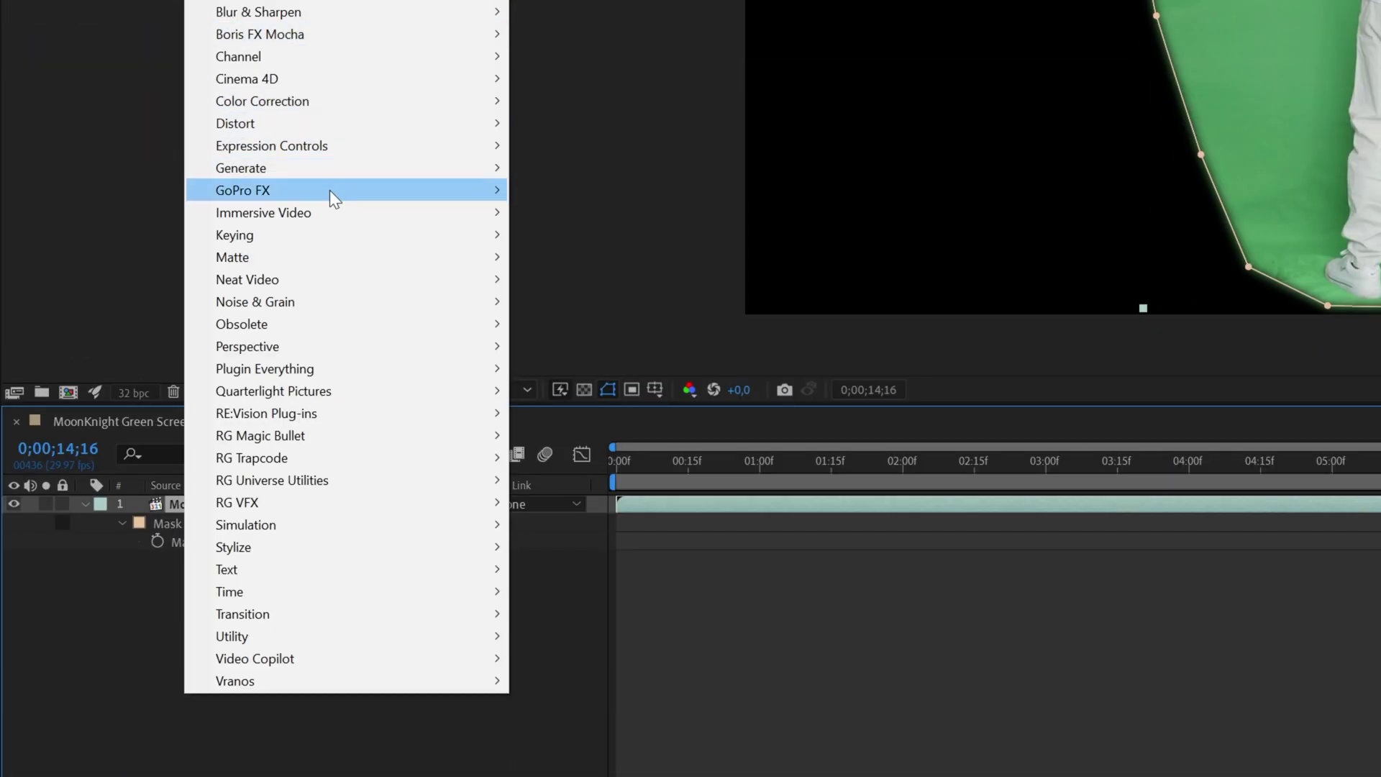
pyautogui.moveTo(279, 237)
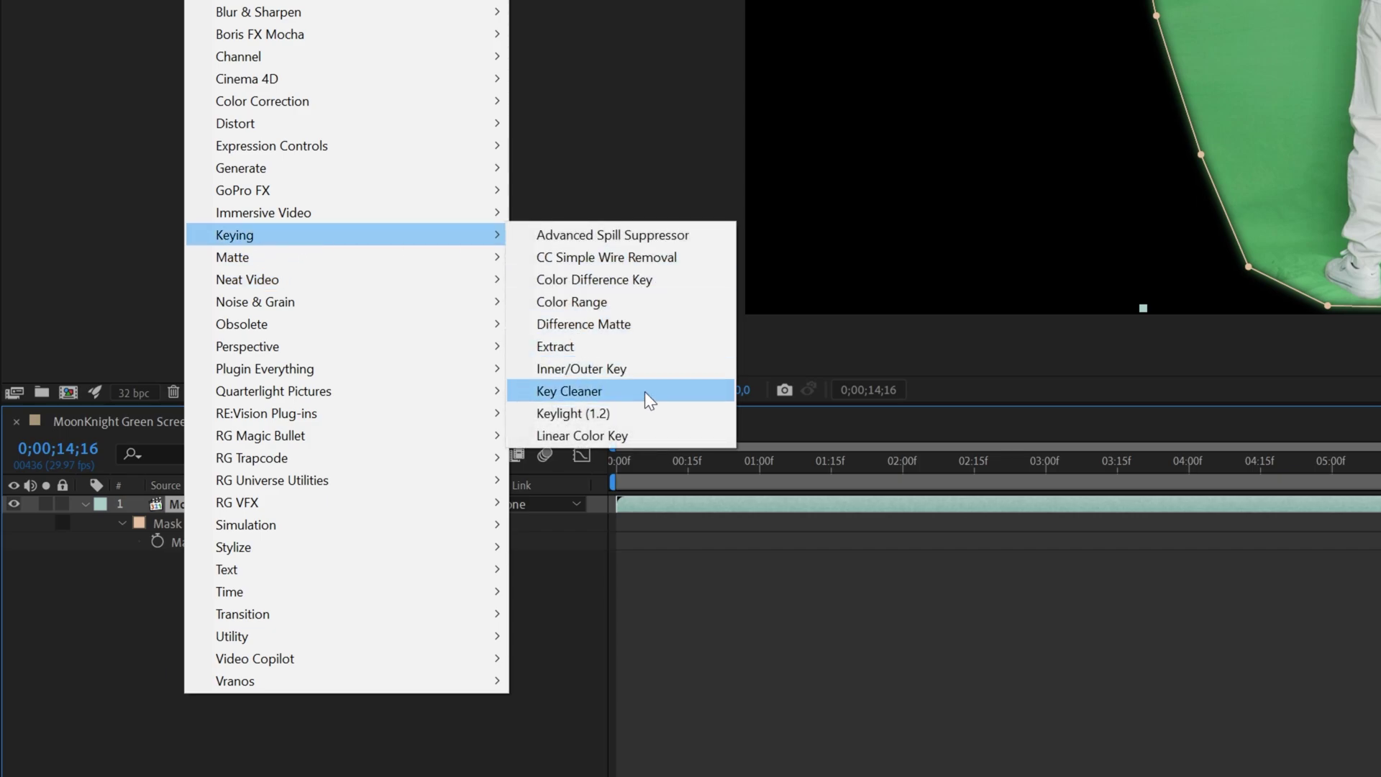
pyautogui.click(633, 414)
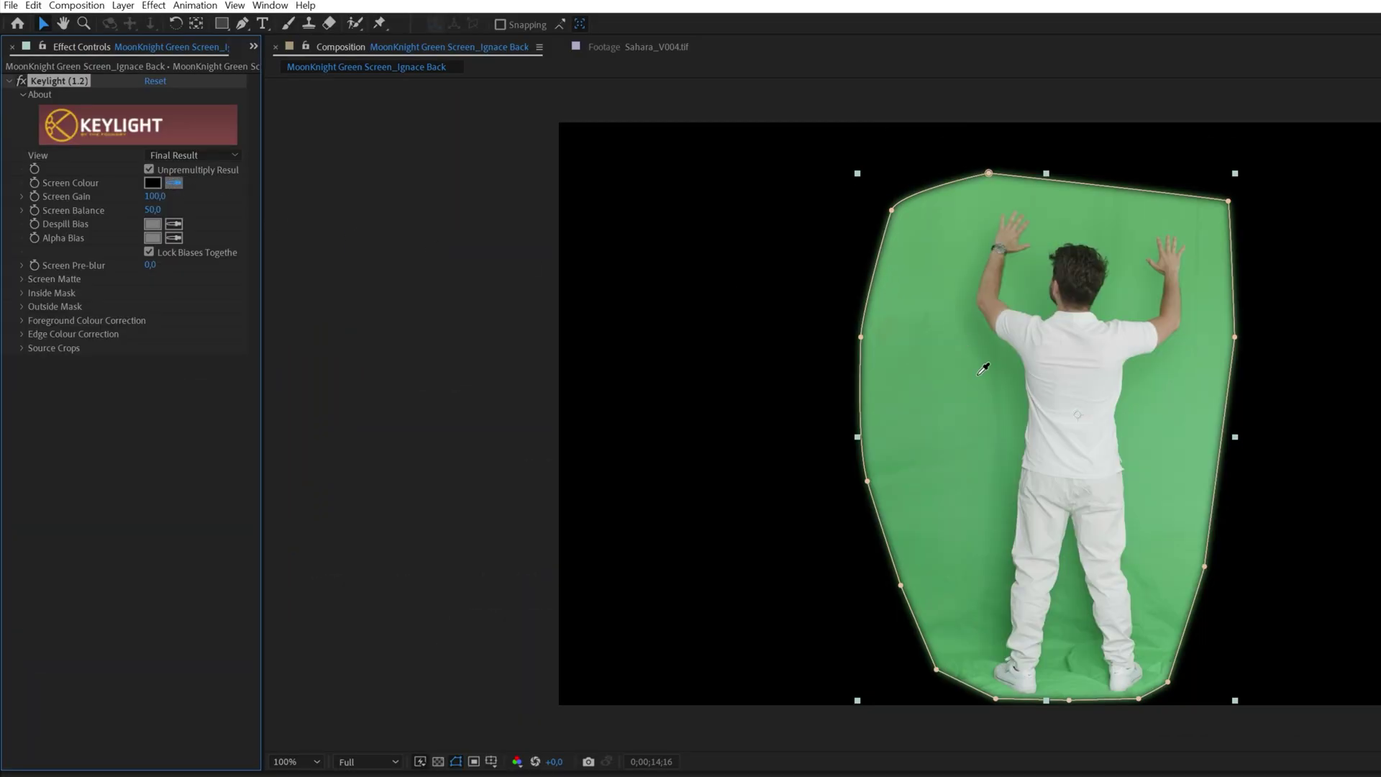
pyautogui.click(978, 373)
# - Display Keylight's Screen Matte view and set Clip Black to 15 and Clip White to 85
pyautogui.click(183, 155)
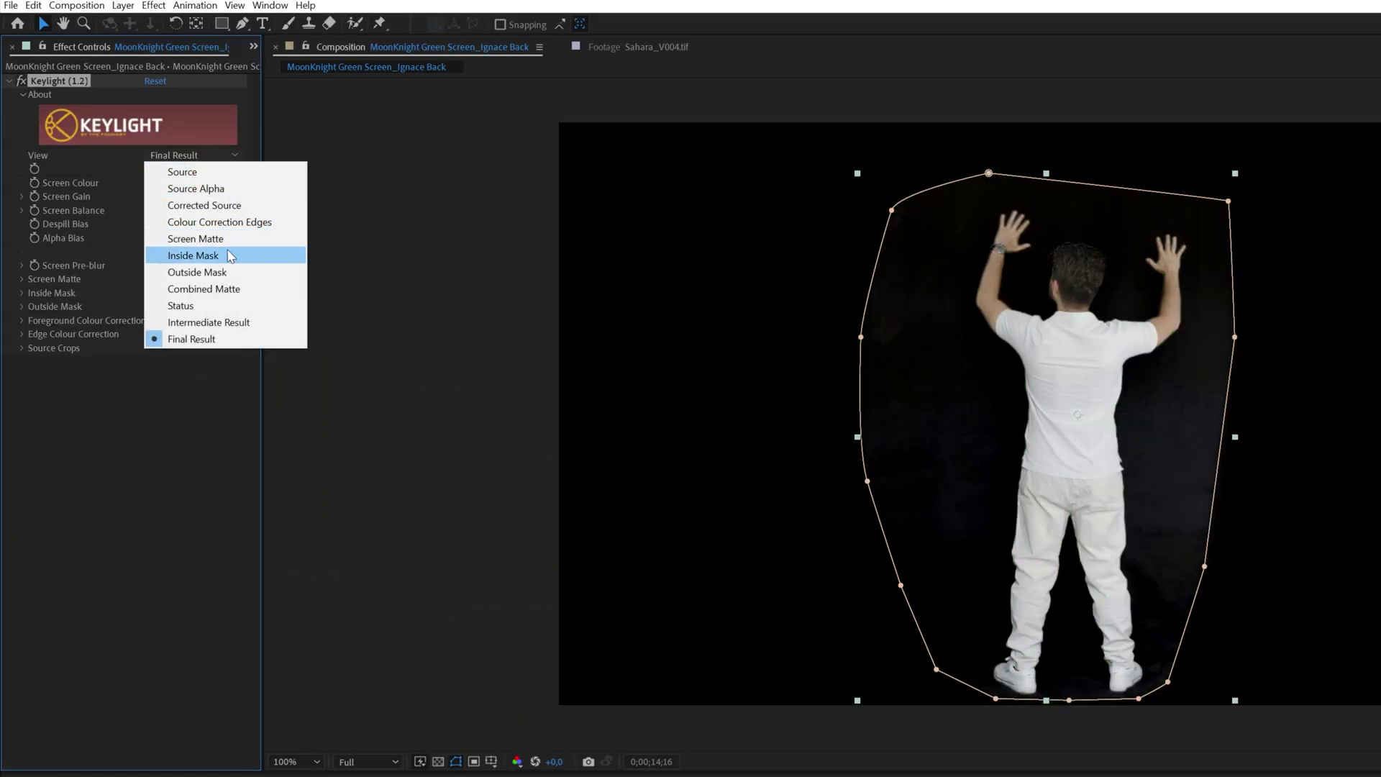
pyautogui.click(151, 231)
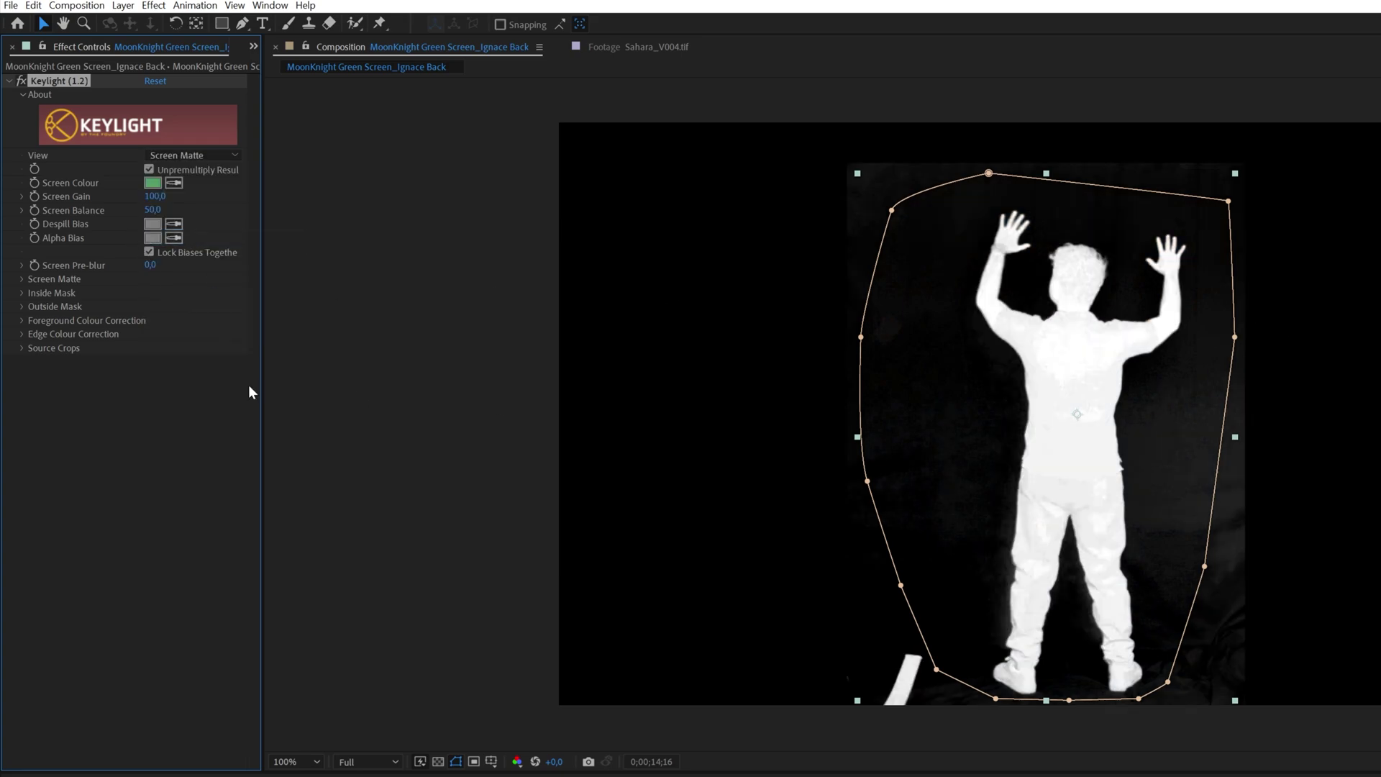
pyautogui.click(21, 280)
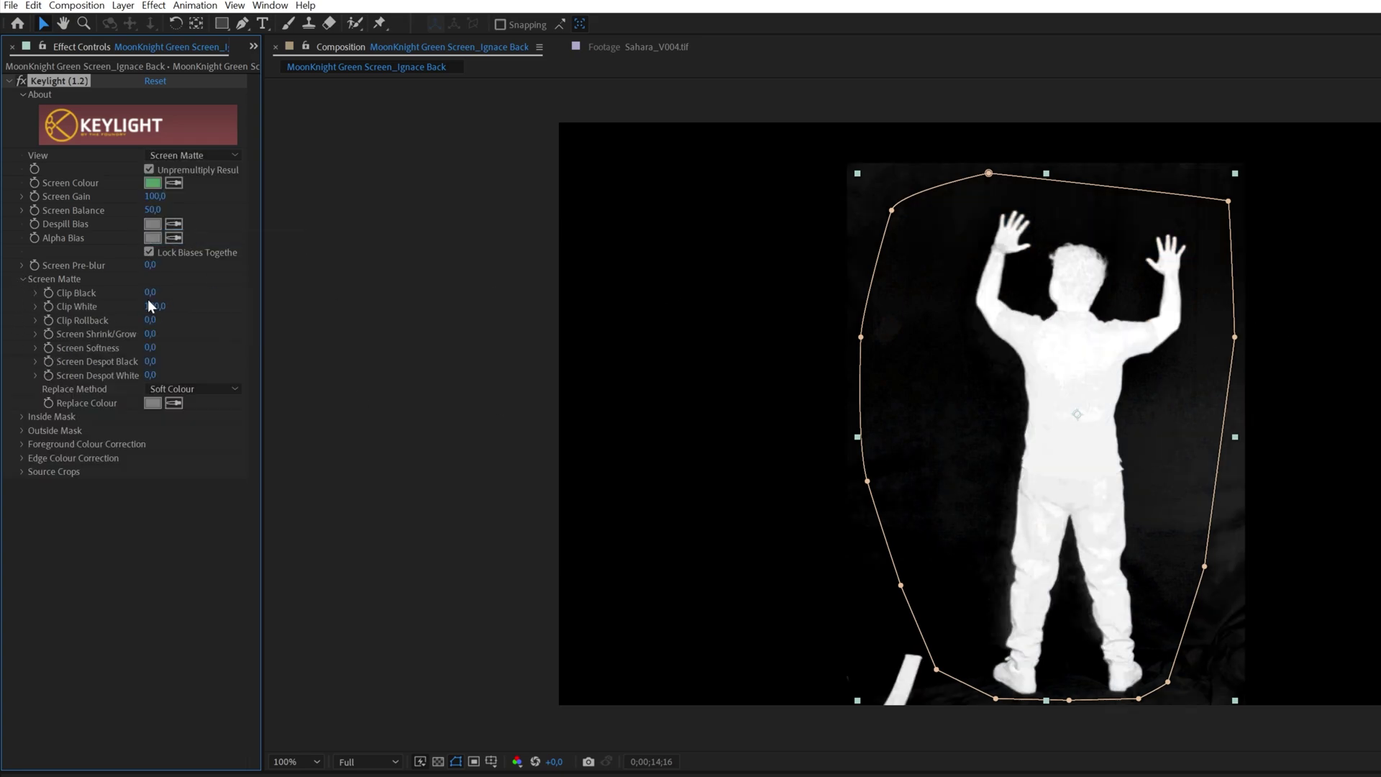
pyautogui.write('5')
pyautogui.press('Return')
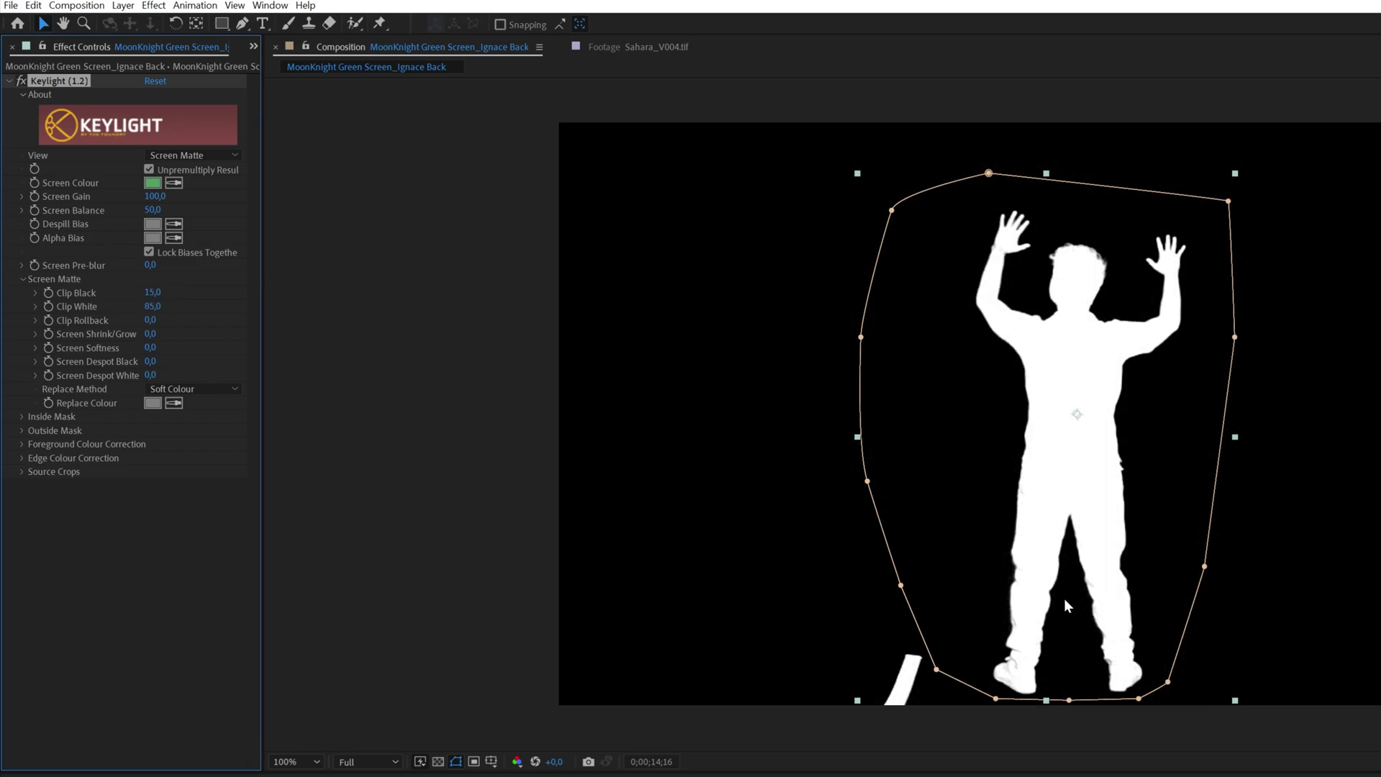
# - Set the Keylight view to Intermediate Result and add the Advanced Spill Suppressor effect to the clip
pyautogui.click(175, 154)
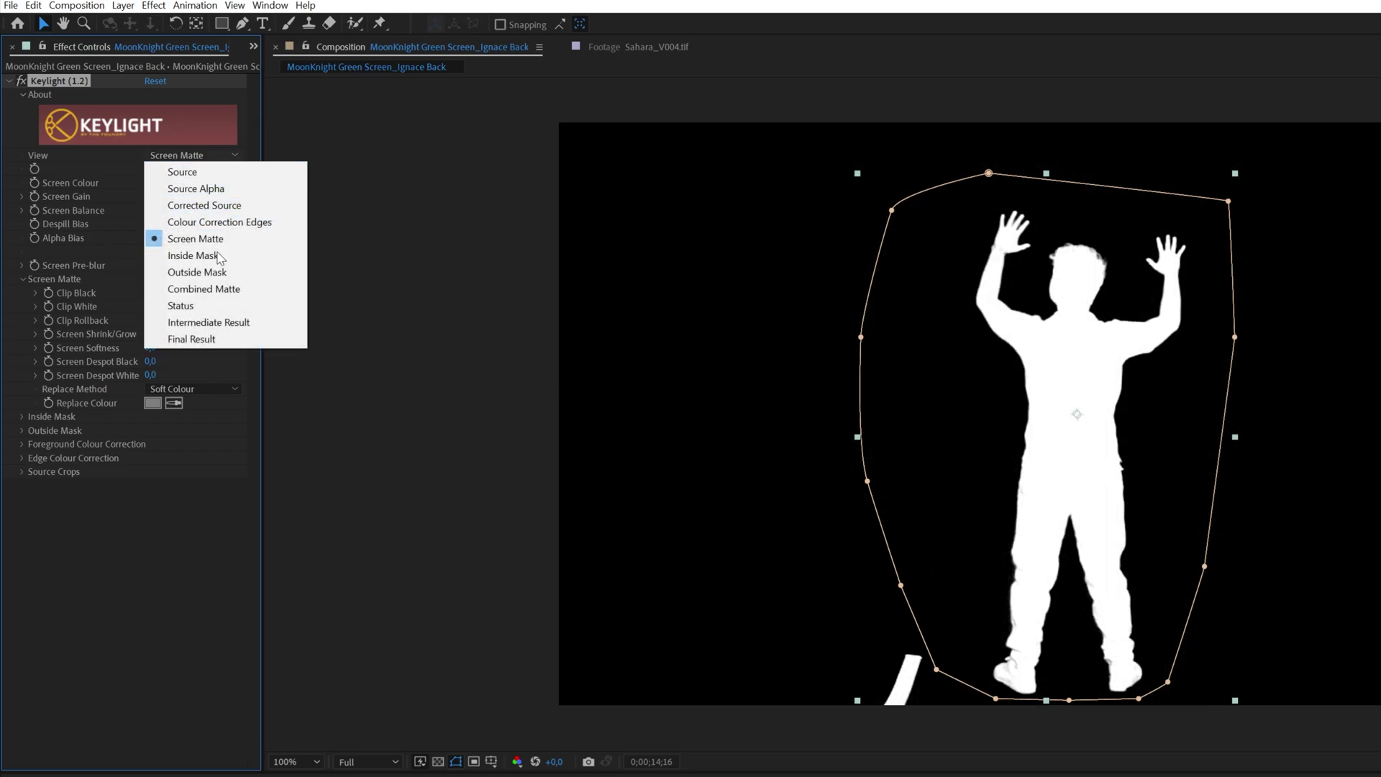
pyautogui.click(201, 327)
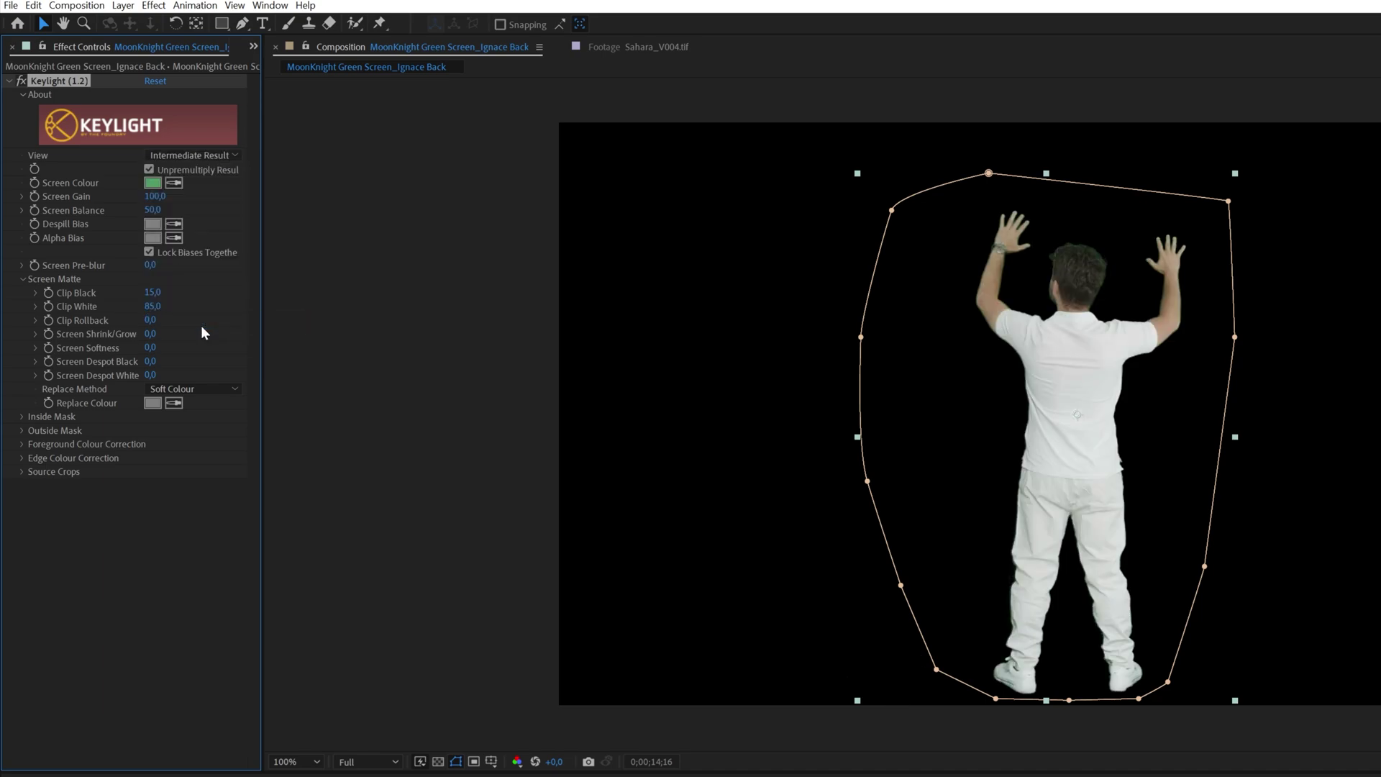
pyautogui.hotkey('ctrl', 'space')
pyautogui.write('ad')
pyautogui.click(141, 399)
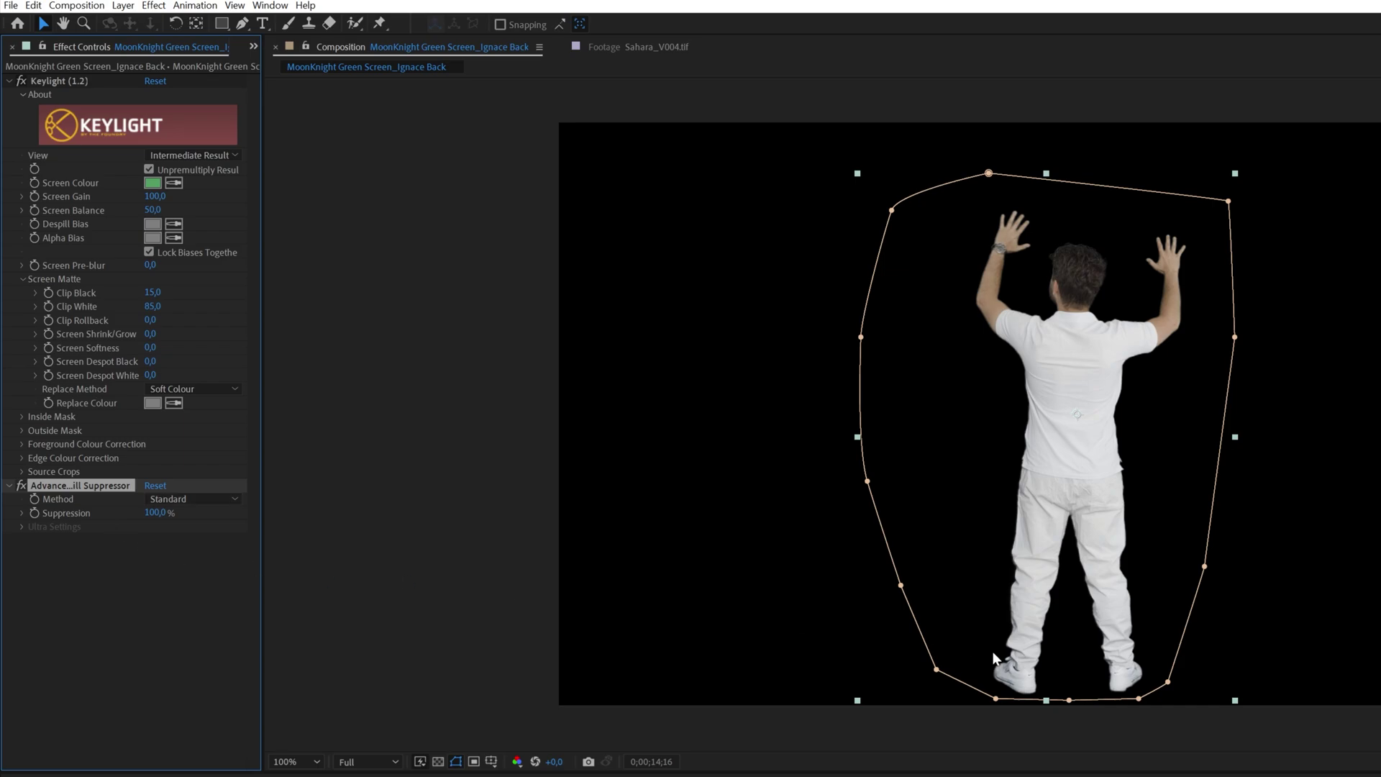
pyautogui.scroll(2, 1072, 244)
pyautogui.moveTo(1053, 161); pyautogui.dragTo(808, 645)
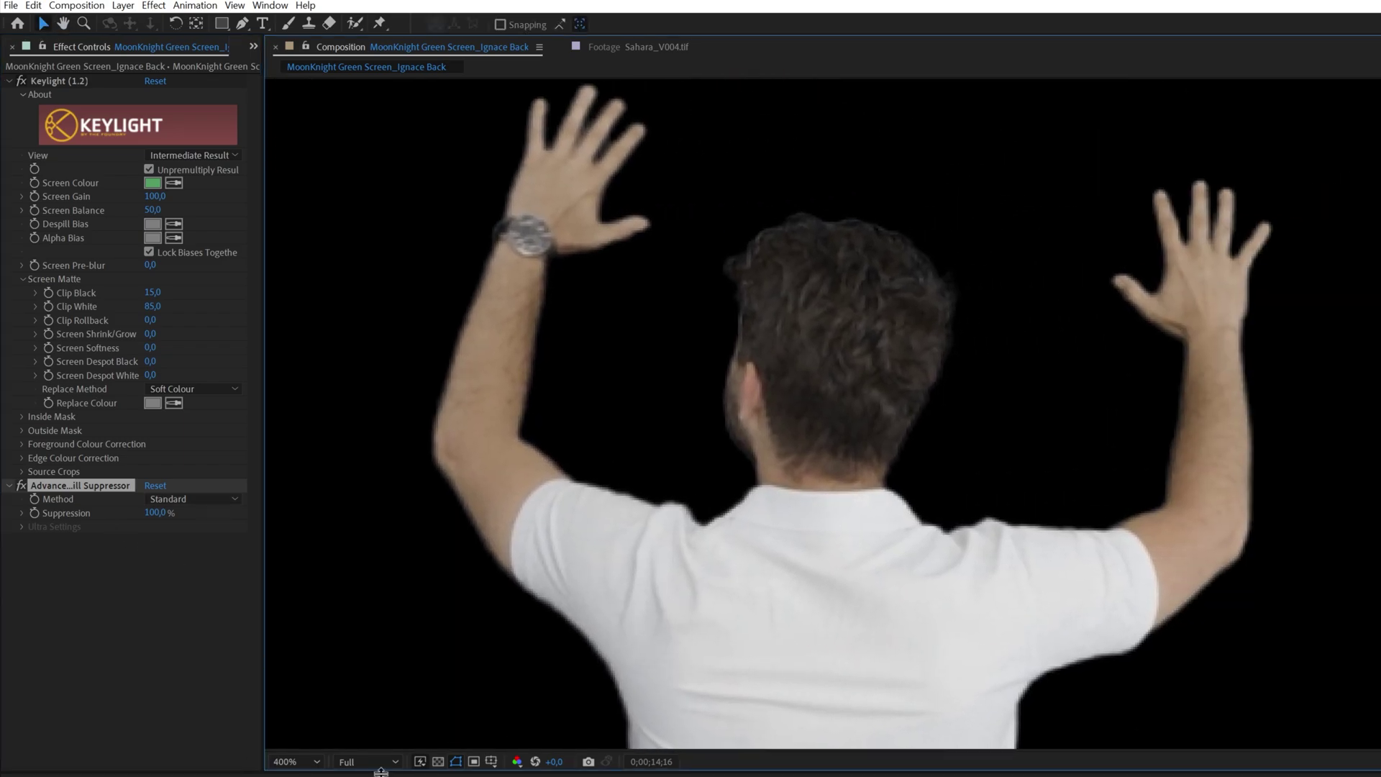
pyautogui.click(293, 763)
pyautogui.click(296, 776)
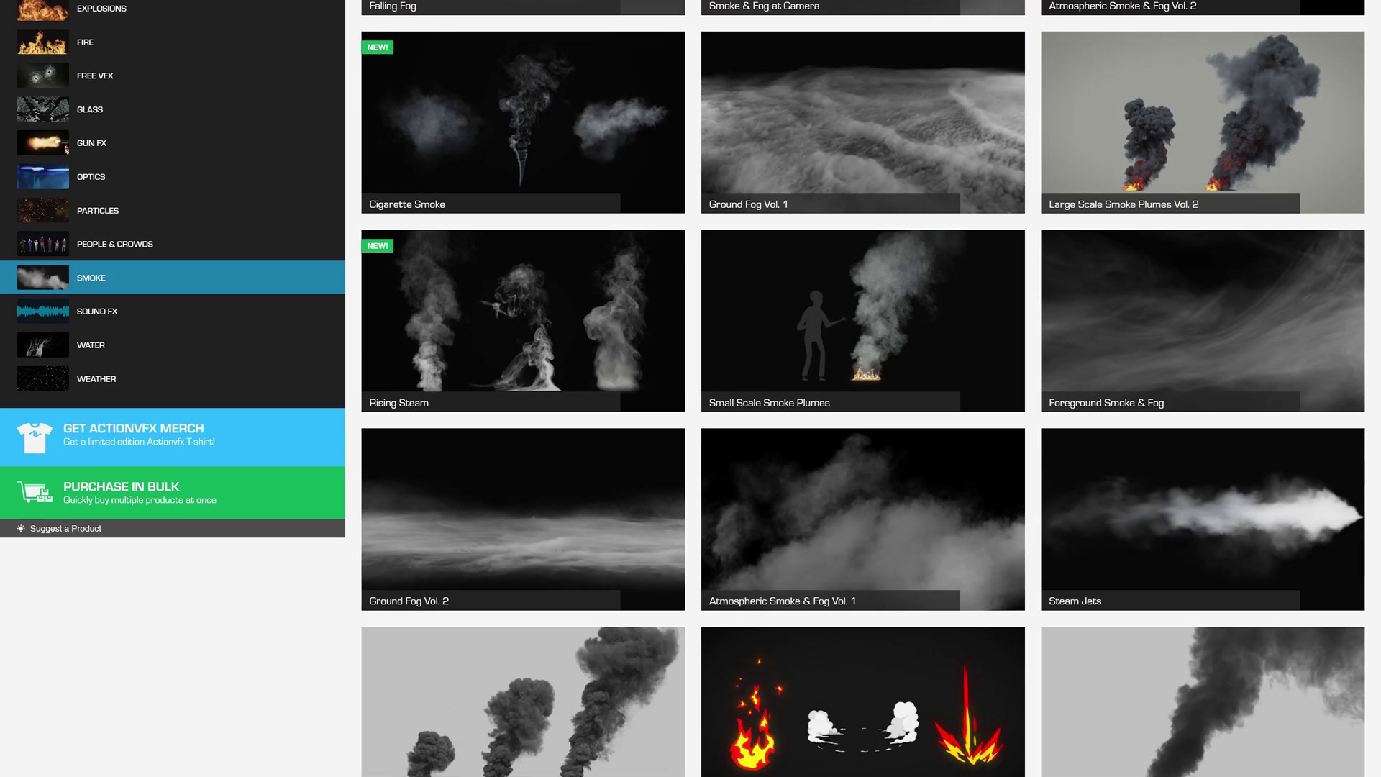
# - Browse the smoke and fog collections on the ActionVFX website
pyautogui.scroll(2, 690, 388)
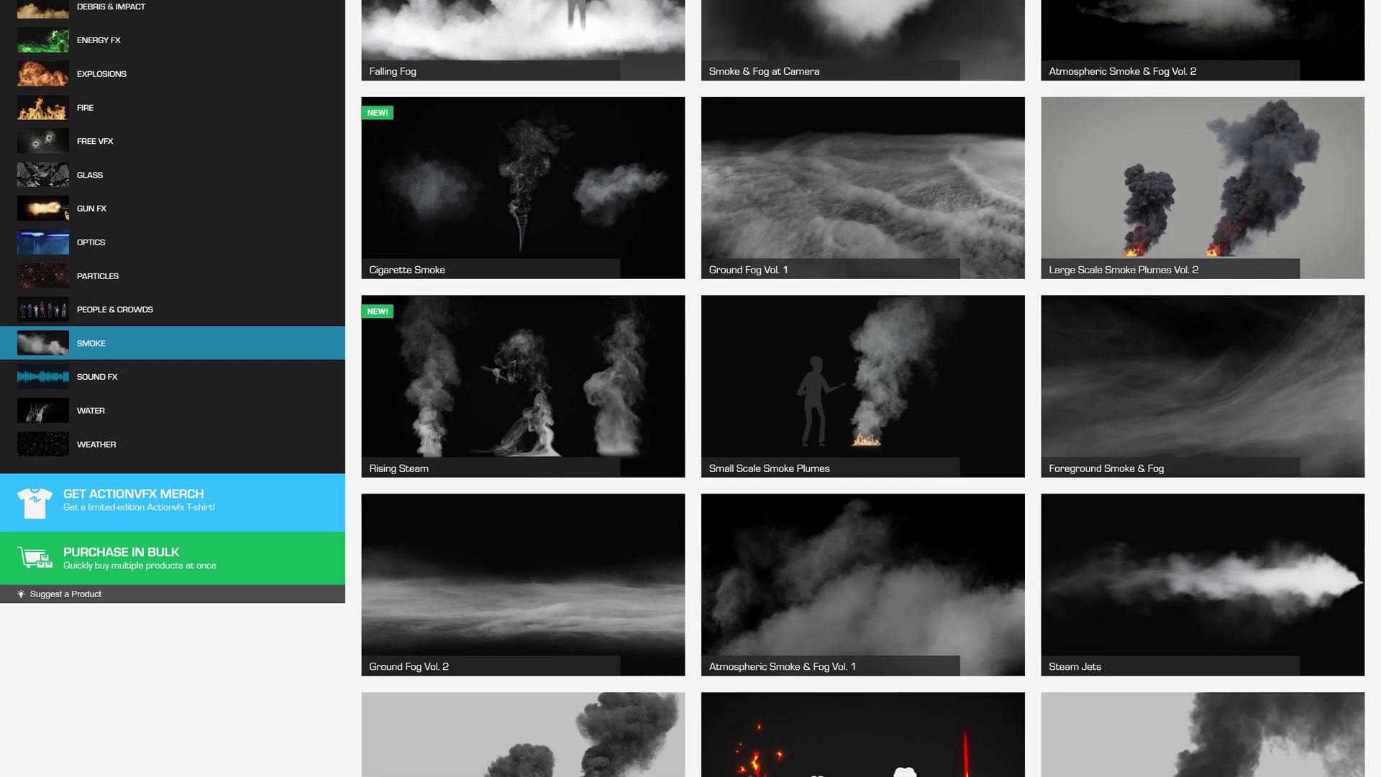
pyautogui.scroll(2, 690, 388)
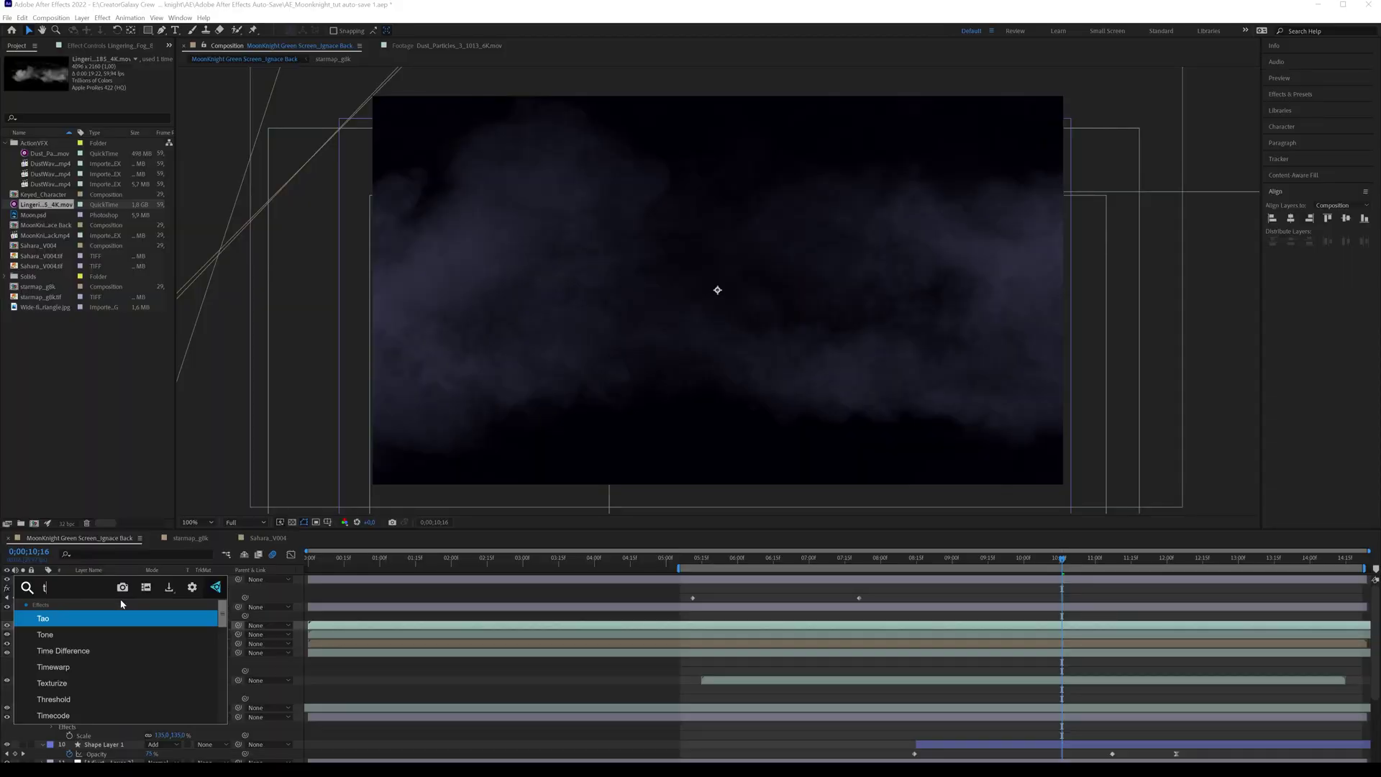
# - Apply Tint to the Lingering_Fog layer with Map White To set to a light sandy yellow, and set its blending mode to Screen
pyautogui.write('tint')
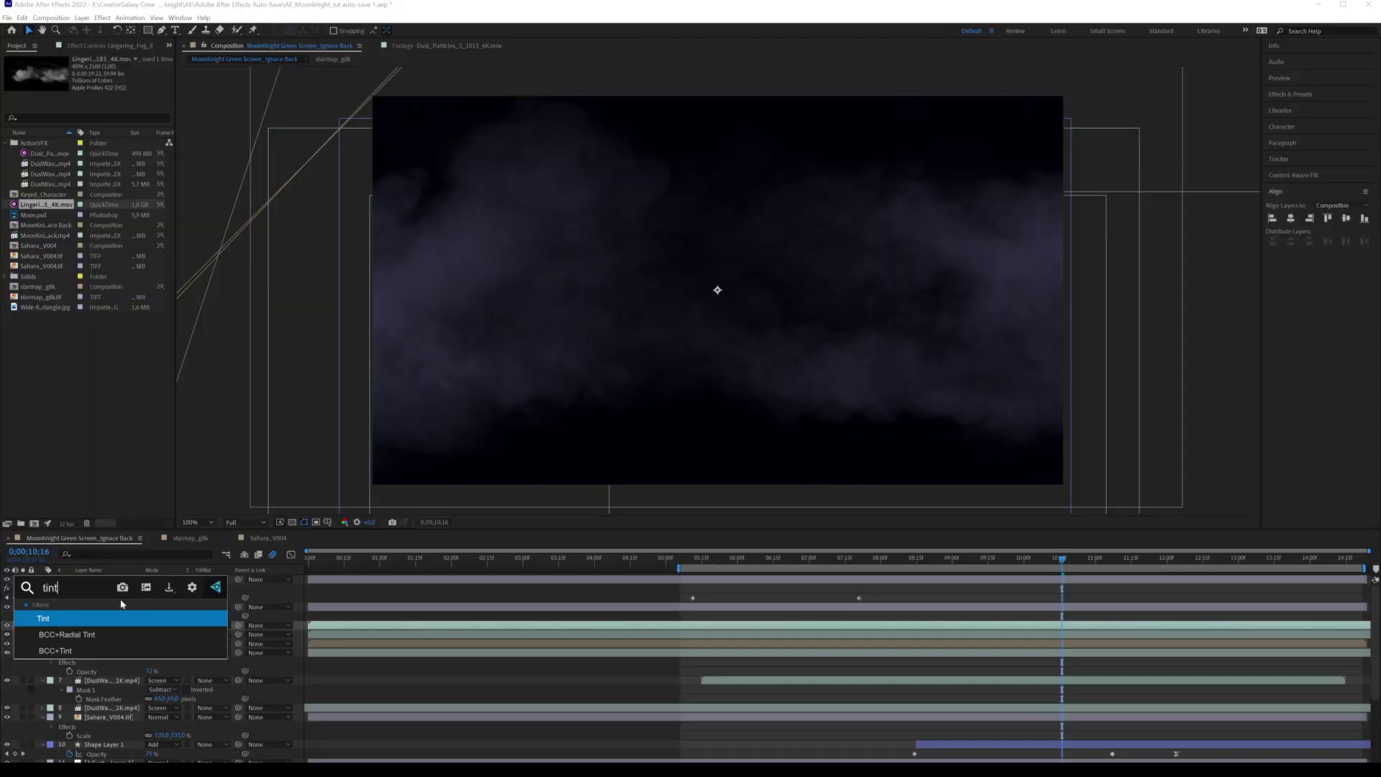
pyautogui.press('Return')
pyautogui.click(102, 86)
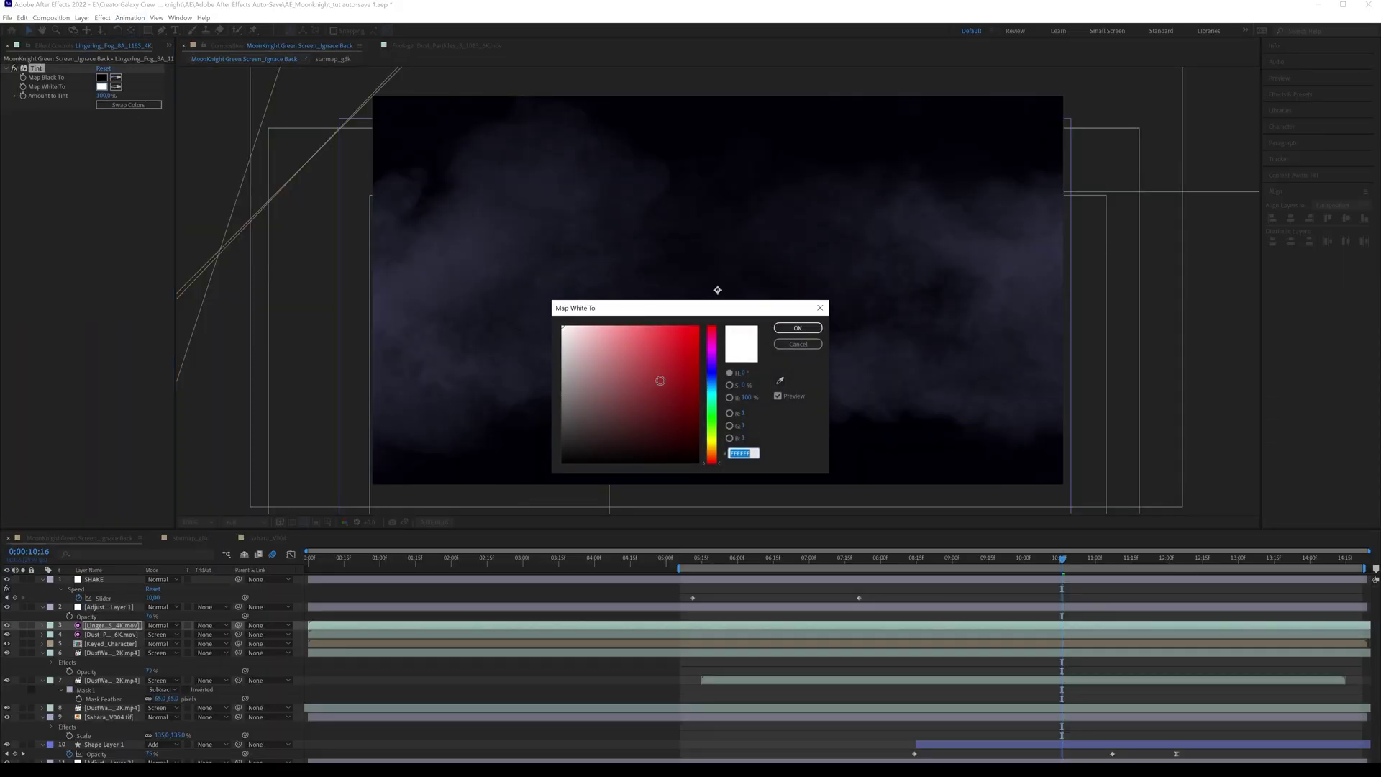
pyautogui.click(714, 453)
pyautogui.click(626, 350)
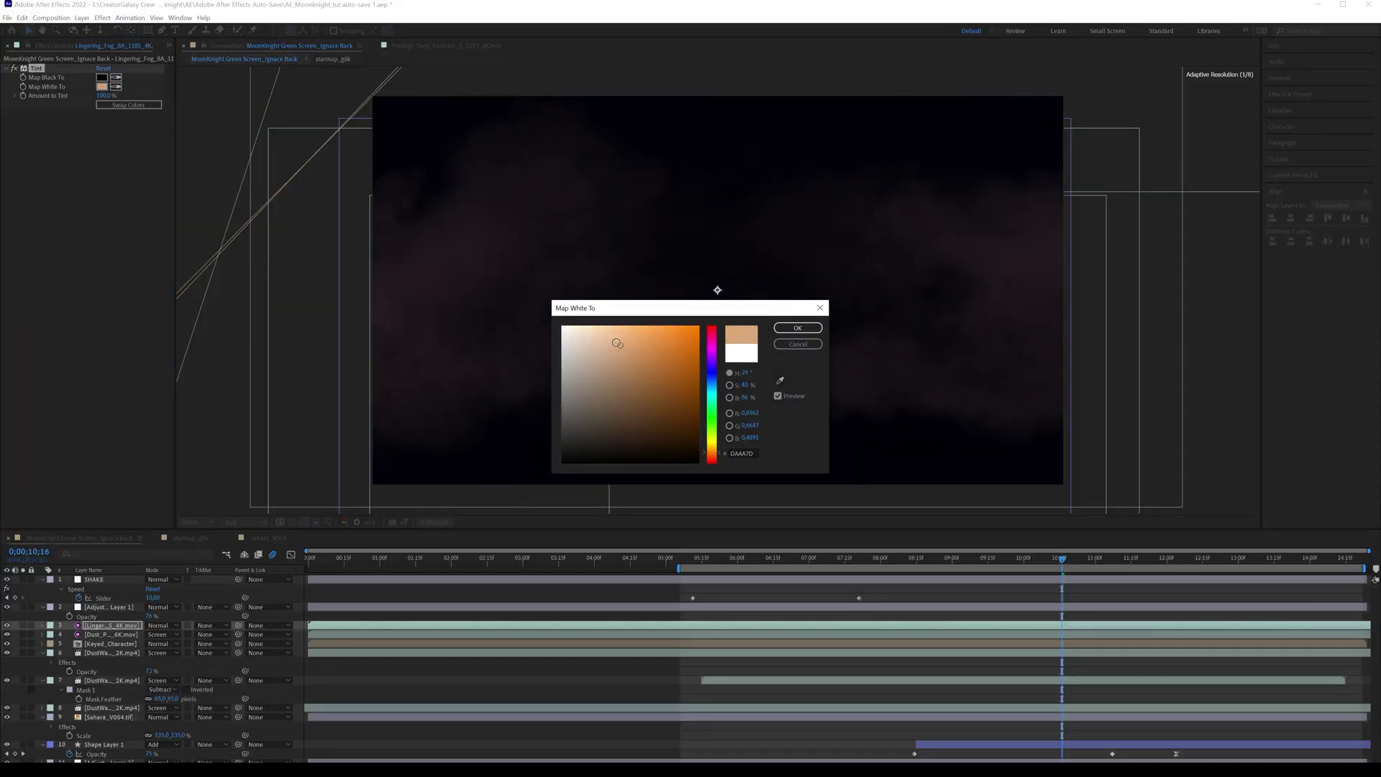
pyautogui.click(711, 448)
pyautogui.click(798, 328)
pyautogui.click(163, 626)
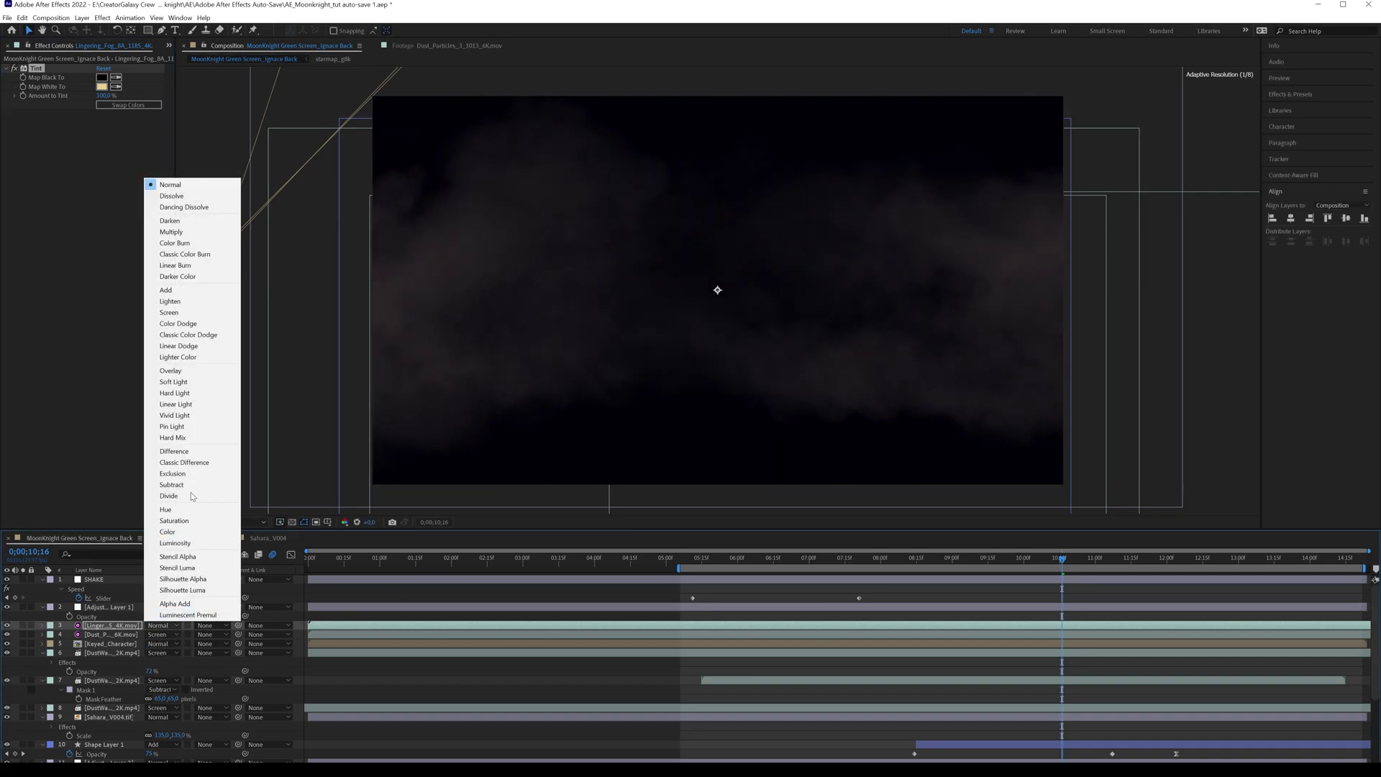
pyautogui.click(187, 312)
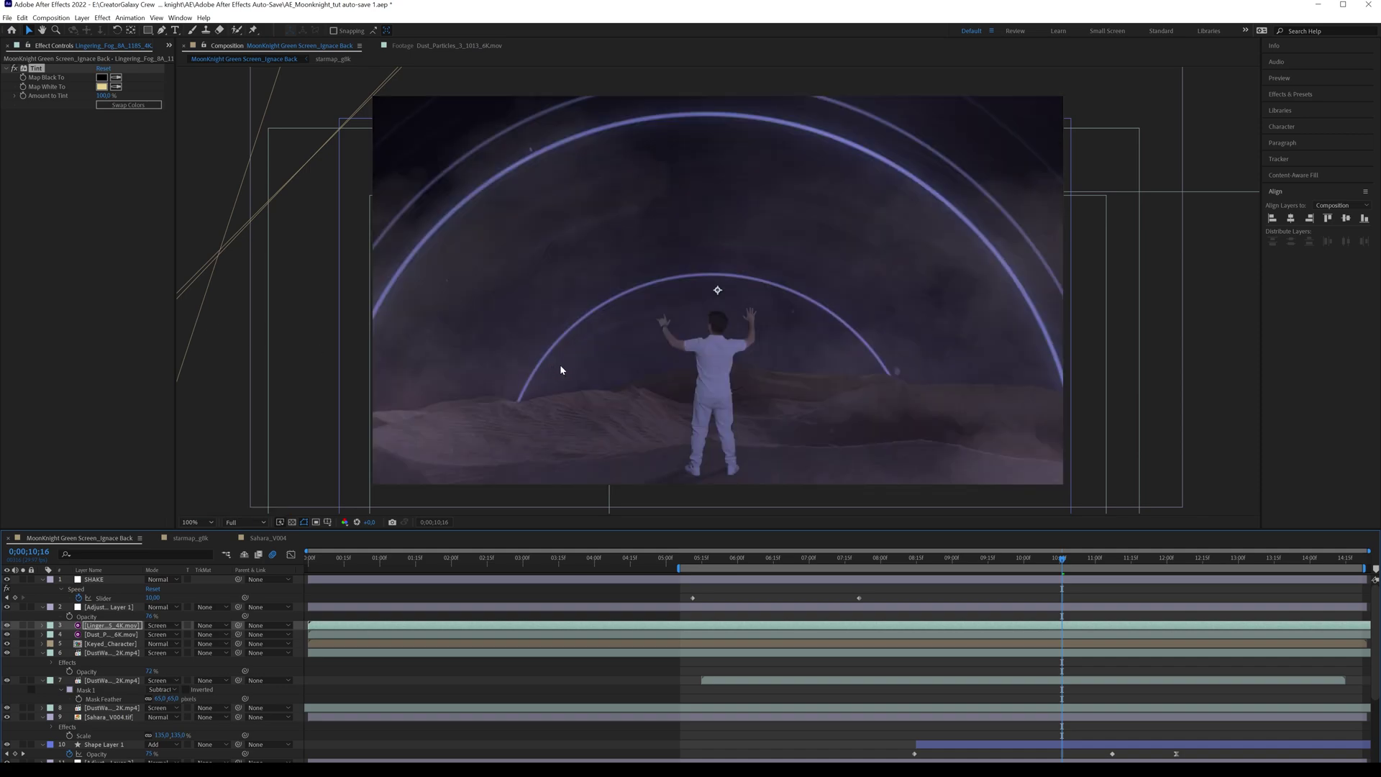
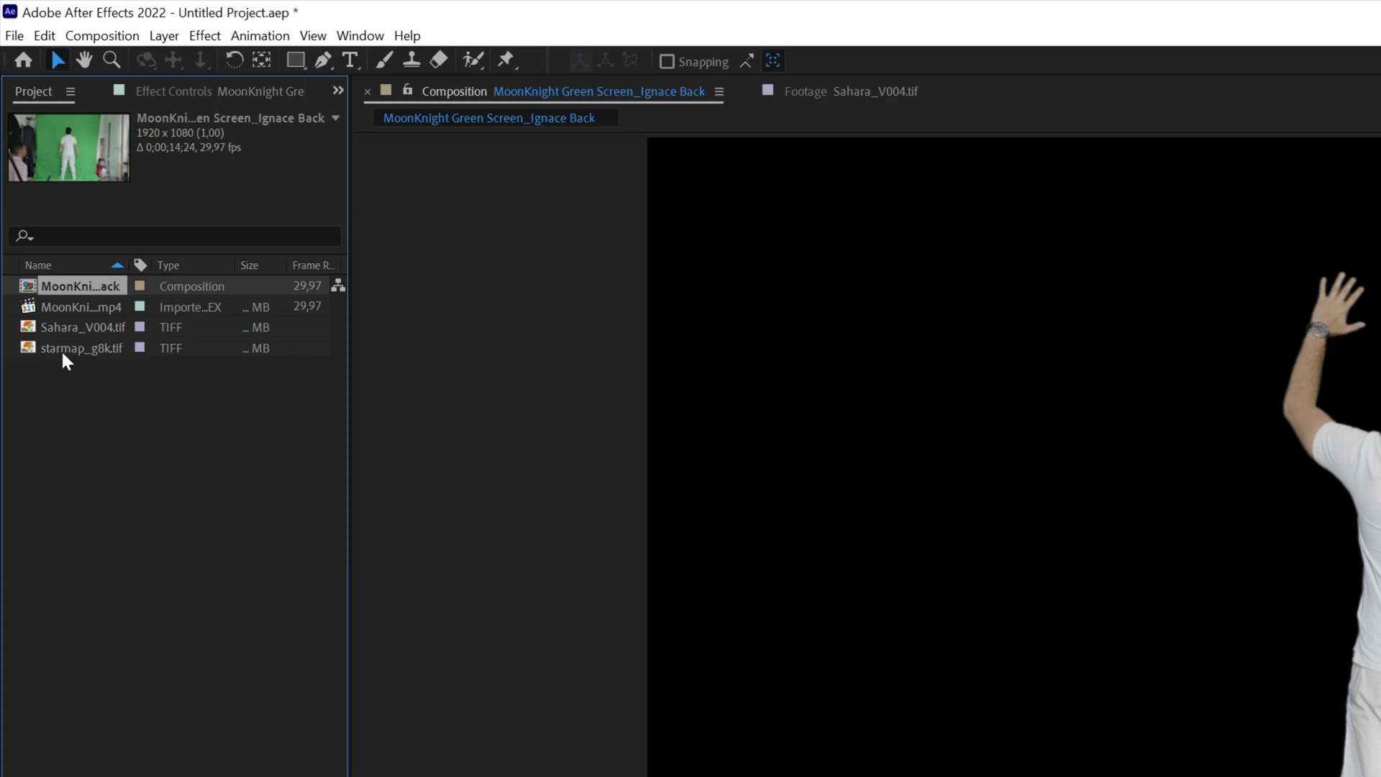
# - Create a new composition from the starmap_g8k.tif footage
pyautogui.moveTo(30, 174); pyautogui.dragTo(39, 183)
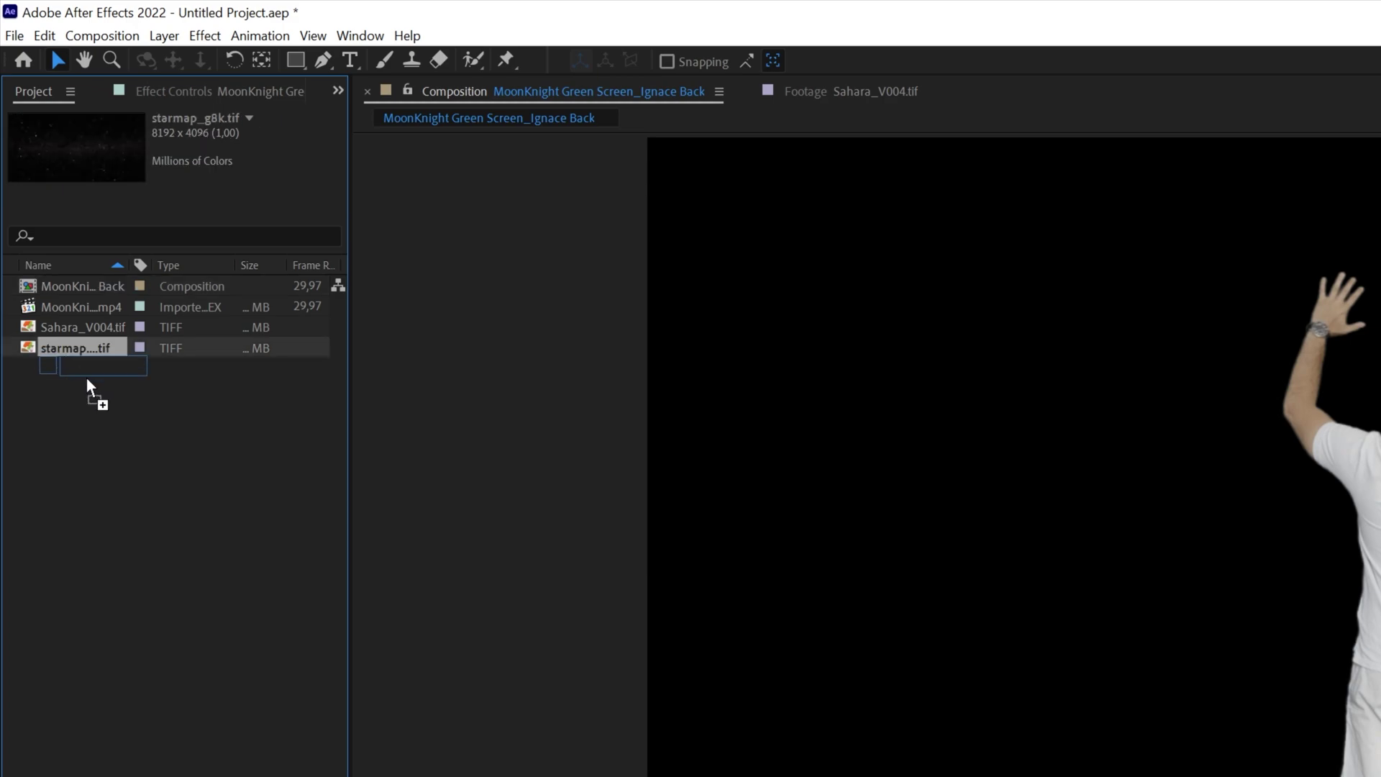
pyautogui.moveTo(78, 369); pyautogui.dragTo(84, 722)
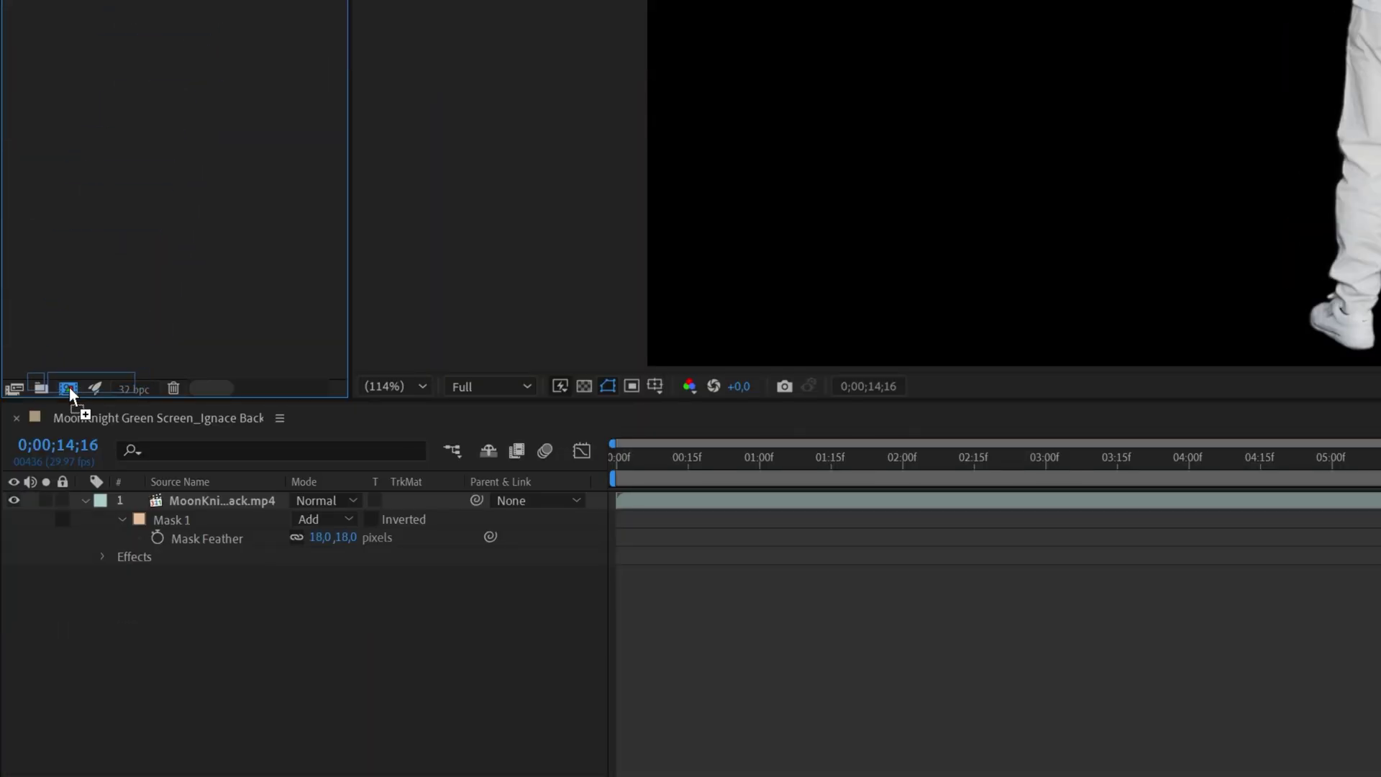
pyautogui.moveTo(69, 387); pyautogui.dragTo(69, 387)
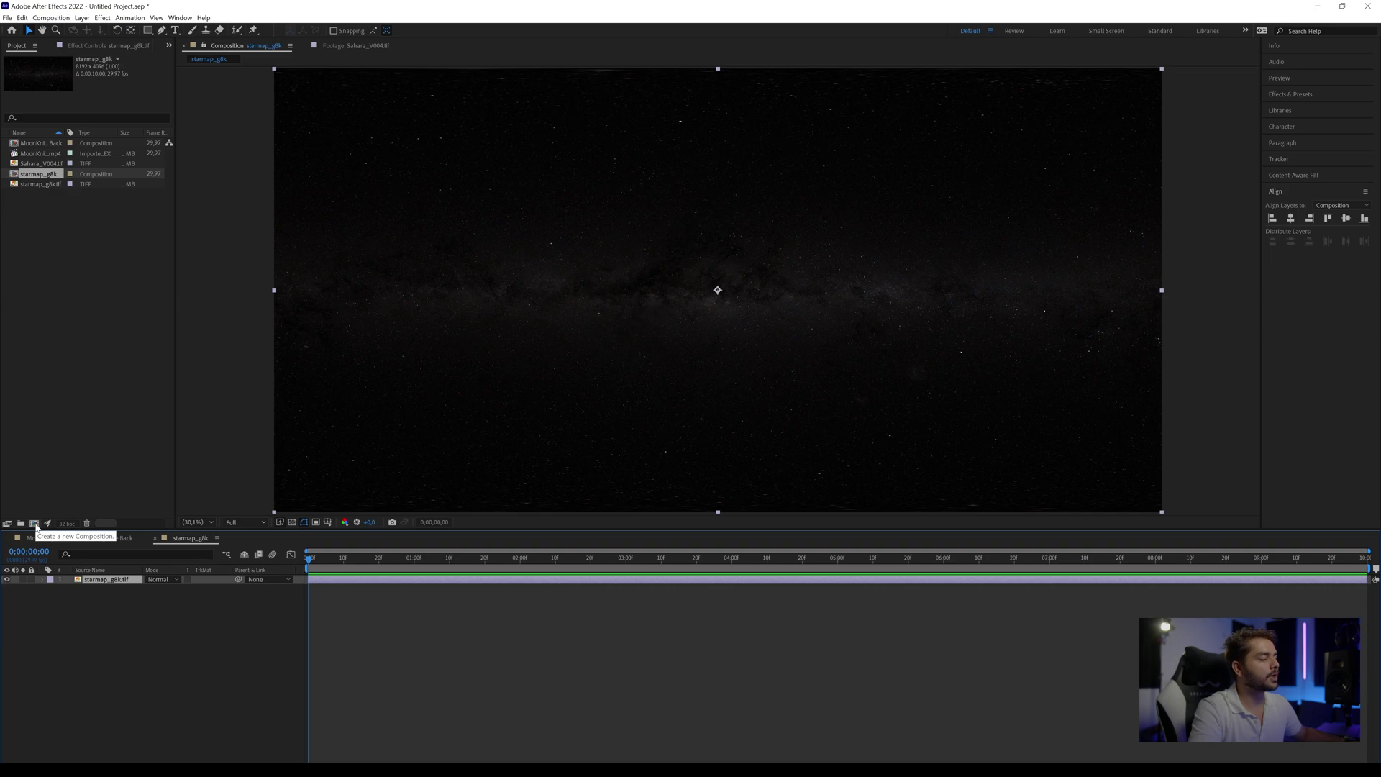
pyautogui.click(380, 629)
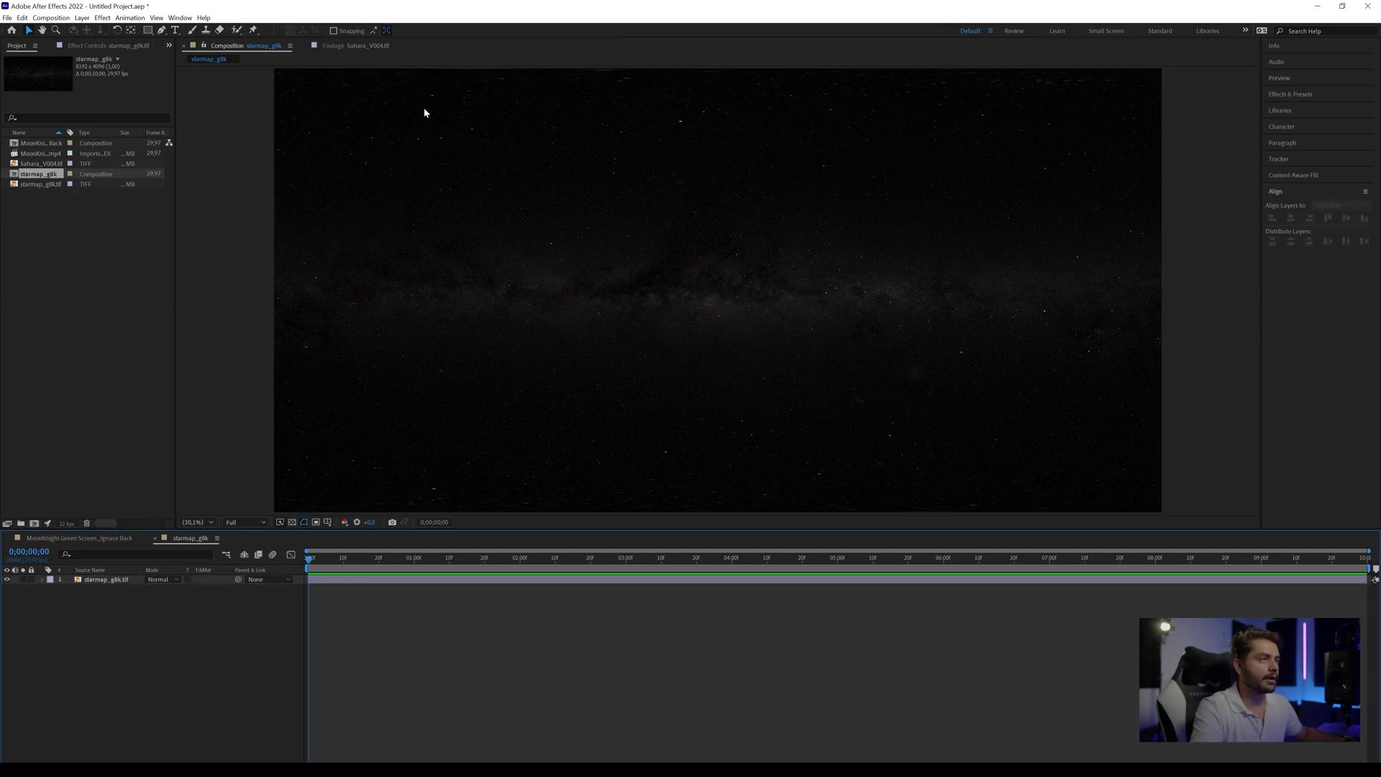
# - Add the starmap_g8k composition beneath the keyed clip in the MoonKnight composition, and return to the first frame
pyautogui.click(98, 539)
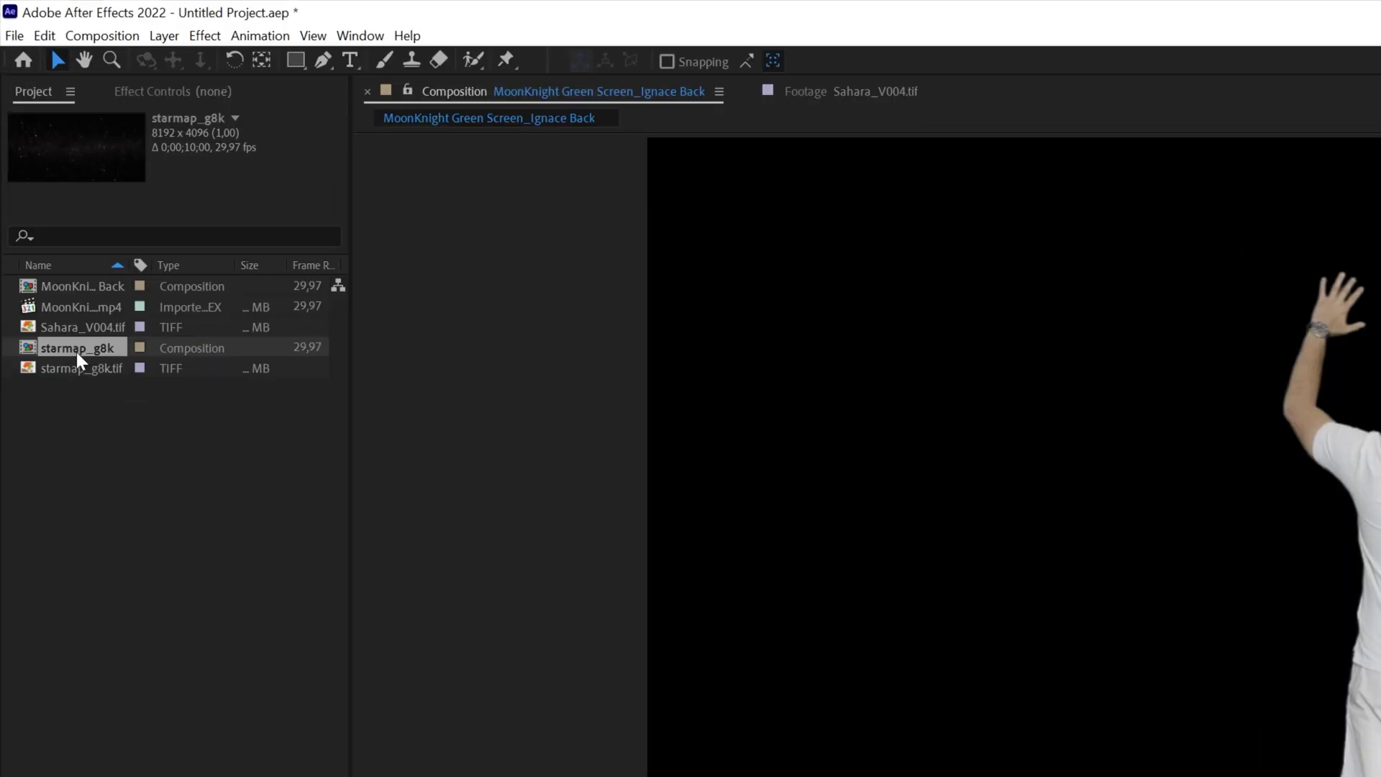
pyautogui.moveTo(77, 352); pyautogui.dragTo(206, 447)
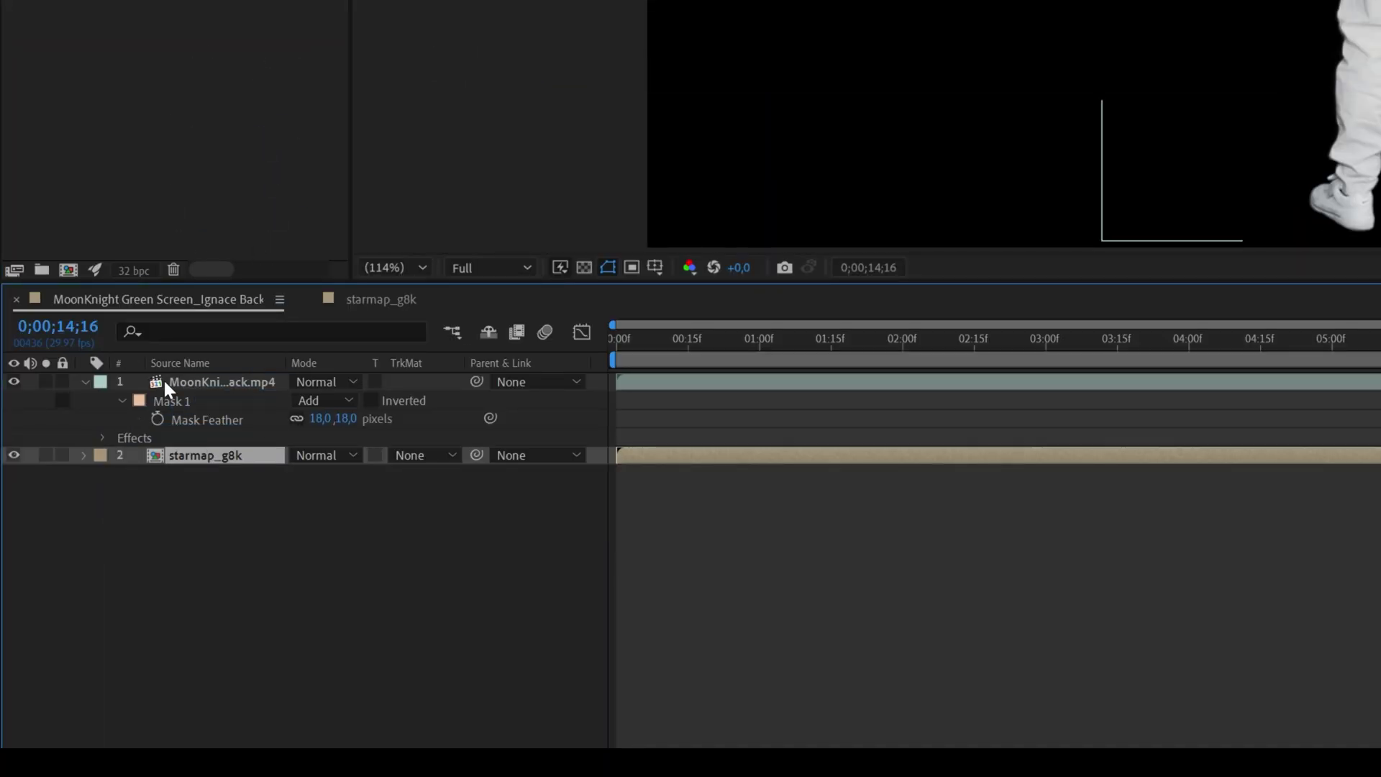
pyautogui.scroll(-1, 1083, 57)
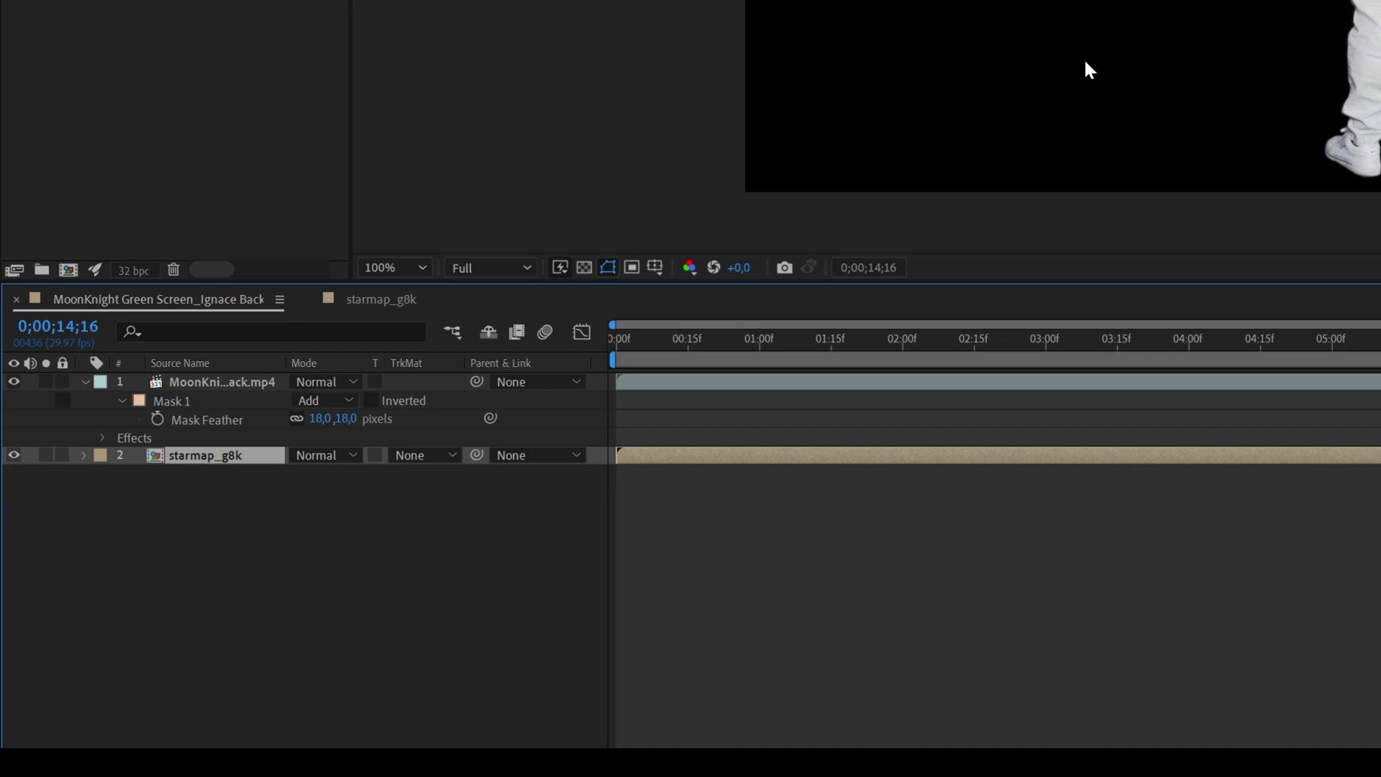
pyautogui.scroll(-1, 1085, 62)
pyautogui.moveTo(683, 344); pyautogui.dragTo(607, 350)
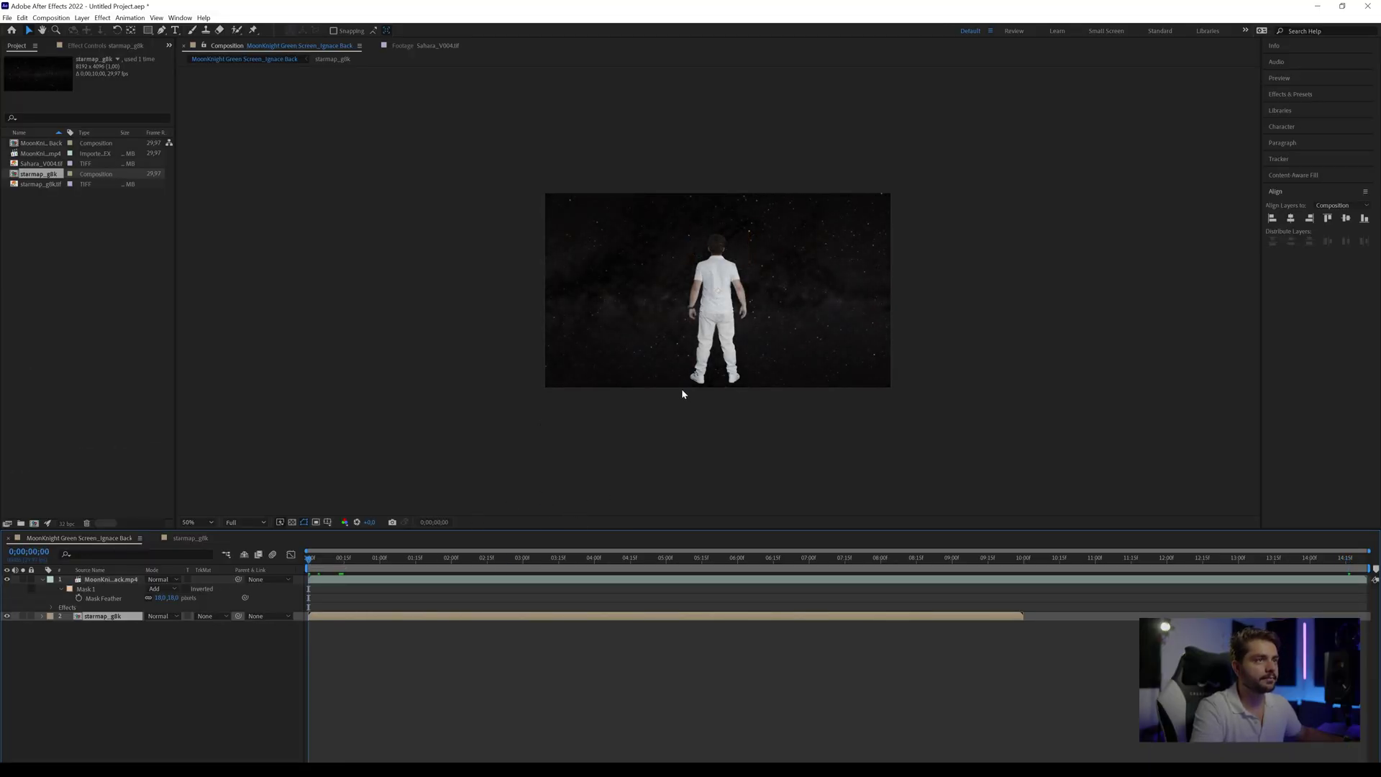
pyautogui.press(',')
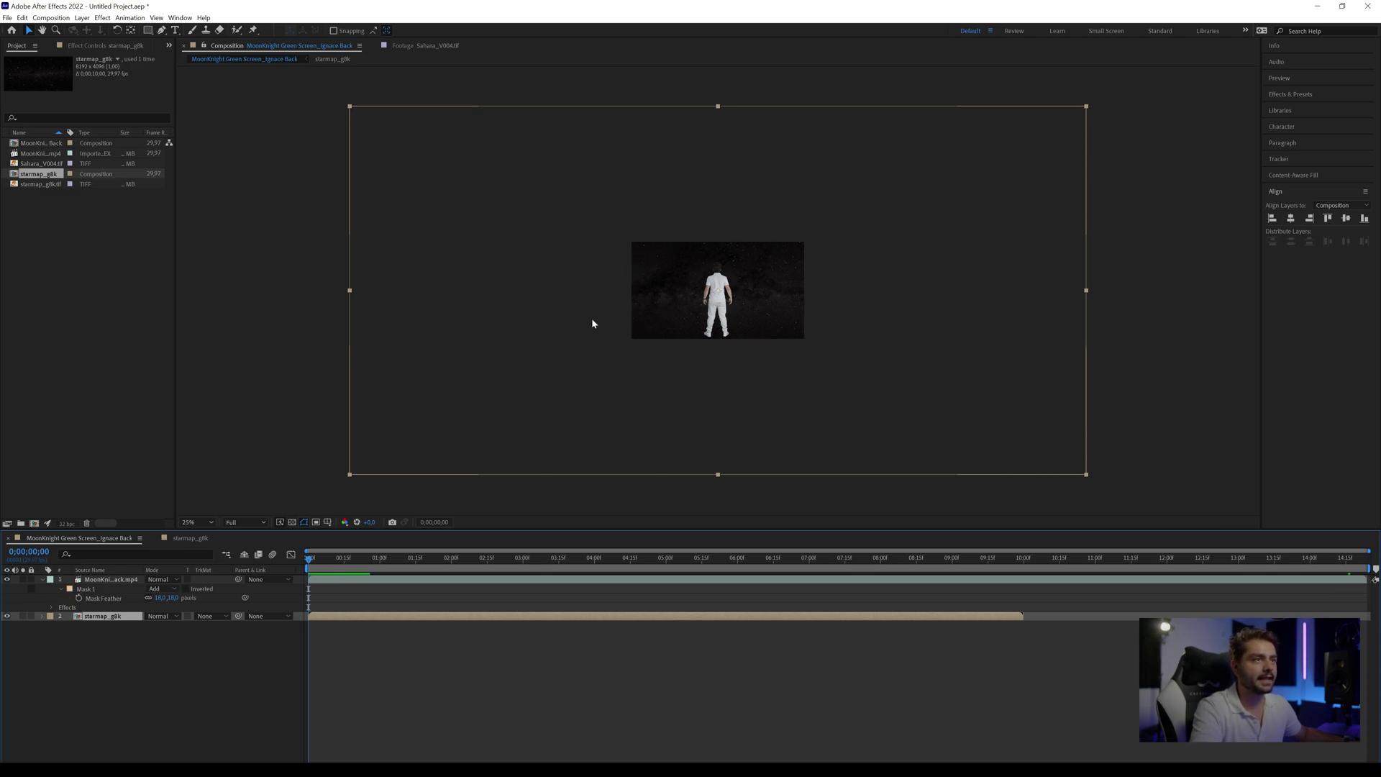
# - Move the starmap_g8k layer down until its centre sits just below the frame, with the sky still filling the shot
pyautogui.moveTo(659, 175); pyautogui.dragTo(654, 240)
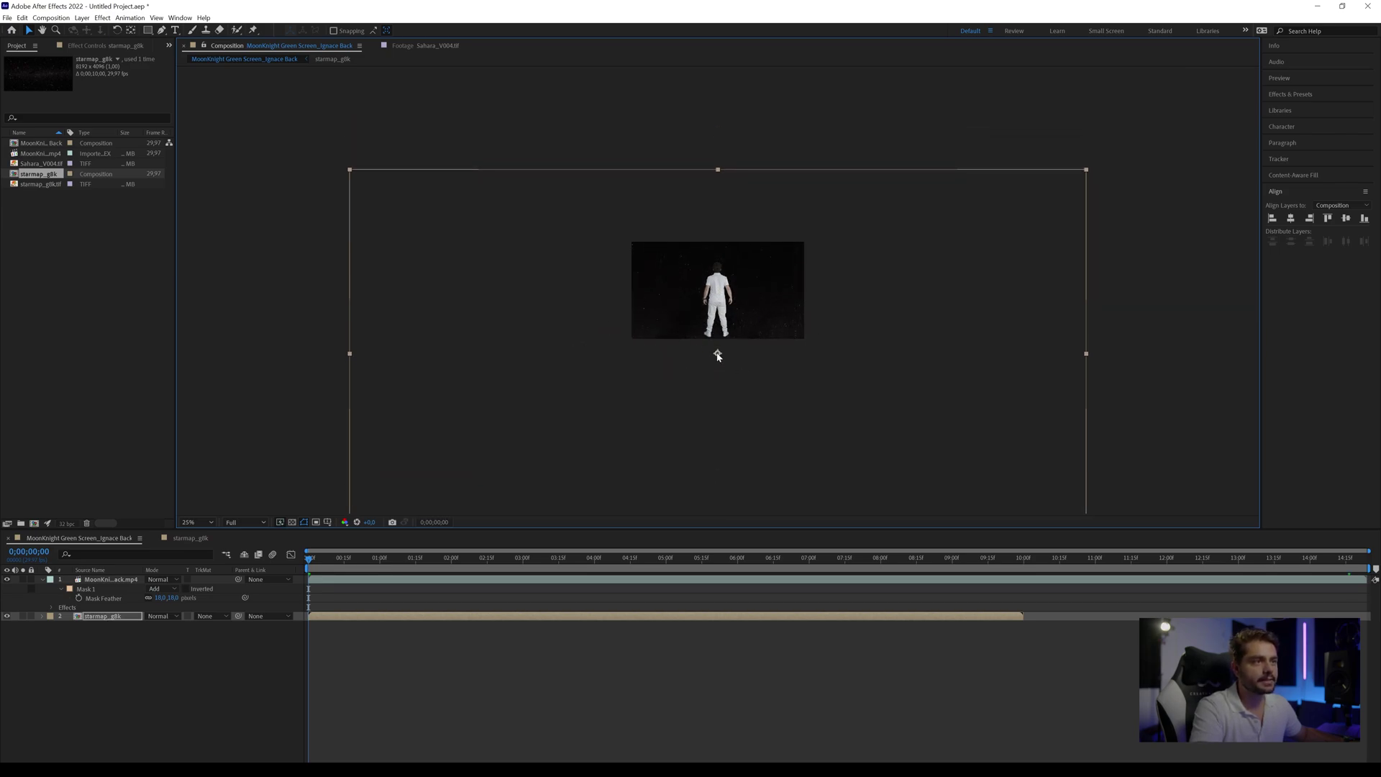
pyautogui.moveTo(817, 336)
pyautogui.mouseDown()
pyautogui.moveTo(818, 396)
pyautogui.moveTo(823, 319)
pyautogui.moveTo(823, 352)
pyautogui.mouseUp()
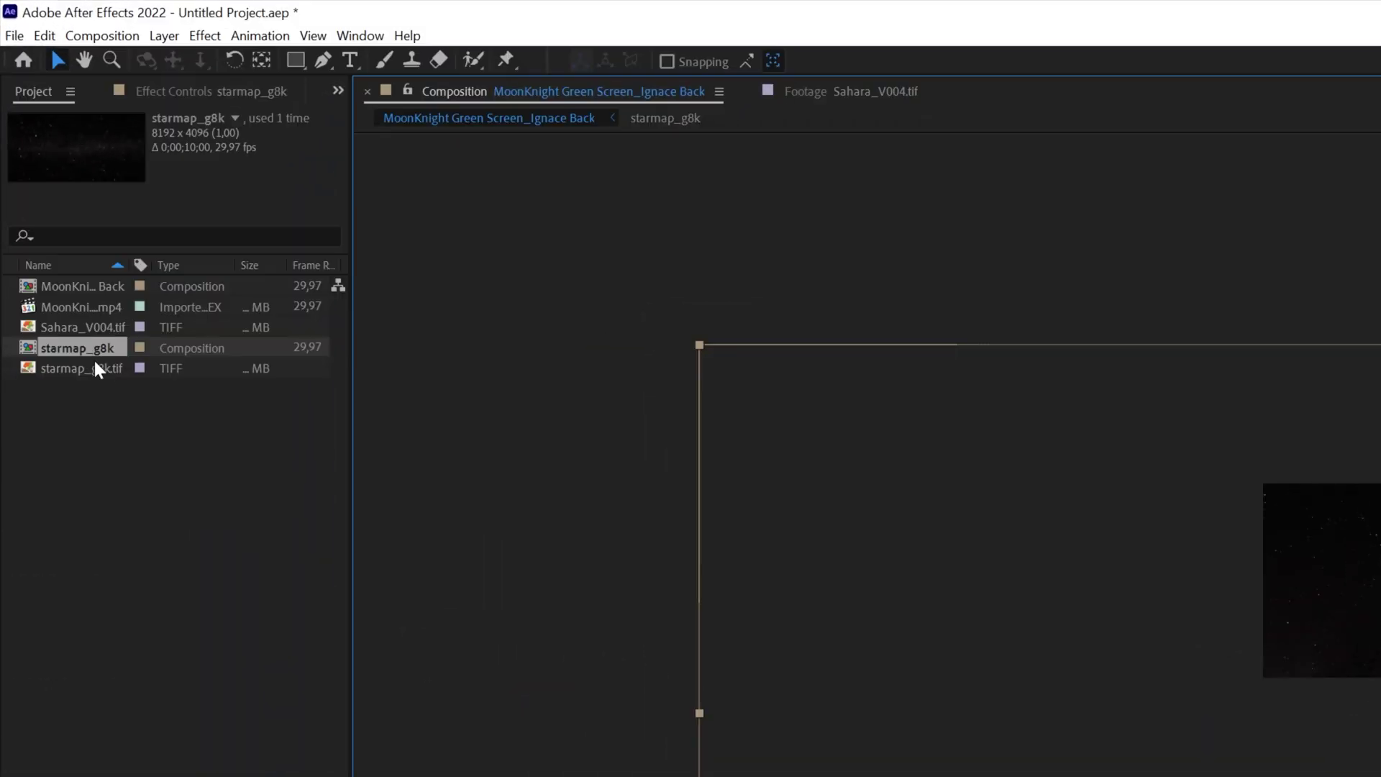
# - Add Sahara_V004.tif to the composition between the keyed clip and the starmap_g8k layer
pyautogui.moveTo(41, 163); pyautogui.dragTo(85, 603)
pyautogui.moveTo(170, 429); pyautogui.dragTo(167, 426)
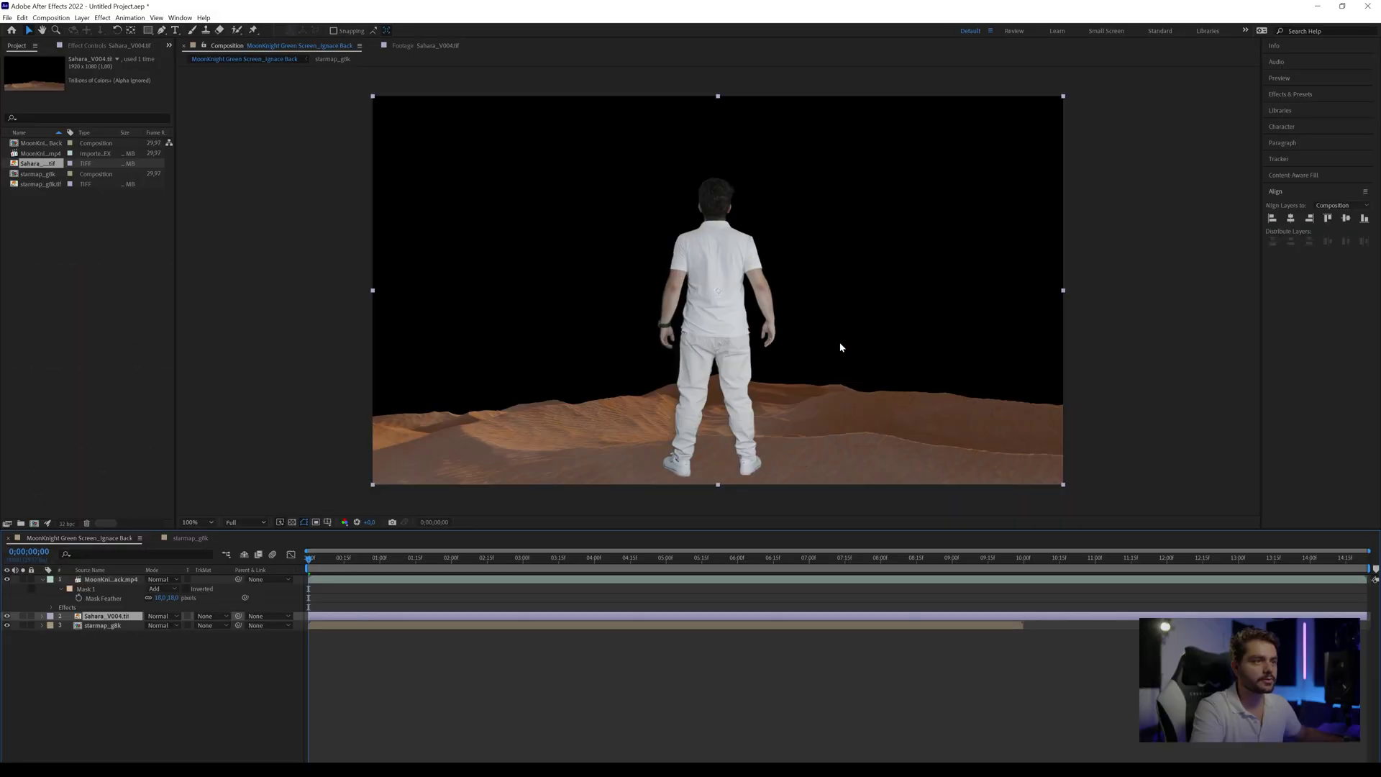
pyautogui.press("'")
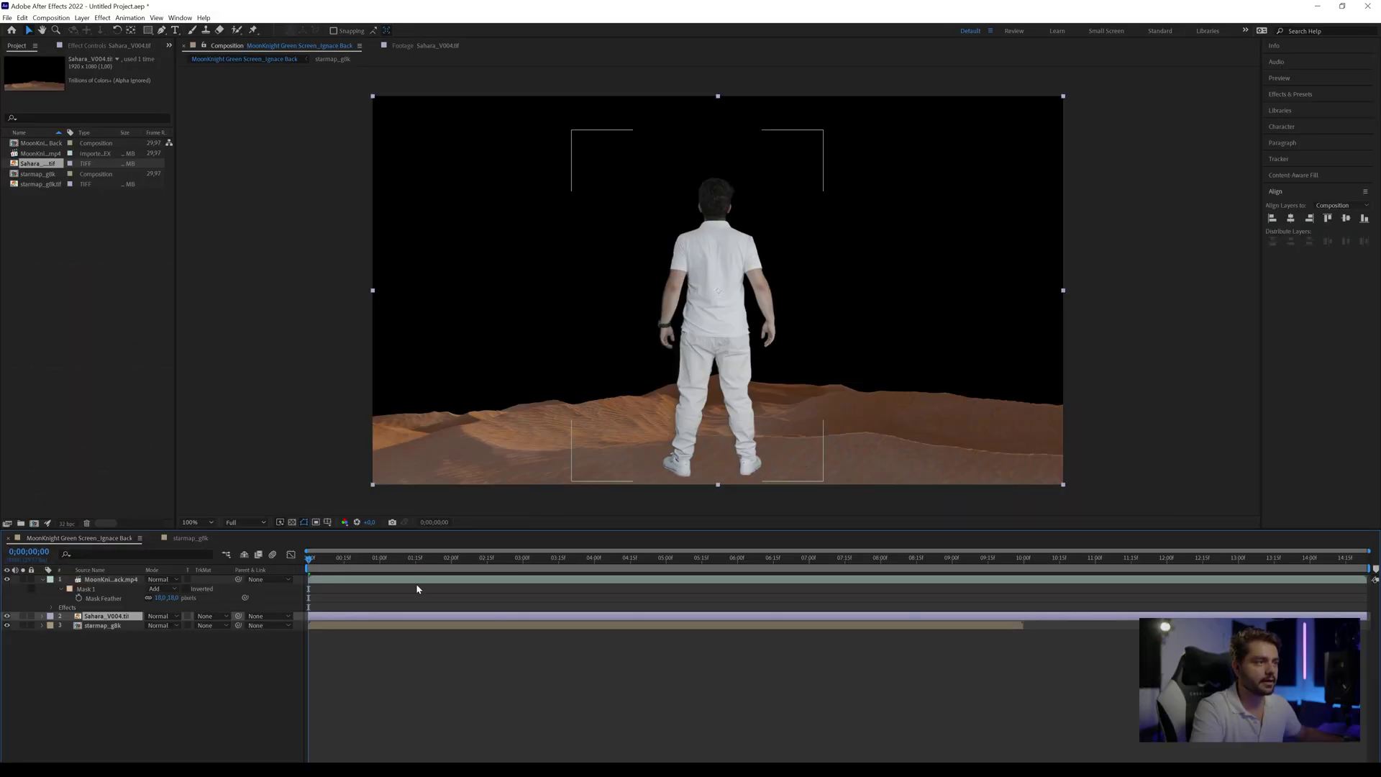
# - Move the keyed clip's anchor point to the man's feet and scale the clip to 54%
pyautogui.click(109, 579)
pyautogui.press('s')
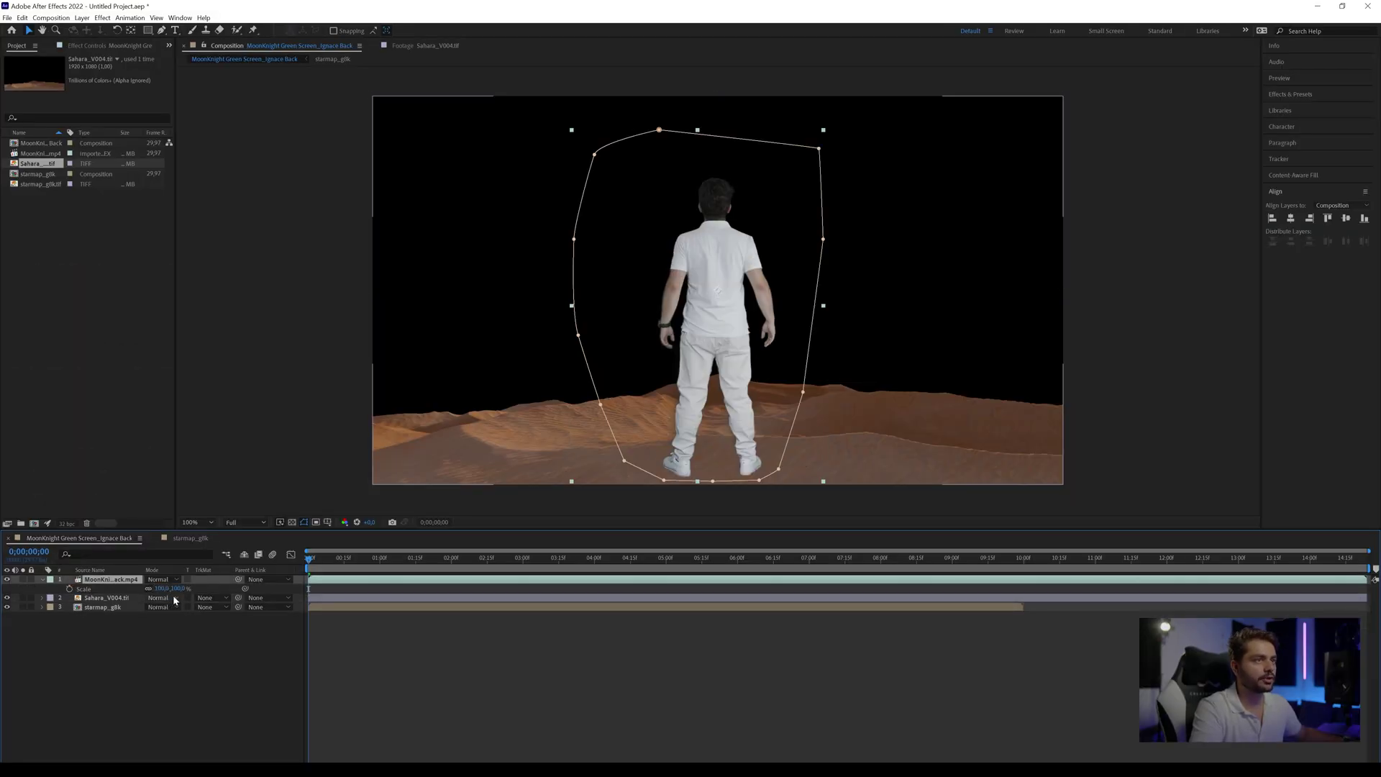
pyautogui.press("'")
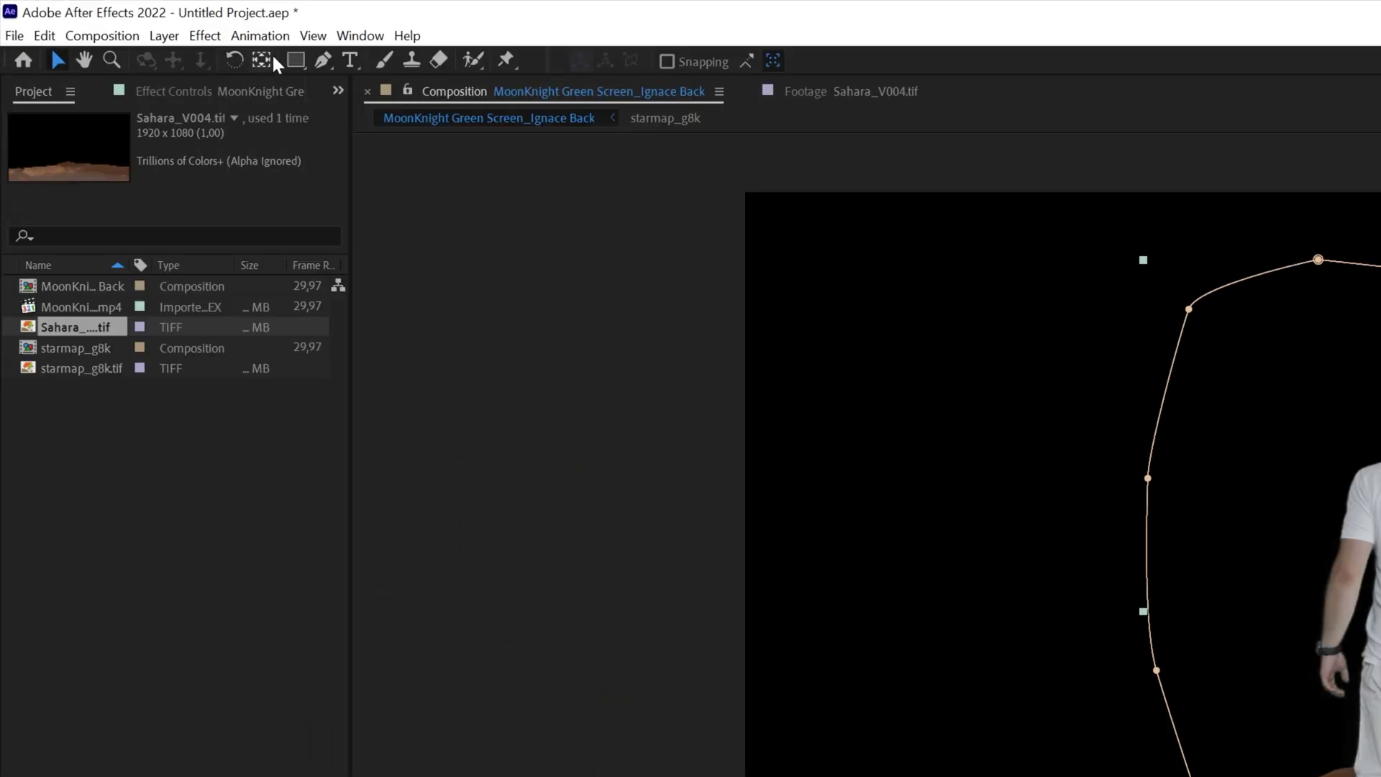
pyautogui.click(266, 58)
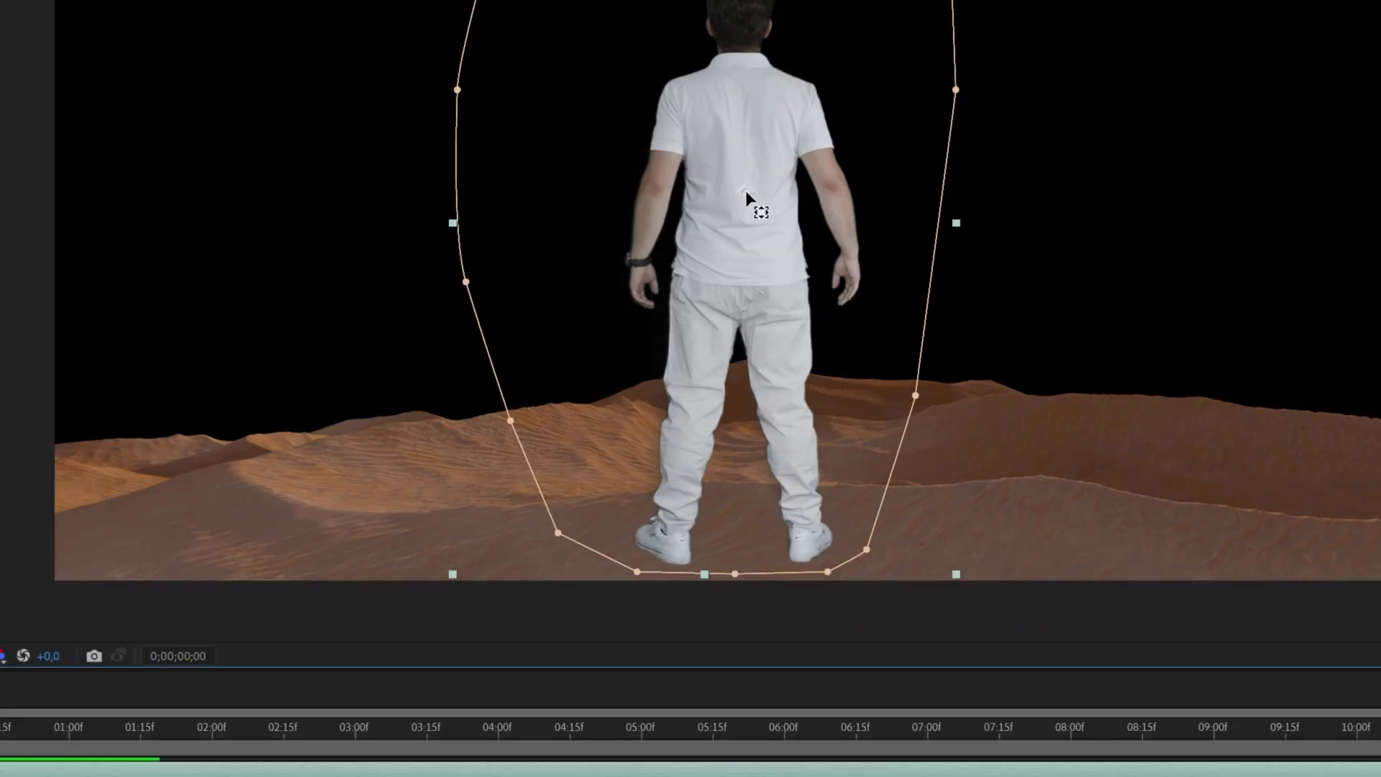
pyautogui.moveTo(734, 220); pyautogui.dragTo(737, 541)
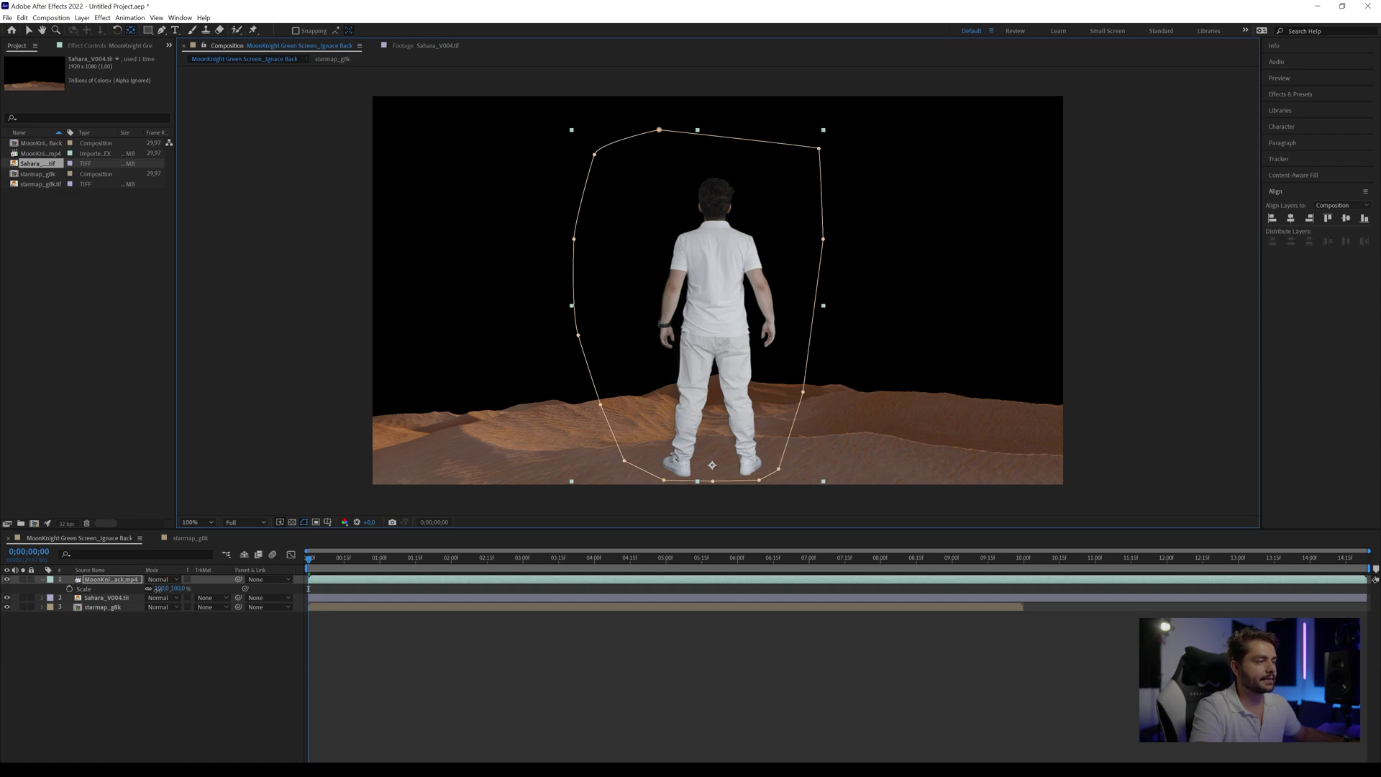
pyautogui.moveTo(158, 591); pyautogui.dragTo(135, 602)
pyautogui.click(359, 637)
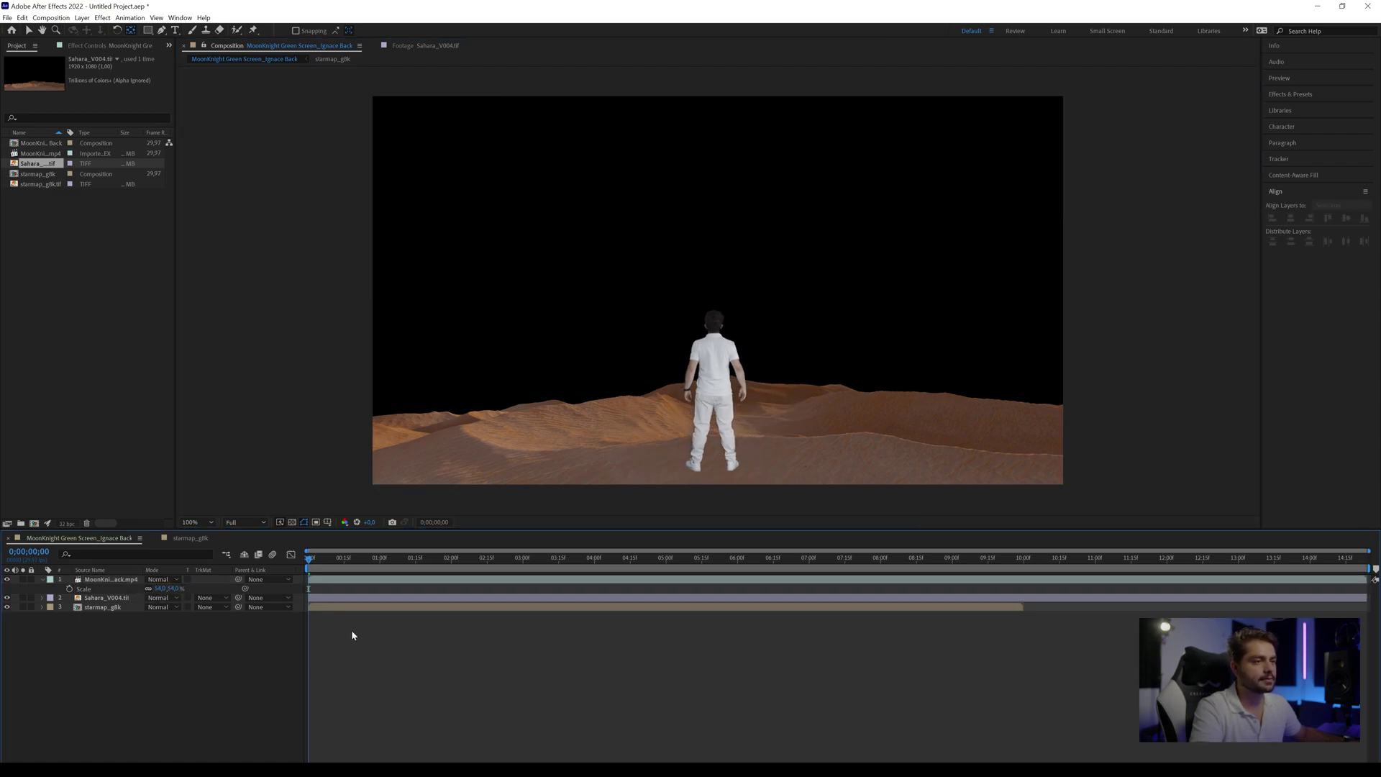
# - Try the Shadow effect directly on the keyed clip with its axis set along the feet, and remove it
pyautogui.click(98, 579)
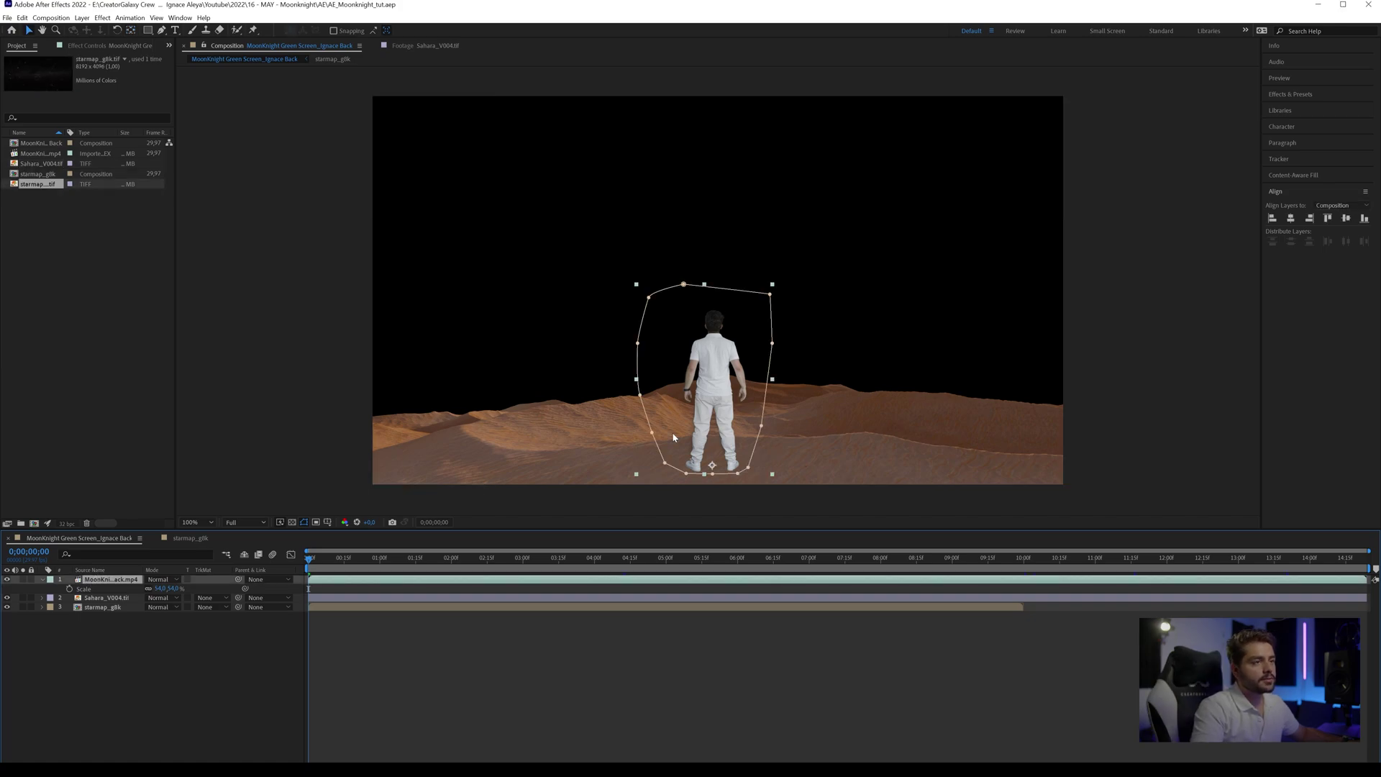
pyautogui.hotkey('ctrl', 'space')
pyautogui.write('shad')
pyautogui.press('Return')
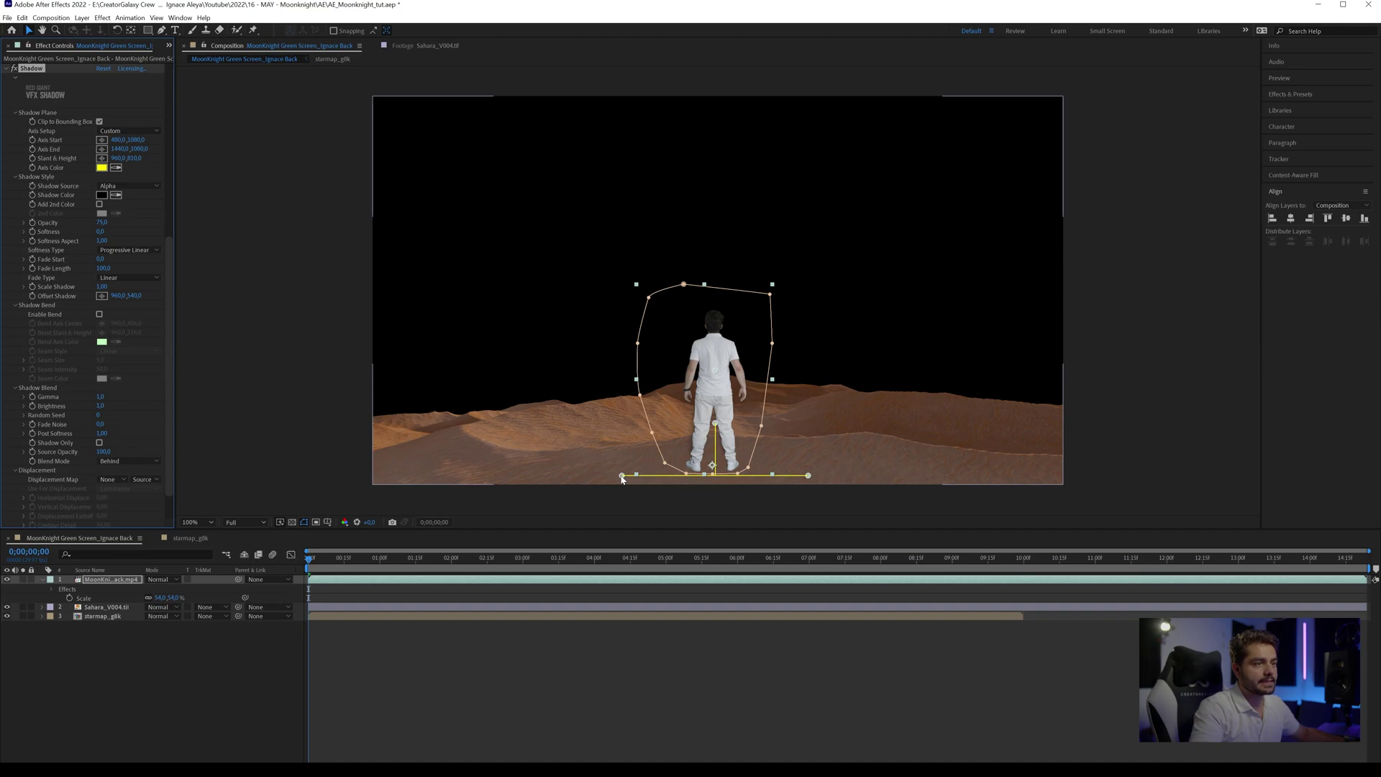
pyautogui.moveTo(622, 476); pyautogui.dragTo(660, 458)
pyautogui.moveTo(807, 476); pyautogui.dragTo(792, 461)
pyautogui.moveTo(714, 425); pyautogui.dragTo(814, 467)
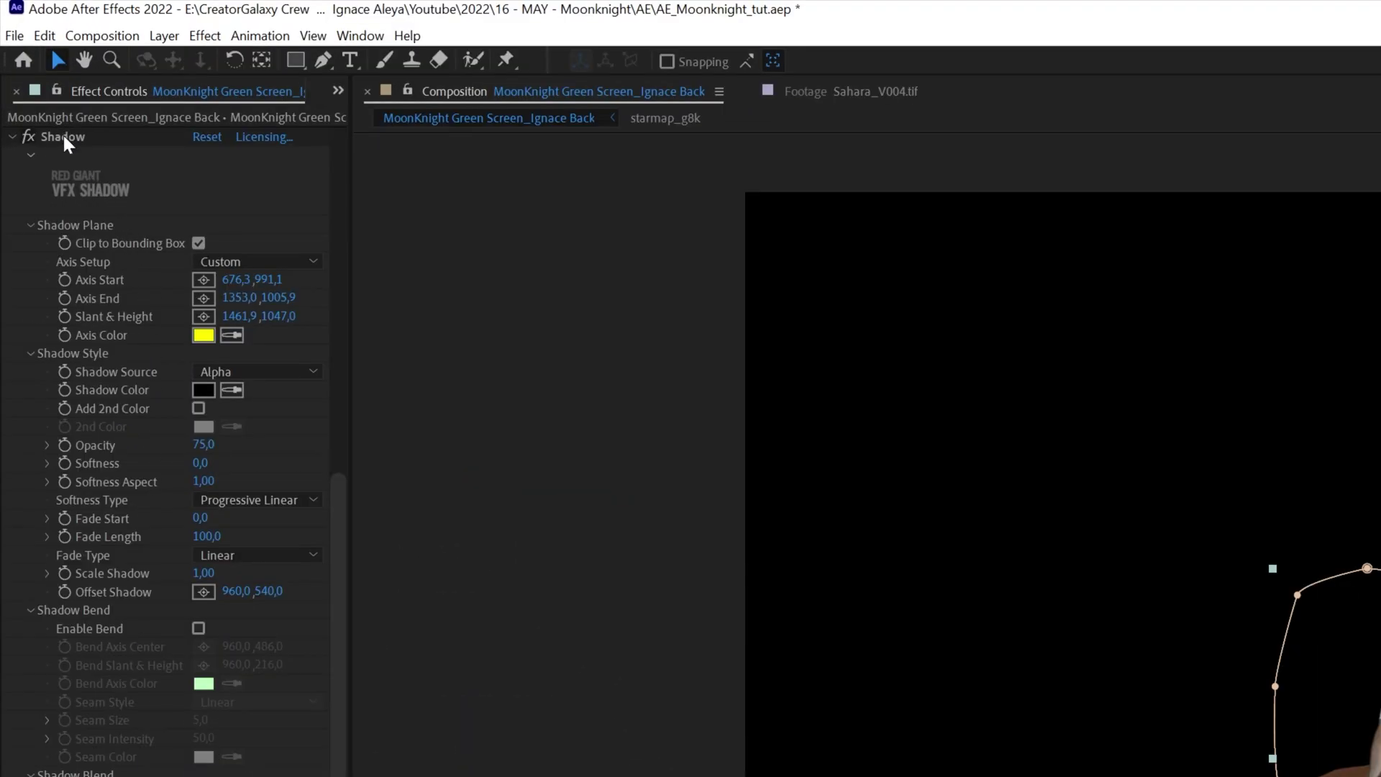
pyautogui.click(63, 135)
pyautogui.press('Delete')
# - Pre-compose the keyed clip as Keyed_Character, moving all attributes into the new composition
pyautogui.click(164, 35)
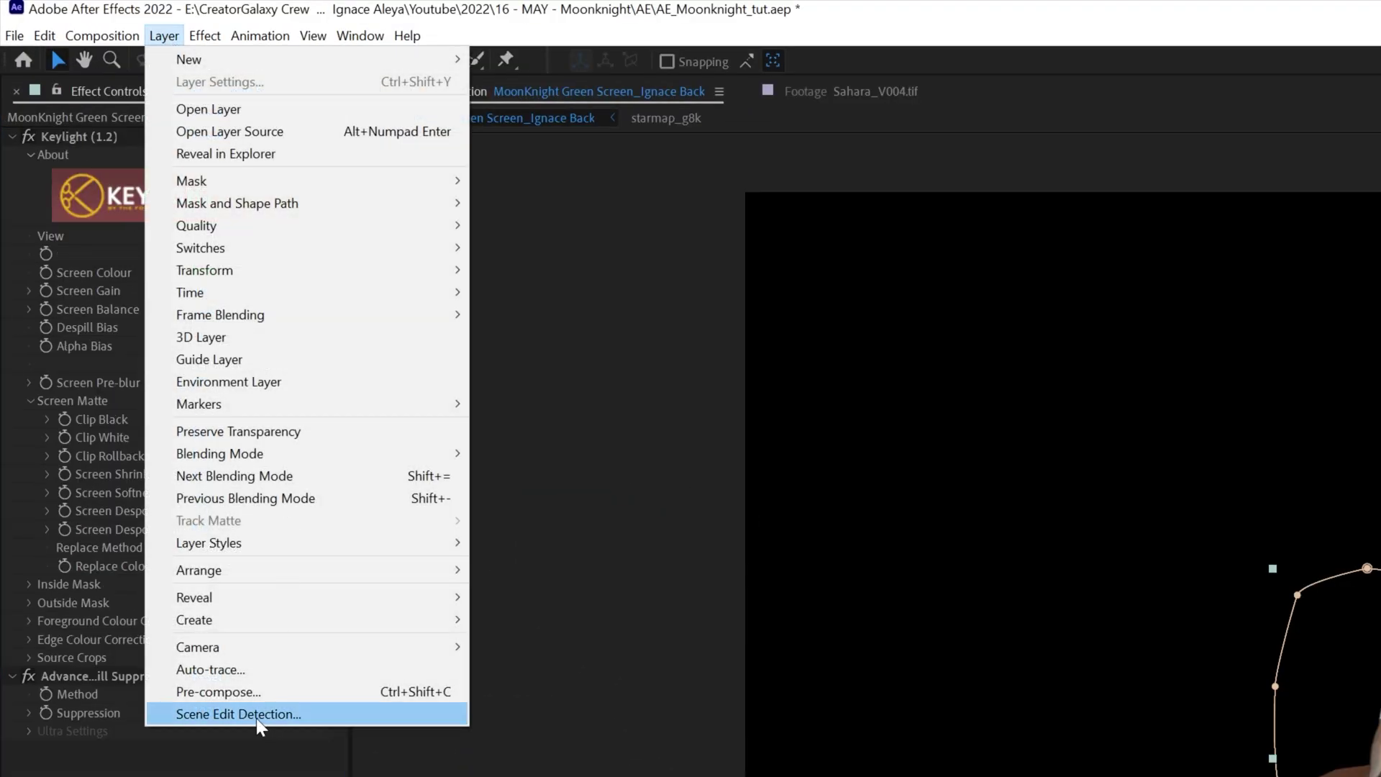
pyautogui.click(245, 690)
pyautogui.click(560, 408)
pyautogui.click(695, 262)
pyautogui.write('Keyed_C')
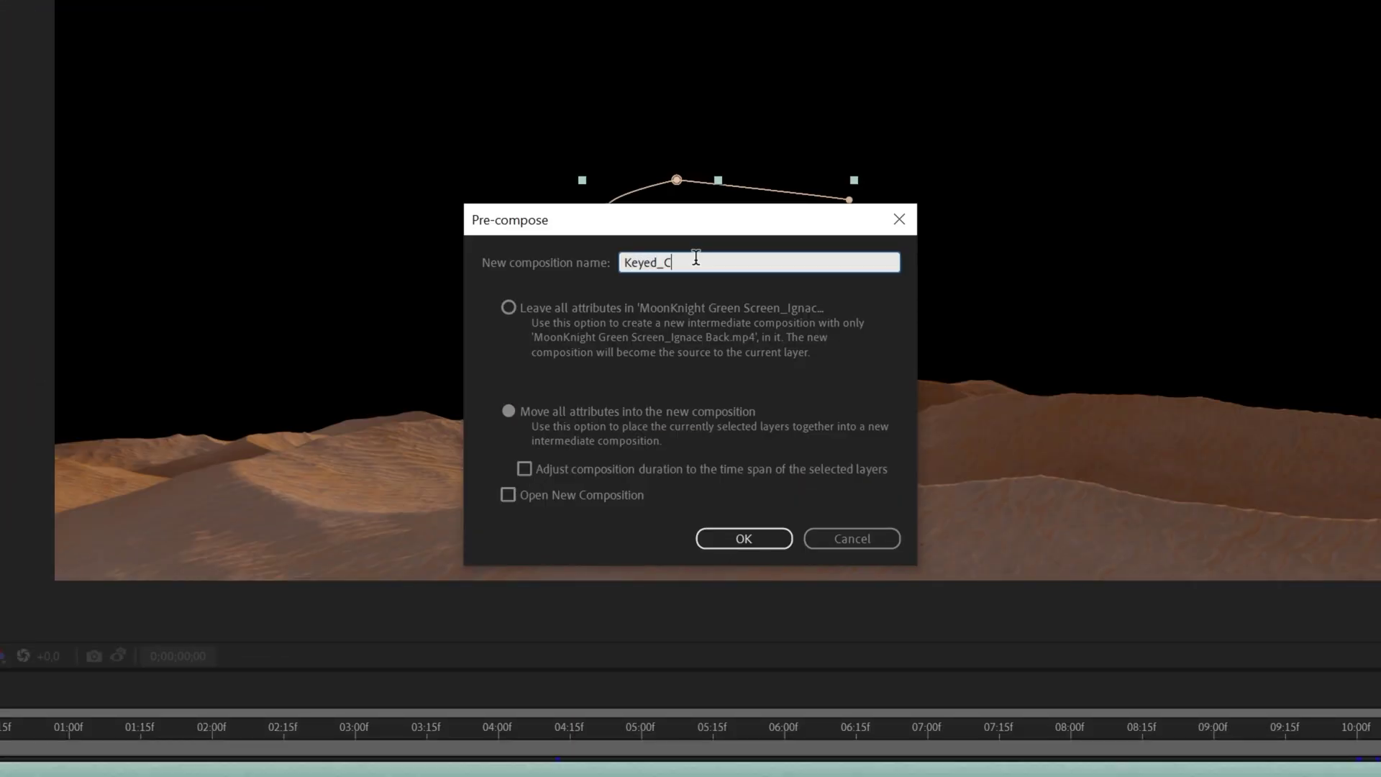
pyautogui.write('haracter')
pyautogui.press('Return')
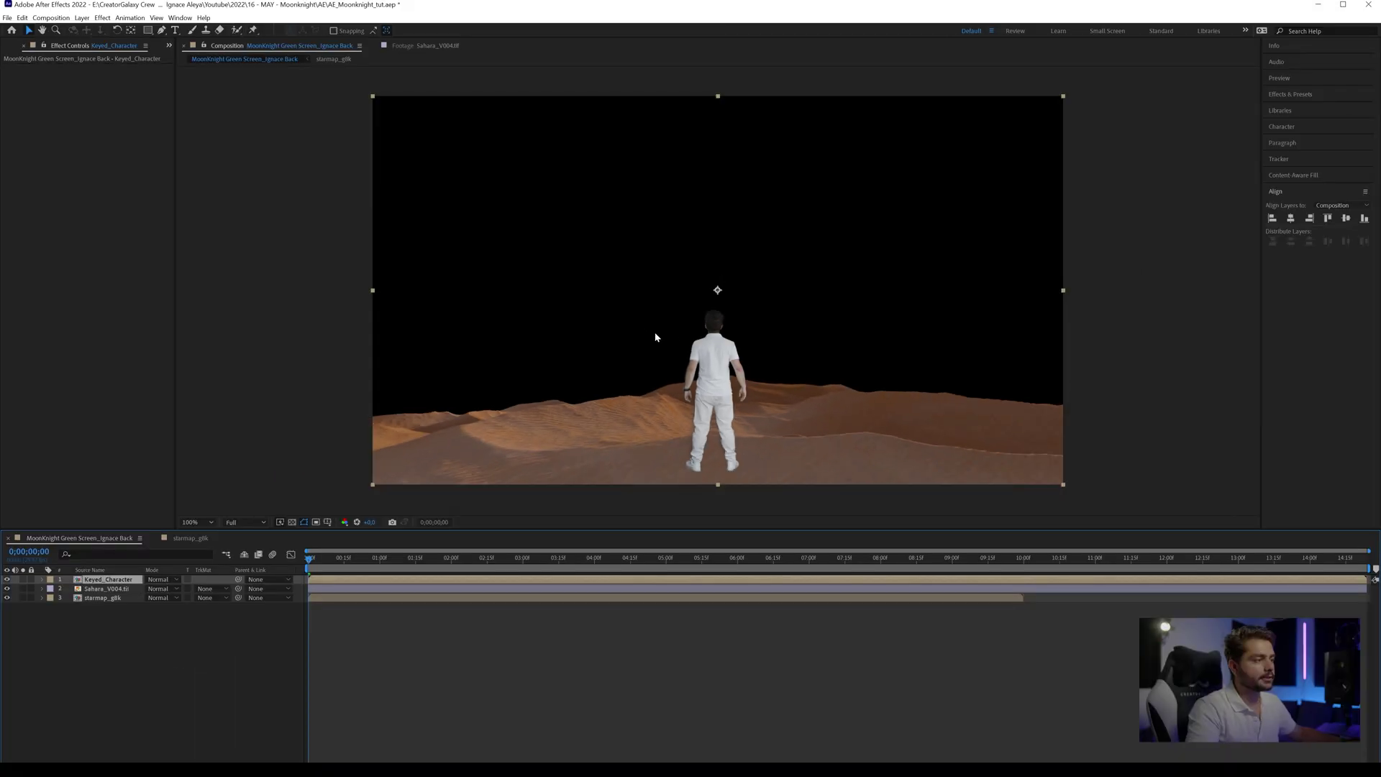
# - Apply the Shadow effect to the Keyed_Character layer, with its axis along the feet and the shadow falling towards the foreground
pyautogui.hotkey('ctrl', 'space')
pyautogui.write('shado')
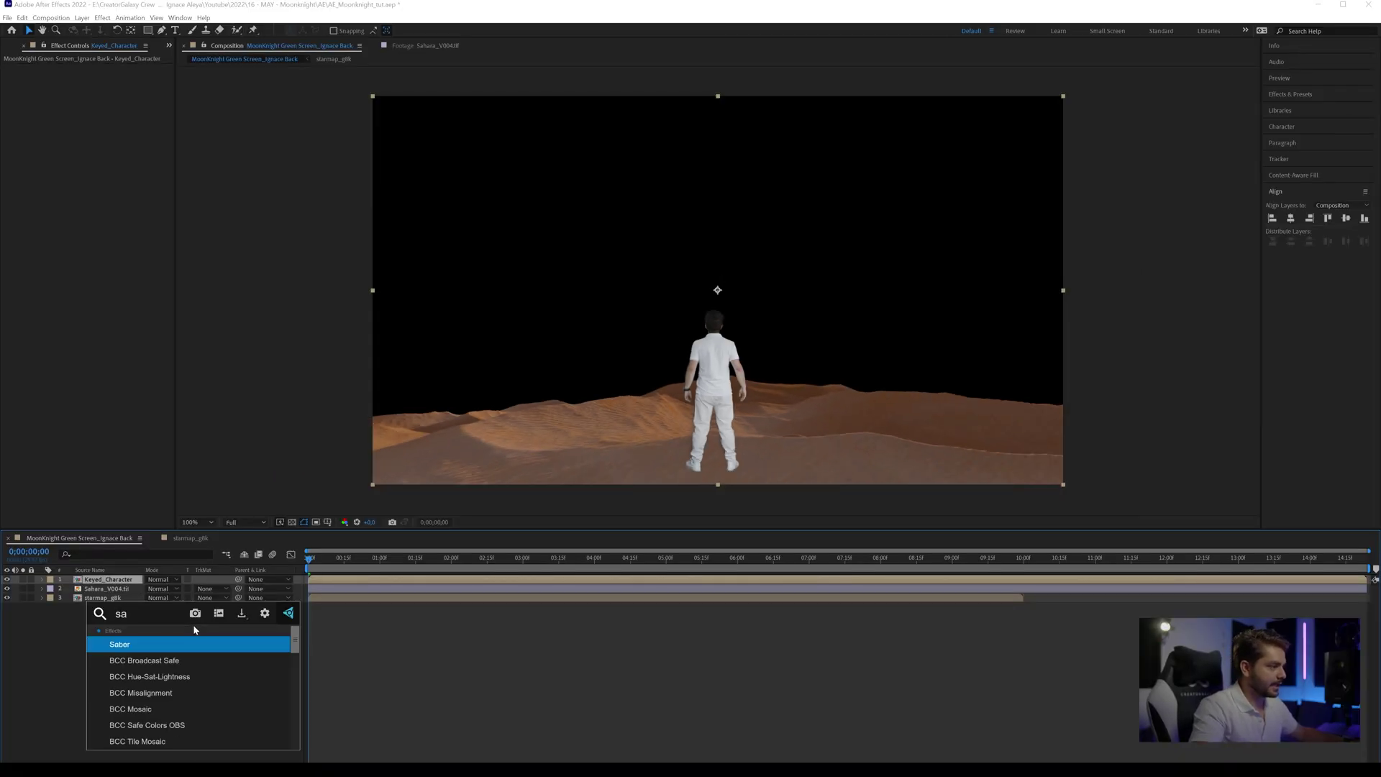
pyautogui.press('Return')
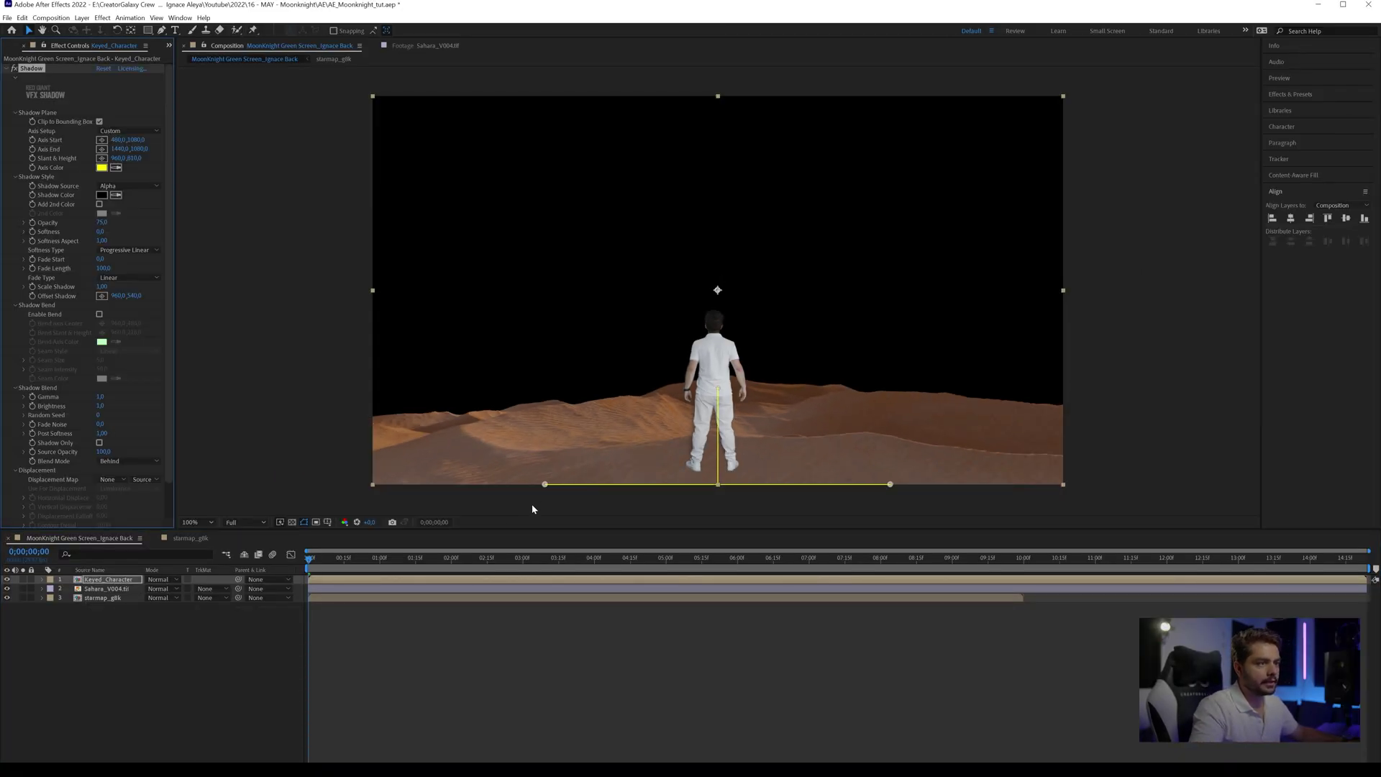
pyautogui.moveTo(544, 484); pyautogui.dragTo(660, 458)
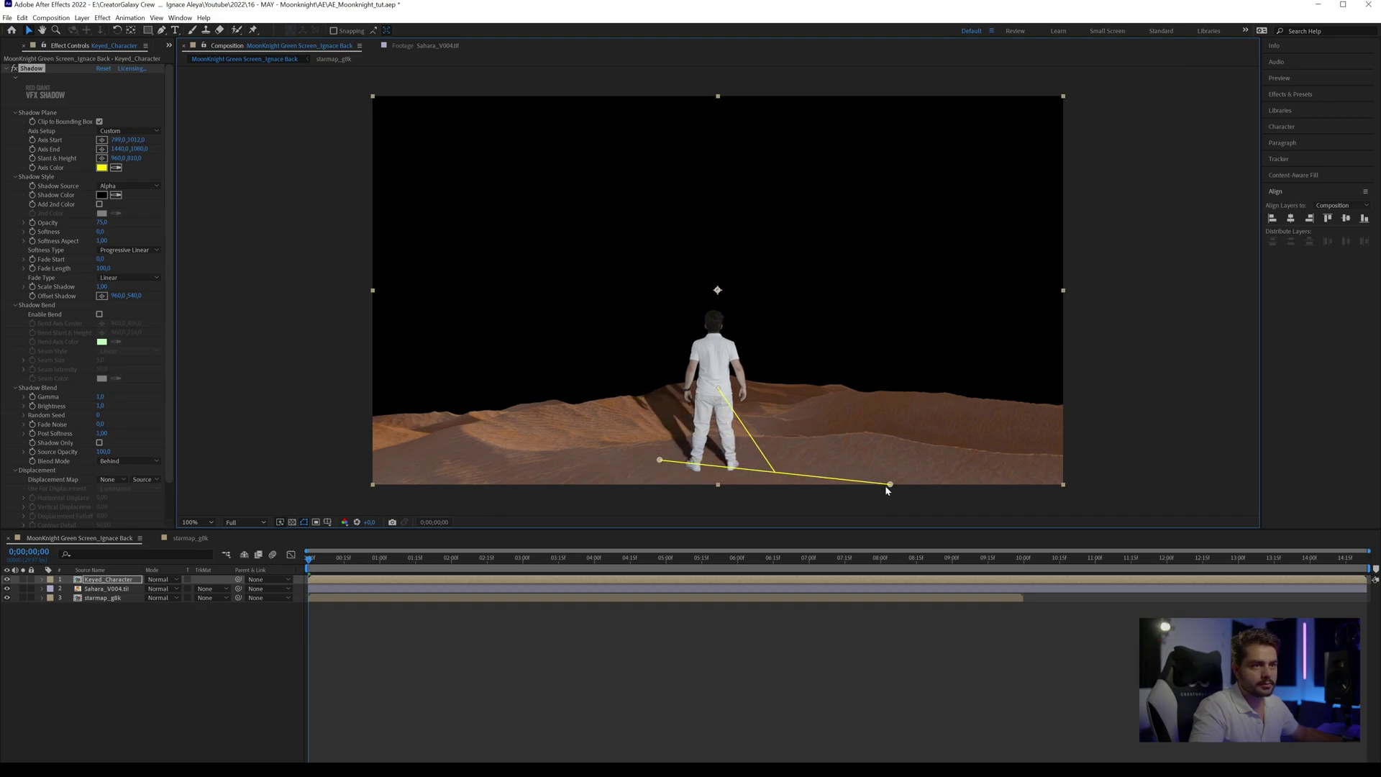
pyautogui.moveTo(890, 484); pyautogui.dragTo(755, 467)
pyautogui.moveTo(718, 388); pyautogui.dragTo(668, 477)
pyautogui.click(360, 648)
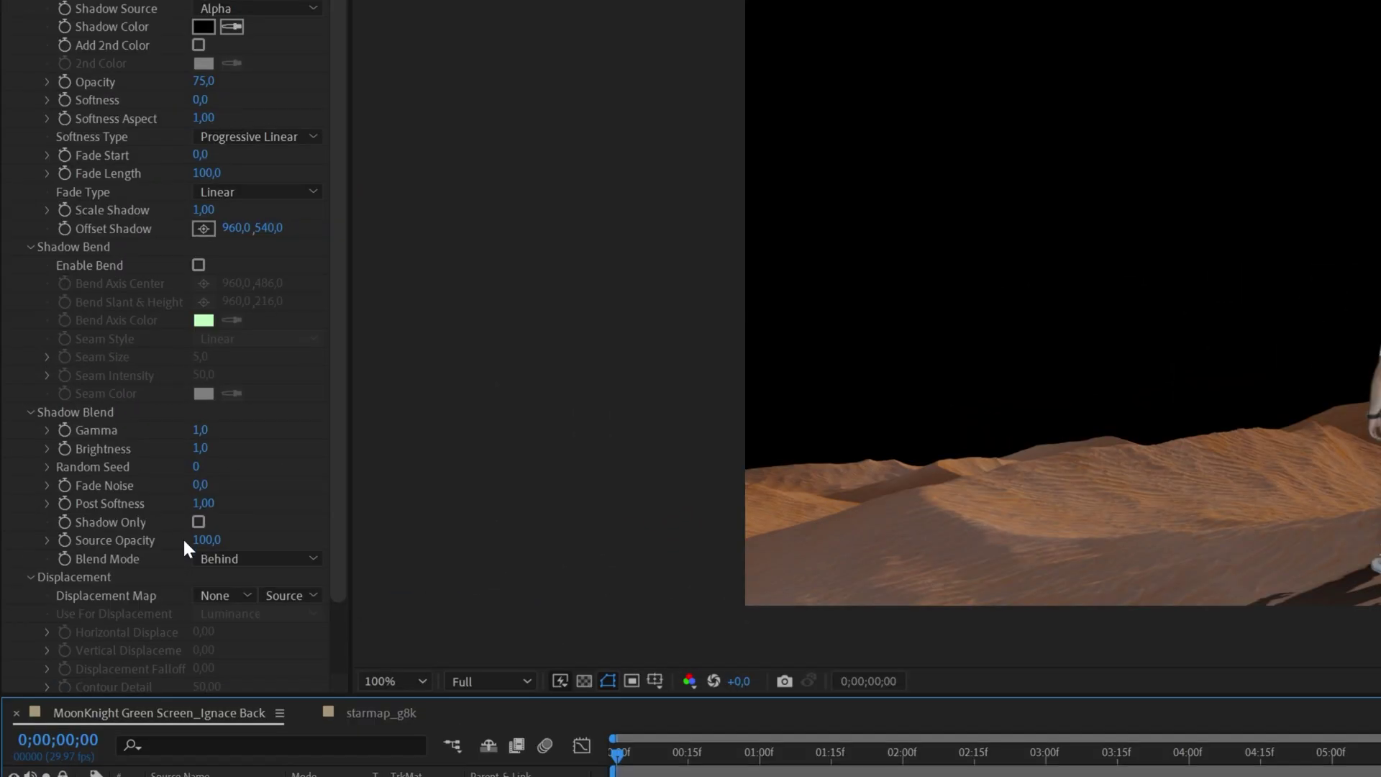
# - Lower the opacity of the character's shadow and increase its softness
pyautogui.moveTo(203, 81); pyautogui.dragTo(144, 80)
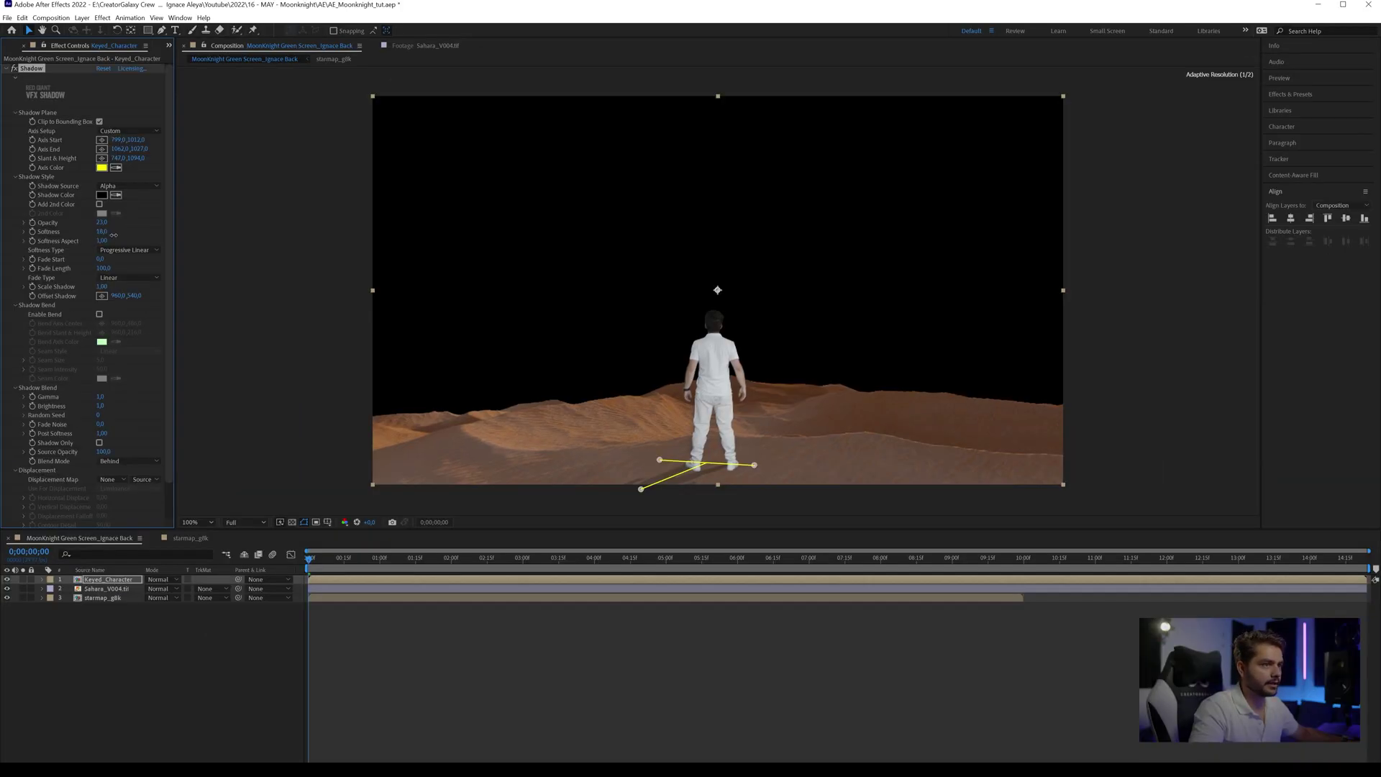
pyautogui.click(255, 662)
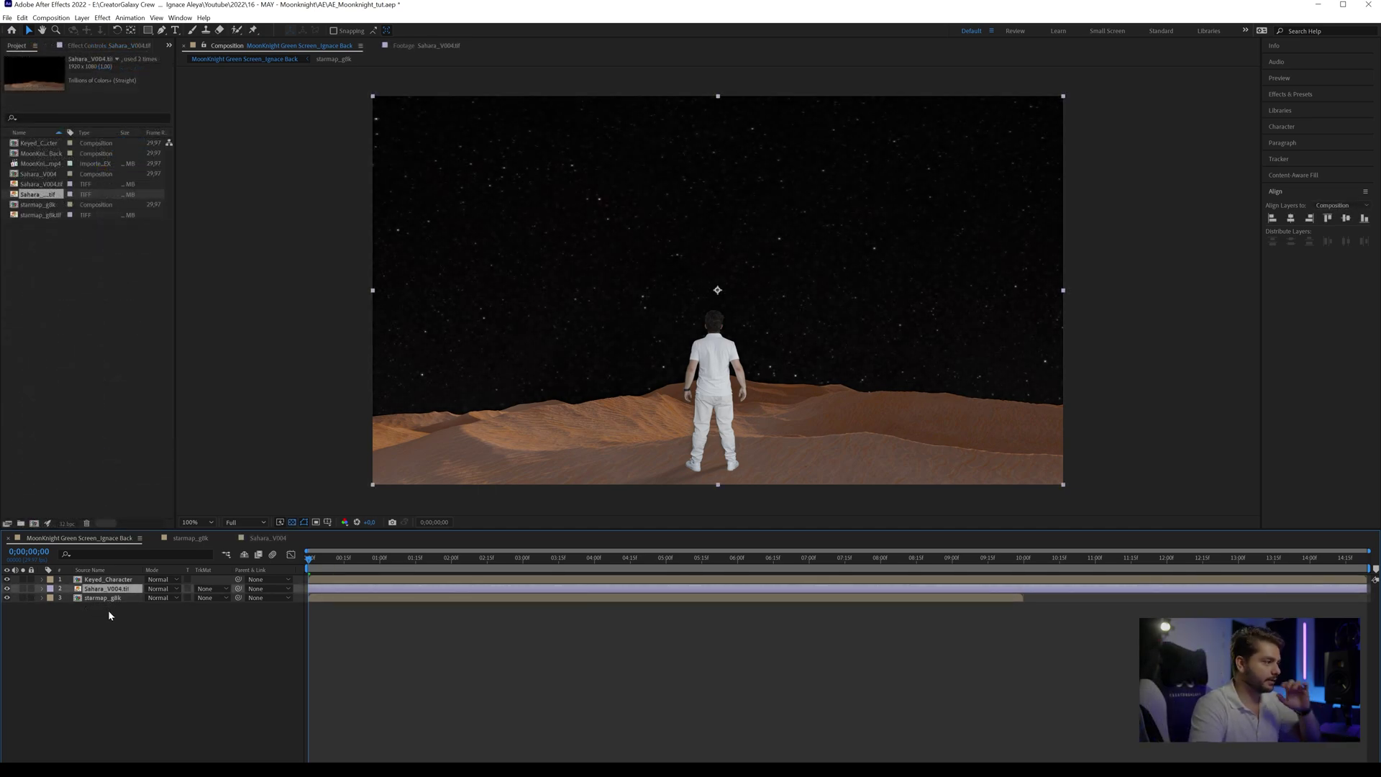
# - Scale the starmap_g8k layer down proportionally around its centre so its upper edge still covers the frame
pyautogui.click(104, 598)
pyautogui.press(',')
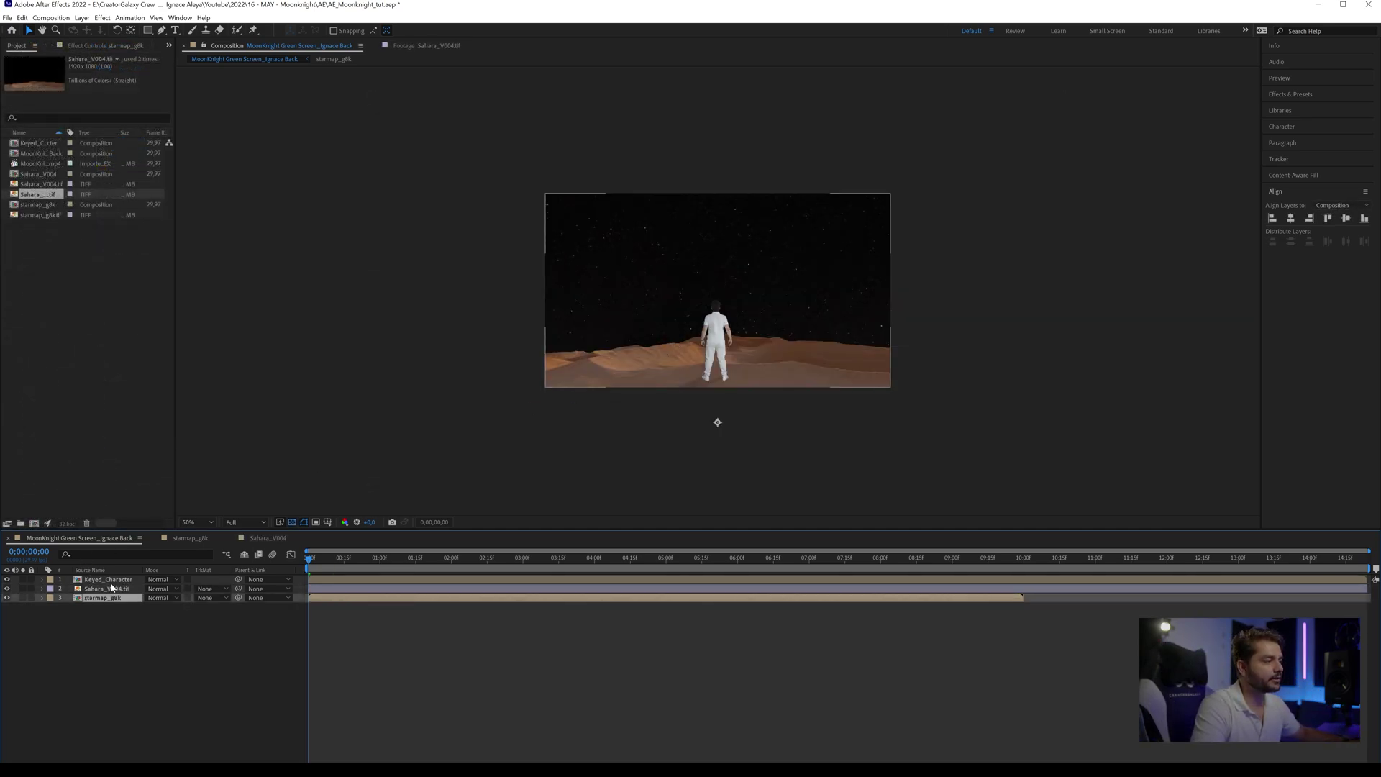
pyautogui.press(',')
pyautogui.moveTo(1086, 174); pyautogui.dragTo(942, 230)
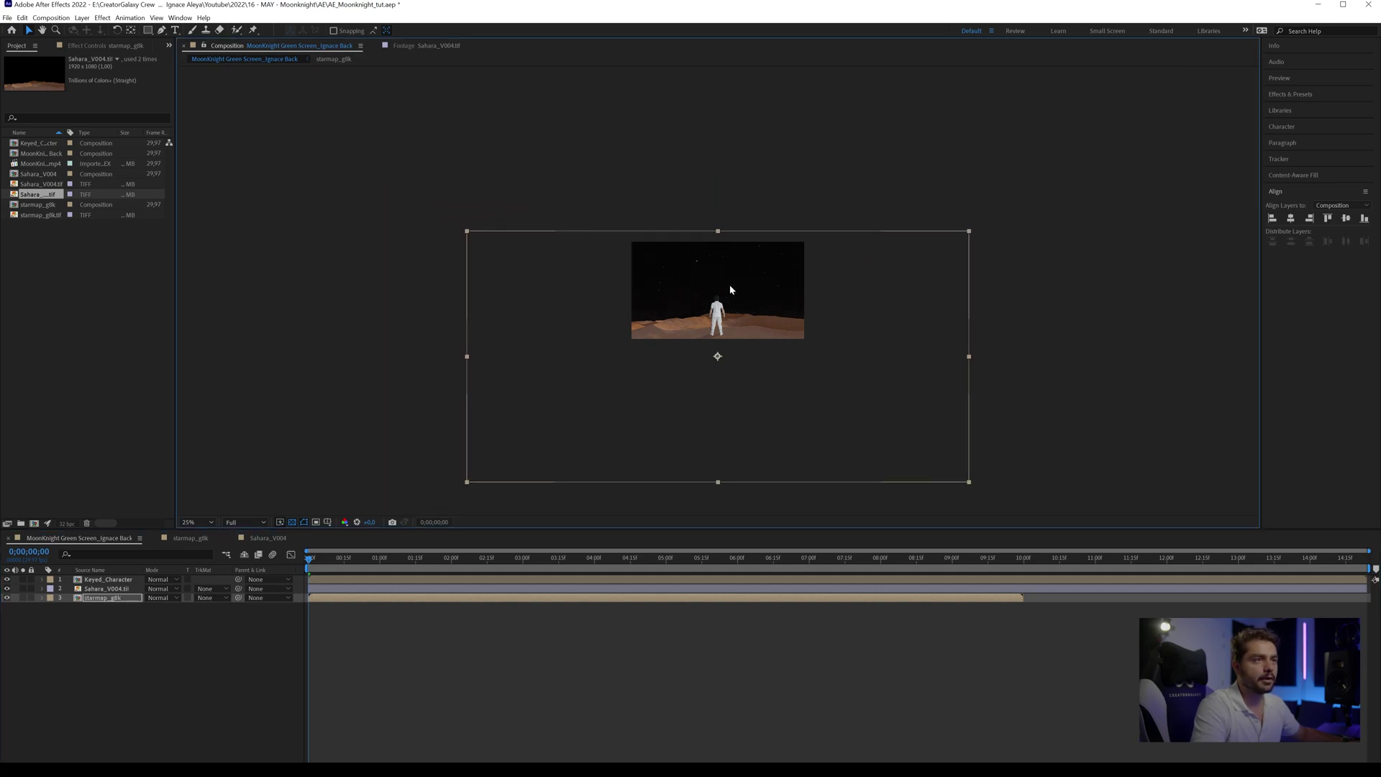
pyautogui.press('.')
pyautogui.press('.')
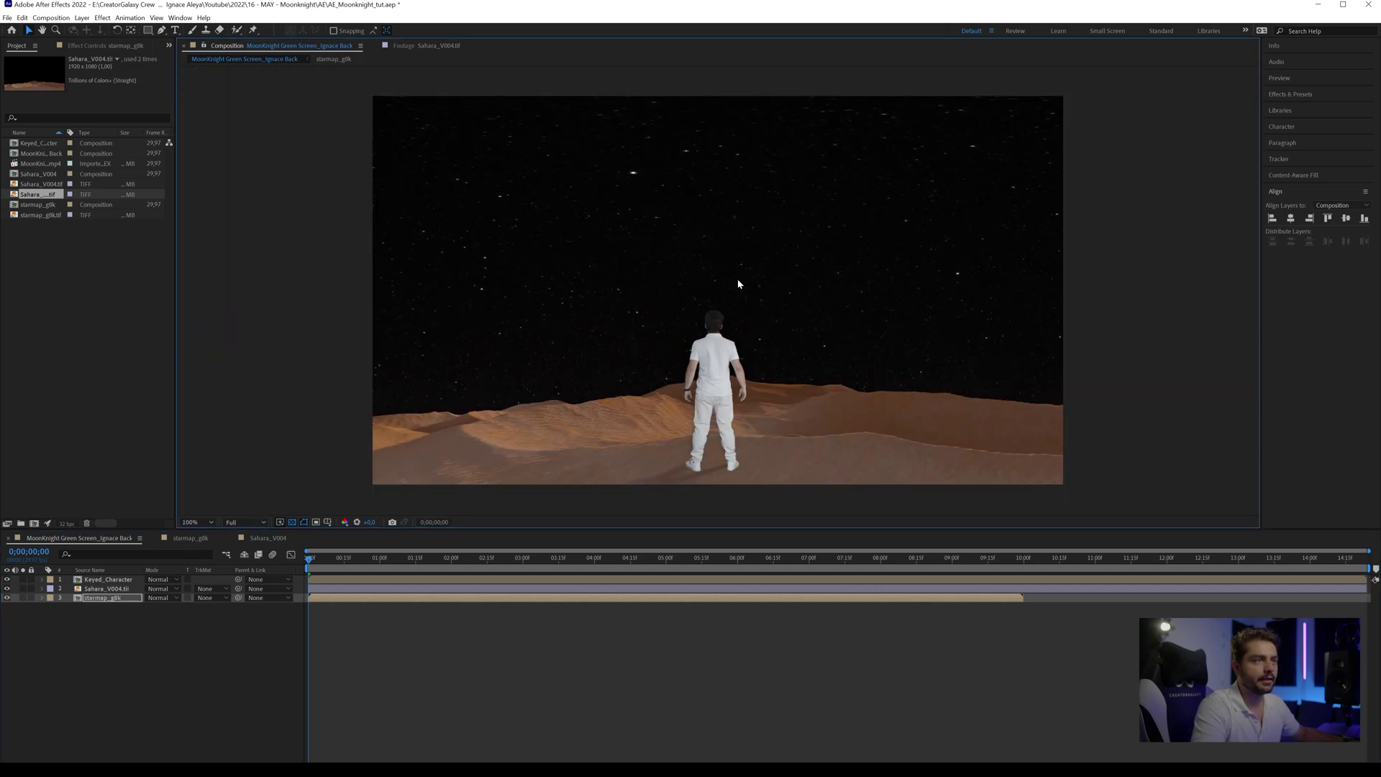
# - Set a Rotation keyframe on the starmap_g8k layer at 0;00;05;08 and move the playhead to 0;00;14;23
pyautogui.press(',')
pyautogui.moveTo(311, 561); pyautogui.dragTo(687, 608)
pyautogui.press('r')
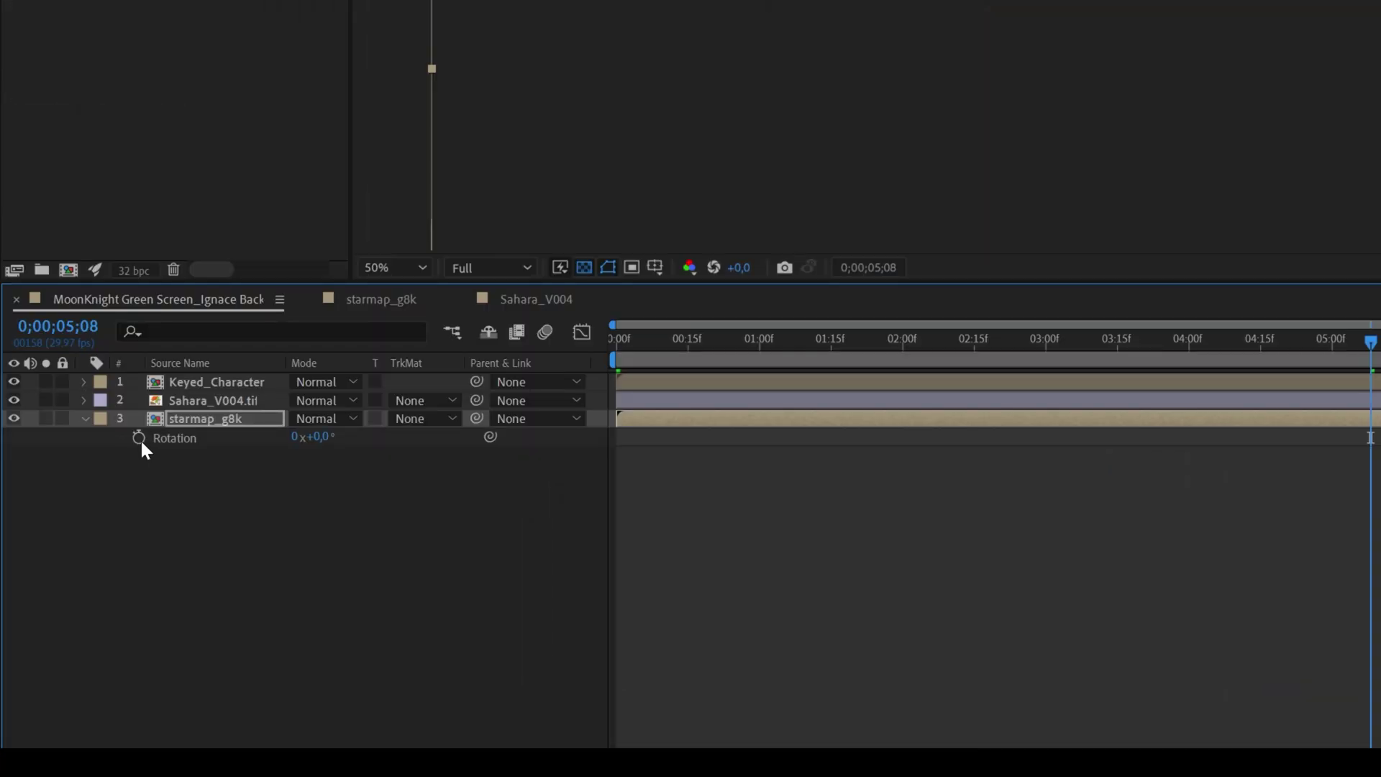
pyautogui.click(139, 438)
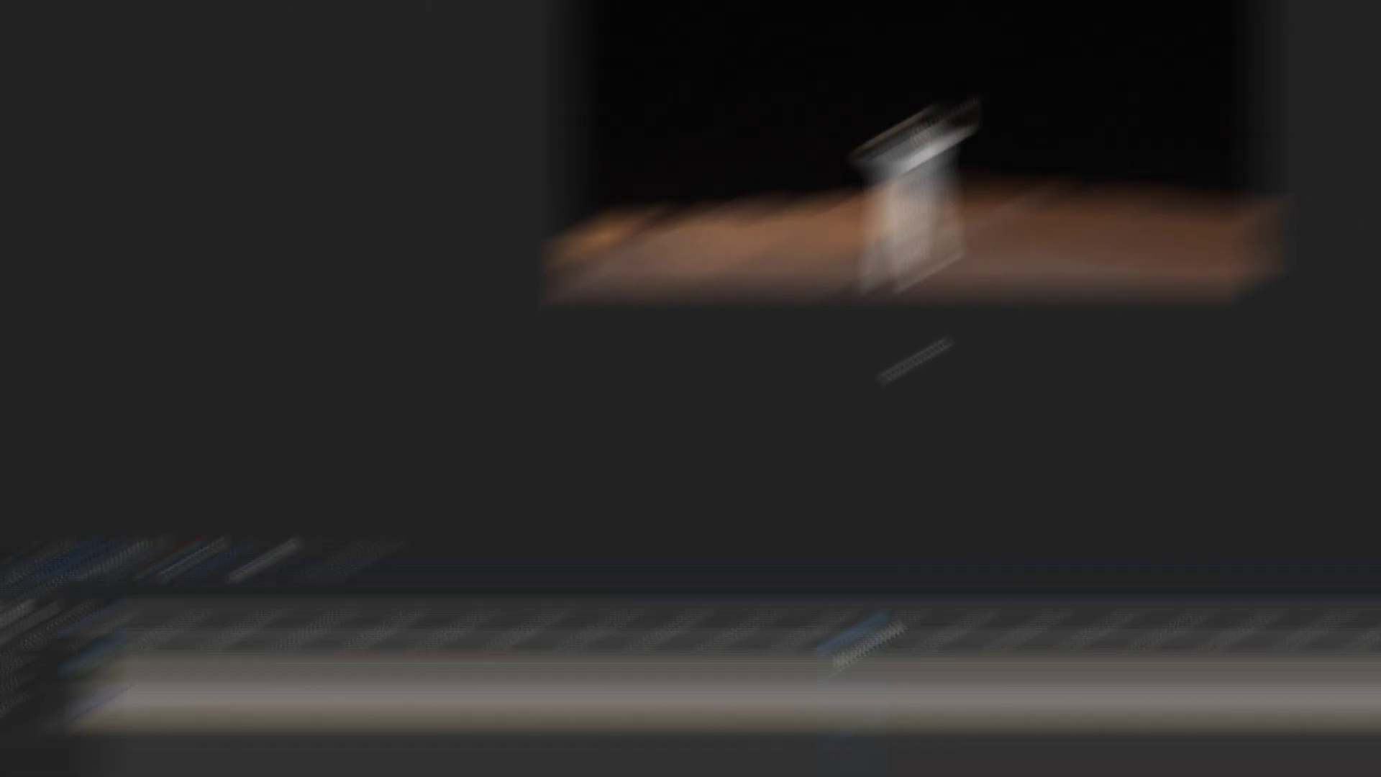
pyautogui.moveTo(1371, 343); pyautogui.dragTo(1380, 752)
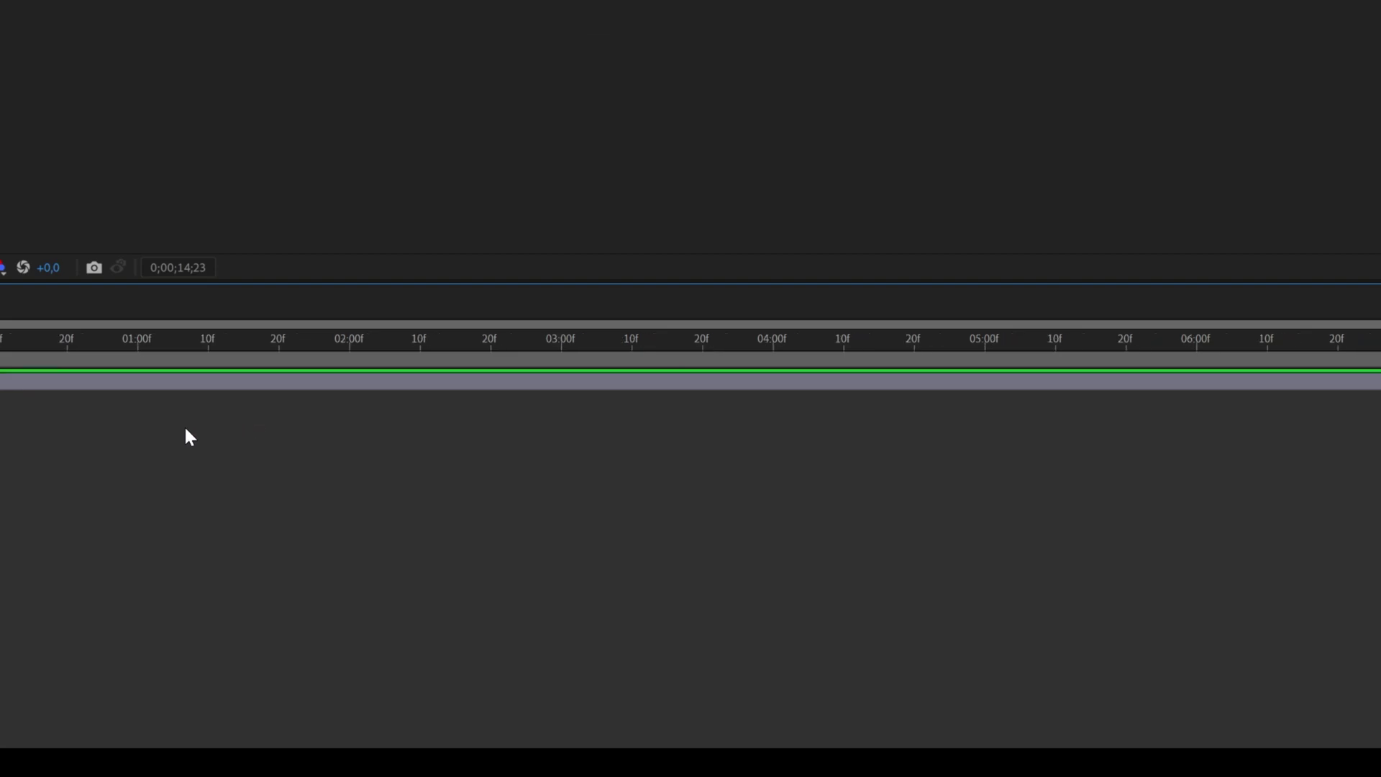
# - Set the starmap_g8k composition's duration to 15 seconds and extend its layer to the end of the MoonKnight composition
pyautogui.rightClick(202, 443)
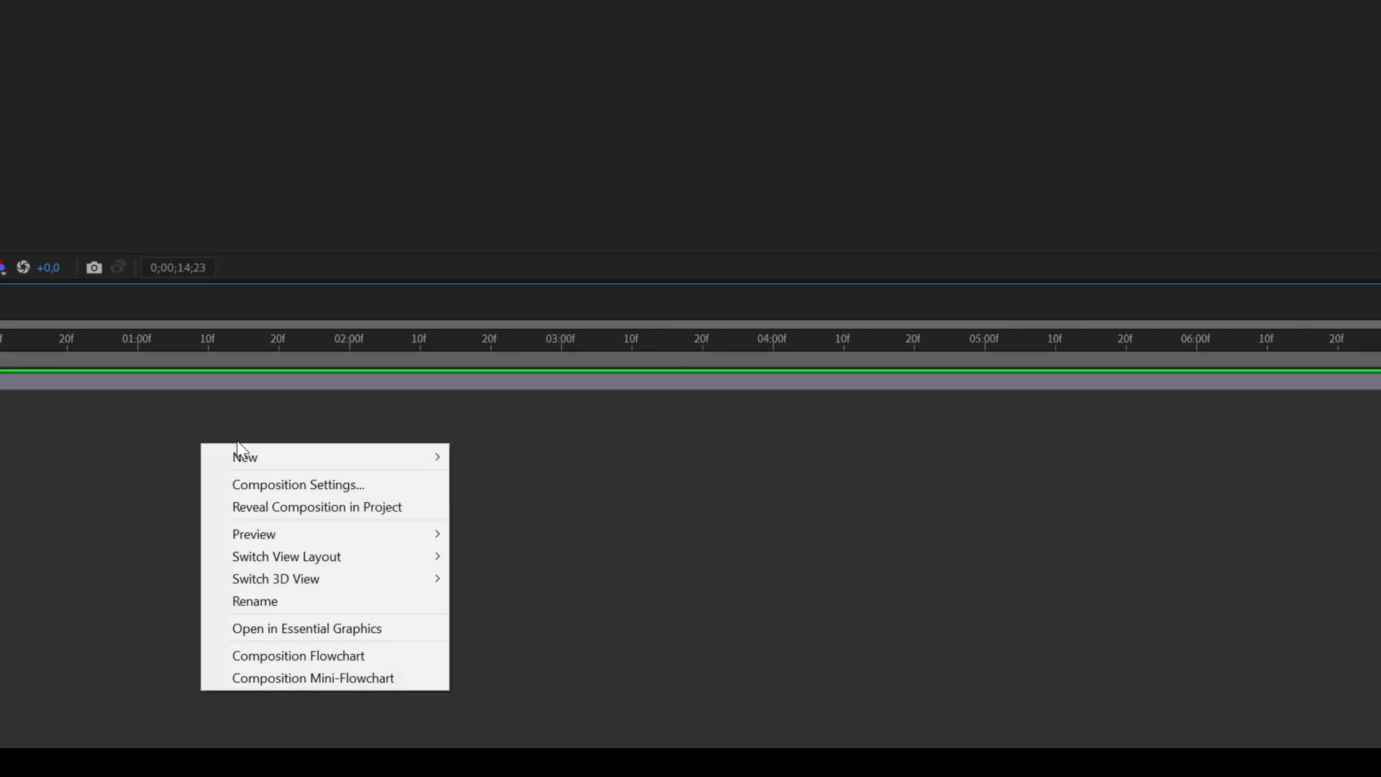
pyautogui.click(268, 486)
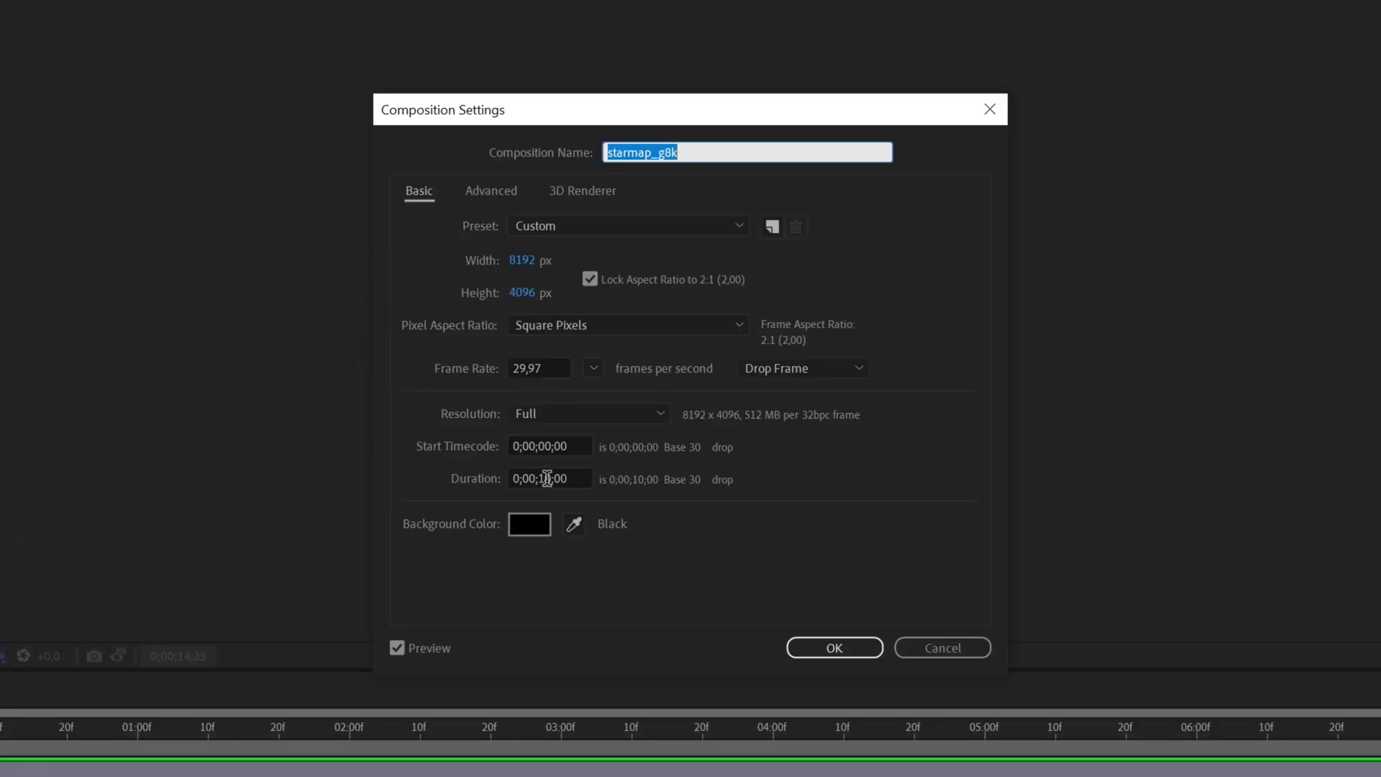
pyautogui.click(547, 479)
pyautogui.press('BackSpace')
pyautogui.write('5')
pyautogui.press('Return')
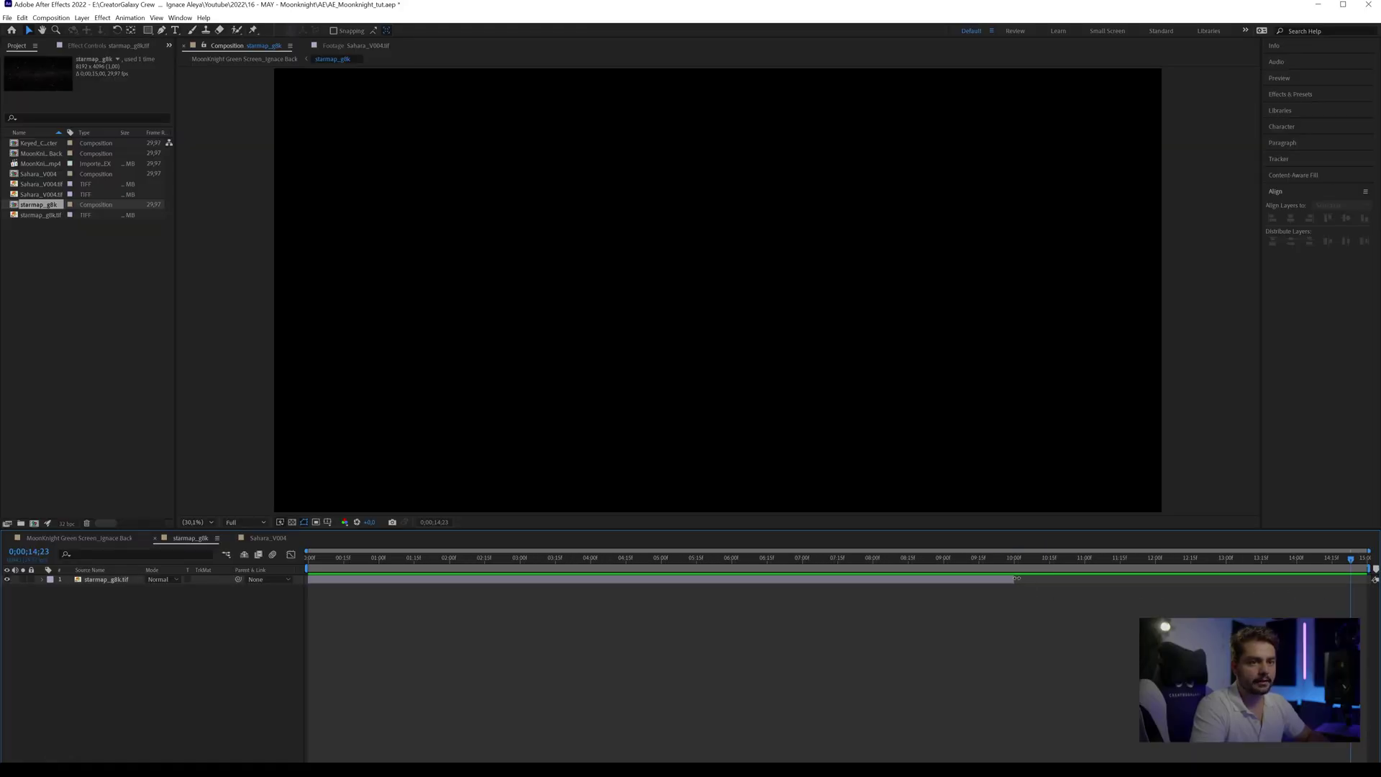
pyautogui.click(223, 59)
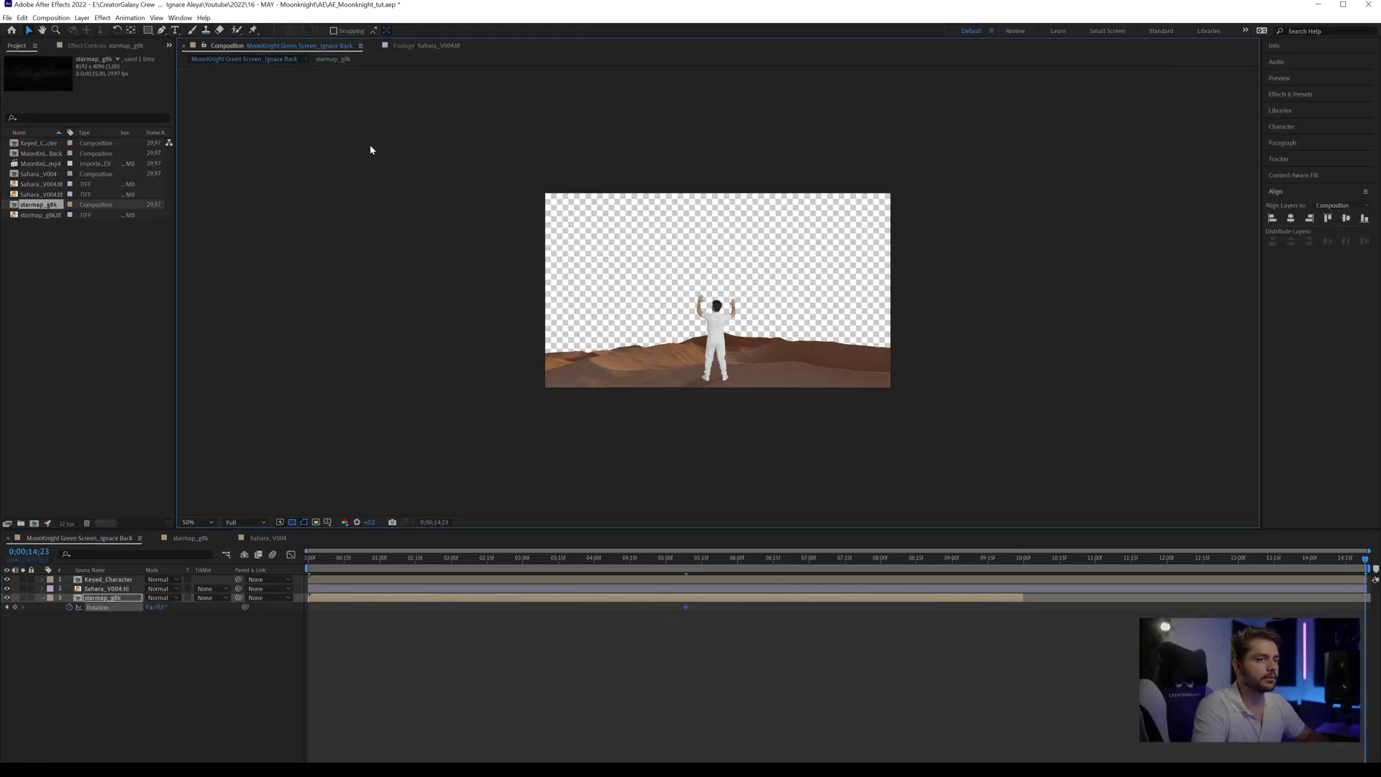
pyautogui.click(1021, 595)
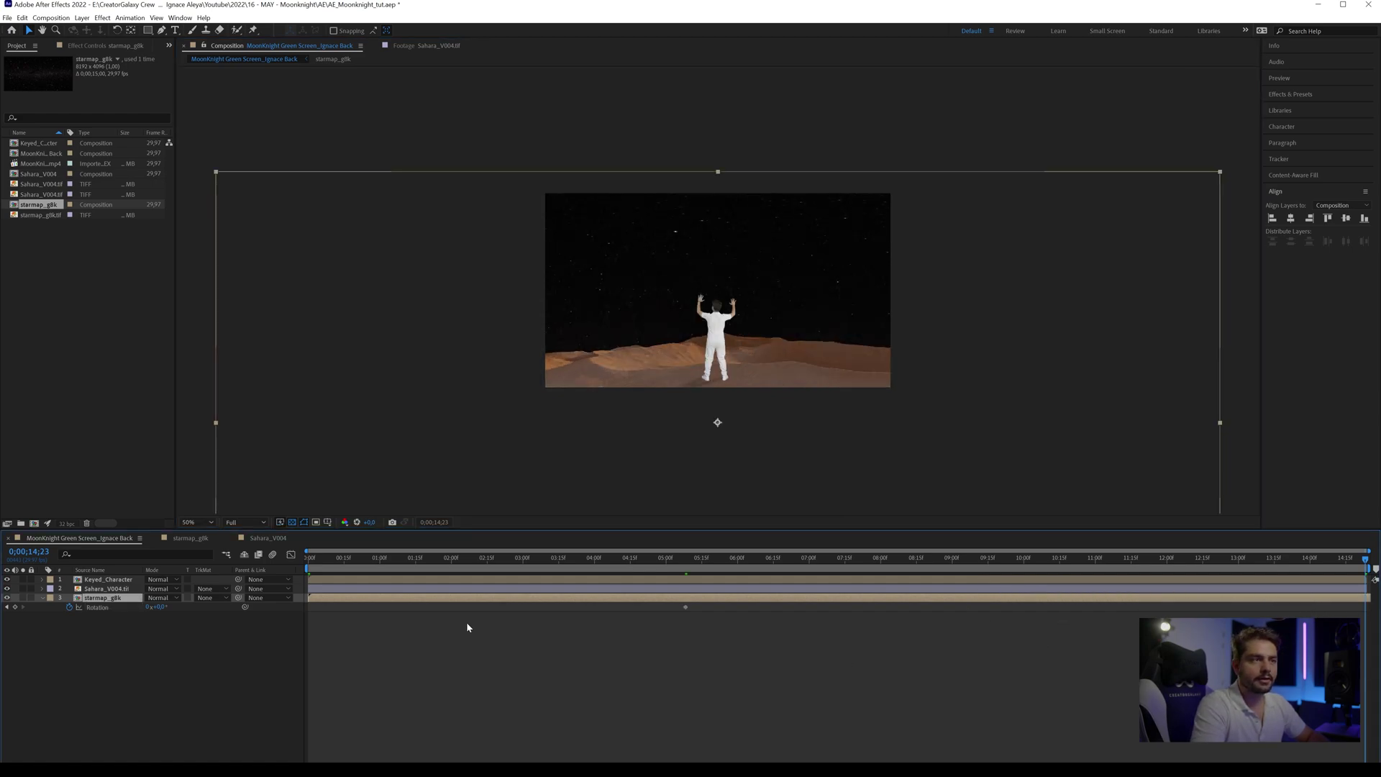
# - Set the starmap_g8k layer's Rotation to 0x-248° at 0;00;14;23 and check the turning sky at earlier frames
pyautogui.moveTo(157, 607); pyautogui.dragTo(45, 625)
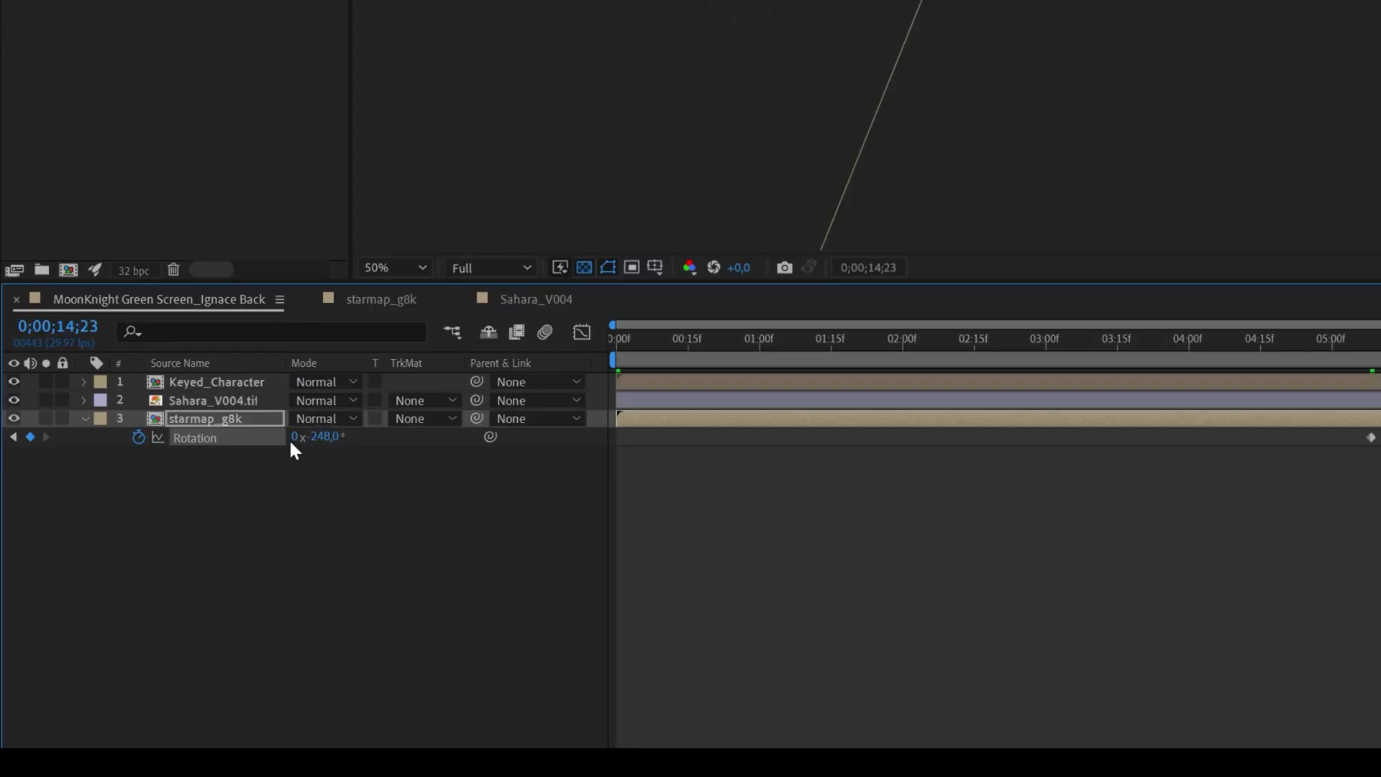
pyautogui.click(296, 439)
pyautogui.press('Return')
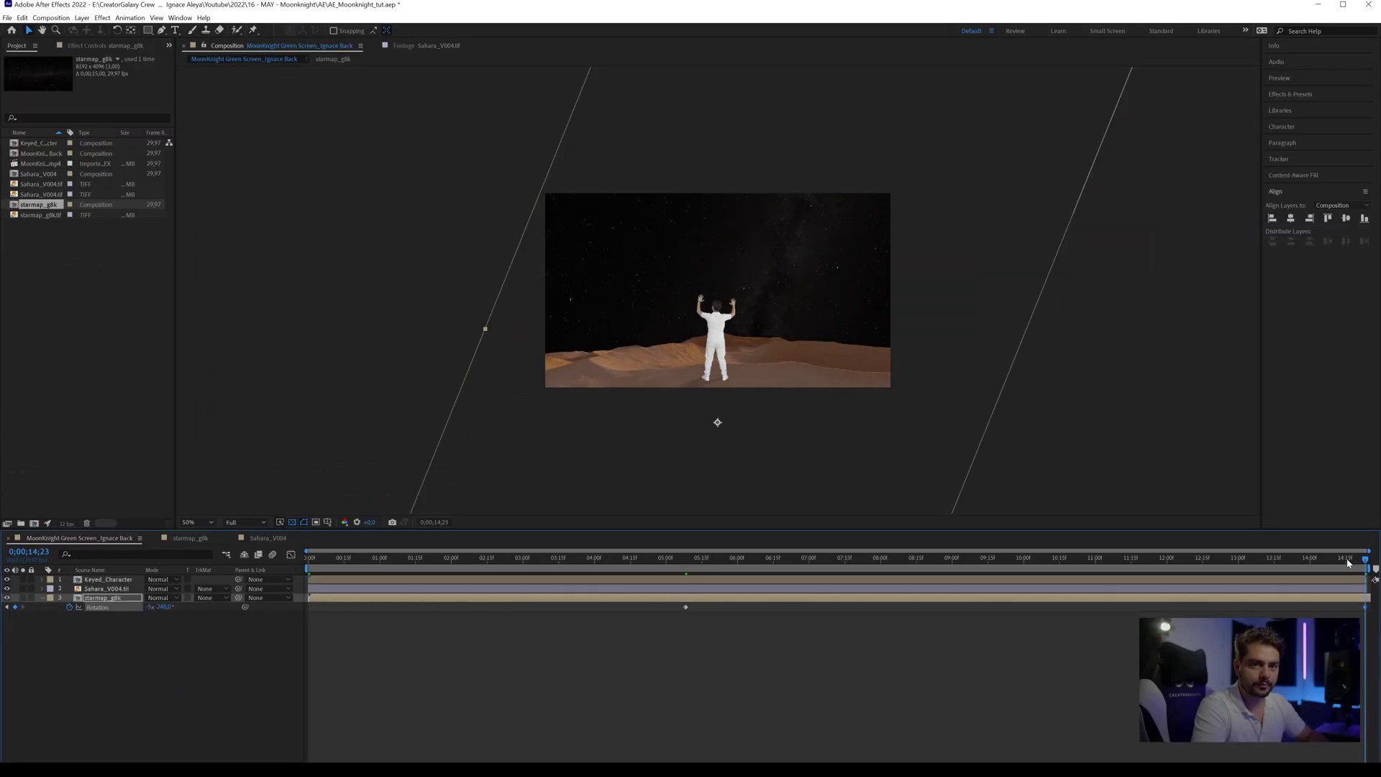
pyautogui.moveTo(1347, 561); pyautogui.dragTo(1098, 589)
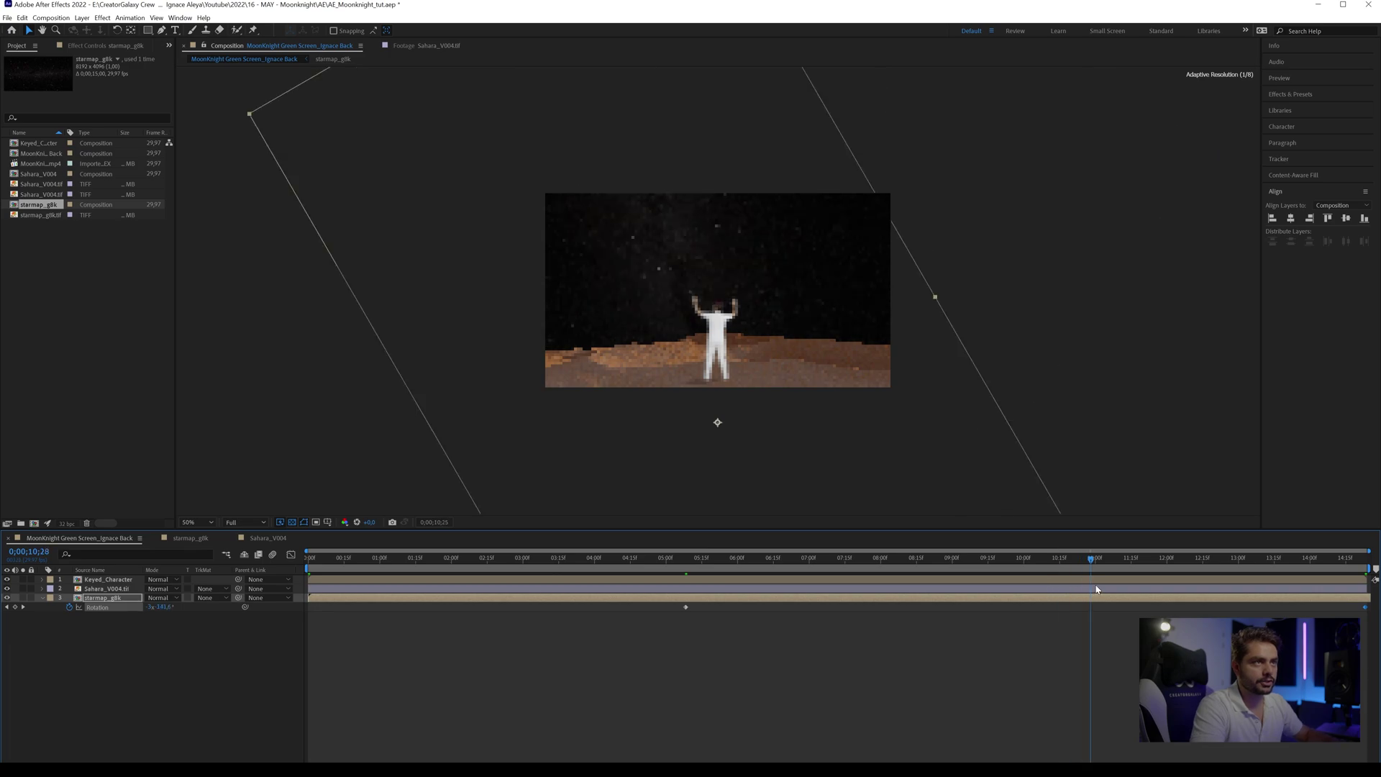
# - Scale the starmap_g8k layer up proportionally to about 77% so it covers the frame at every rotation angle
pyautogui.press('s')
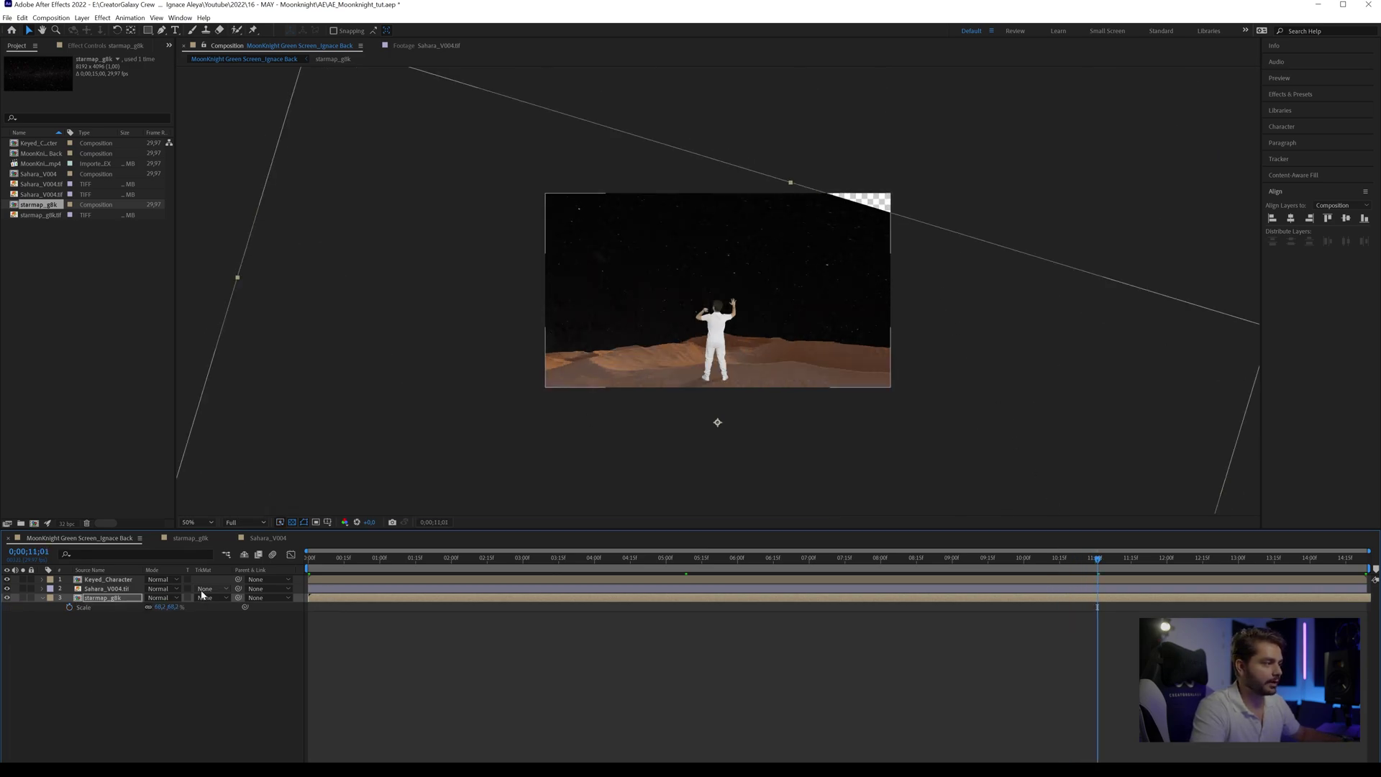
pyautogui.moveTo(169, 607); pyautogui.dragTo(182, 607)
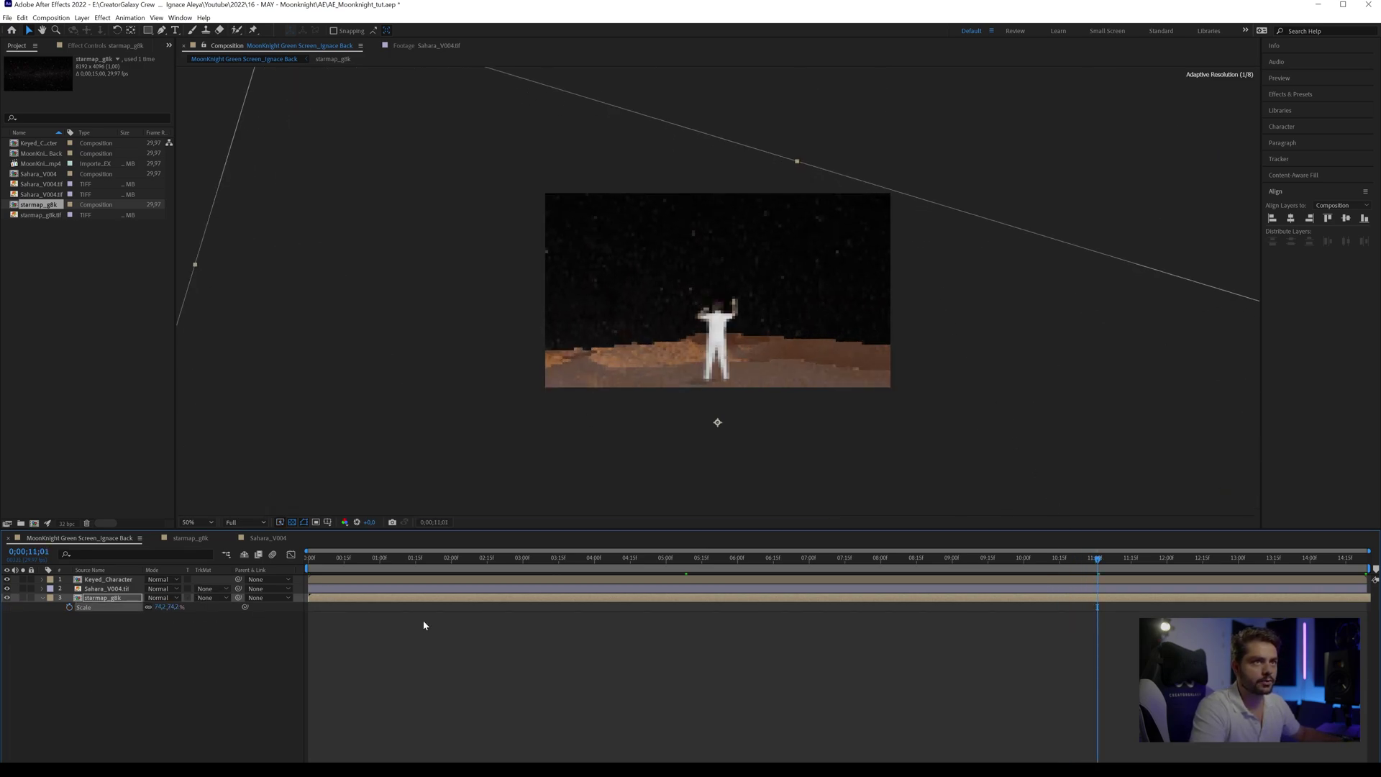
pyautogui.moveTo(1096, 560); pyautogui.dragTo(1086, 561)
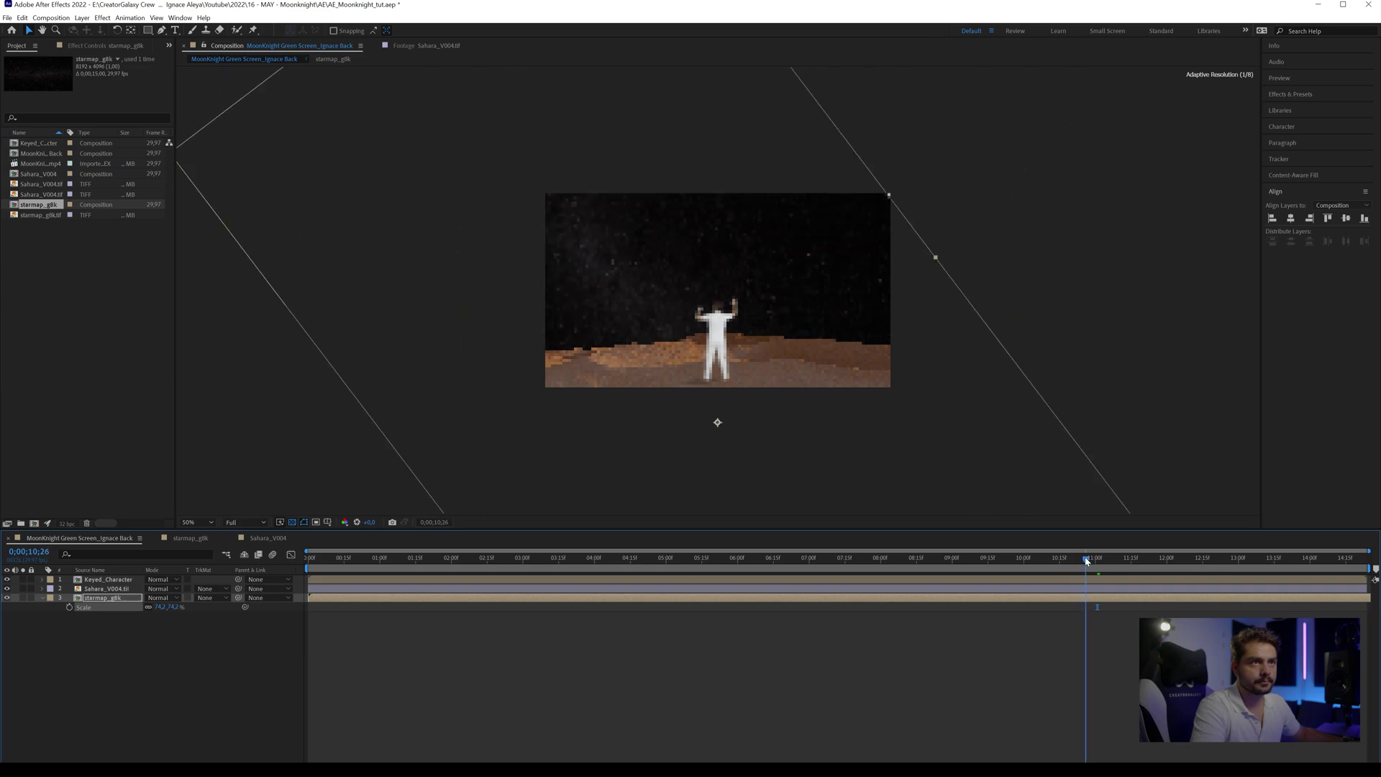
pyautogui.click(173, 607)
pyautogui.press('Up')
pyautogui.press('Up')
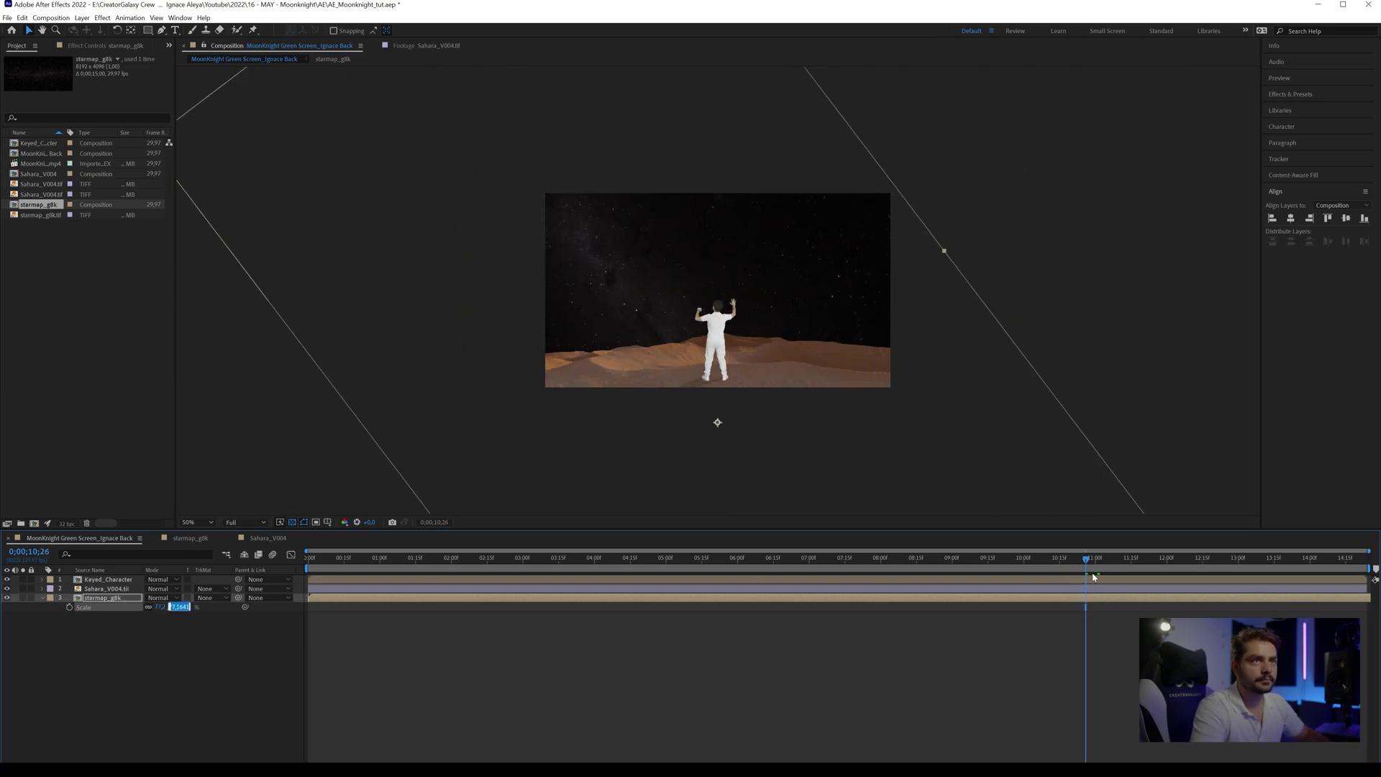
pyautogui.moveTo(1097, 561); pyautogui.dragTo(1208, 592)
pyautogui.click(935, 569)
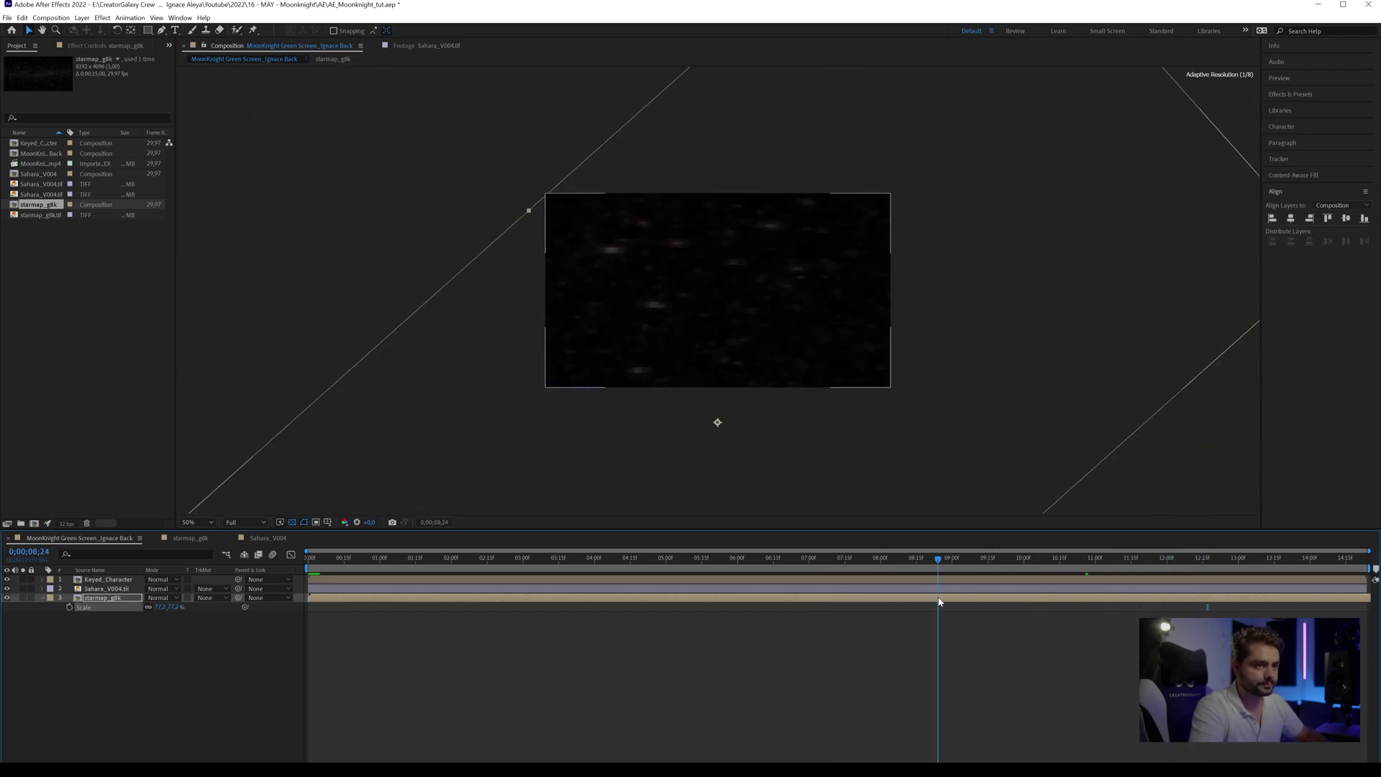
# - Apply Easy Ease Out to the starmap_g8k layer's first Rotation keyframe
pyautogui.press('r')
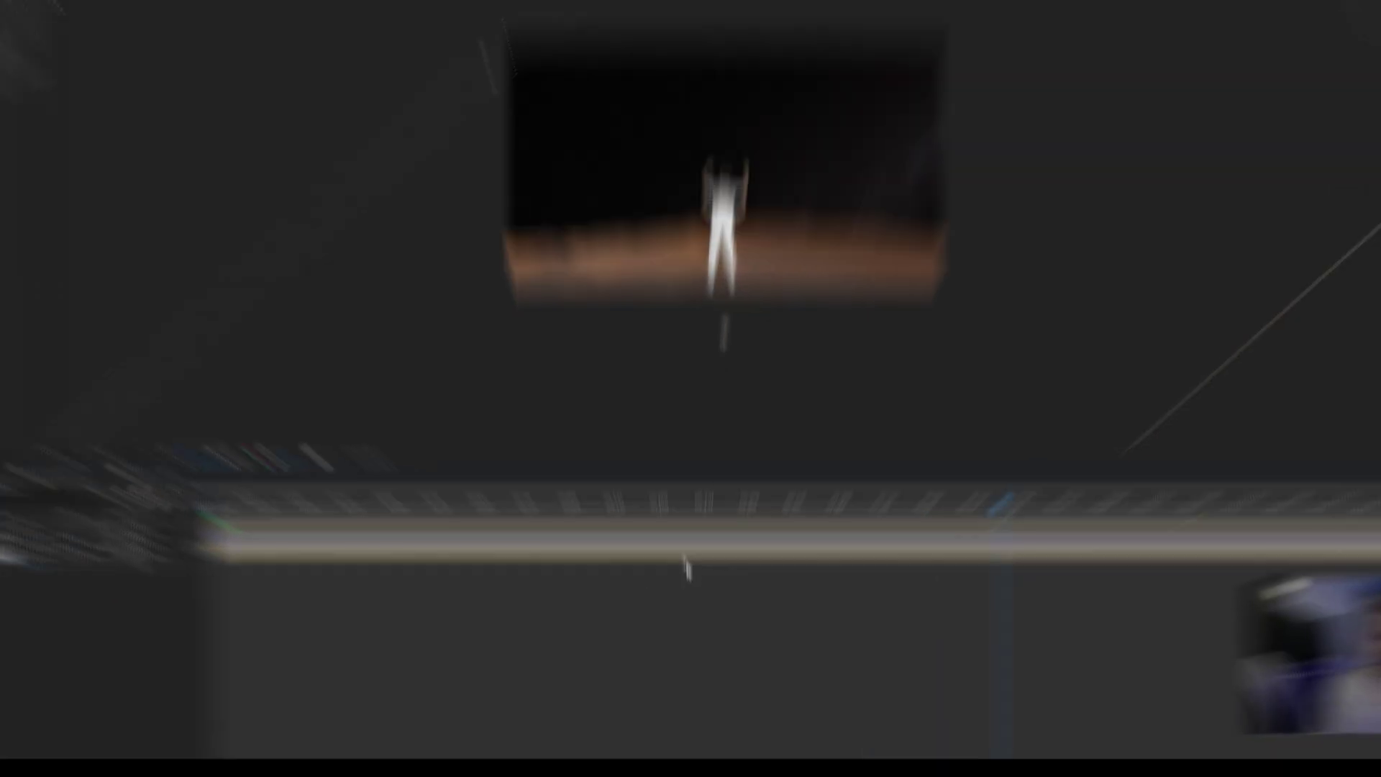
pyautogui.rightClick(685, 607)
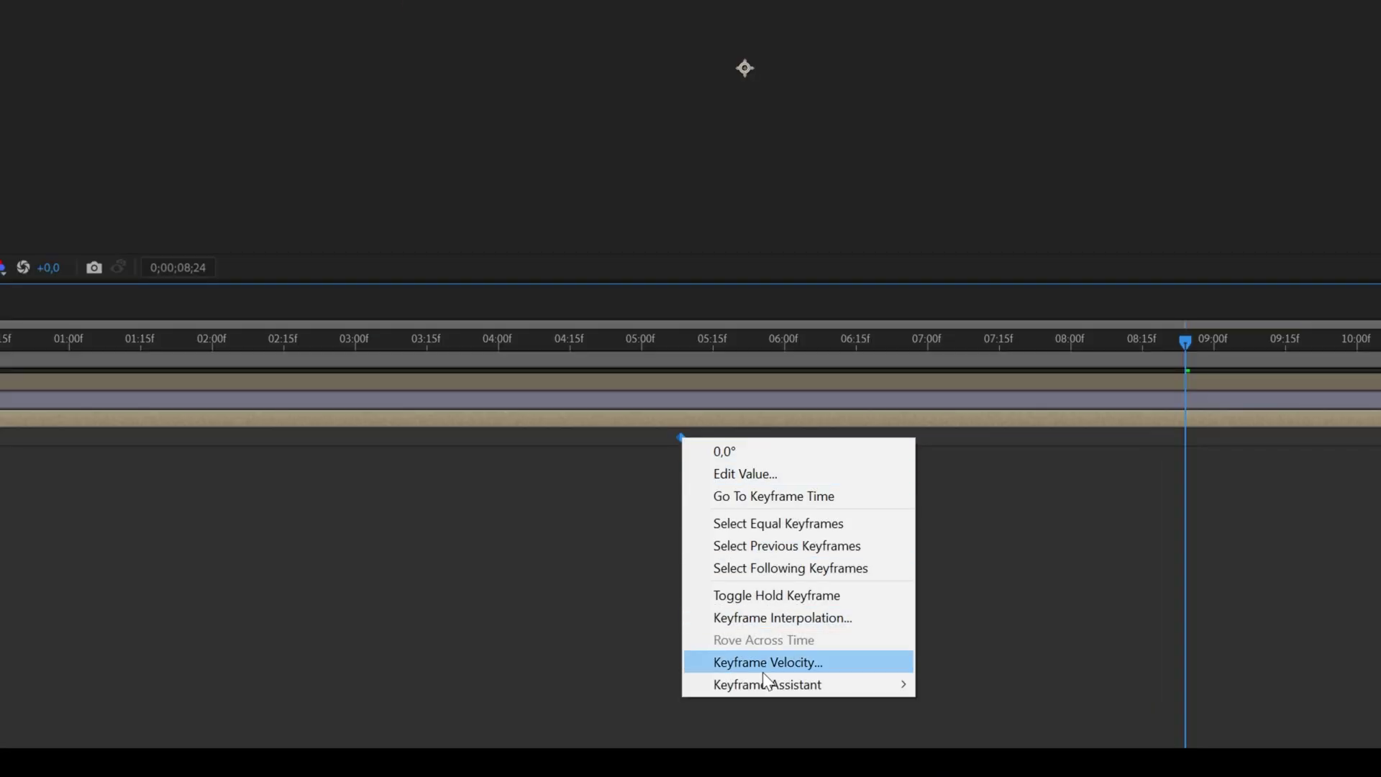
pyautogui.moveTo(766, 683)
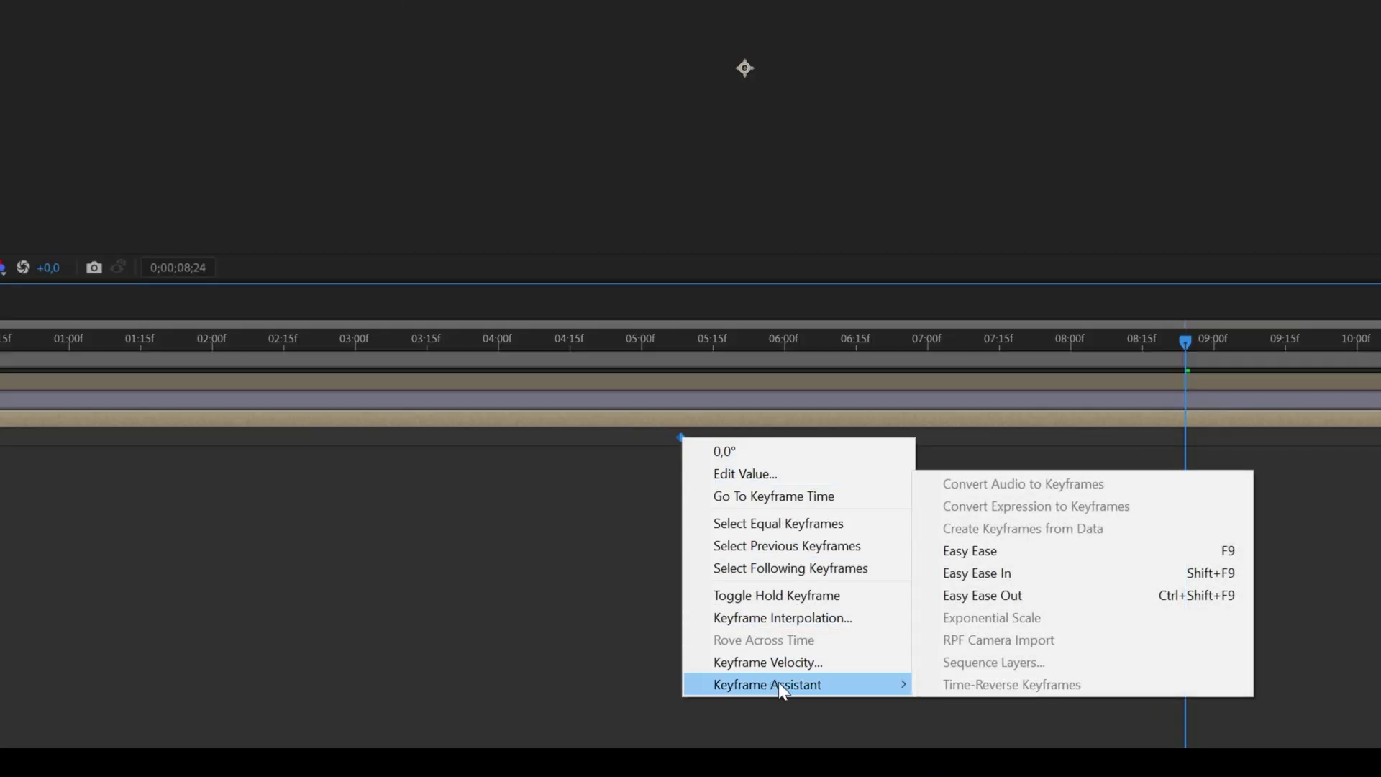
pyautogui.click(1032, 593)
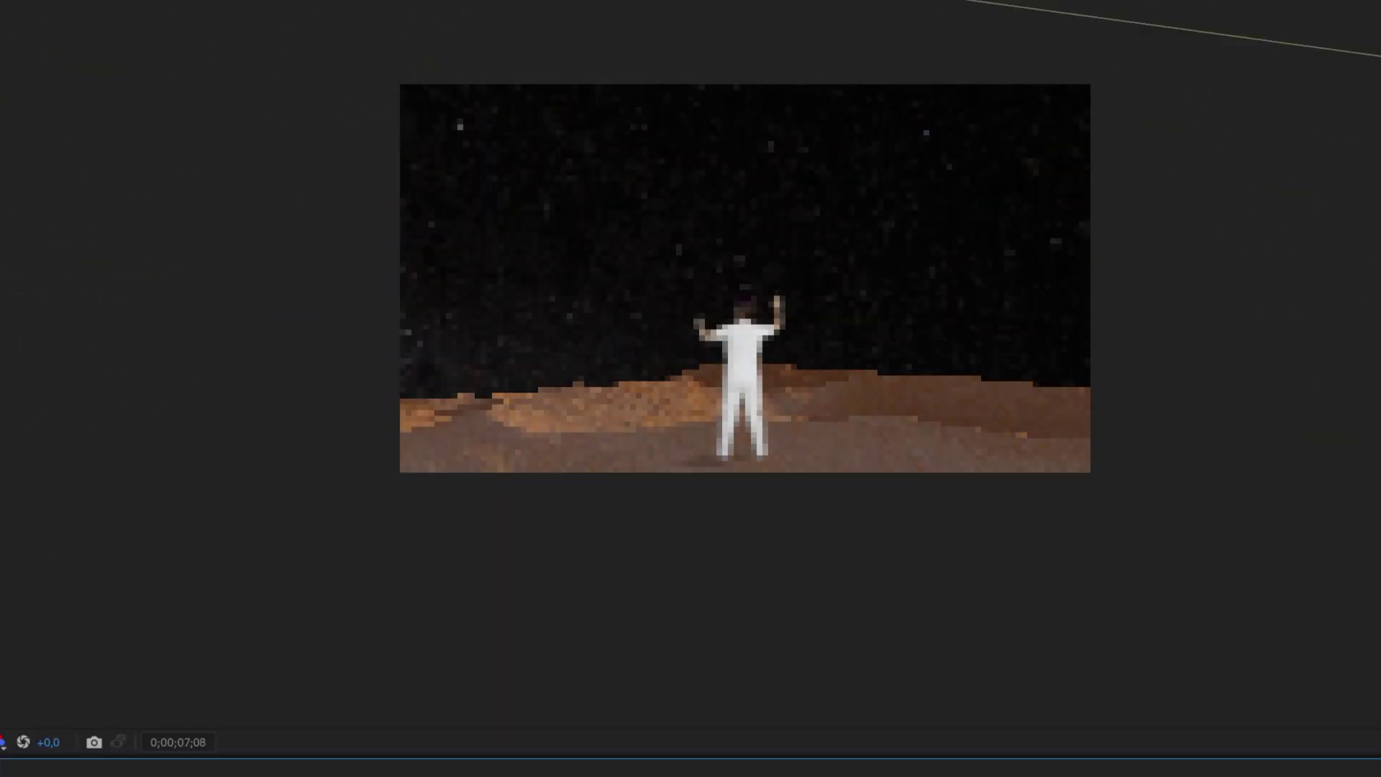
# - Duplicate the starmap_g8k layer, solo the upper copy and reveal its Rotation keyframes
pyautogui.scroll(2, 804, 466)
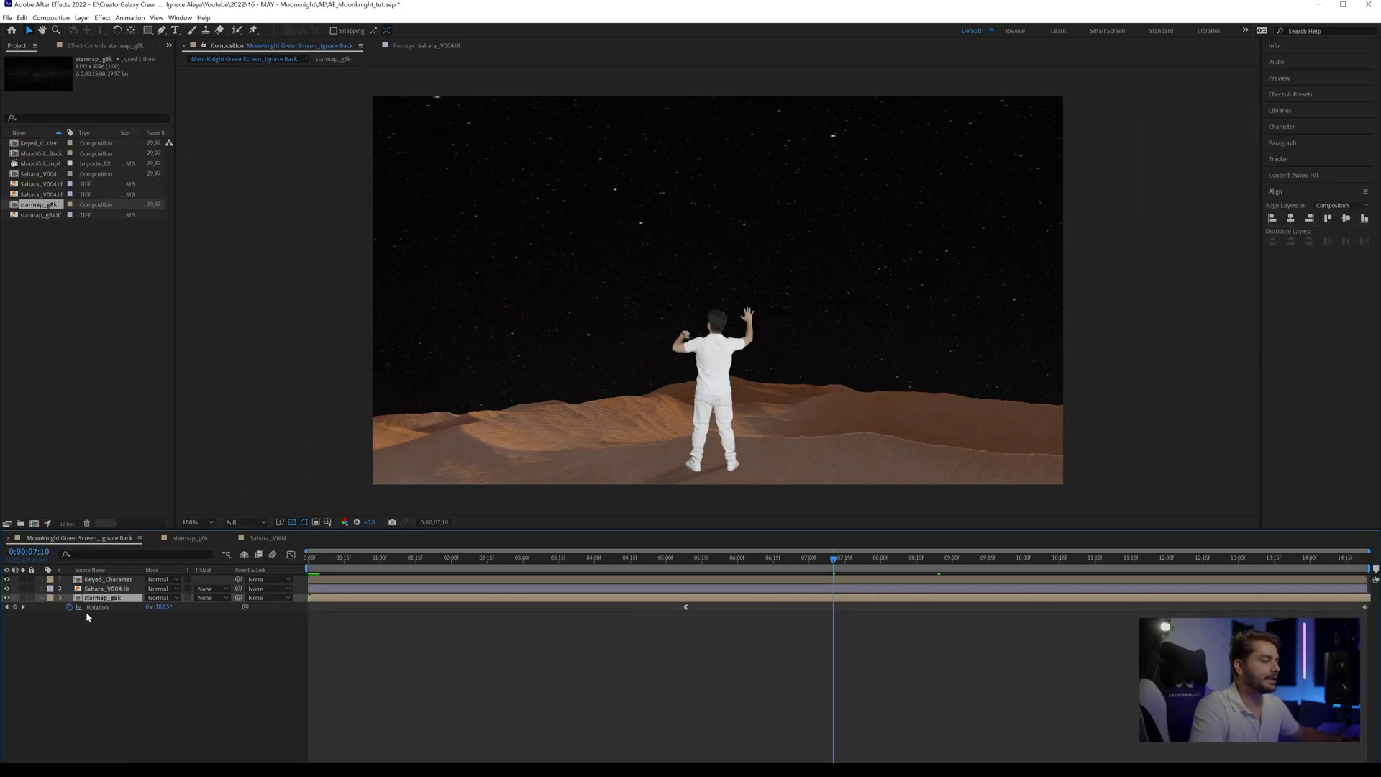
pyautogui.hotkey('ctrl', 'd')
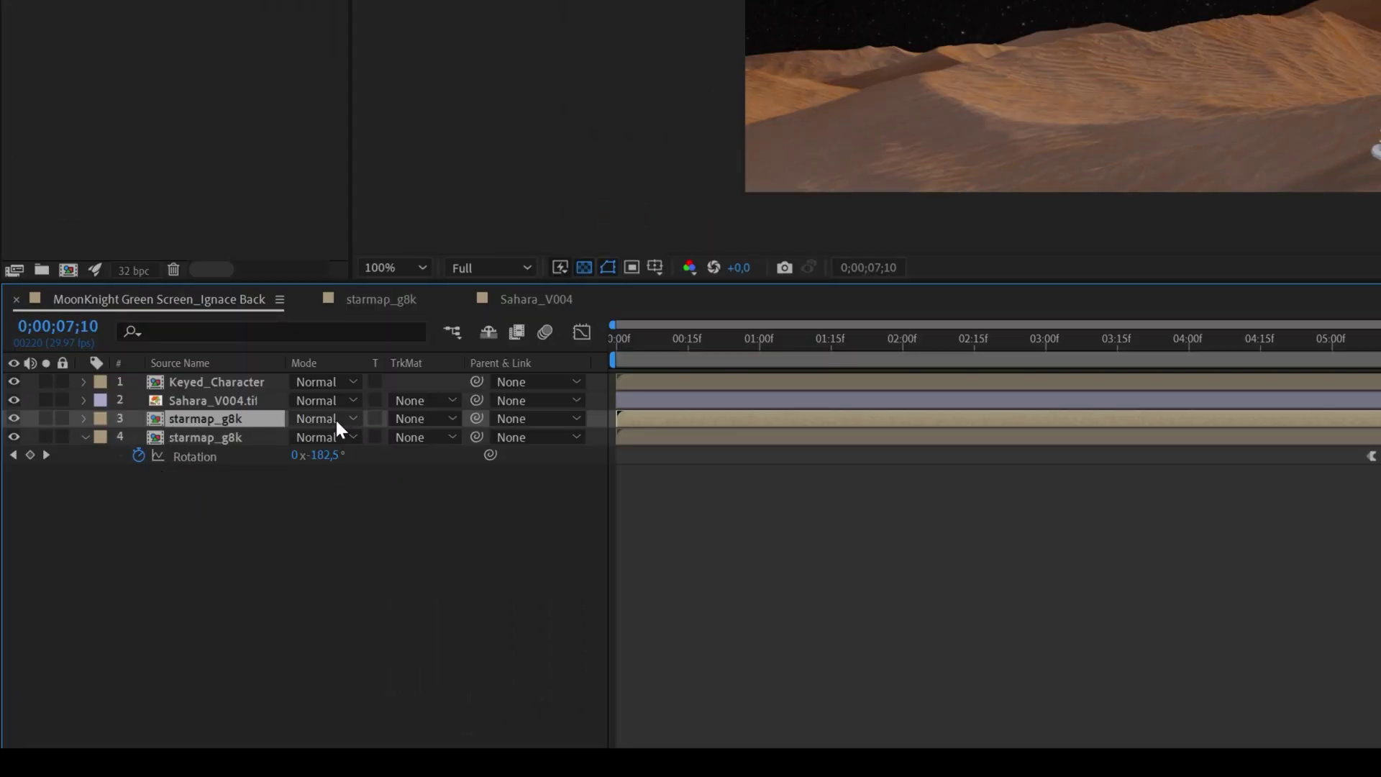
pyautogui.click(46, 419)
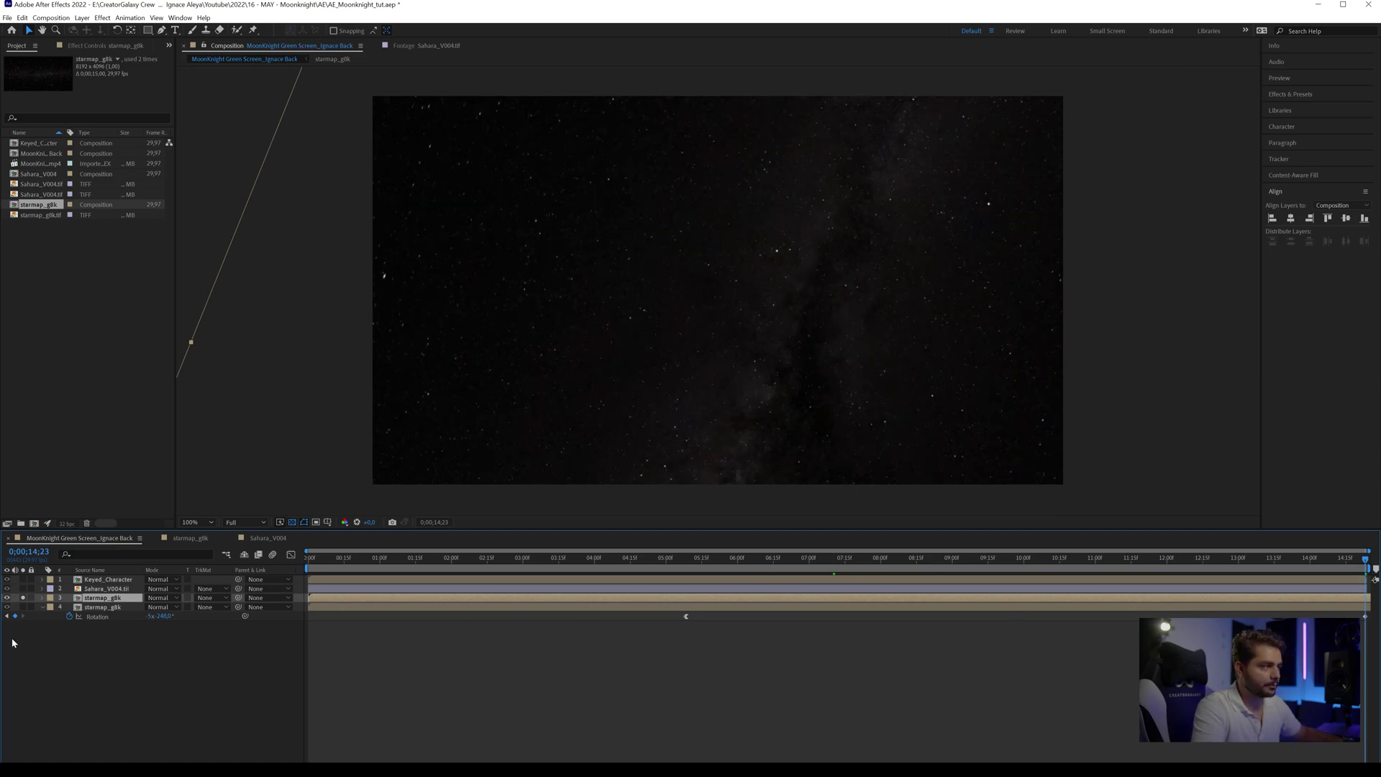
pyautogui.press('u')
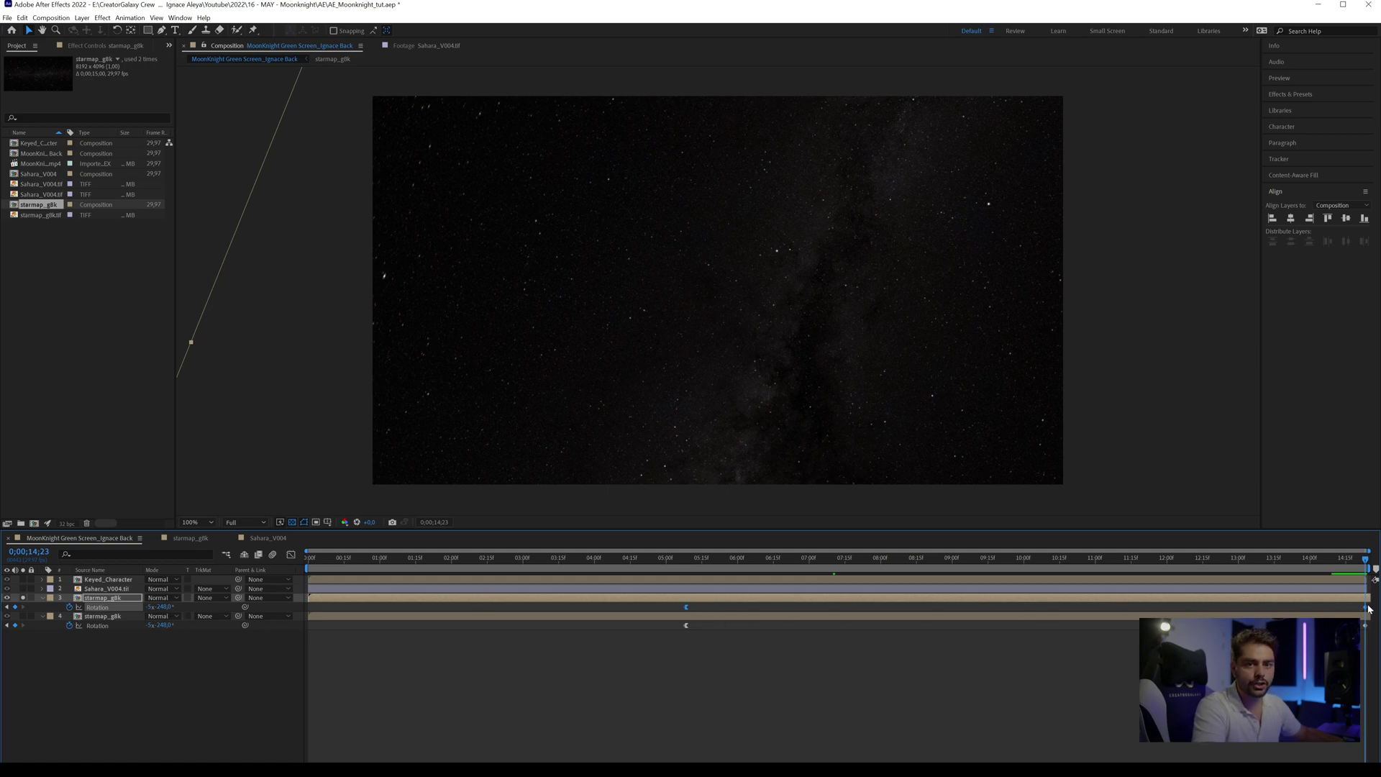
# - Offset both Rotation keyframes of the soloed starmap_g8k copy together so its rotation starts at 0x+109°
pyautogui.moveTo(165, 611); pyautogui.dragTo(239, 616)
pyautogui.click(704, 659)
pyautogui.moveTo(703, 565); pyautogui.dragTo(1366, 561)
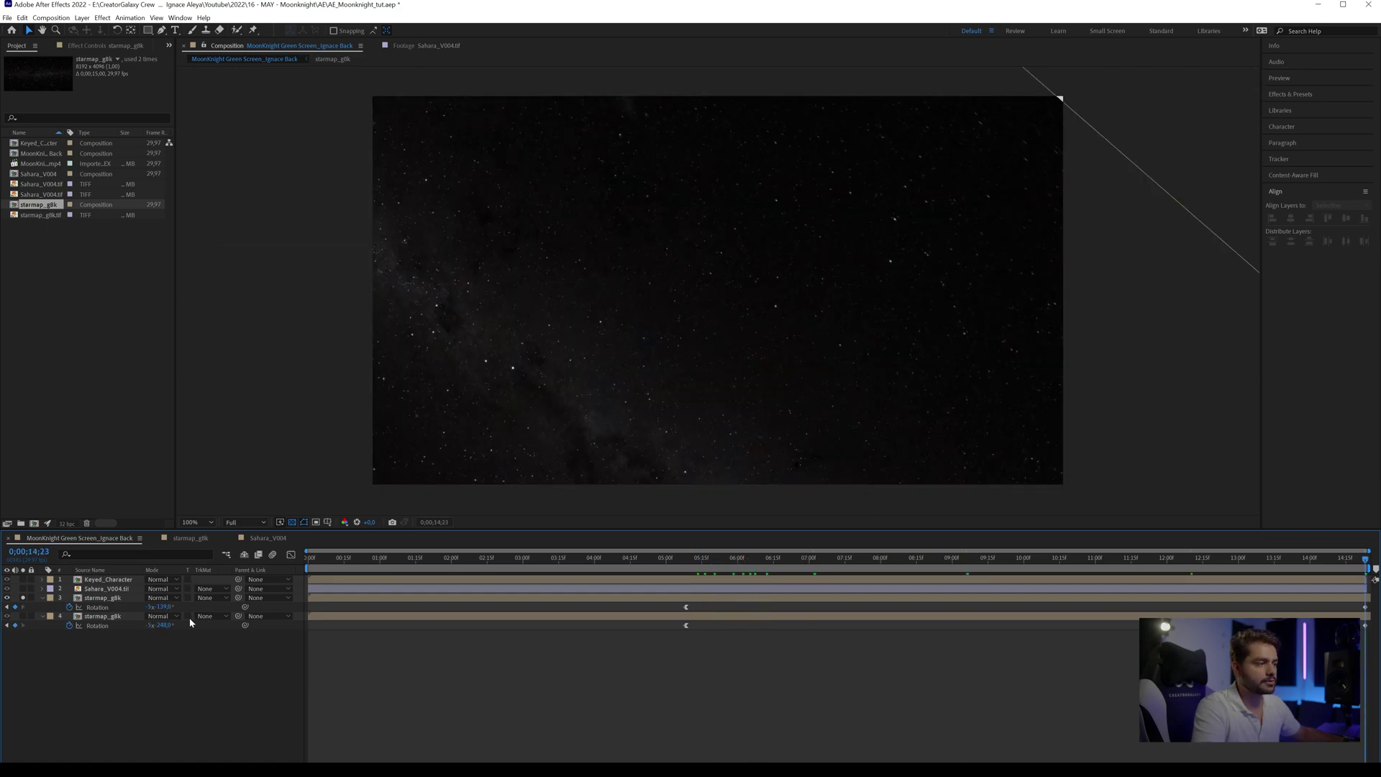
# - Set the soloed copy's Rotation to -4x-140° at 0;00;14;23 and check its motion at earlier frames
pyautogui.moveTo(159, 607); pyautogui.dragTo(155, 610)
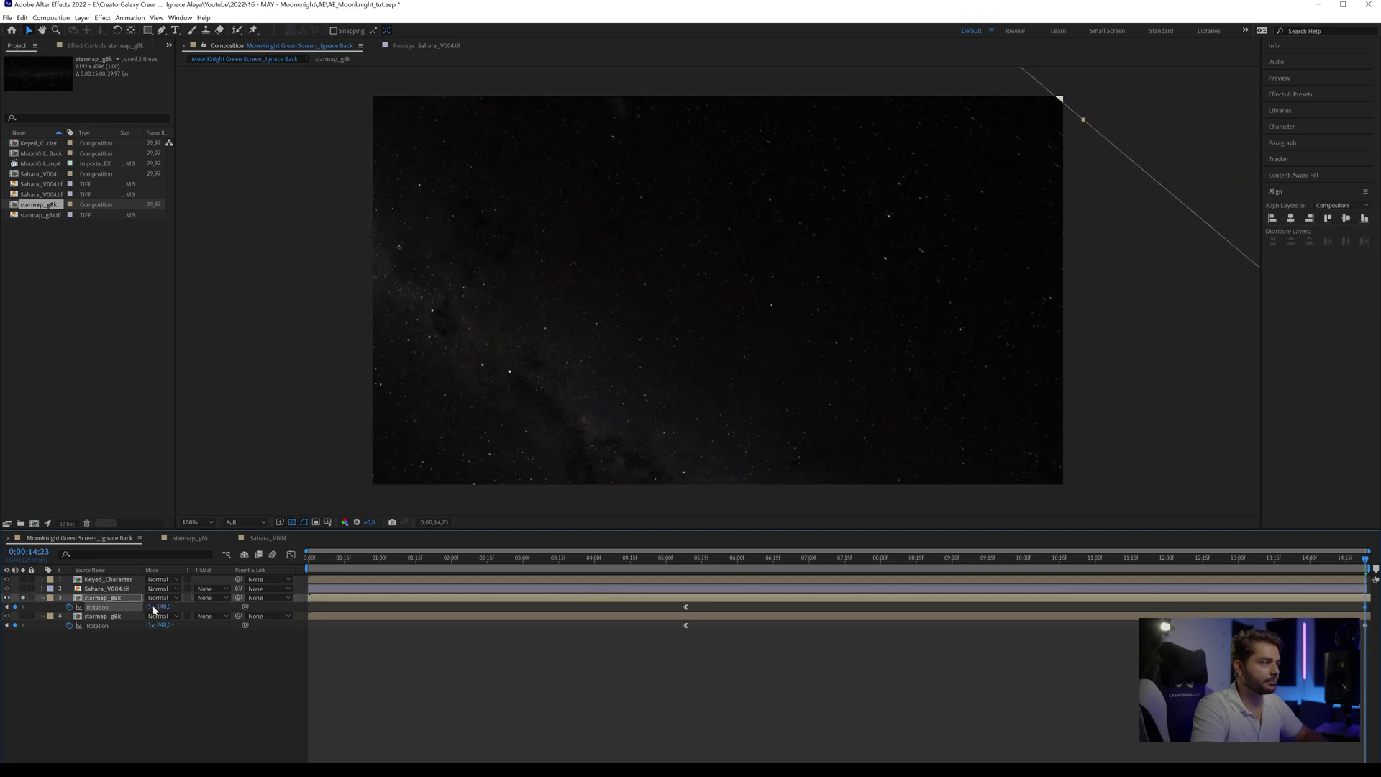
pyautogui.write('-4')
pyautogui.press('Return')
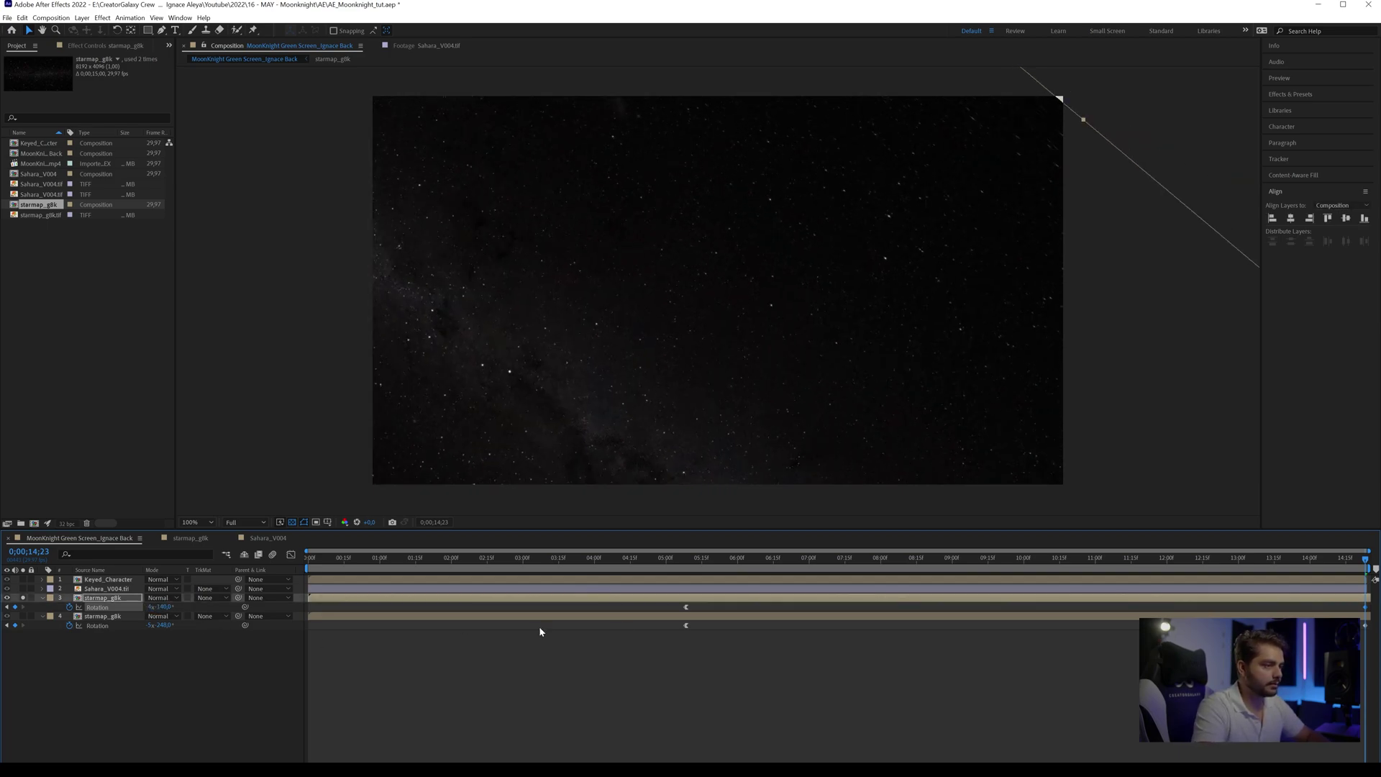
pyautogui.moveTo(1350, 559); pyautogui.dragTo(880, 559)
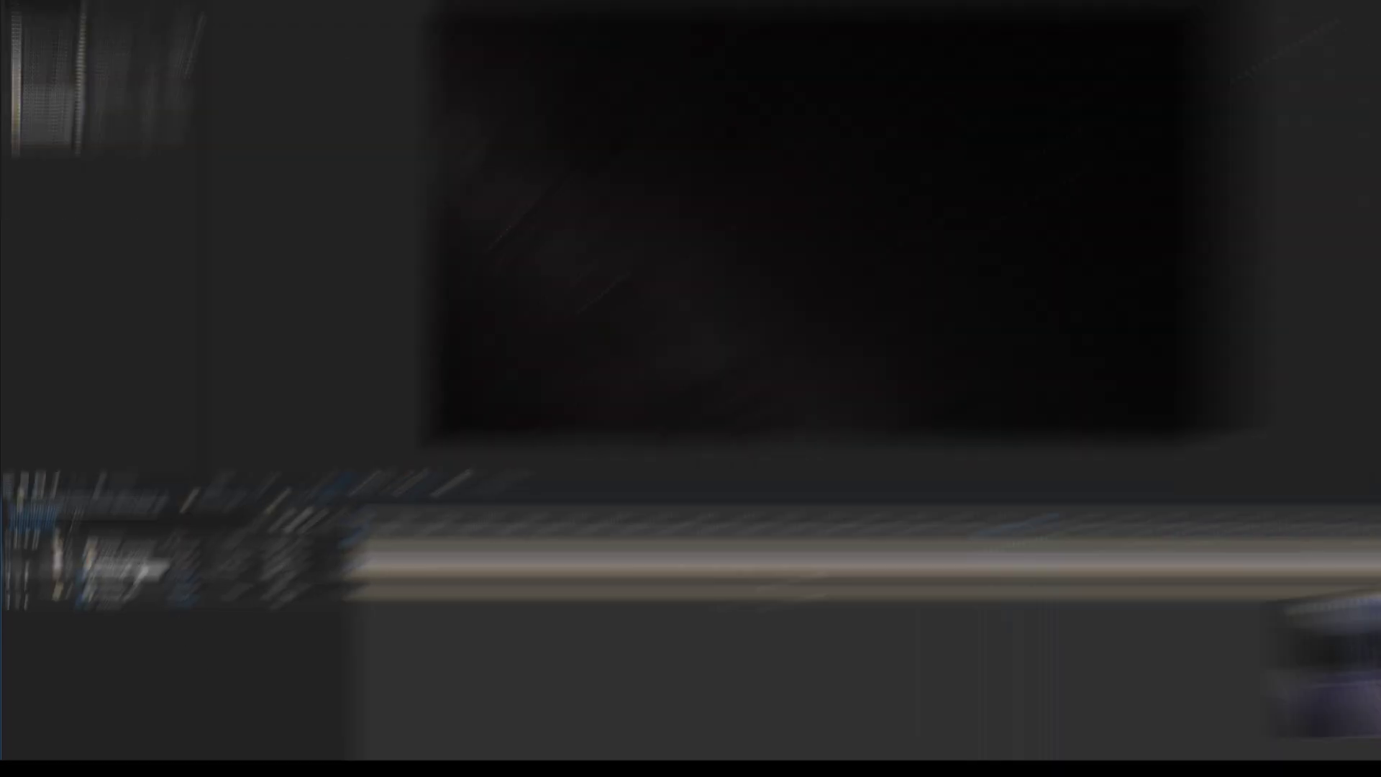
# - Add a Curves effect to the soloed starmap_g8k copy and pull the RGB curve's midtones down to darken it
pyautogui.hotkey('ctrl', 'space')
pyautogui.write('cur')
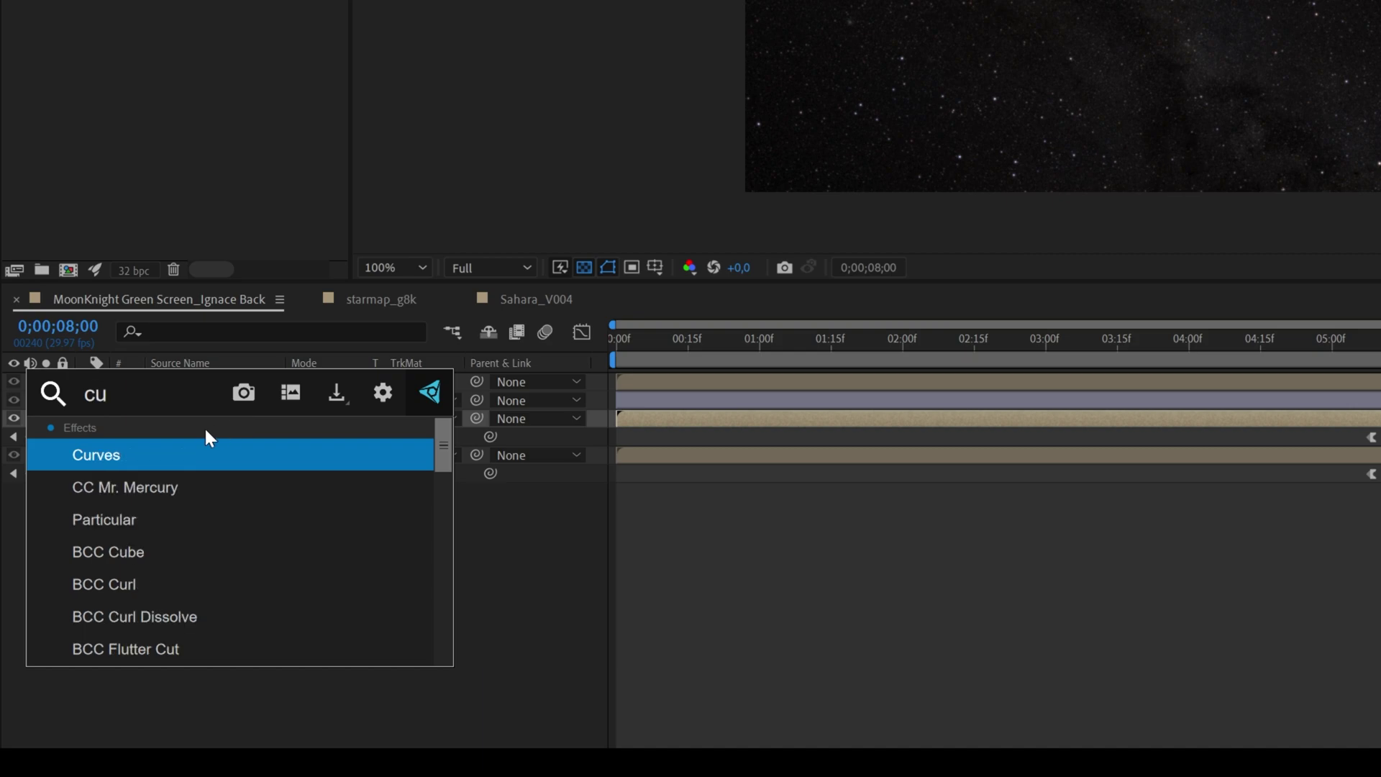
pyautogui.click(136, 458)
pyautogui.moveTo(139, 256); pyautogui.dragTo(151, 281)
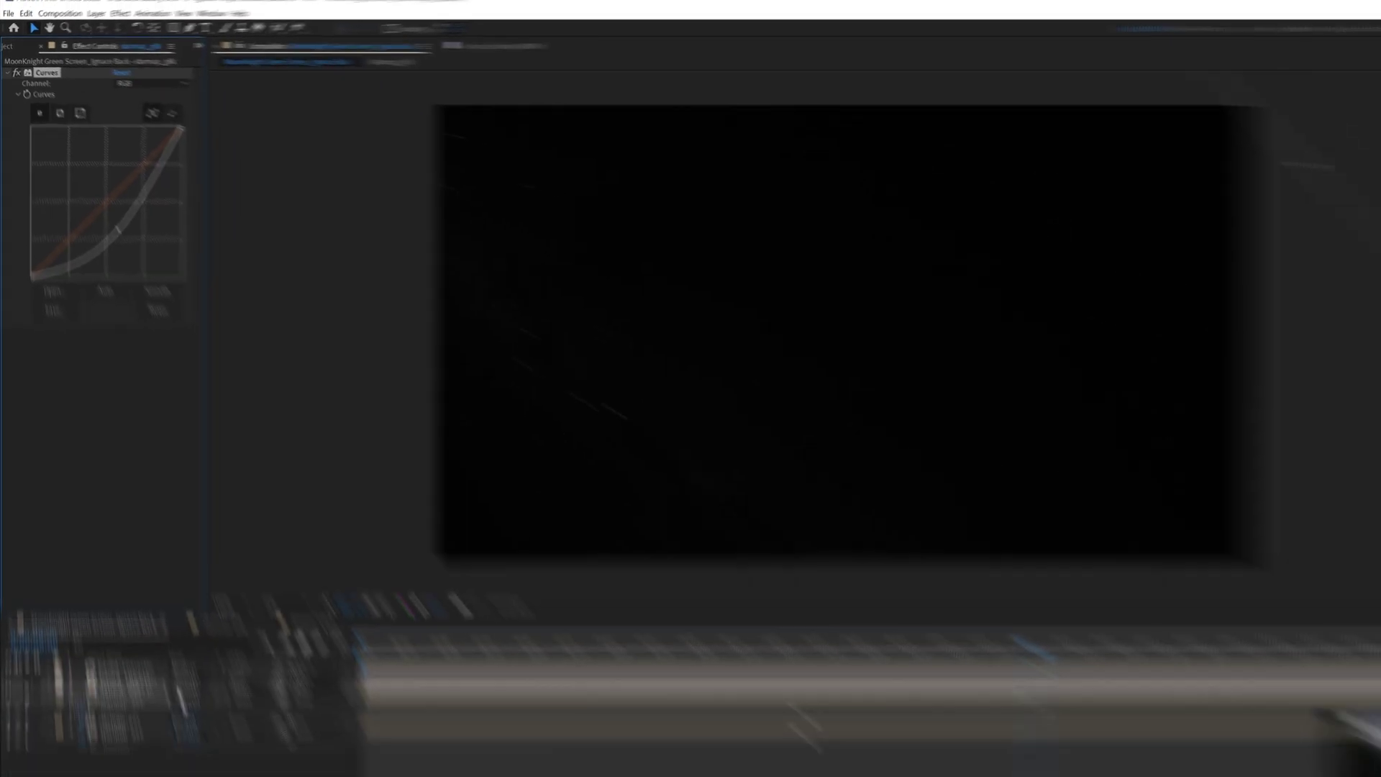
# - Set the soloed starmap_g8k copy's blending mode to Screen and return to its first keyframe at 0;00;05;08
pyautogui.click(162, 597)
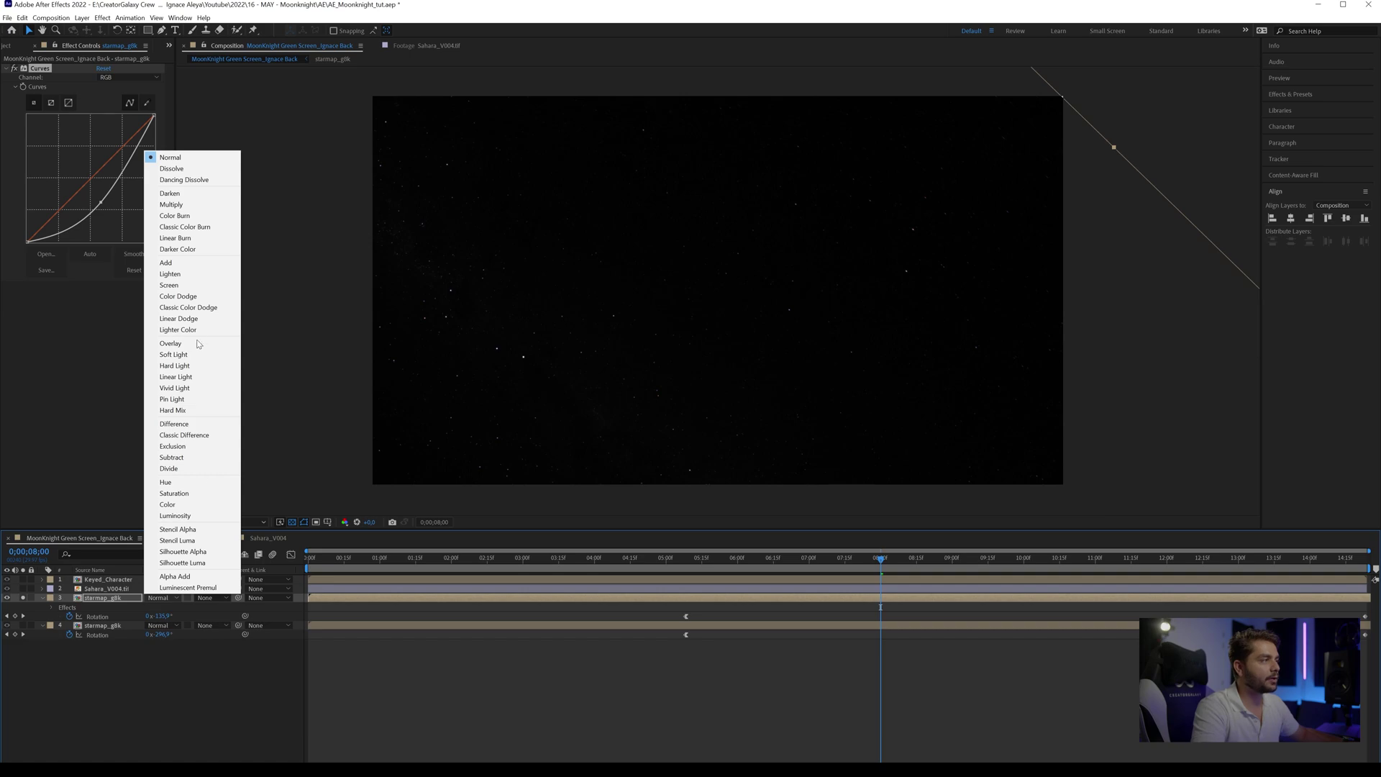
pyautogui.click(195, 286)
pyautogui.moveTo(792, 558); pyautogui.dragTo(686, 560)
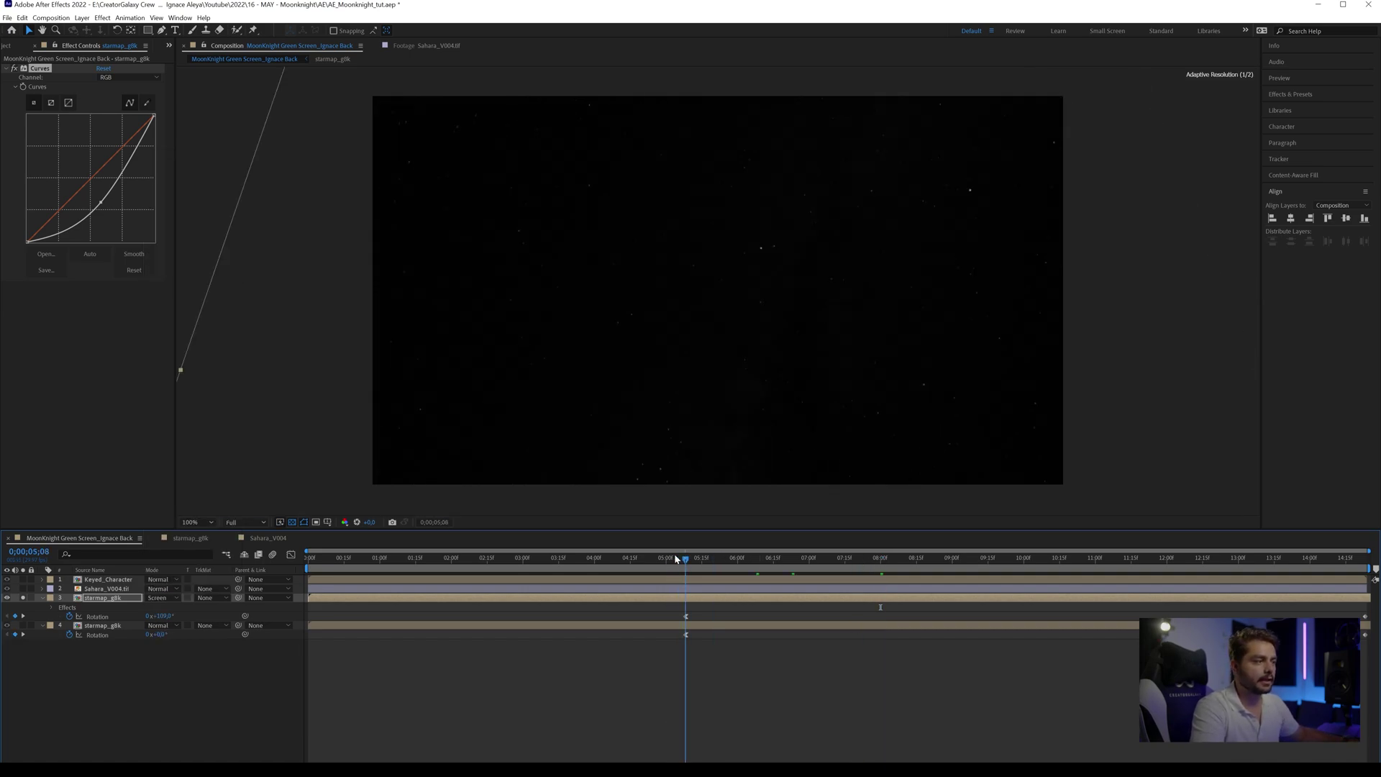
# - Unsolo the starmap_g8k copy, start the work area at 0;00;05;08 and preview the layered sky rotation
pyautogui.click(24, 598)
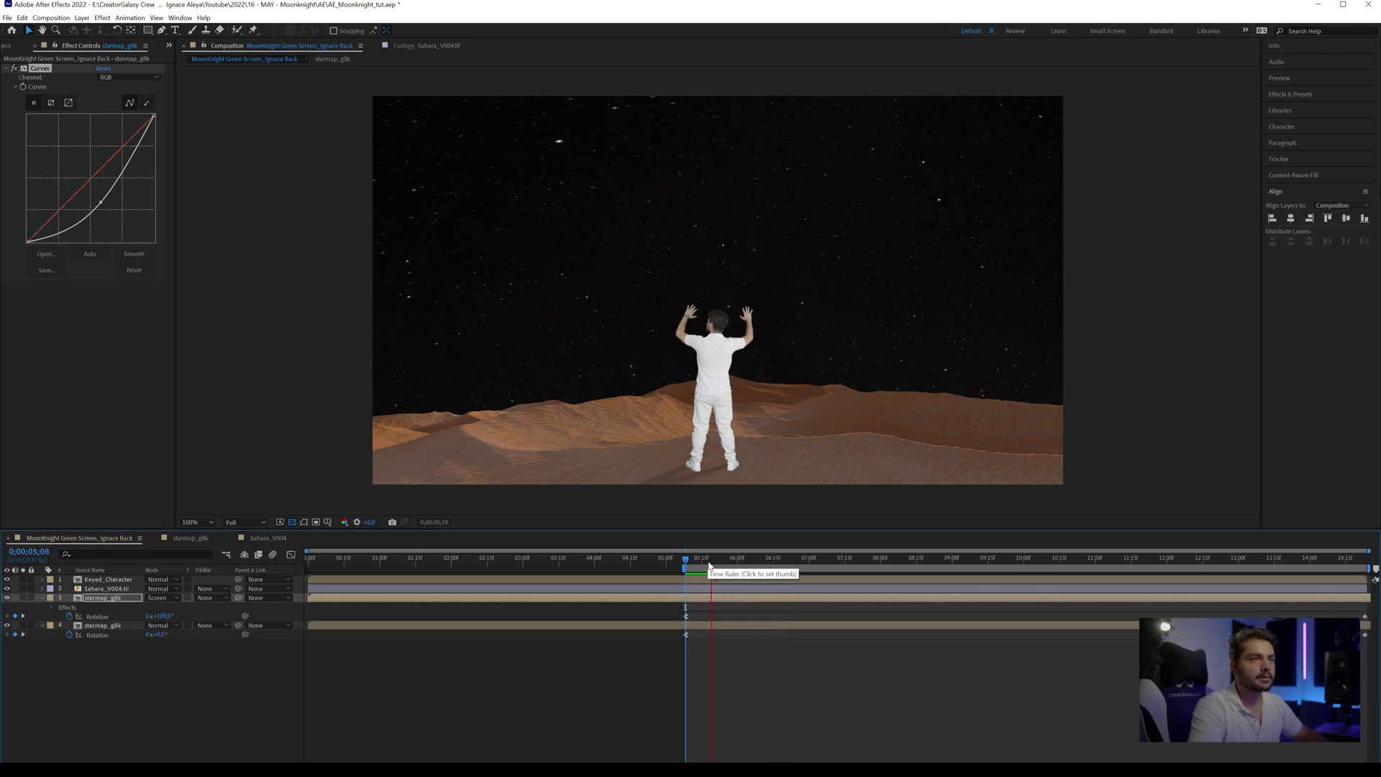
pyautogui.press('space')
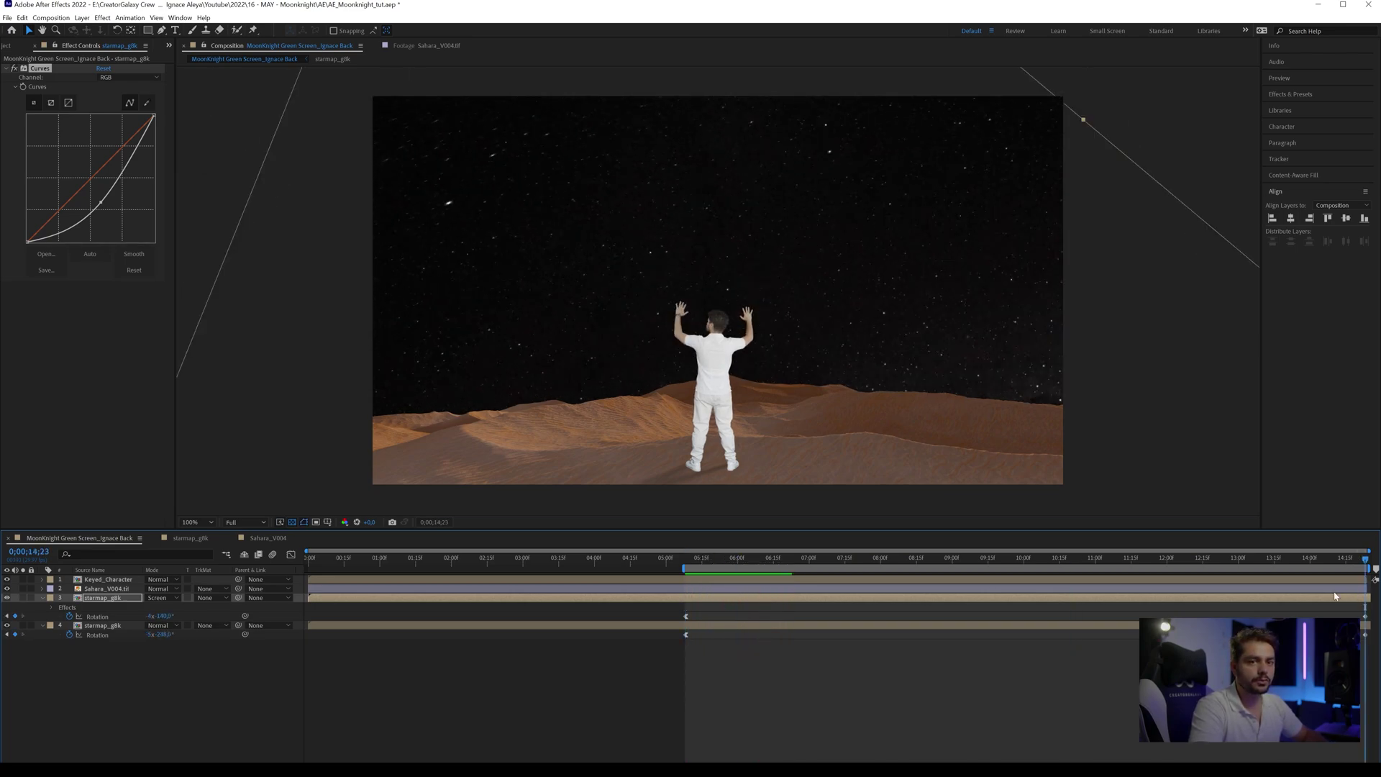
pyautogui.press('End')
pyautogui.click(115, 616)
pyautogui.moveTo(696, 566); pyautogui.dragTo(786, 566)
# - Duplicate the Screen-blended starmap_g8k layer and shift the new copy's Rotation keyframes together to a negative starting angle at 0;00;05;08
pyautogui.click(745, 598)
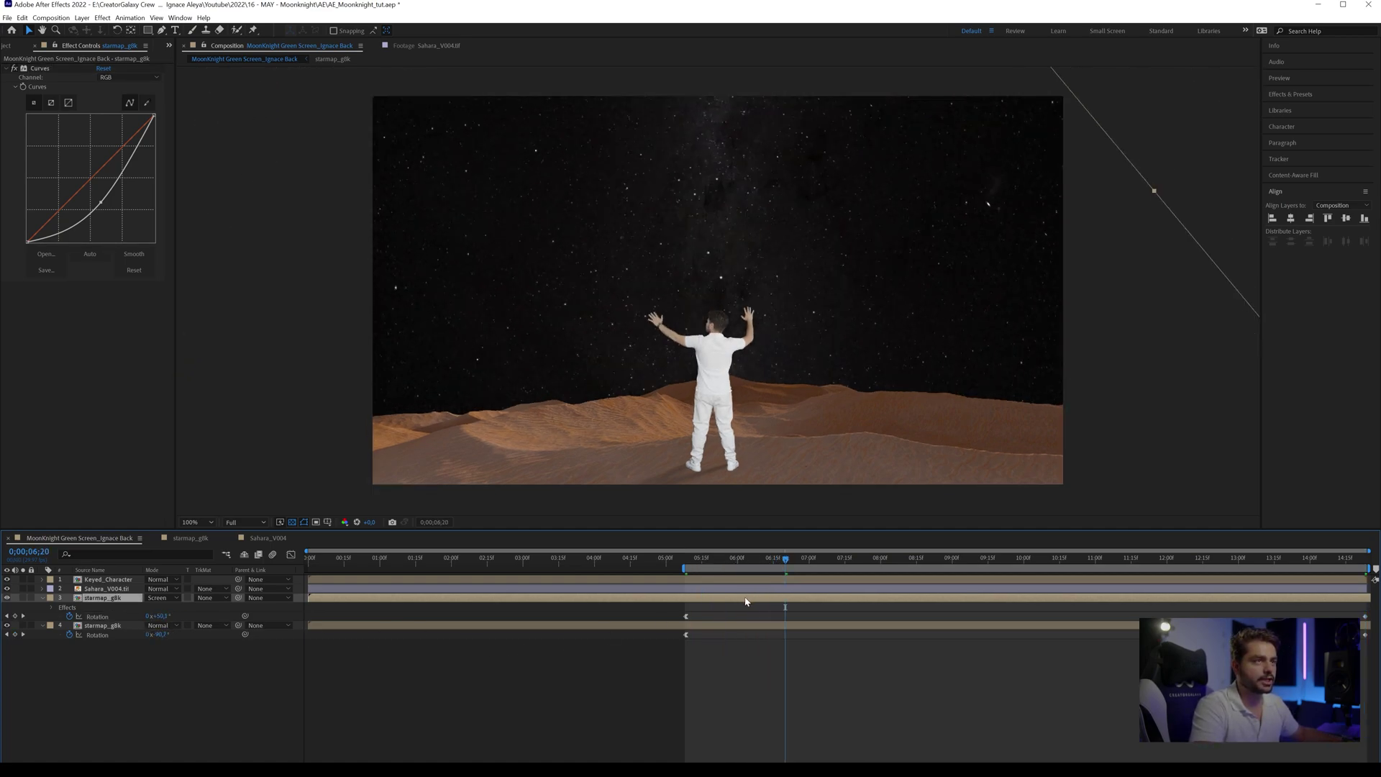
pyautogui.hotkey('ctrl', 'd')
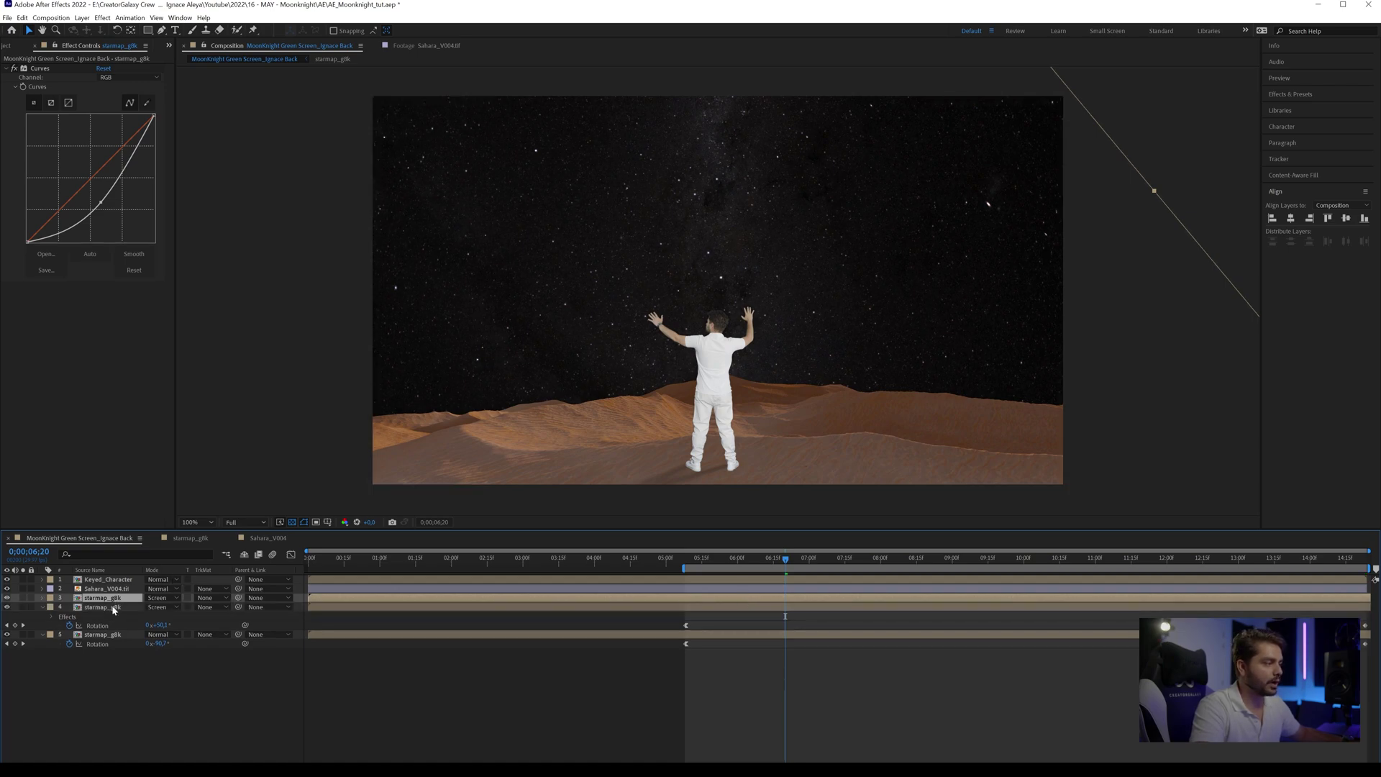
pyautogui.press('u')
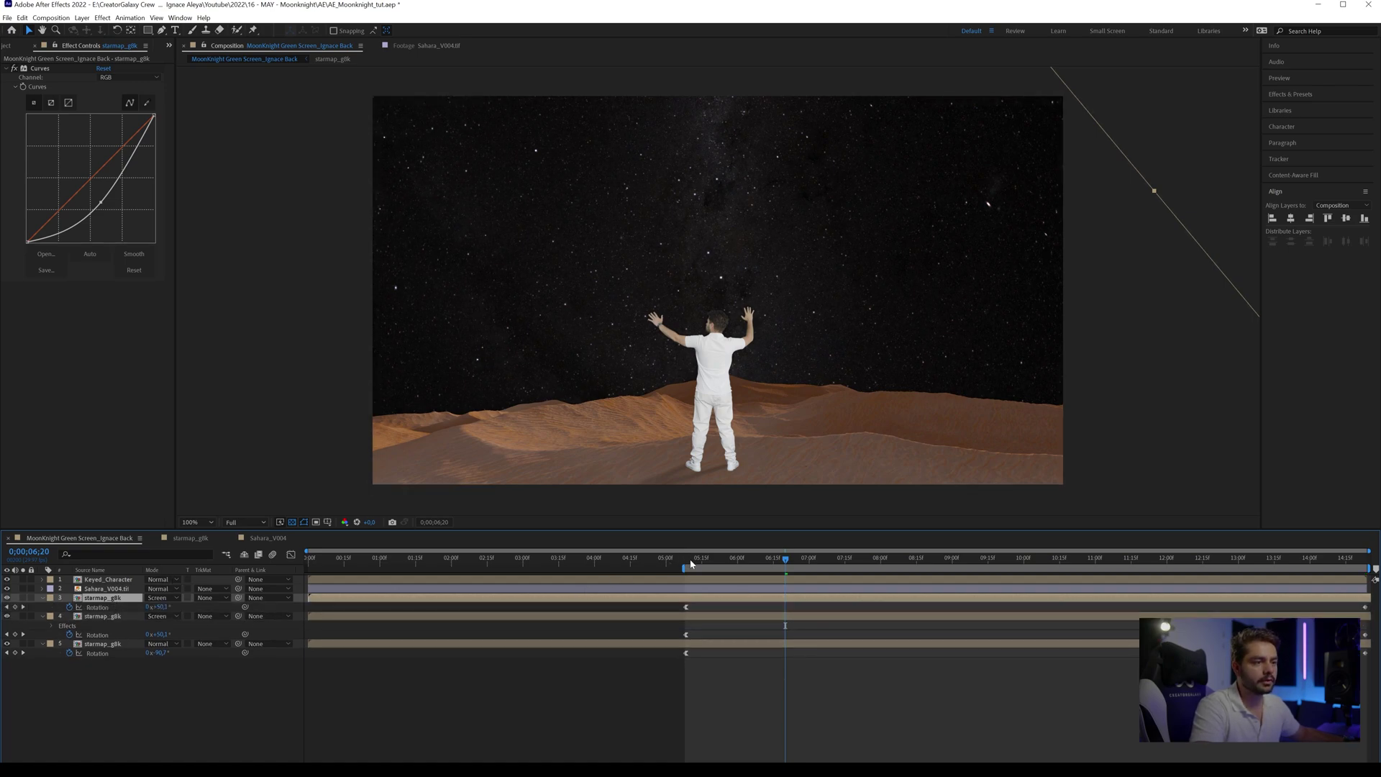
pyautogui.press('j')
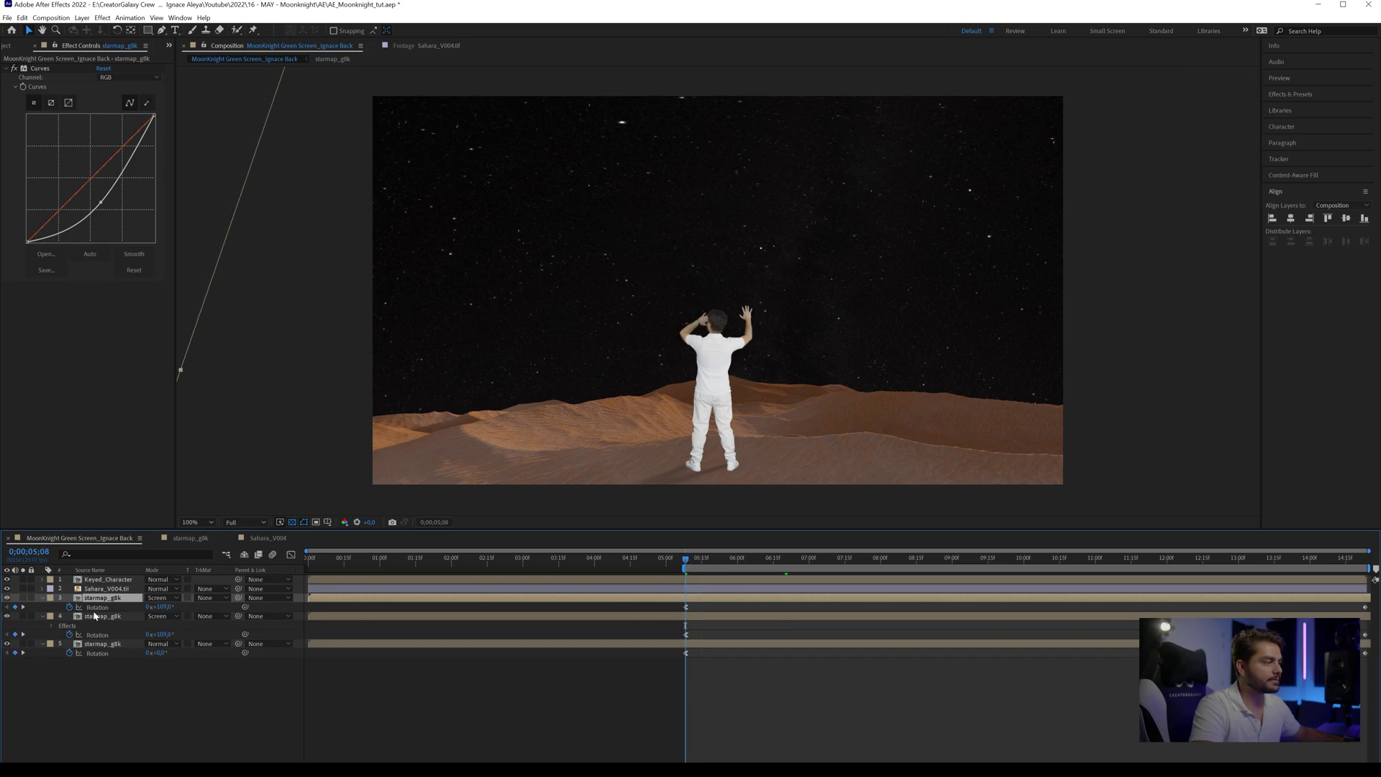
pyautogui.moveTo(97, 609); pyautogui.dragTo(60, 608)
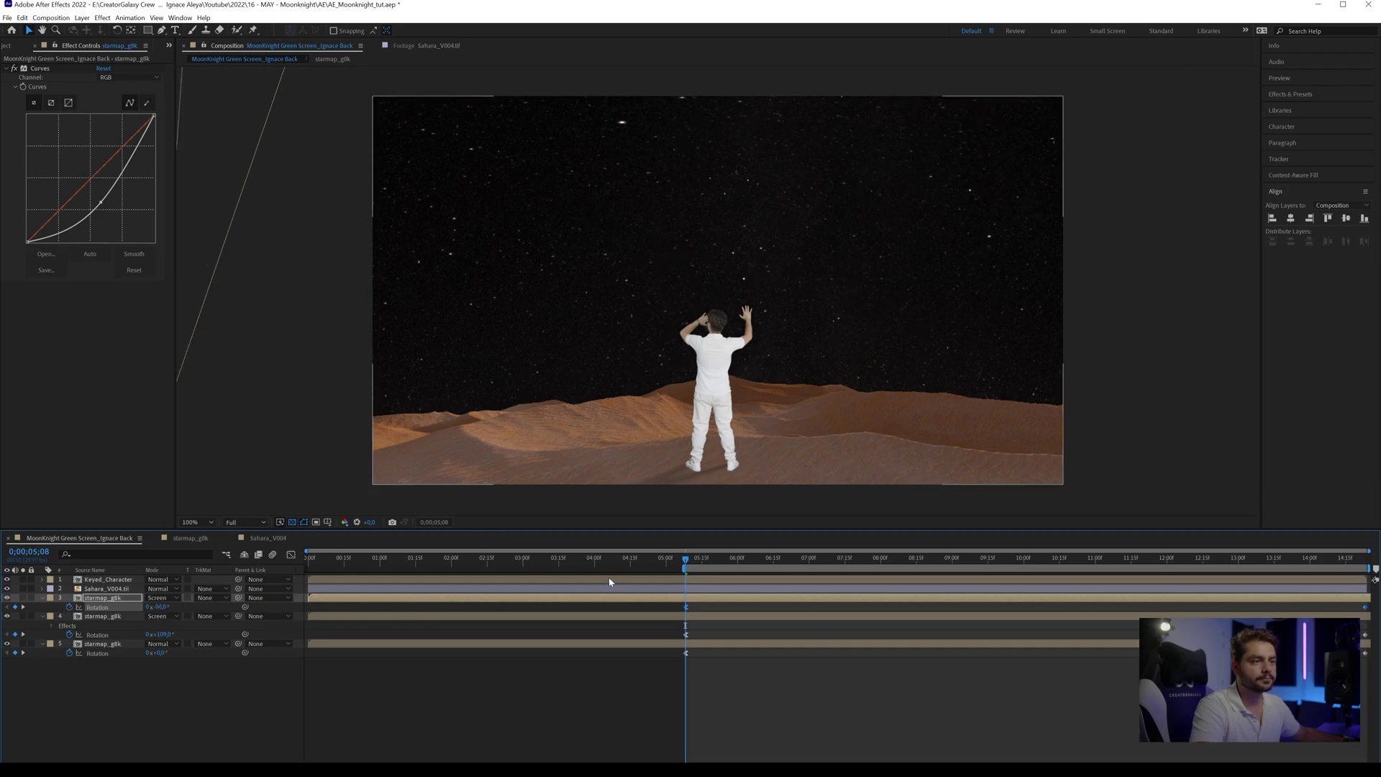
# - Set the newest starmap_g8k copy's Rotation to -7x-335° at 0;00;14;23
pyautogui.moveTo(709, 559); pyautogui.dragTo(1365, 575)
pyautogui.click(213, 612)
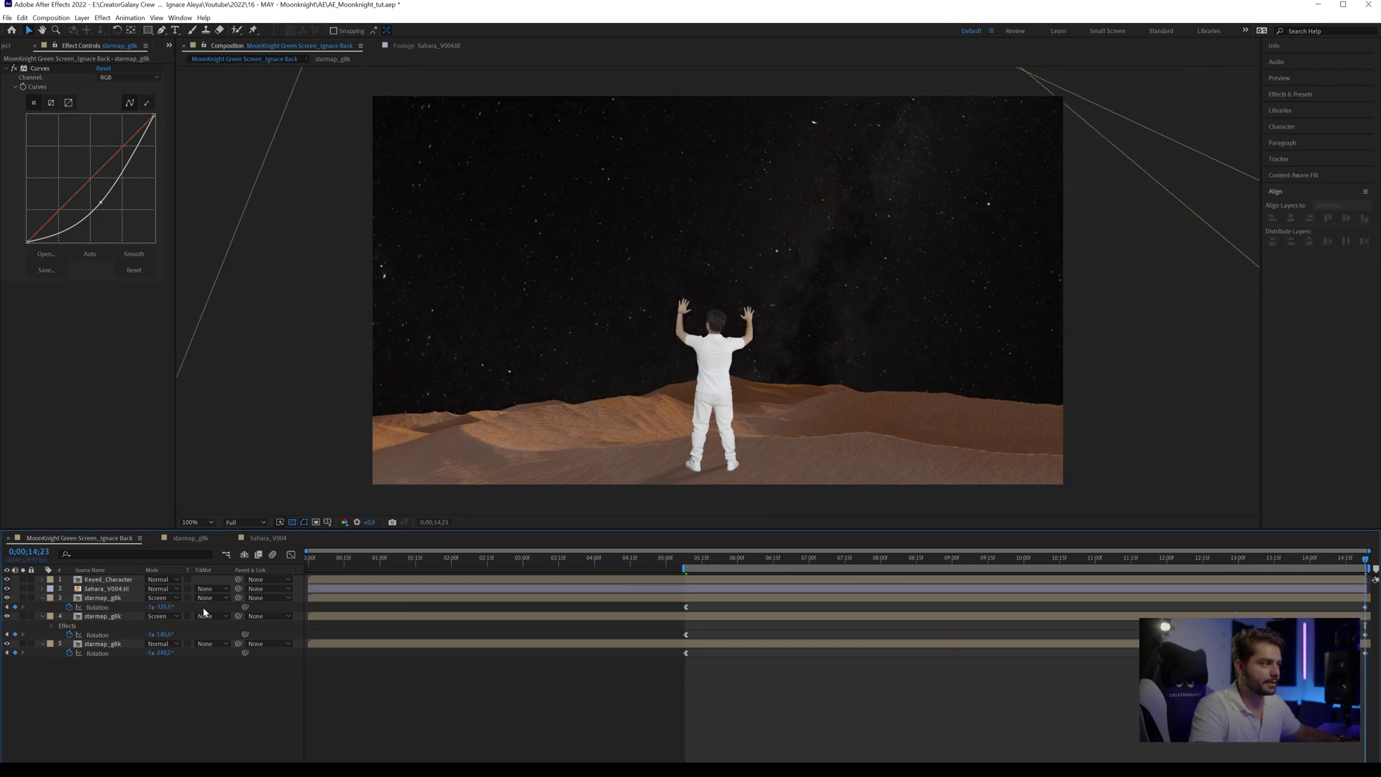
pyautogui.click(666, 596)
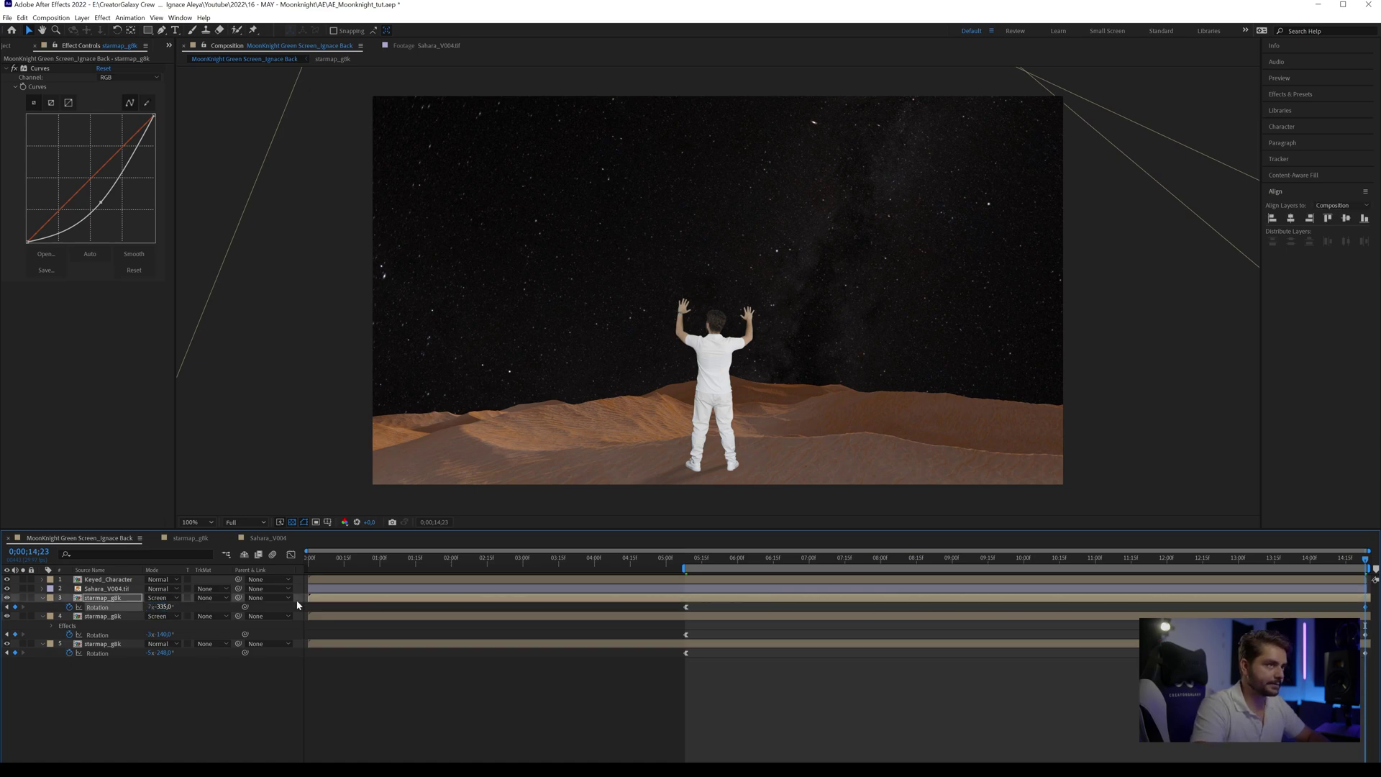
# - Preview the three combined star map layers rotating behind the man from the start of the work area
pyautogui.press('space')
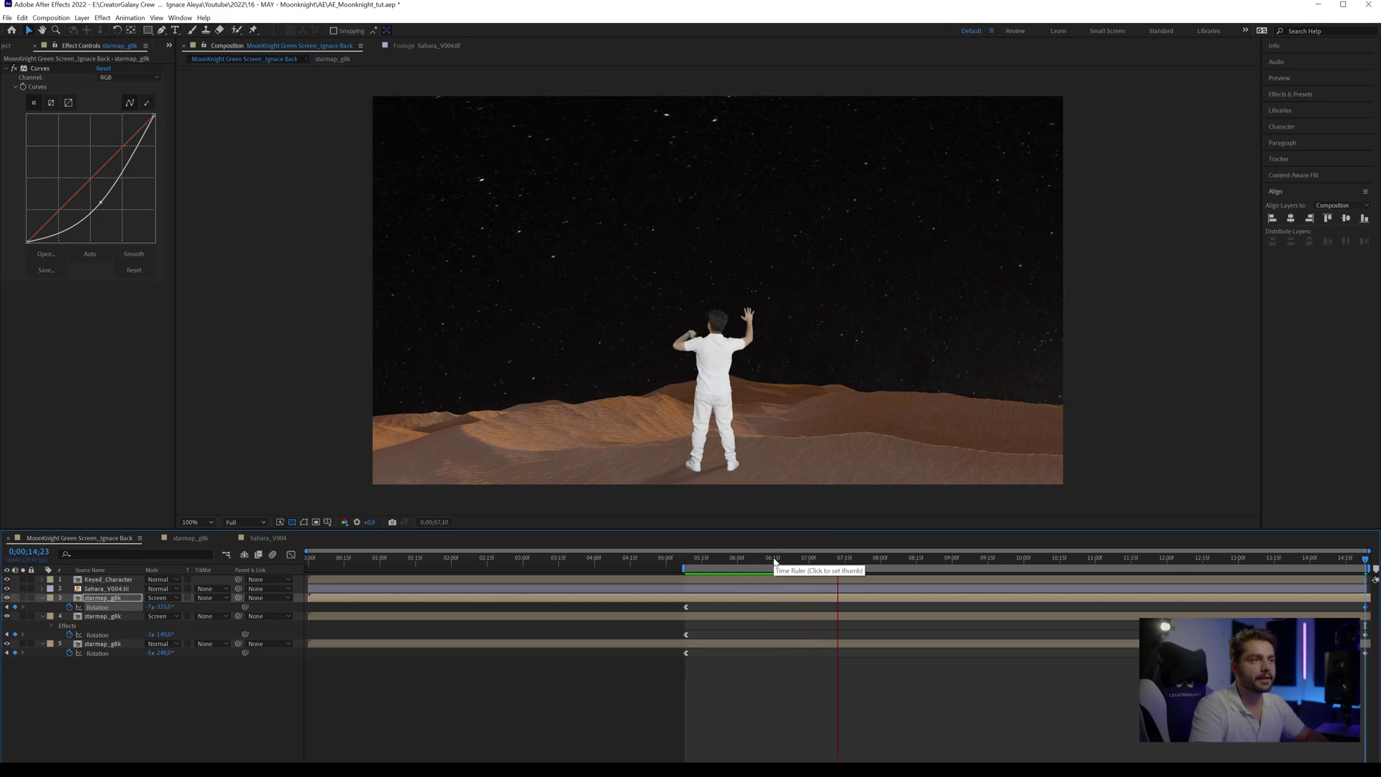
pyautogui.press('space')
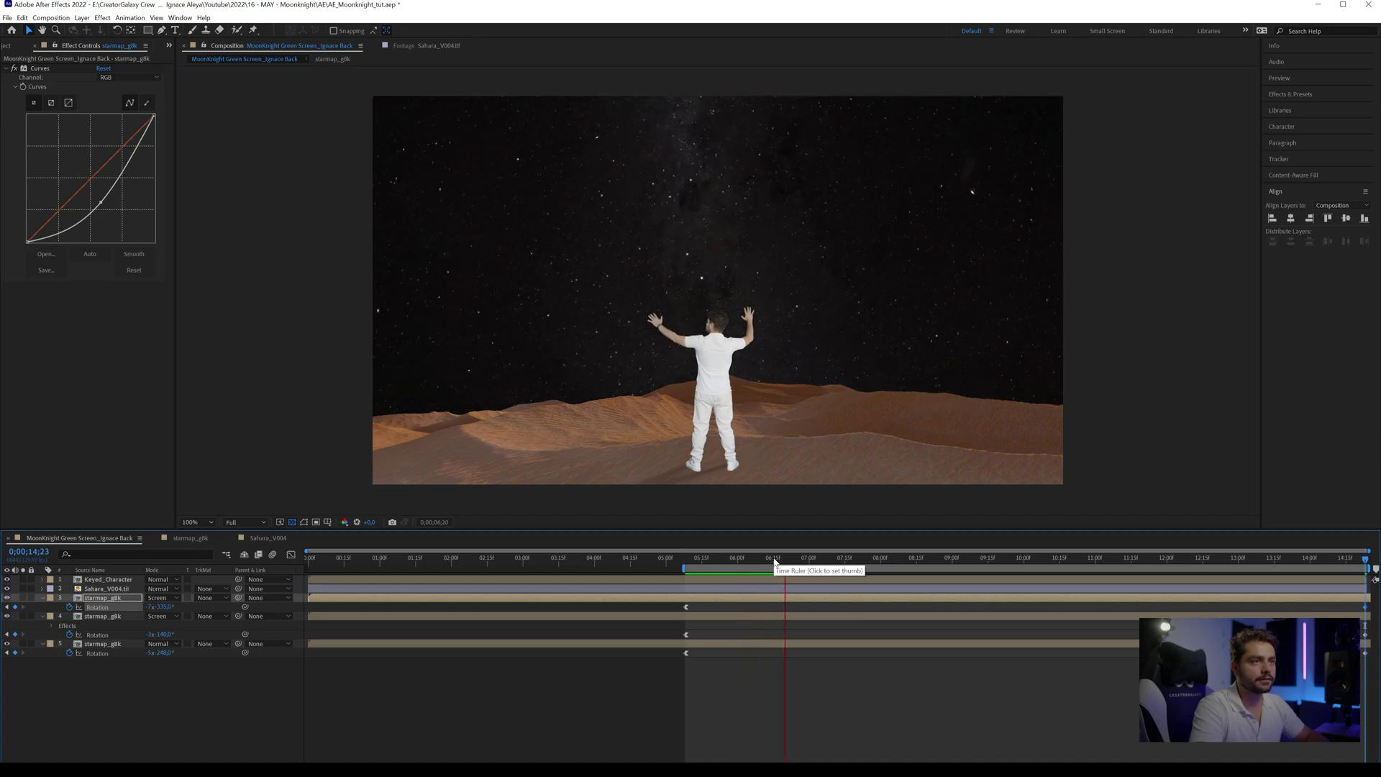
pyautogui.moveTo(712, 563); pyautogui.dragTo(680, 566)
pyautogui.press('space')
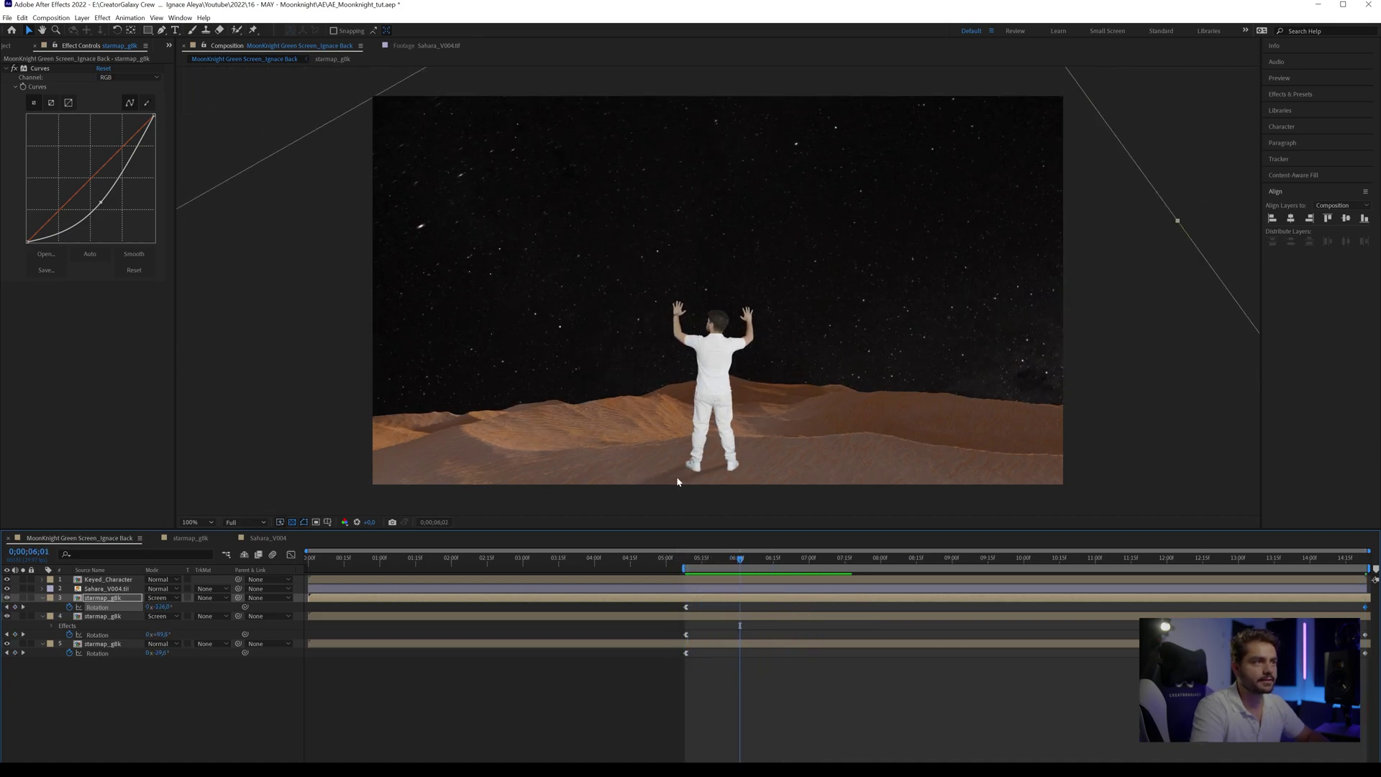
pyautogui.click(751, 559)
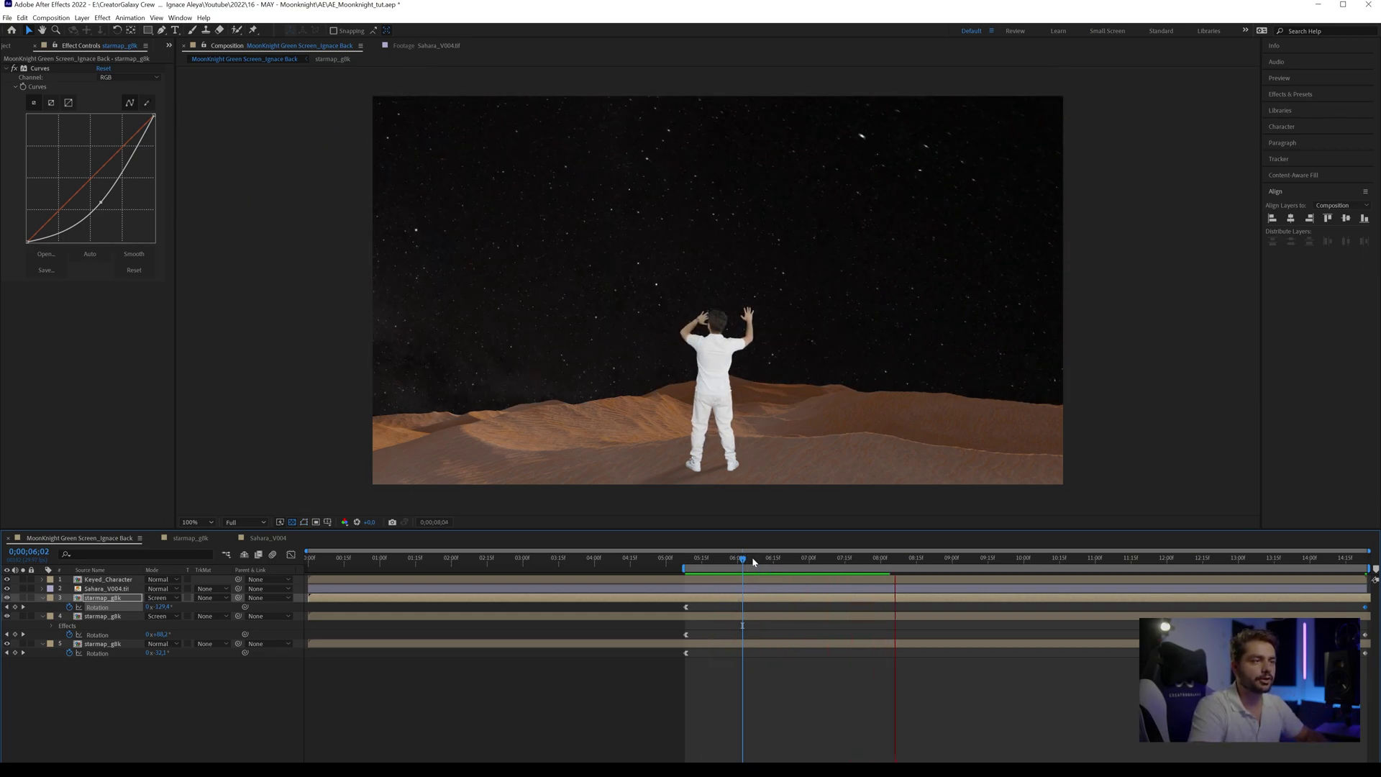
# - Preview the sky again while checking how the individual starmap_g8k layers contribute to the rotation
pyautogui.click(93, 617)
pyautogui.click(102, 598)
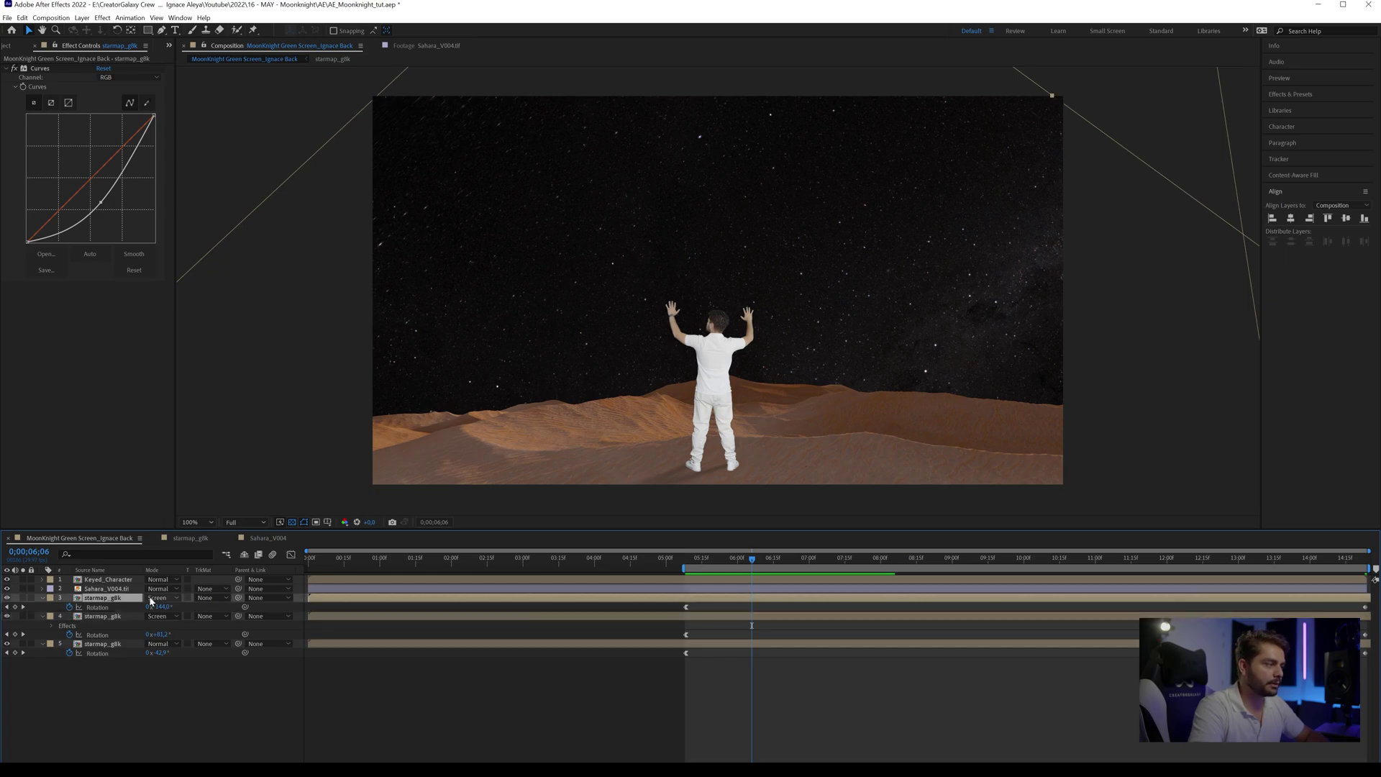
pyautogui.click(88, 646)
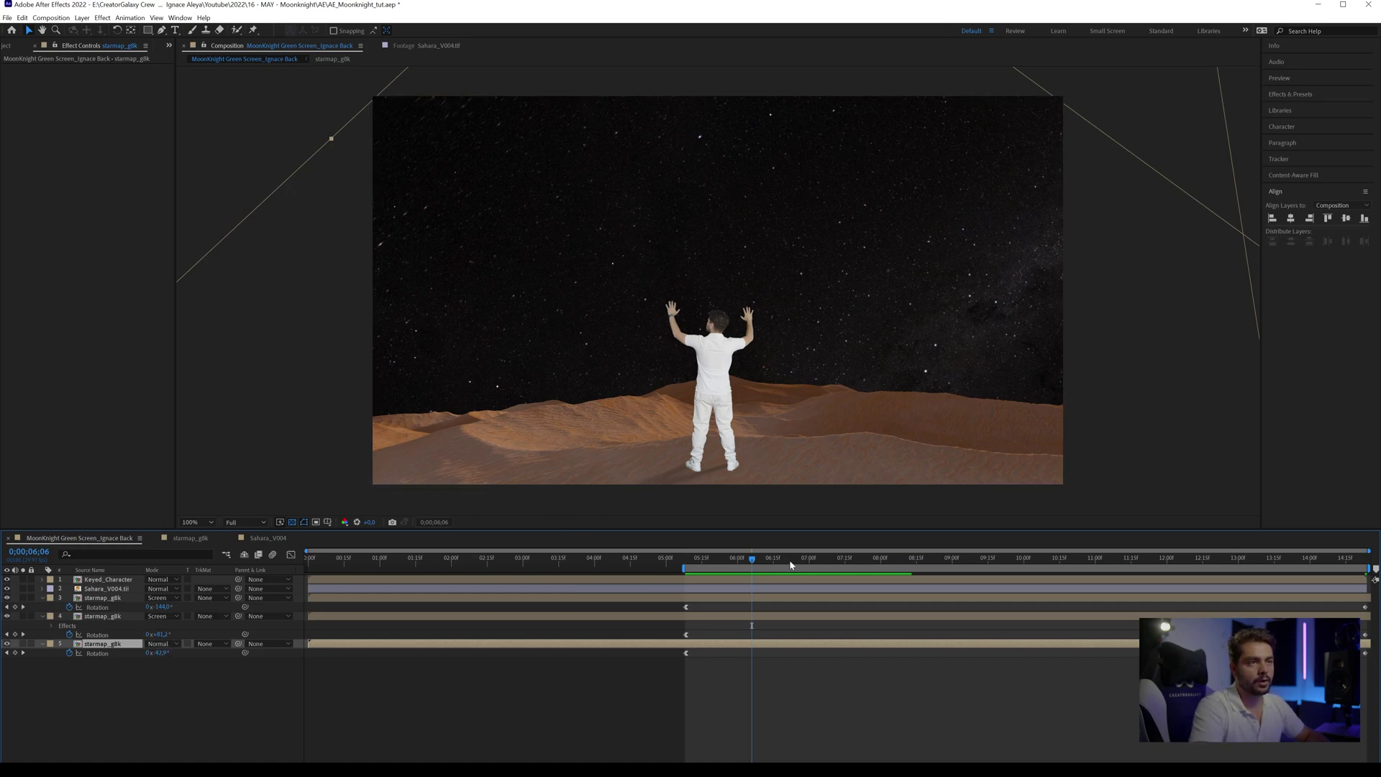
pyautogui.press('space')
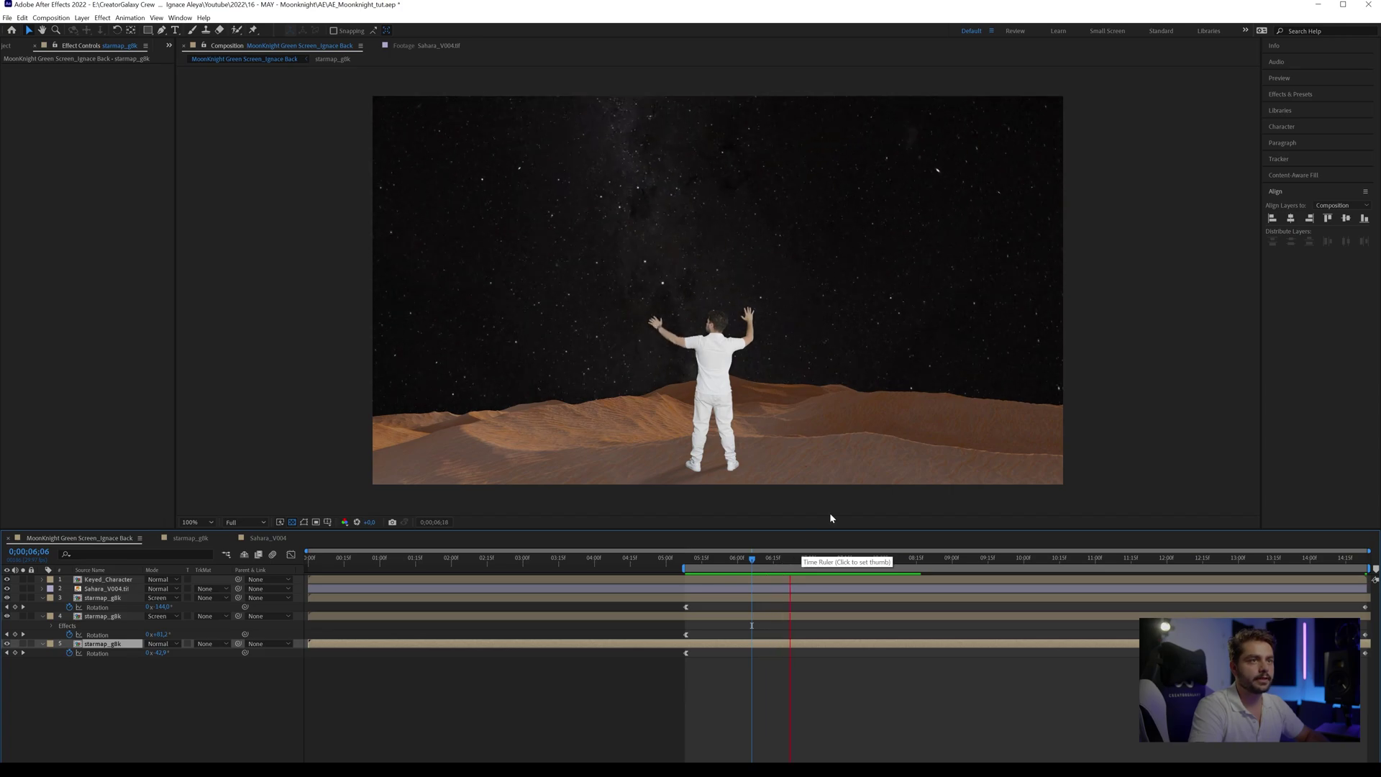
pyautogui.press('space')
# - Lengthen the outgoing ease of the three starmap_g8k layers' starting Rotation keyframes in the graph and preview the slower start
pyautogui.moveTo(753, 559); pyautogui.dragTo(665, 667)
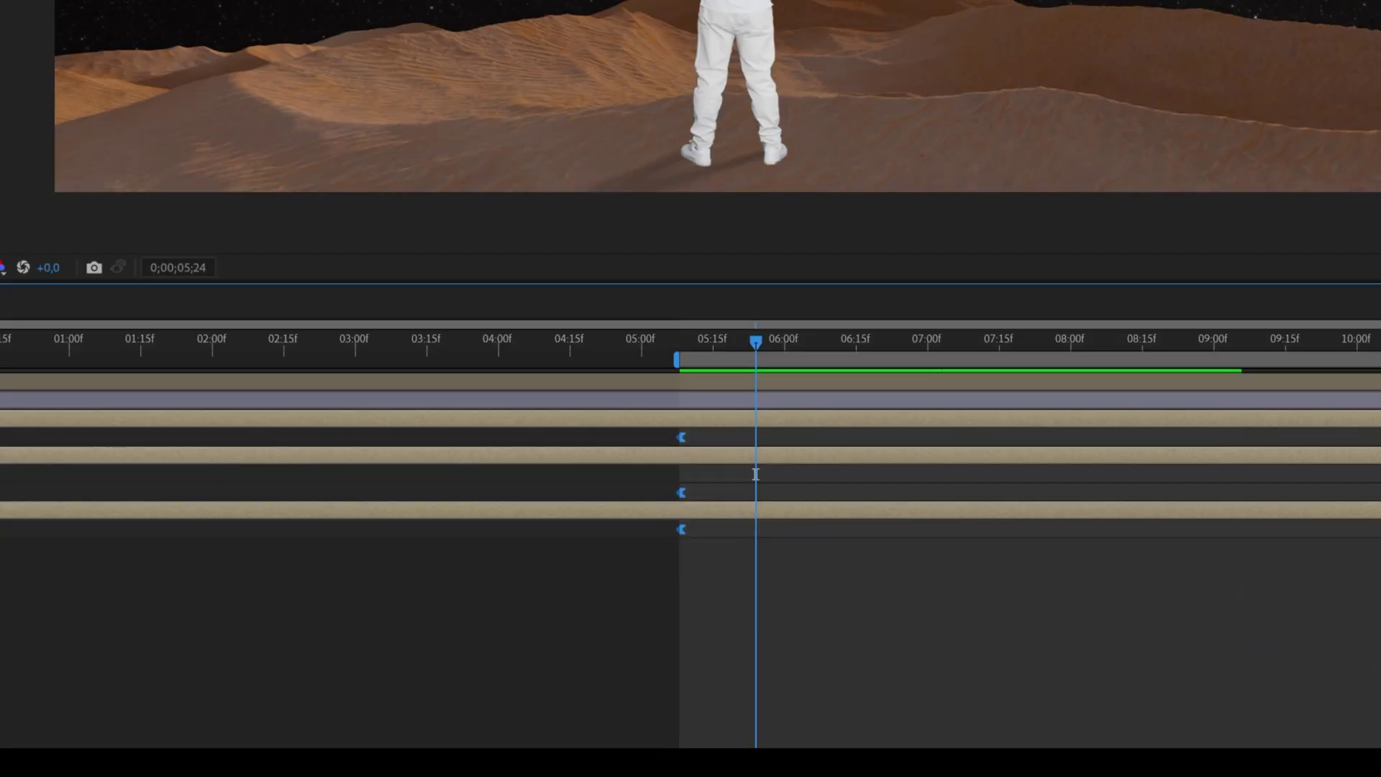
pyautogui.click(0, 331)
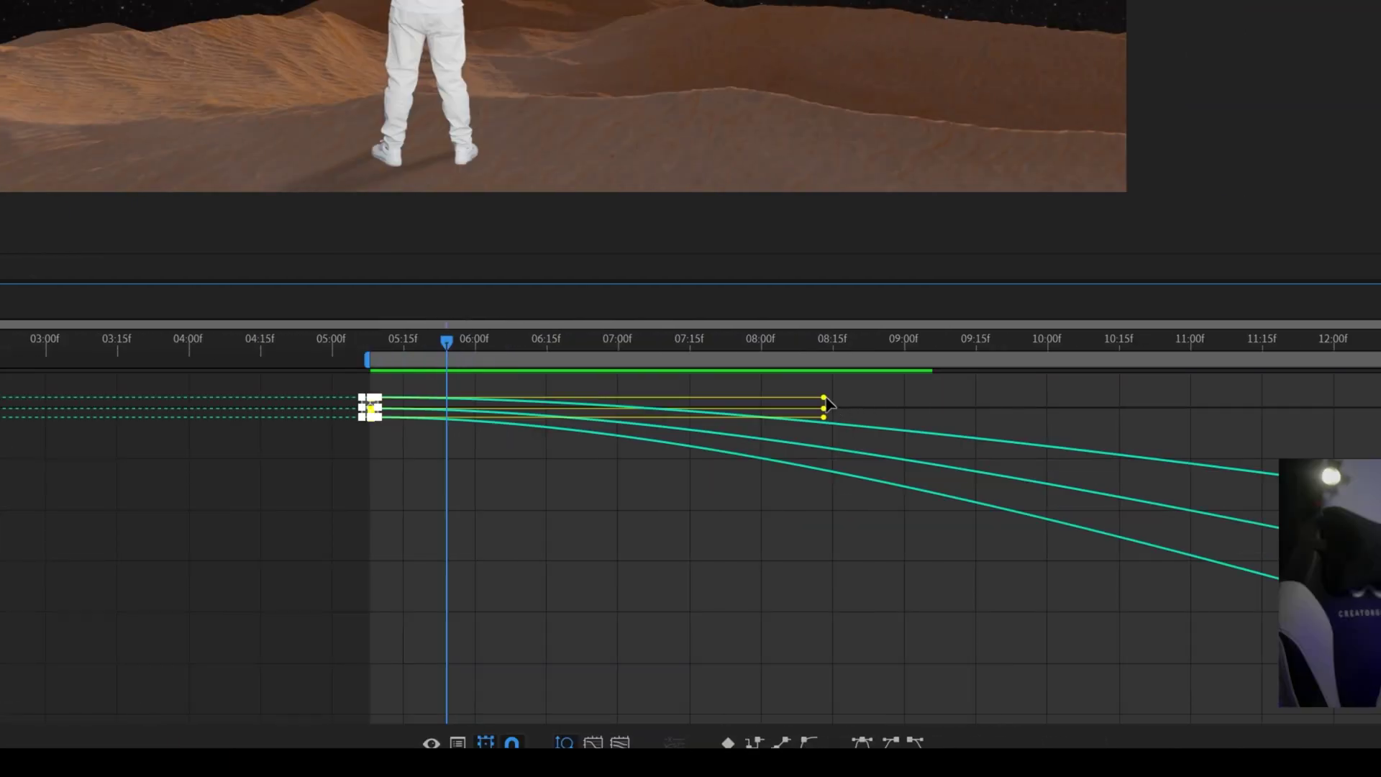
pyautogui.moveTo(865, 400); pyautogui.dragTo(1111, 411)
pyautogui.click(0, 333)
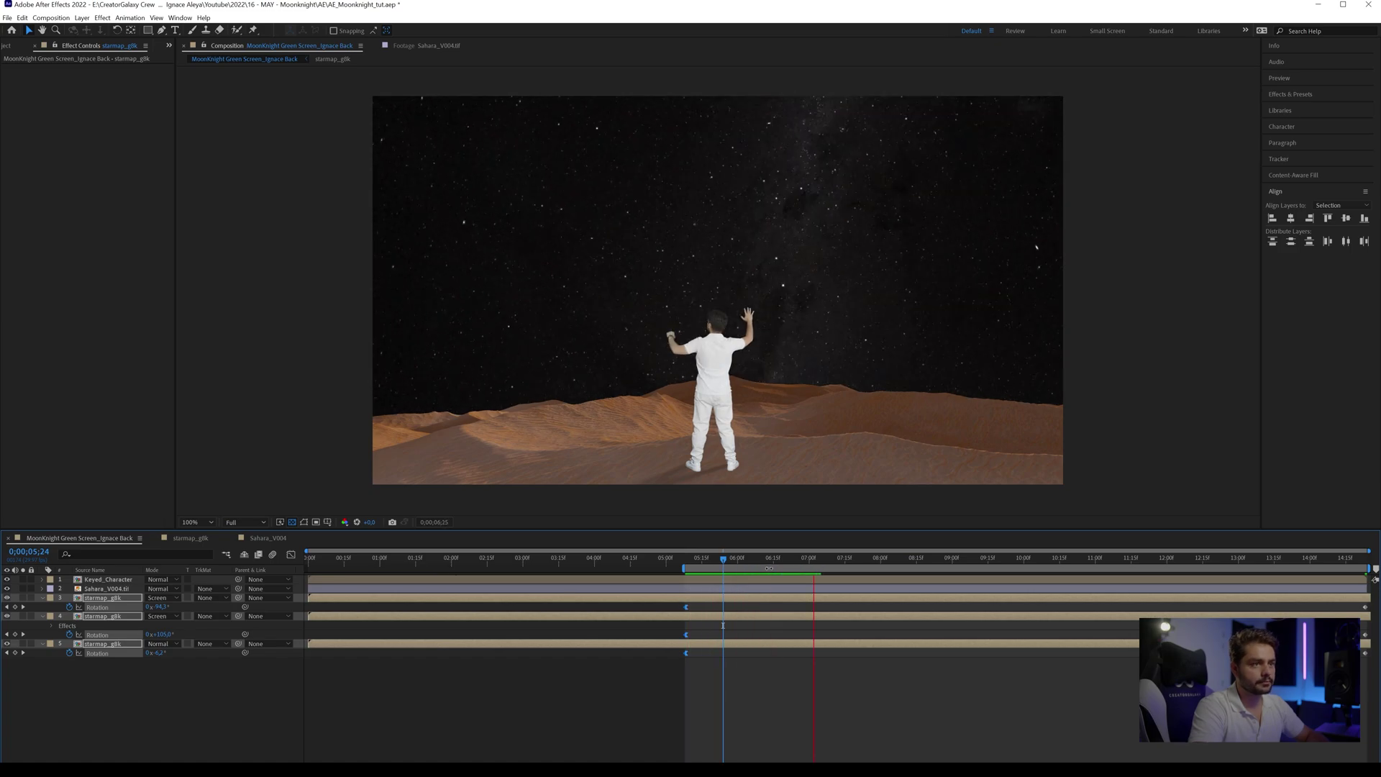
pyautogui.press('space')
pyautogui.rightClick(140, 692)
pyautogui.moveTo(216, 576)
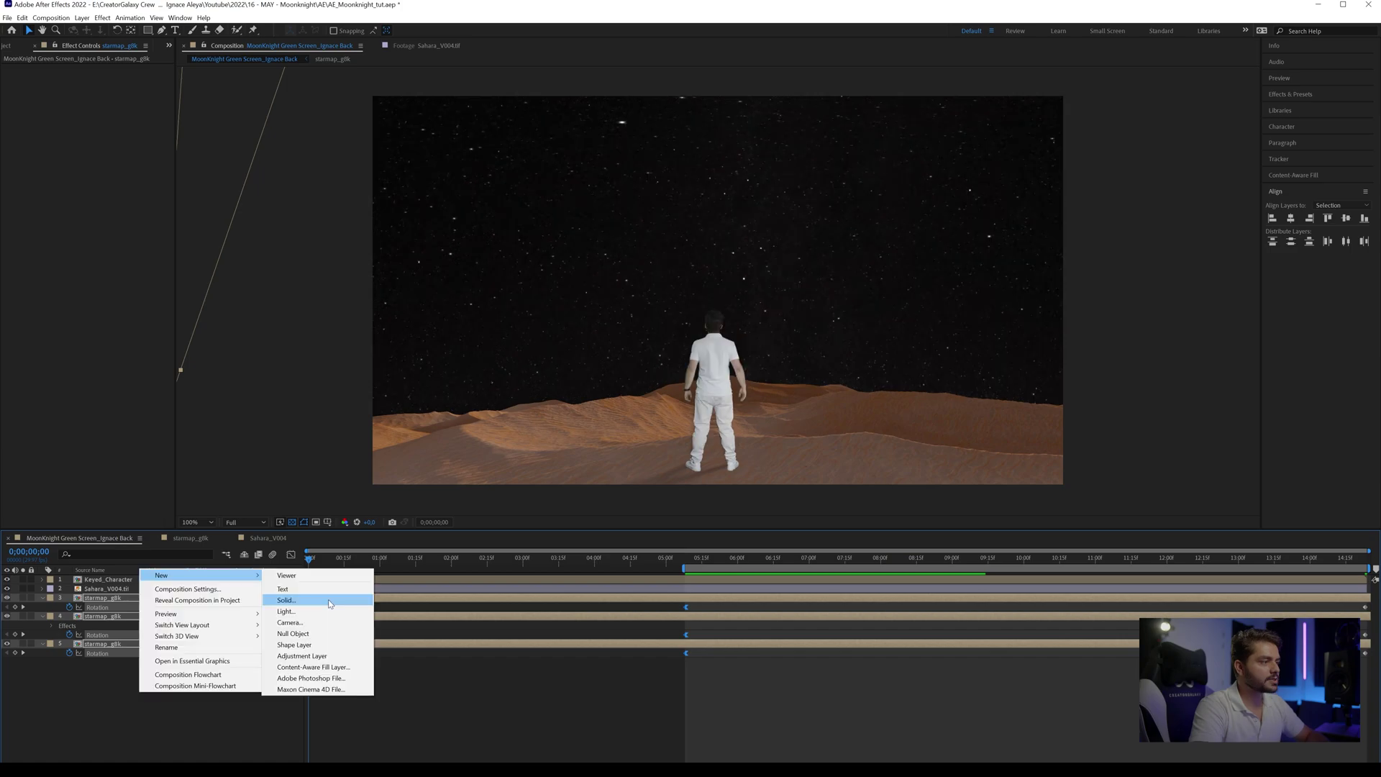
pyautogui.click(83, 692)
# - Deselect all layers and set up the Ellipse tool with its fill set to None
pyautogui.click(84, 691)
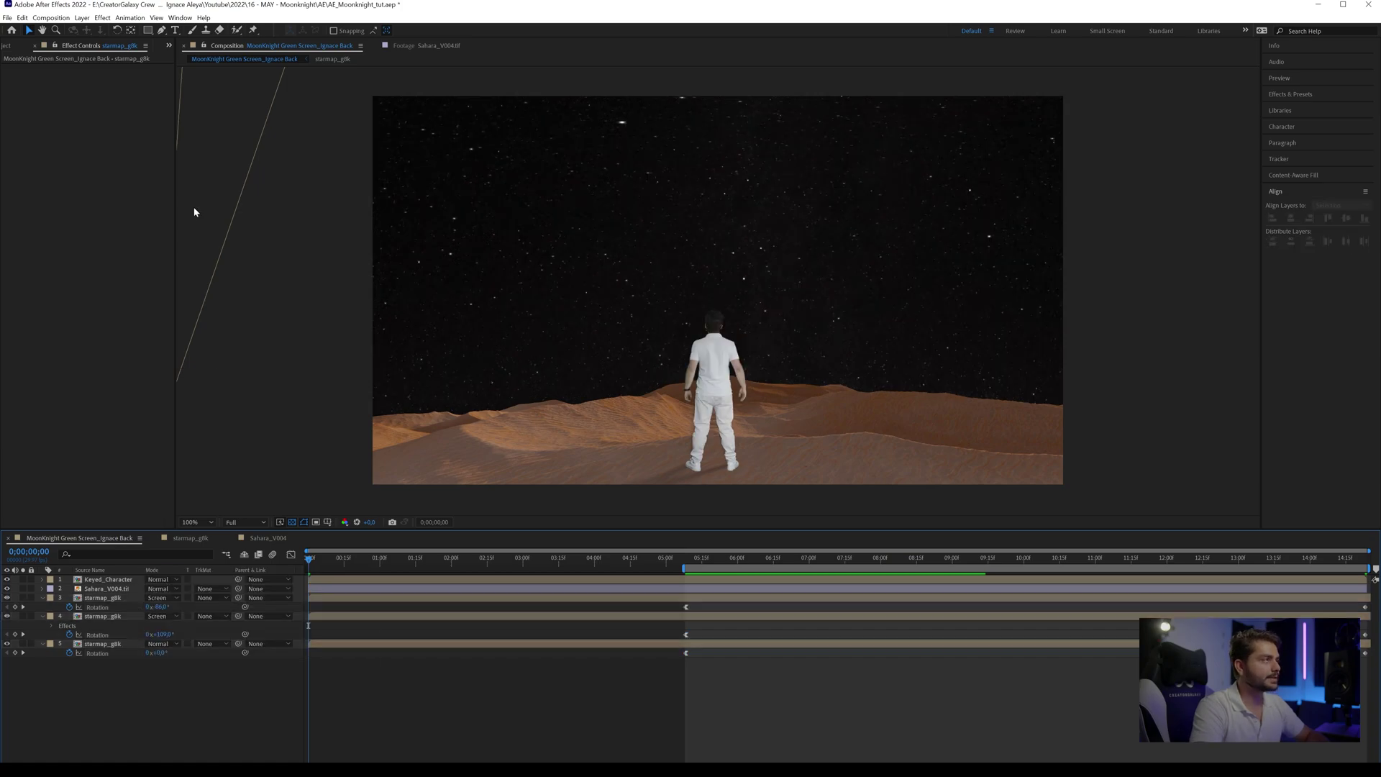
pyautogui.click(148, 30)
pyautogui.moveTo(303, 60); pyautogui.dragTo(358, 107)
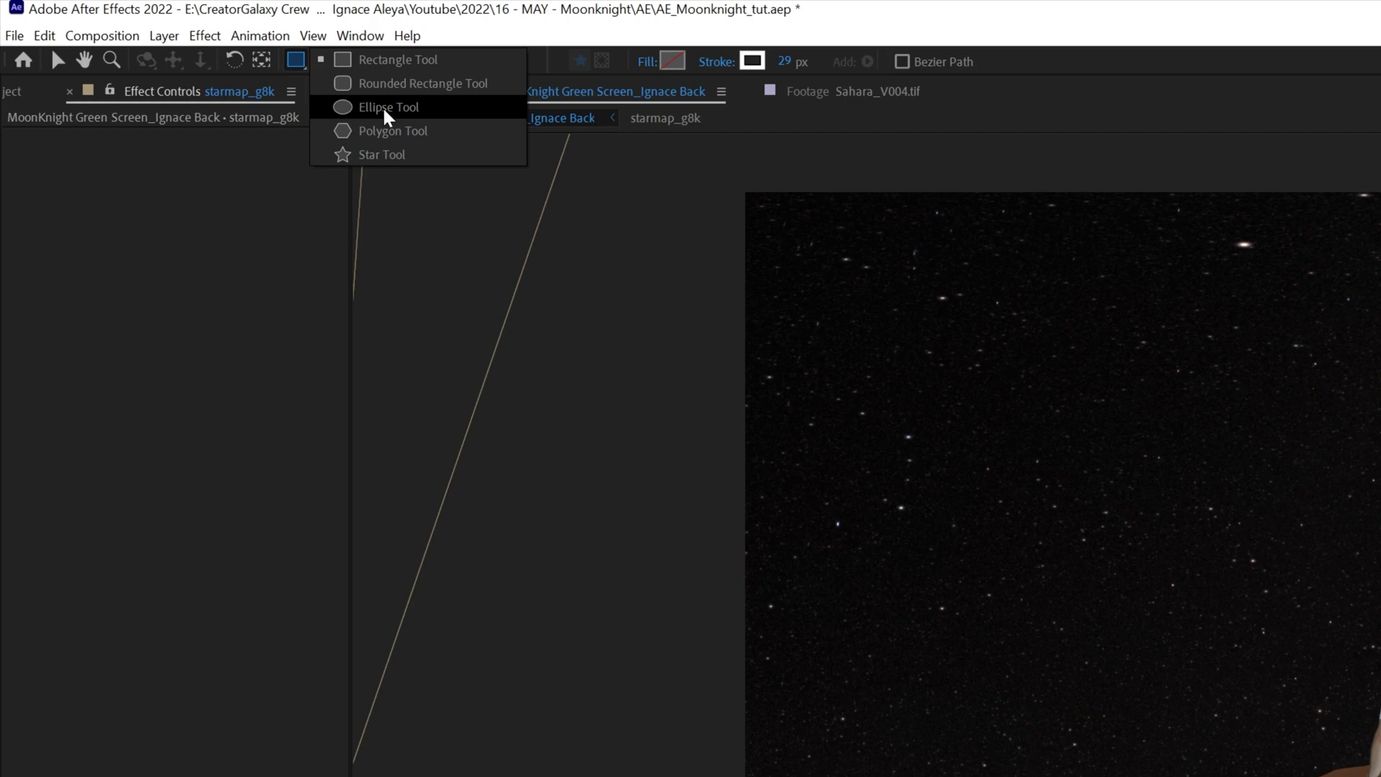
pyautogui.click(385, 108)
pyautogui.click(647, 62)
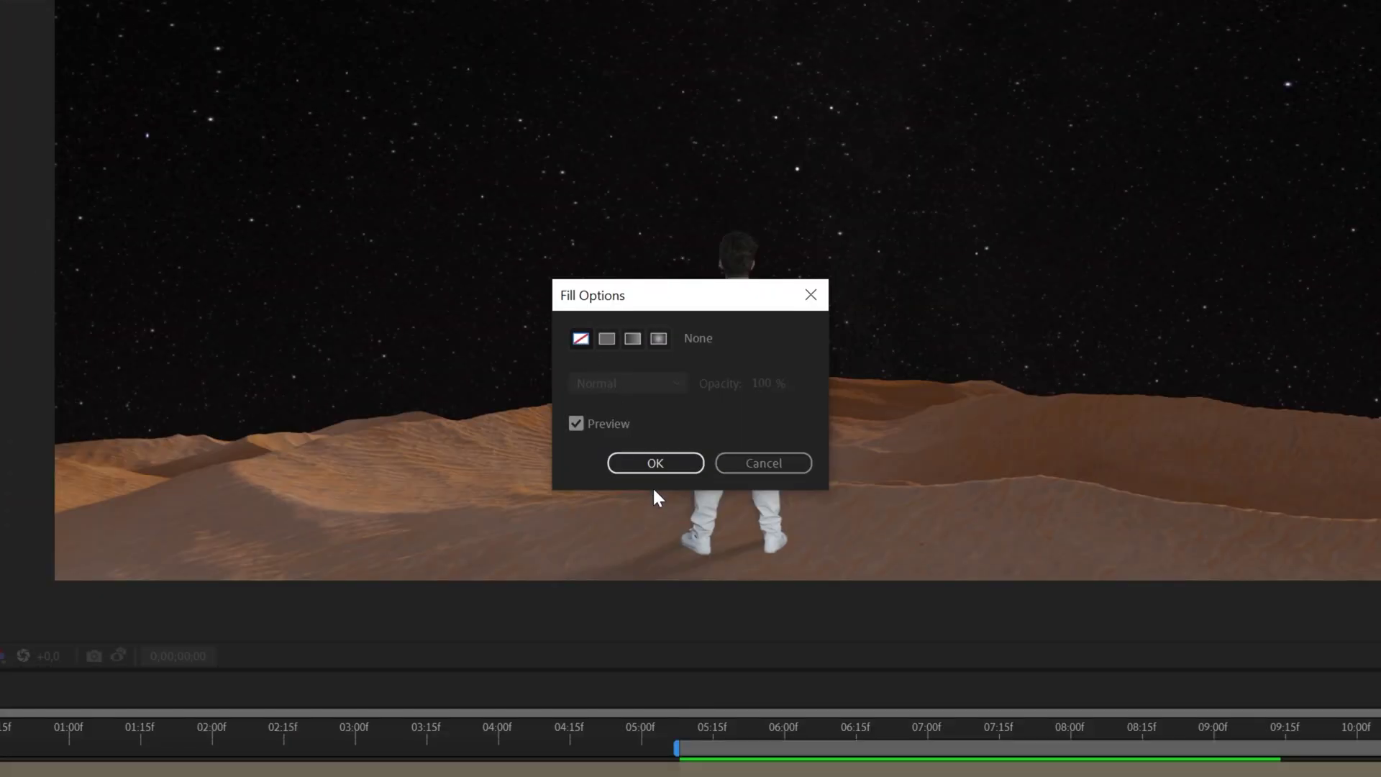
pyautogui.click(655, 464)
# - Draw a large circle centred near the man's head as a new shape layer with a white 20 px stroke
pyautogui.click(753, 59)
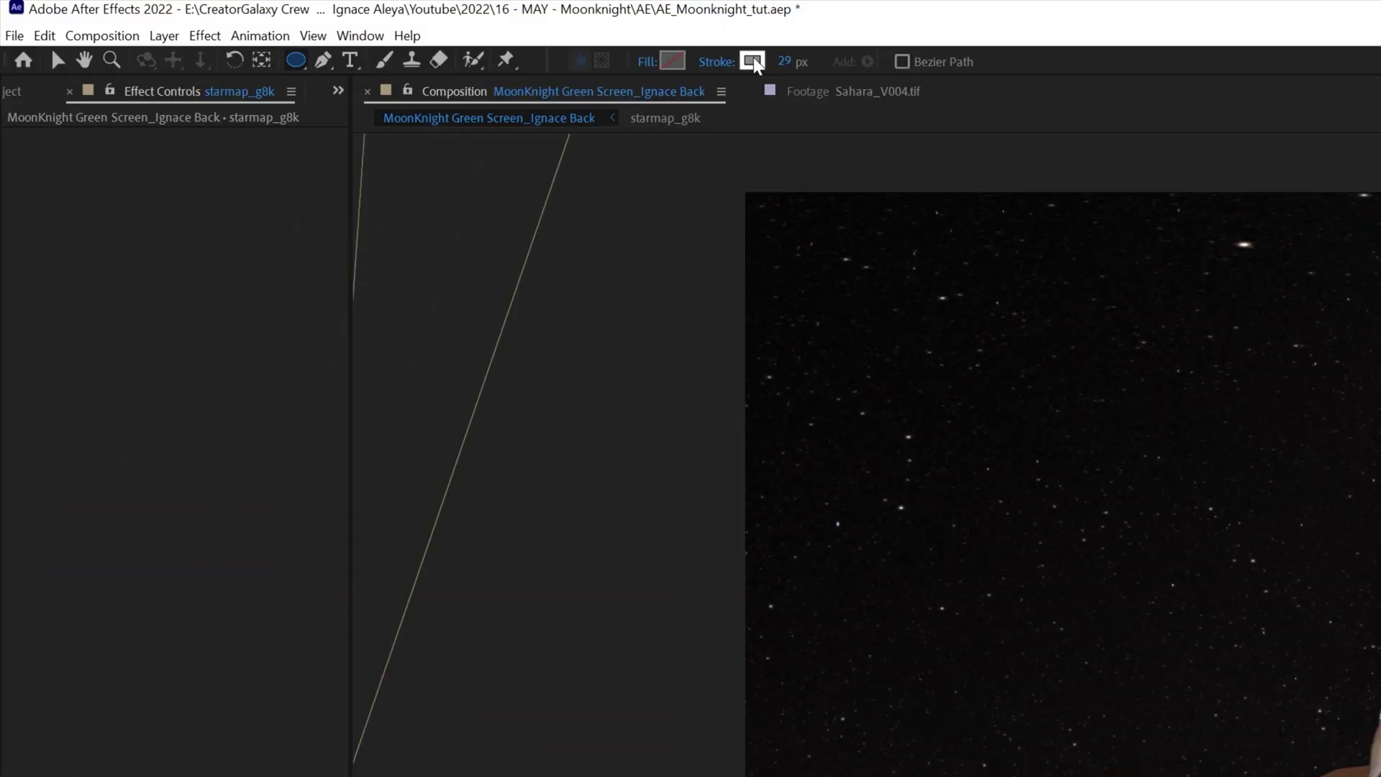
pyautogui.click(425, 260)
pyautogui.click(905, 267)
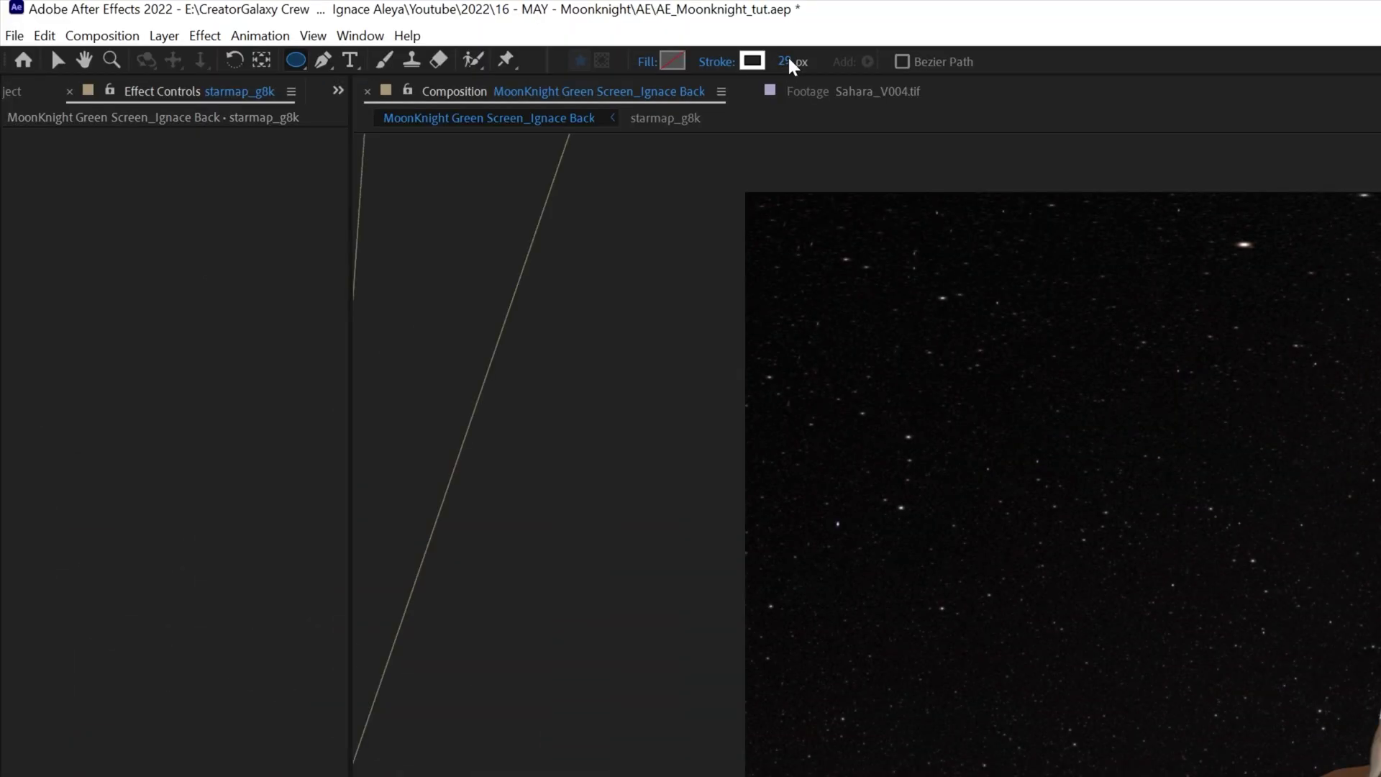
pyautogui.click(784, 61)
pyautogui.write('20')
pyautogui.press('Return')
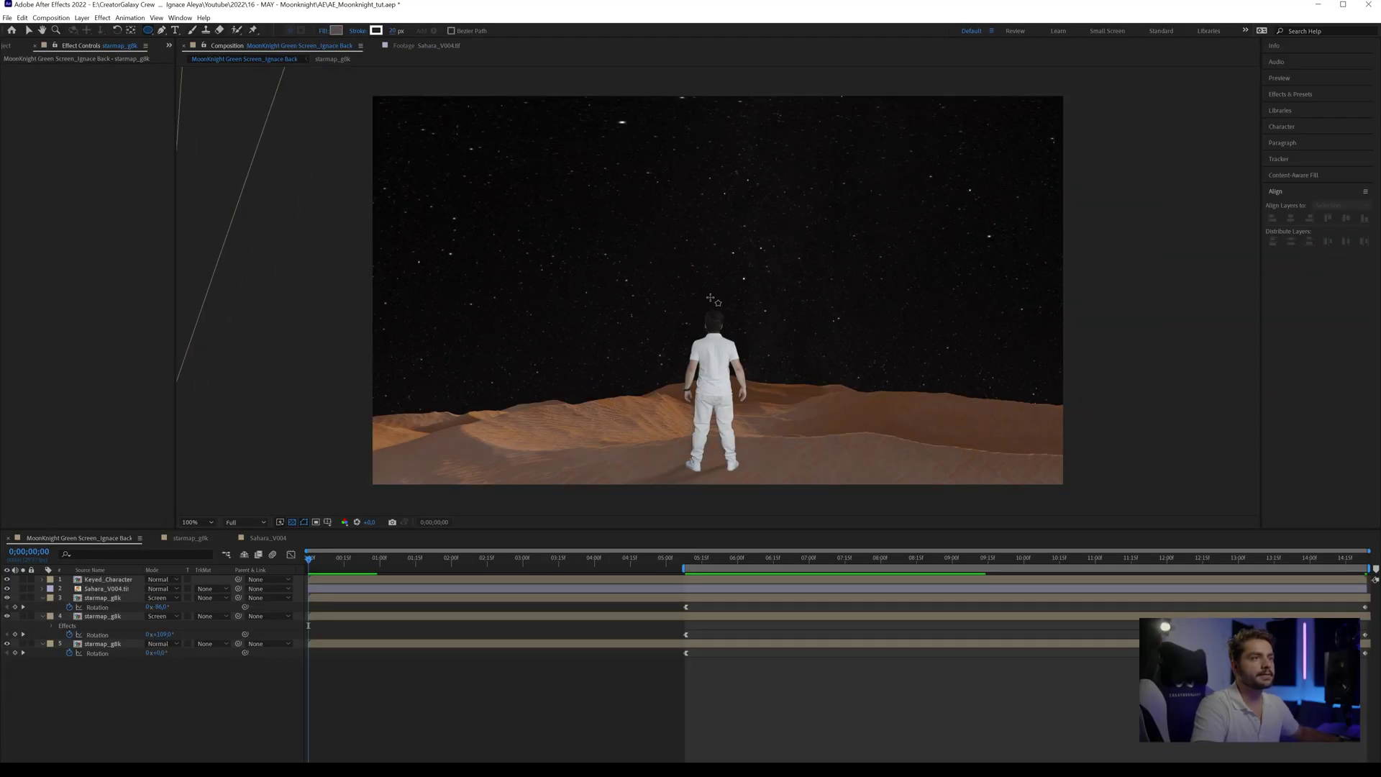
pyautogui.moveTo(710, 297); pyautogui.dragTo(920, 508)
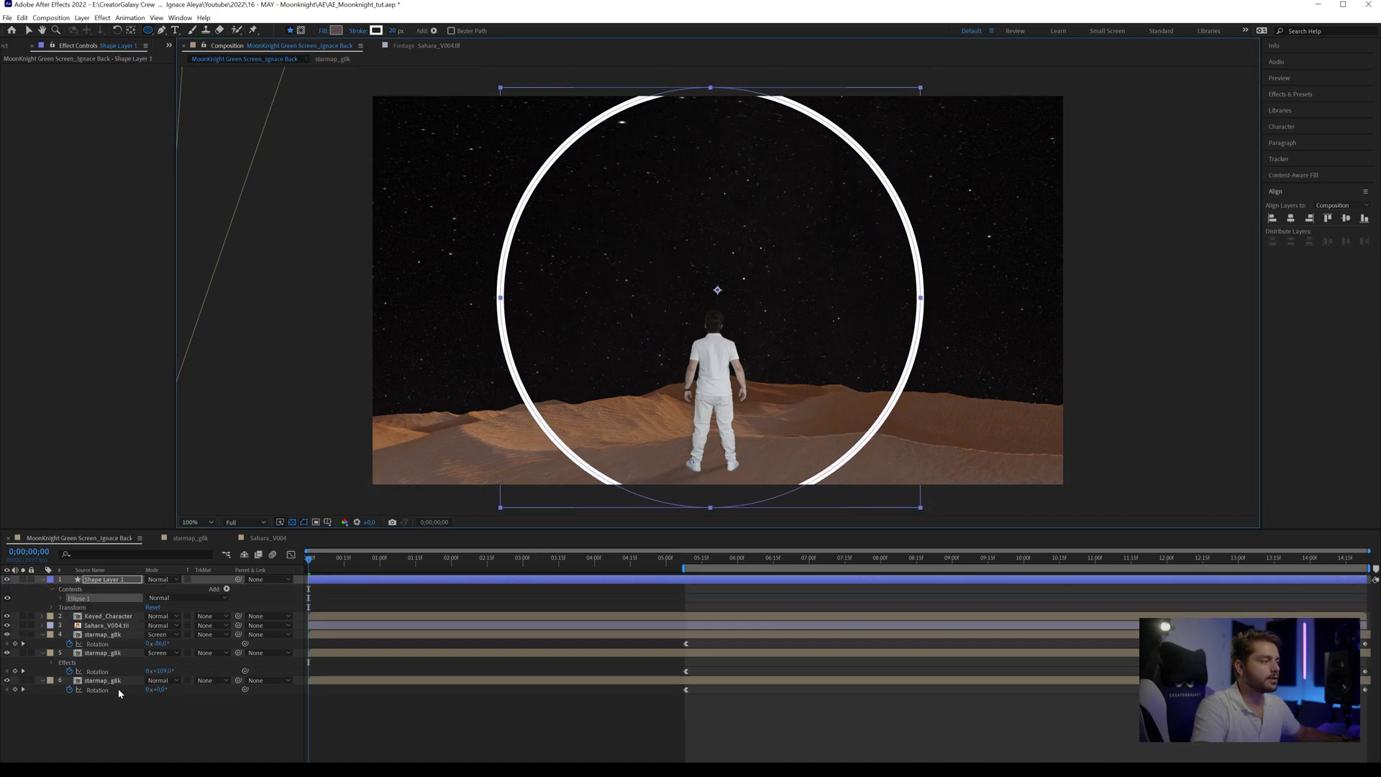
# - Keyframe Shape Layer 1's Scale at 100% at 0;00;00;00 and at 226% at 0;00;00;15
pyautogui.press('s')
pyautogui.click(70, 589)
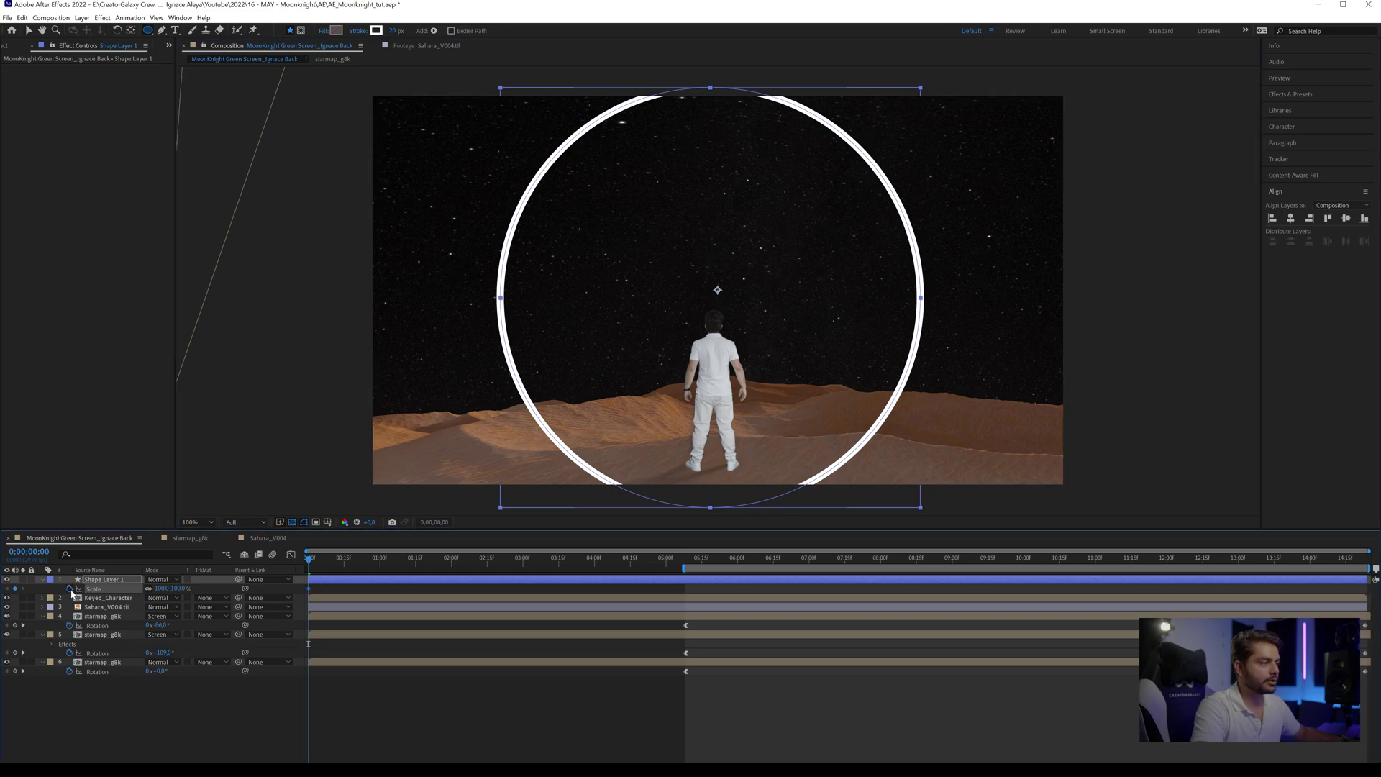
pyautogui.click(382, 559)
pyautogui.moveTo(376, 562); pyautogui.dragTo(346, 563)
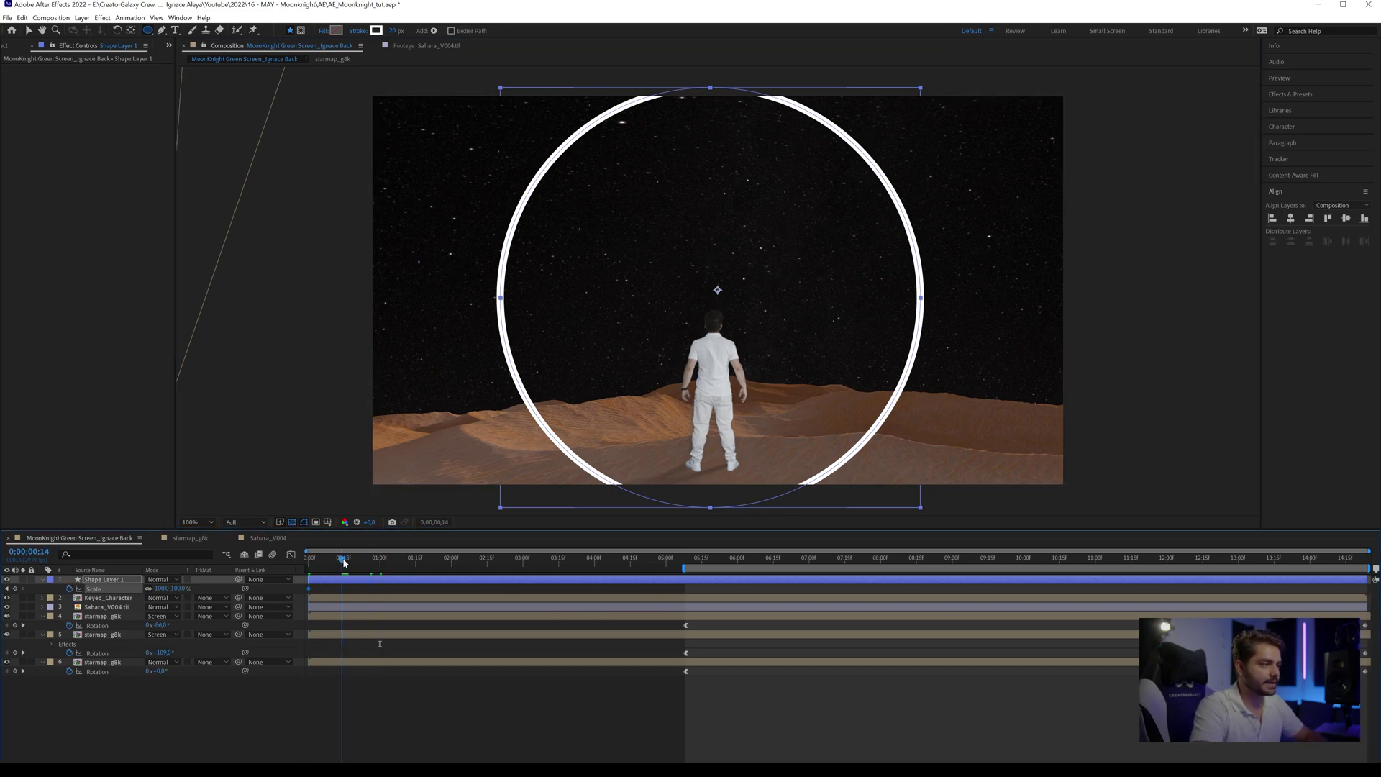
pyautogui.moveTo(164, 588); pyautogui.dragTo(231, 590)
pyautogui.moveTo(359, 565); pyautogui.dragTo(379, 570)
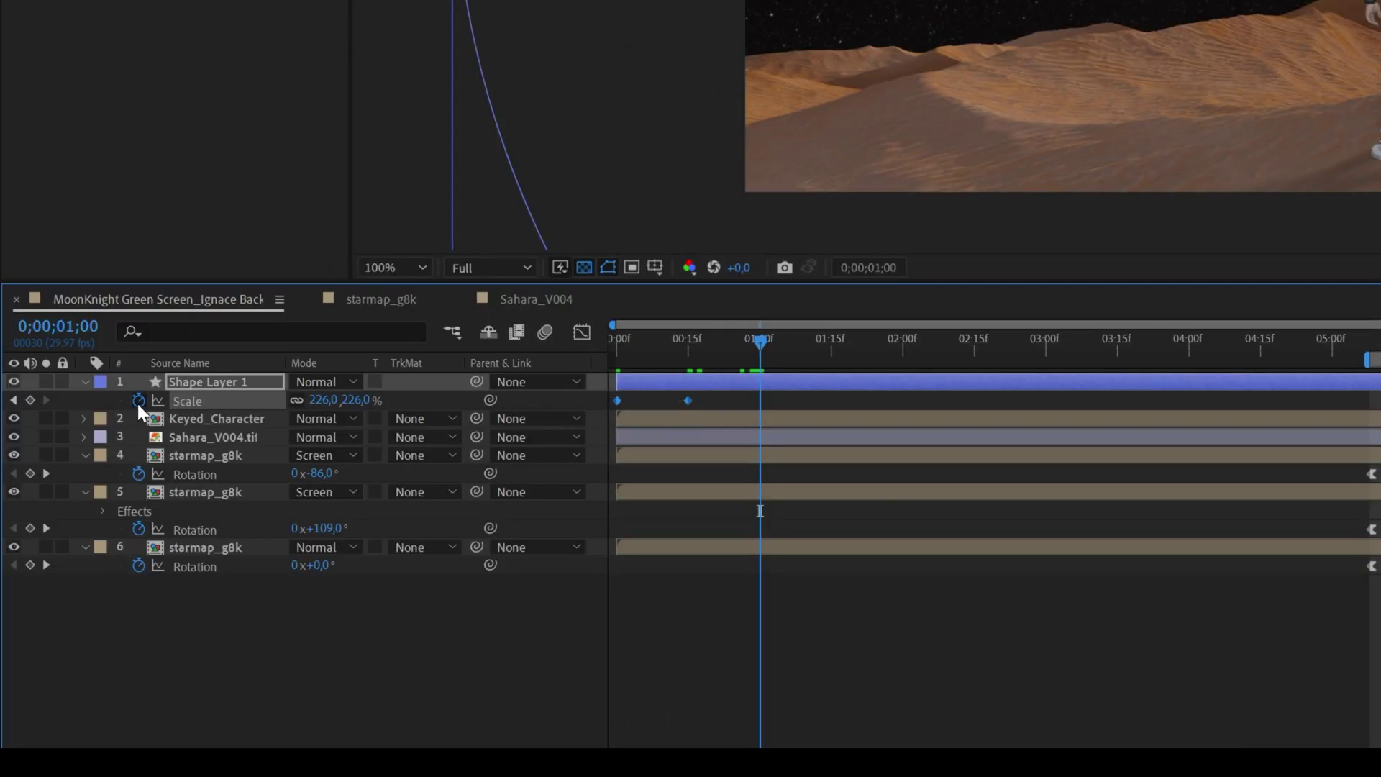
# - Apply the expression loopOut(type = "cycle", numKeyframes = 0) to Shape Layer 1's Scale and scrub through the looping ring
pyautogui.keyDown('alt'); pyautogui.click(136, 400); pyautogui.keyUp('alt')
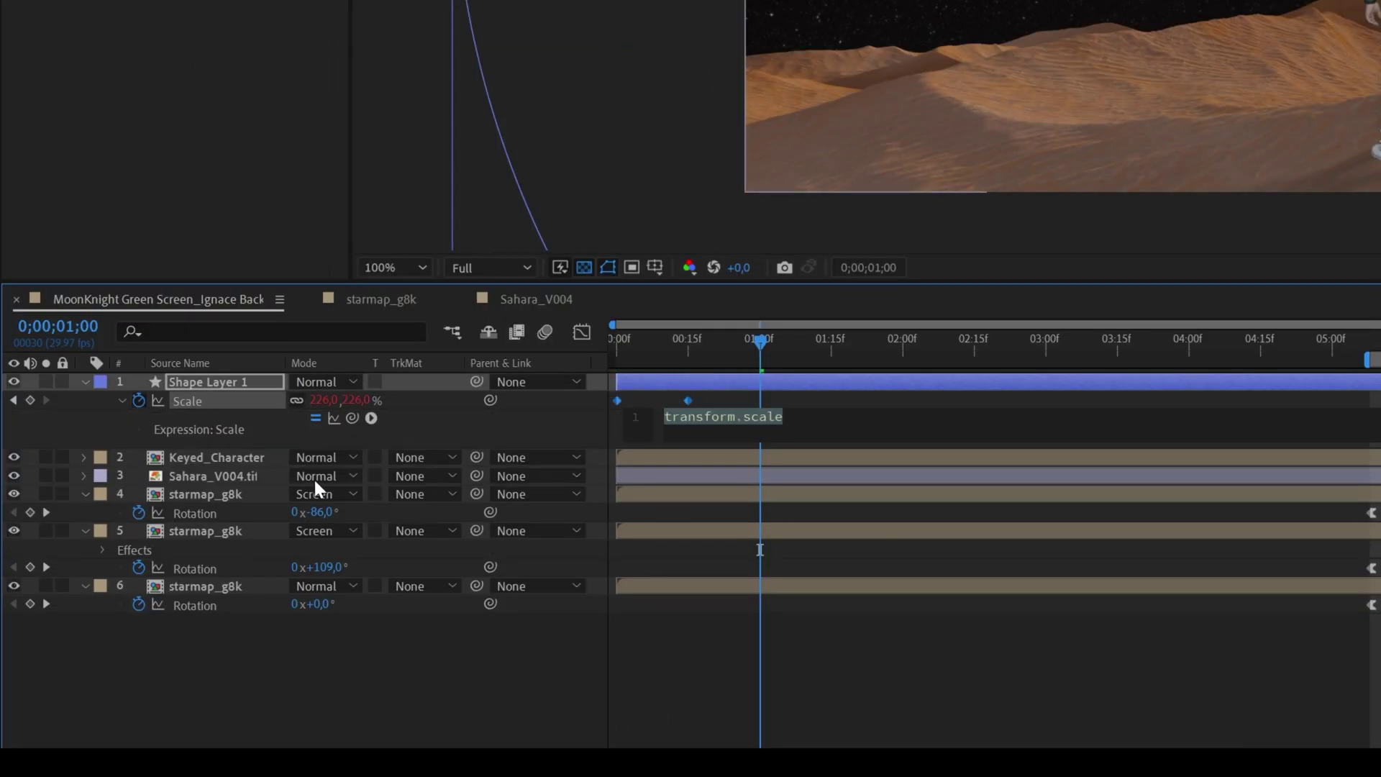
pyautogui.click(370, 417)
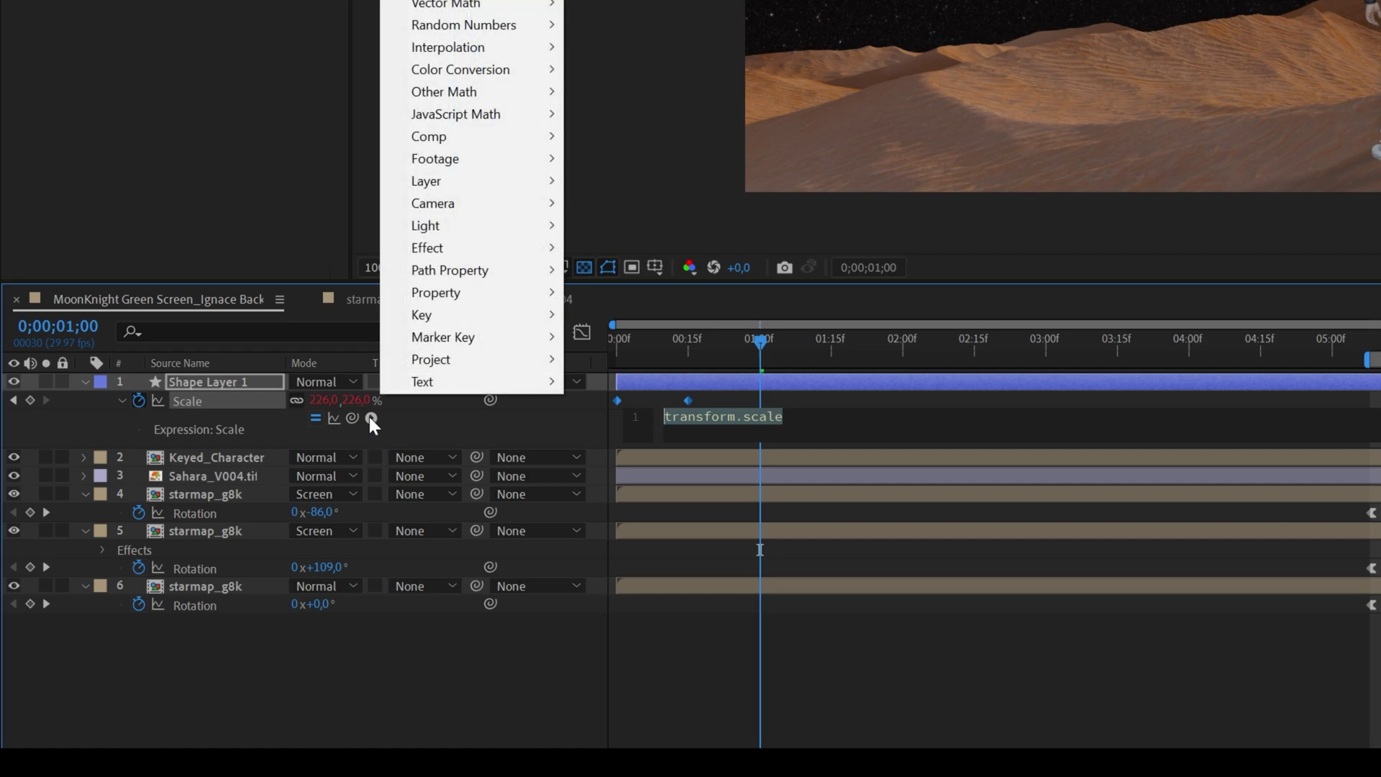
pyautogui.moveTo(490, 295)
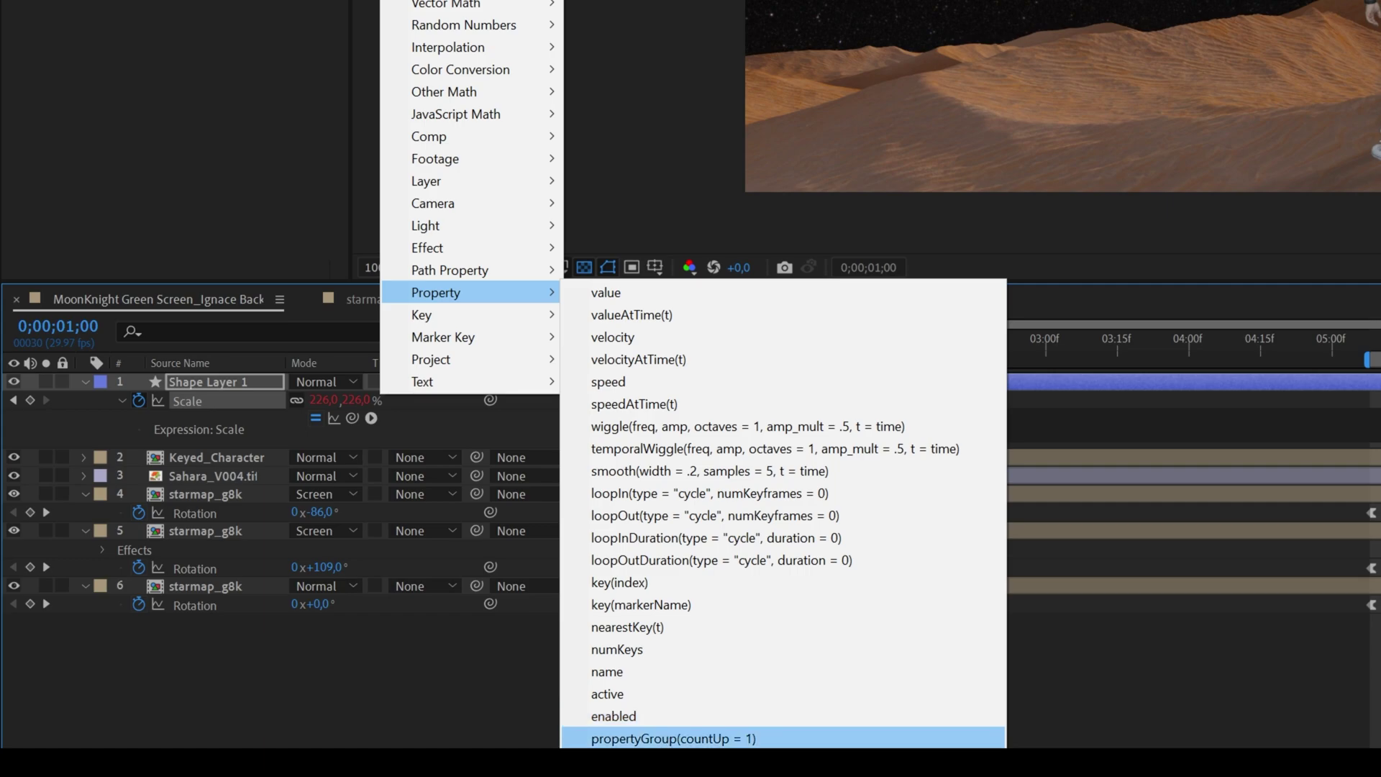
pyautogui.click(666, 515)
pyautogui.click(1108, 402)
pyautogui.moveTo(767, 348); pyautogui.dragTo(706, 353)
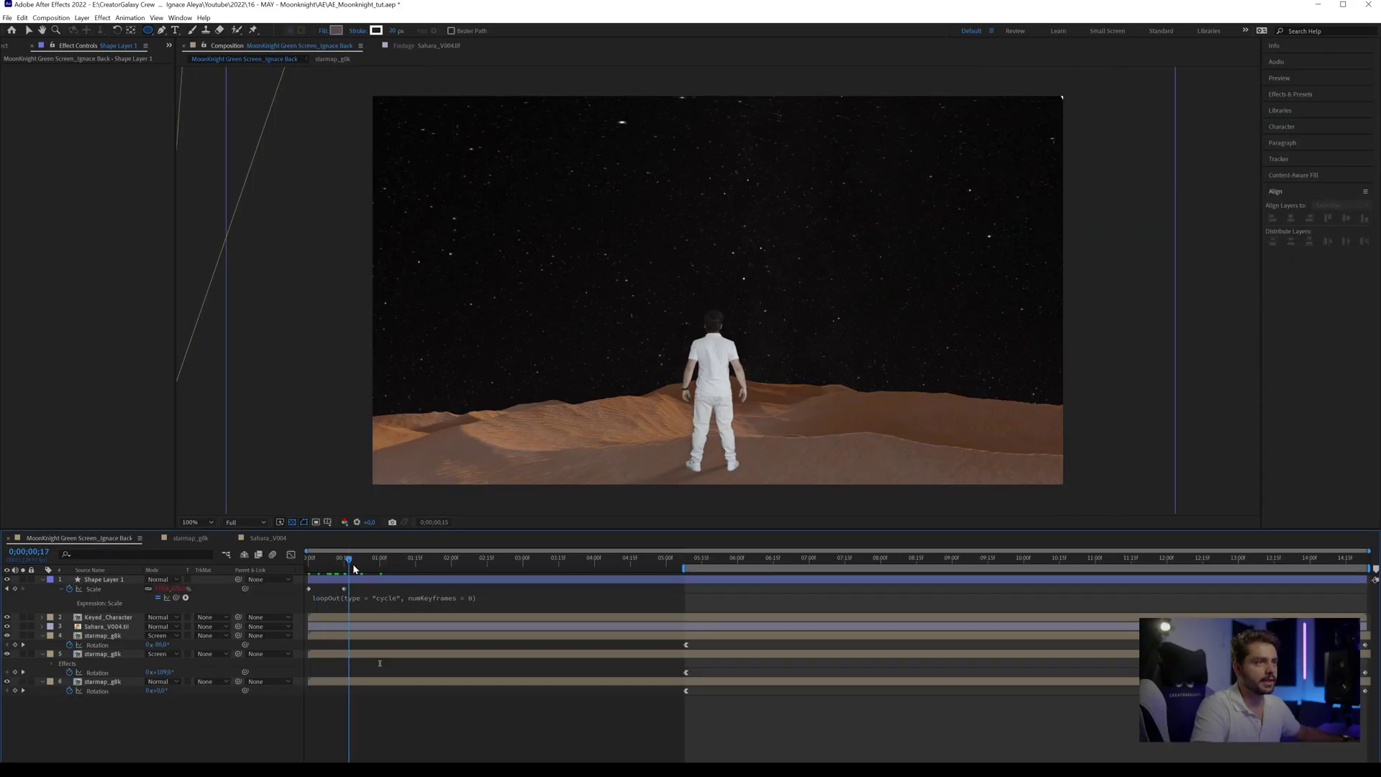
pyautogui.moveTo(353, 568); pyautogui.dragTo(457, 564)
# - Set Shape Layer 1's Scale keyframe at 0;00;00;00 to 60% and scrub through the ring's growth
pyautogui.click(532, 584)
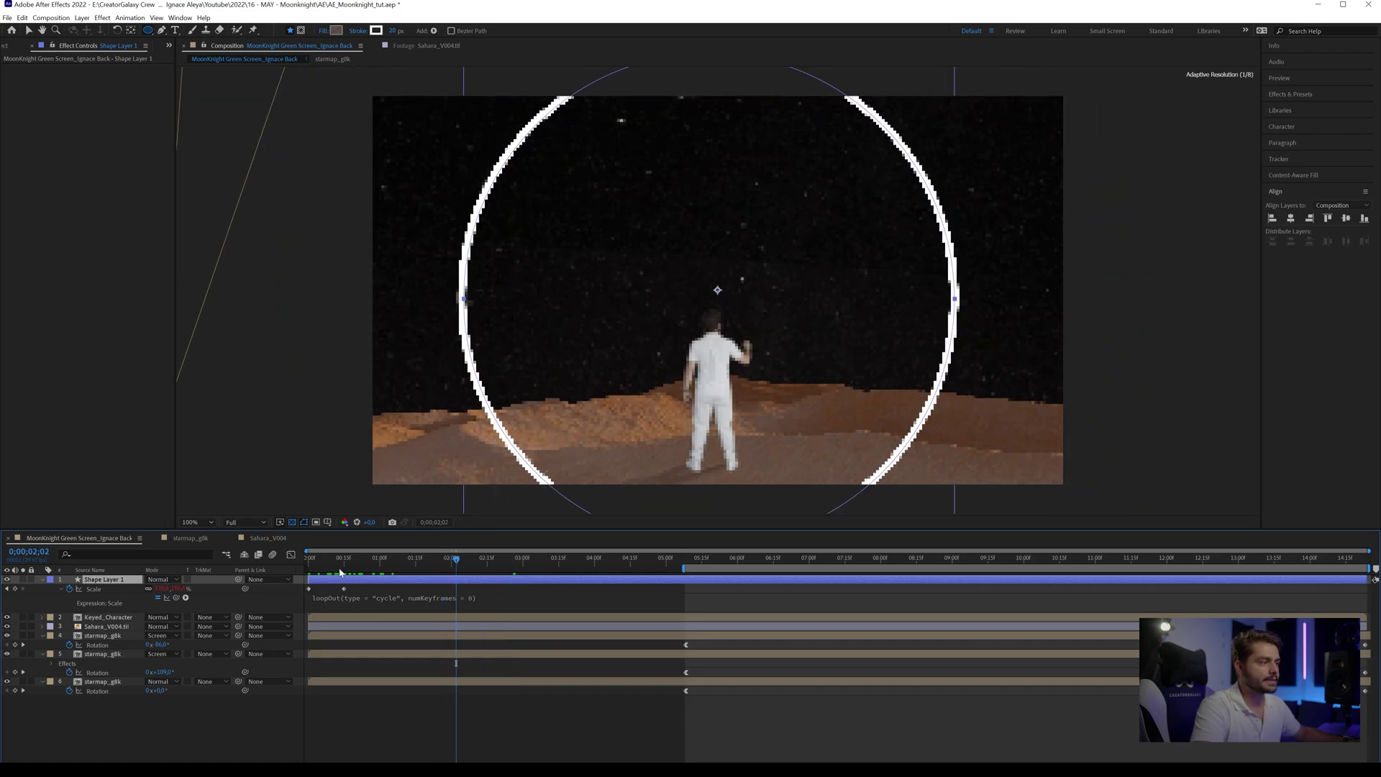
pyautogui.click(307, 560)
pyautogui.moveTo(174, 589); pyautogui.dragTo(145, 590)
pyautogui.moveTo(301, 572); pyautogui.dragTo(324, 569)
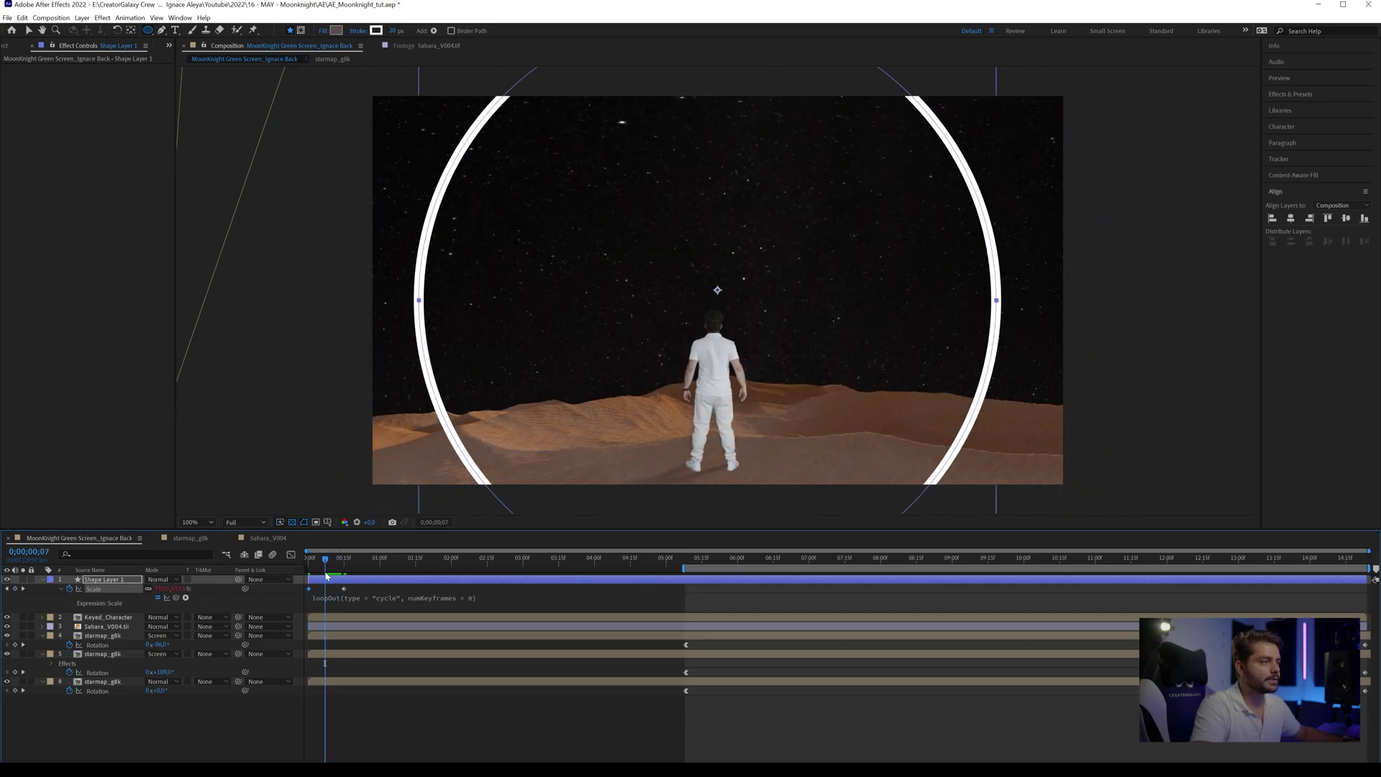
# - Apply the Echo effect to Shape Layer 1, set Number Of Echoes to 6 and preview the rings
pyautogui.hotkey('ctrl', 'space')
pyautogui.write('ech')
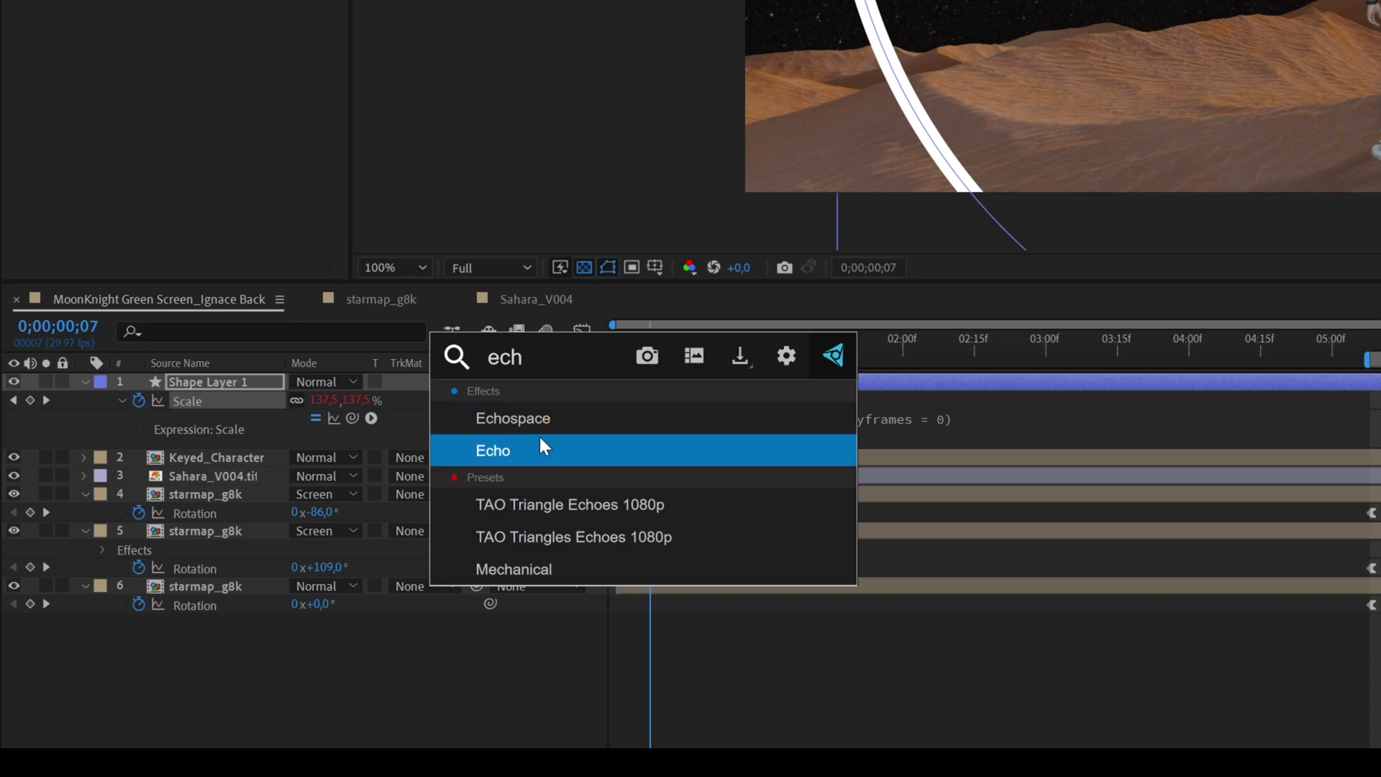
pyautogui.click(541, 446)
pyautogui.click(198, 173)
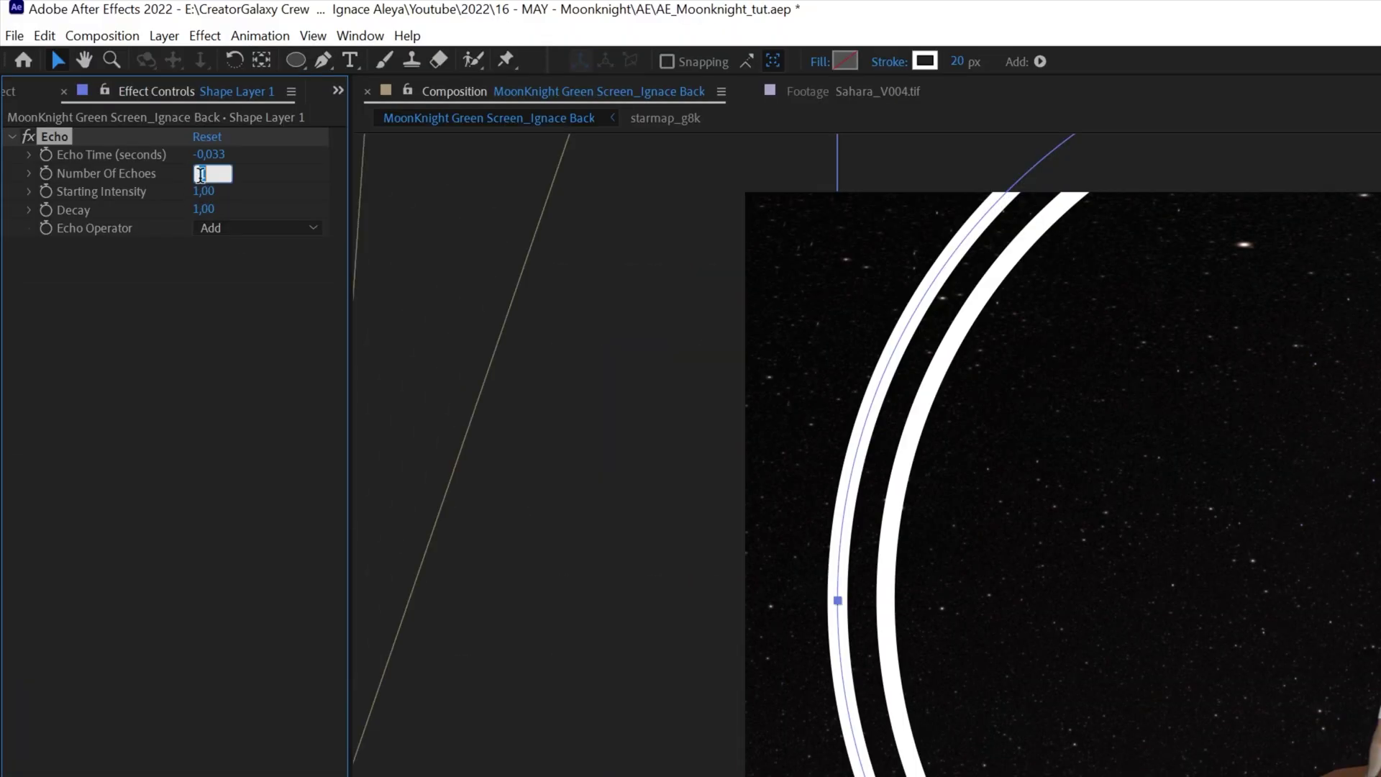
pyautogui.write('6')
pyautogui.press('Return')
pyautogui.press('space')
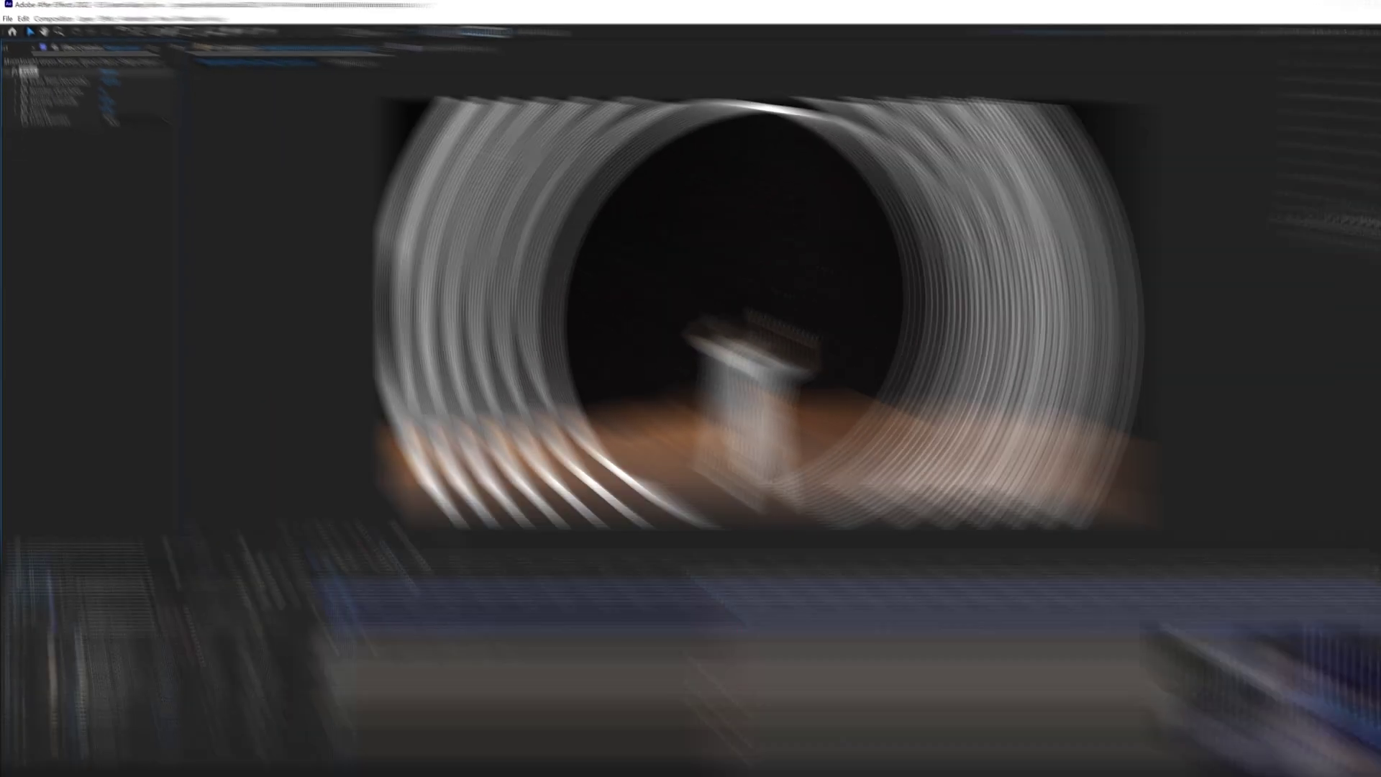
pyautogui.press('space')
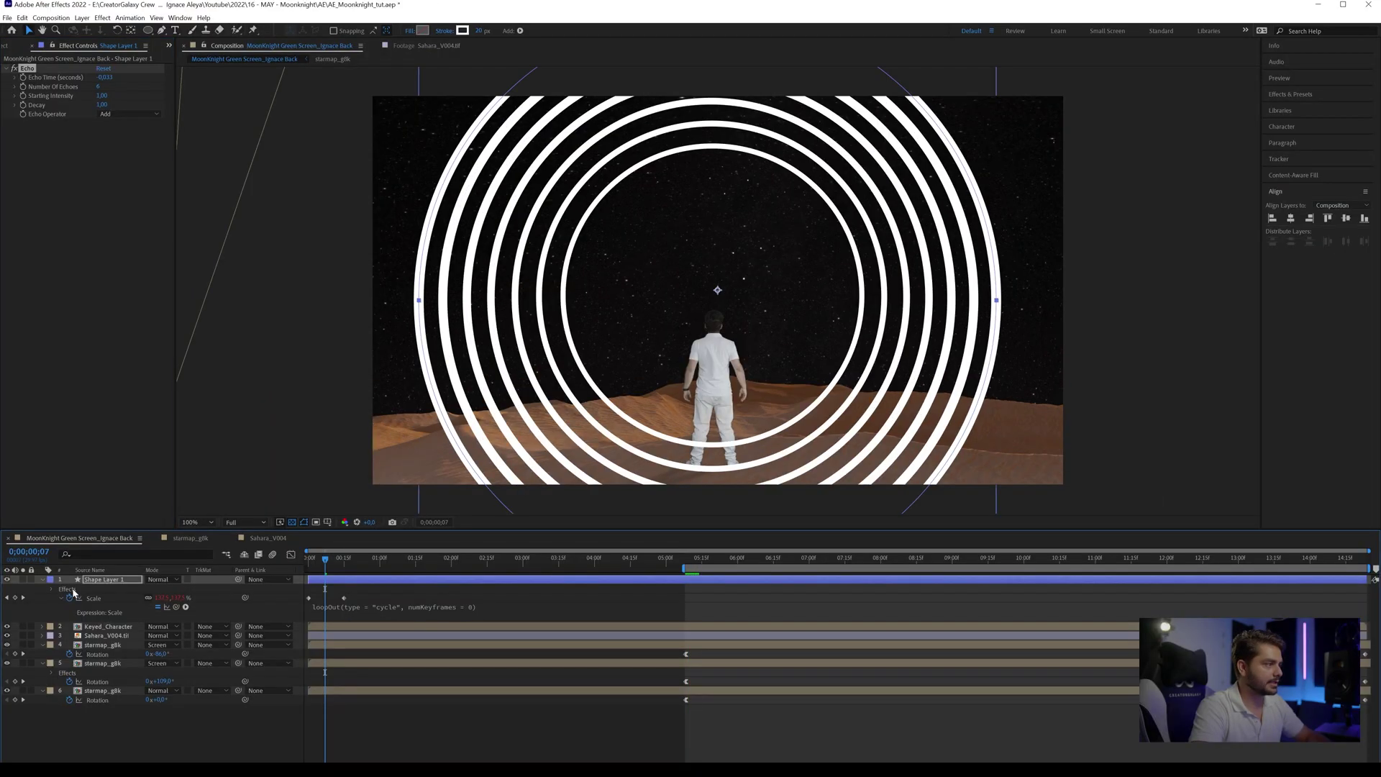
# - Solo Shape Layer 1 and preview the echoed rings on their own
pyautogui.click(24, 579)
pyautogui.press('space')
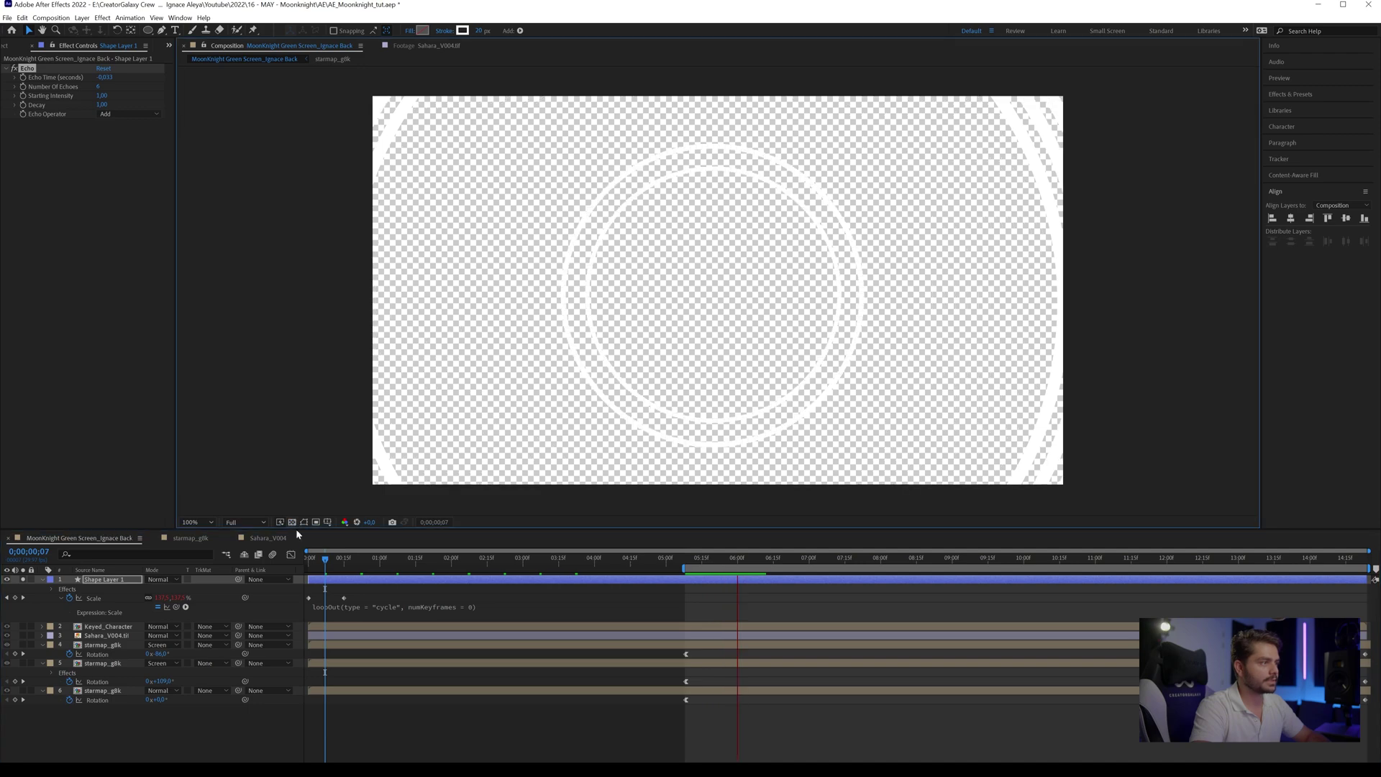
pyautogui.click(329, 568)
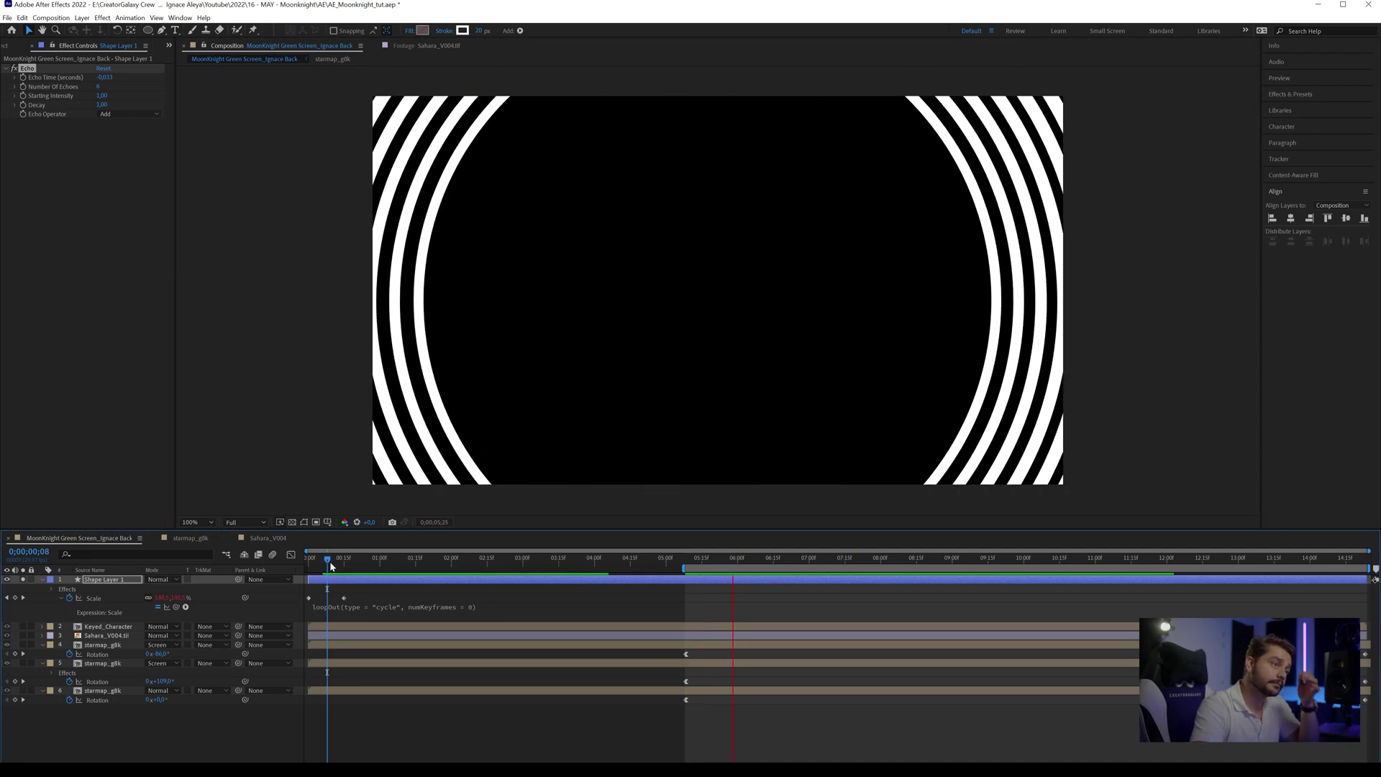
# - Copy Shape Layer 1's first Scale keyframe to 0;00;01;00 so the ring shrinks back, and preview the loop
pyautogui.moveTo(342, 575); pyautogui.dragTo(298, 601)
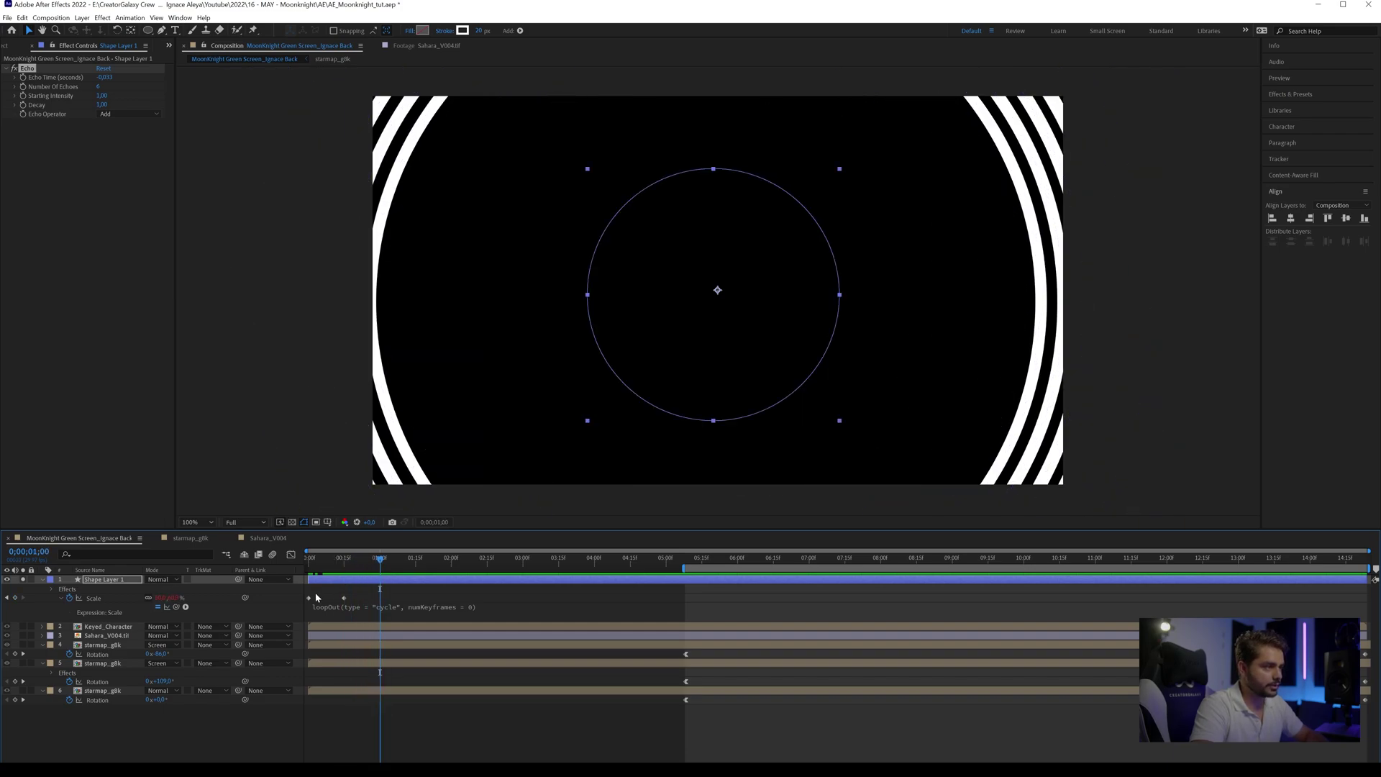
pyautogui.hotkey('ctrl', 'c')
pyautogui.hotkey('ctrl', 'v')
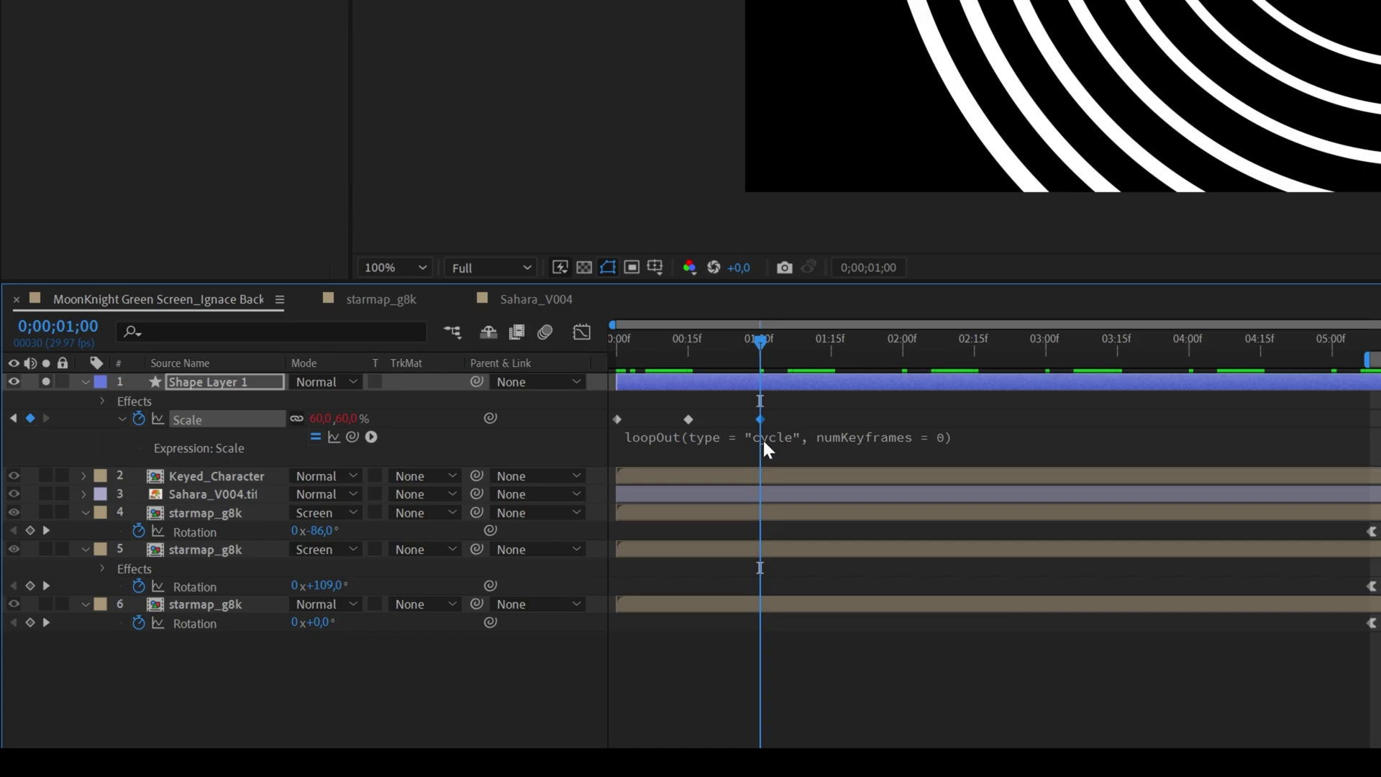
pyautogui.press('space')
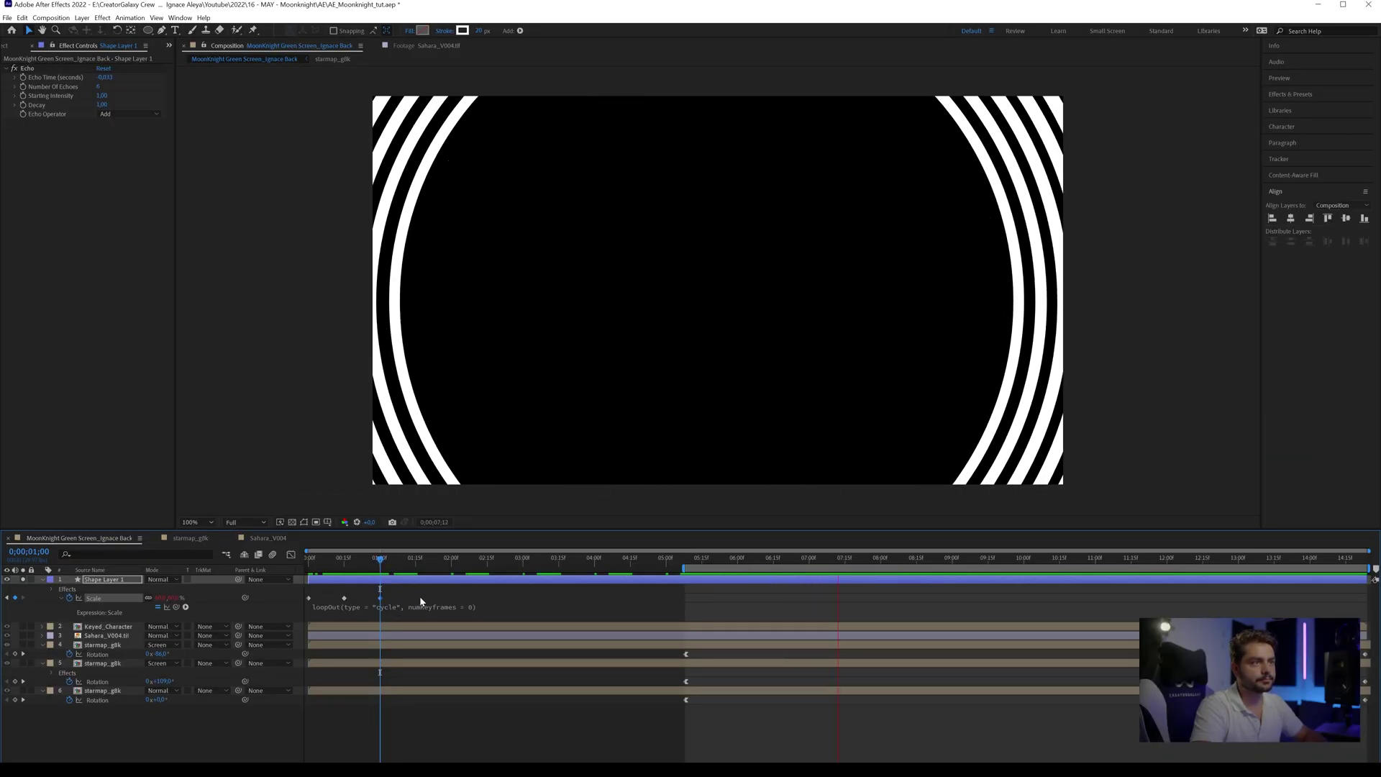
# - Set the Echo effect's Decay to 0.82 and preview the fading rings
pyautogui.click(397, 565)
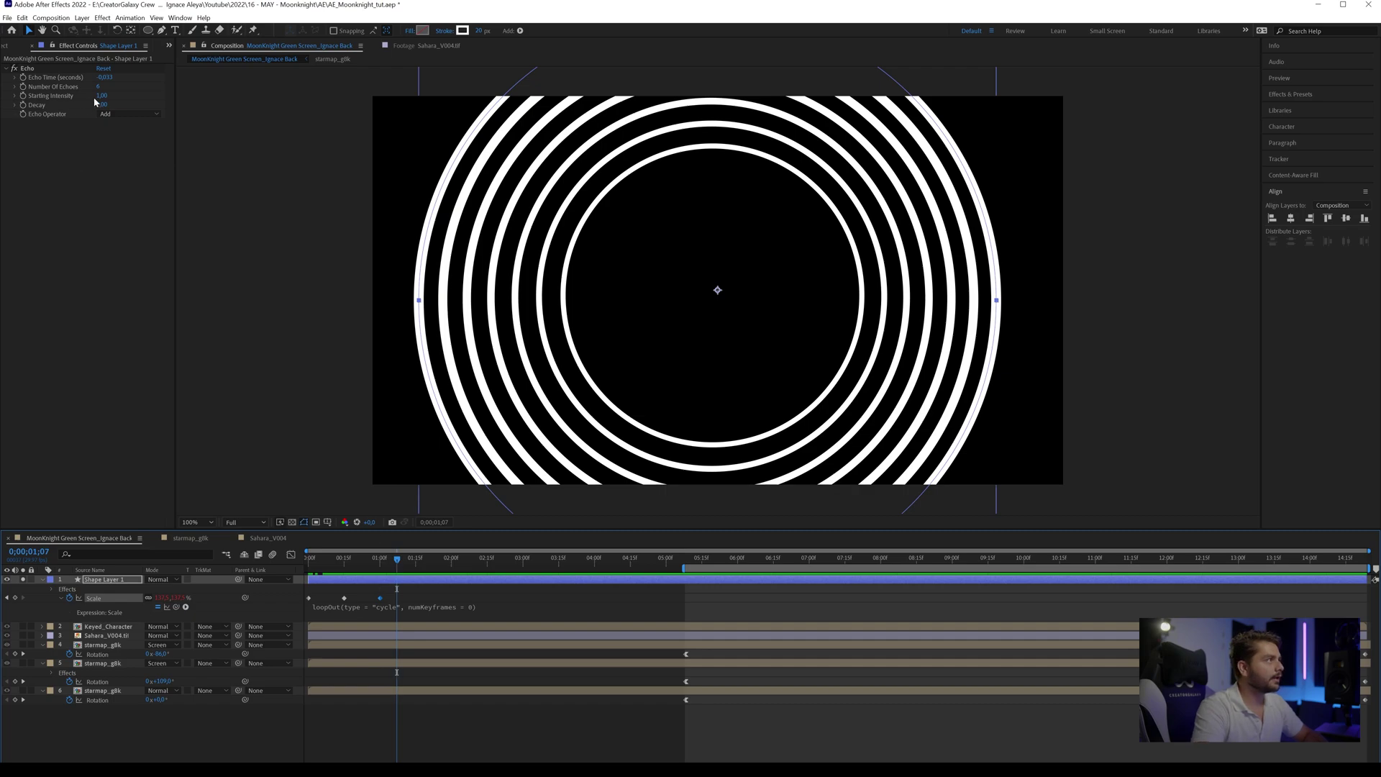
pyautogui.moveTo(101, 105); pyautogui.dragTo(92, 105)
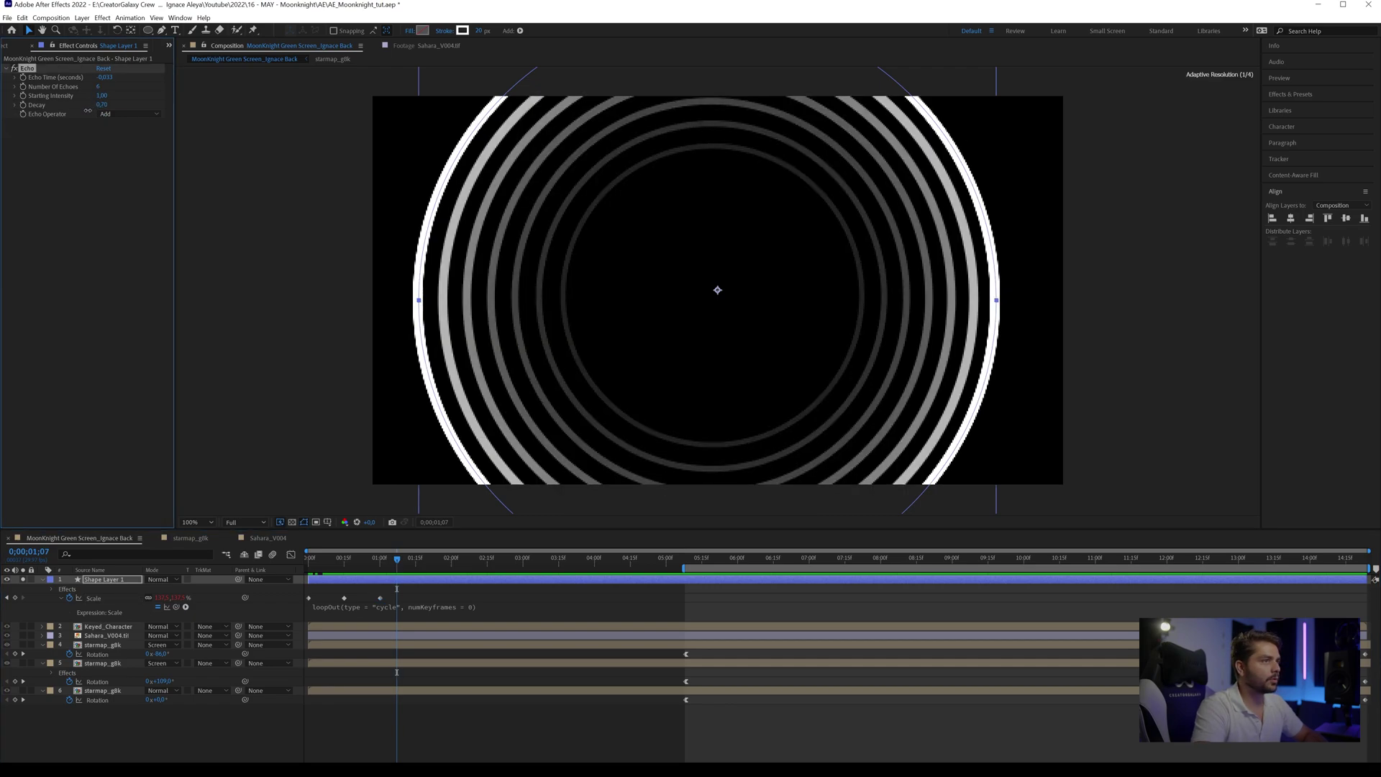
pyautogui.press('space')
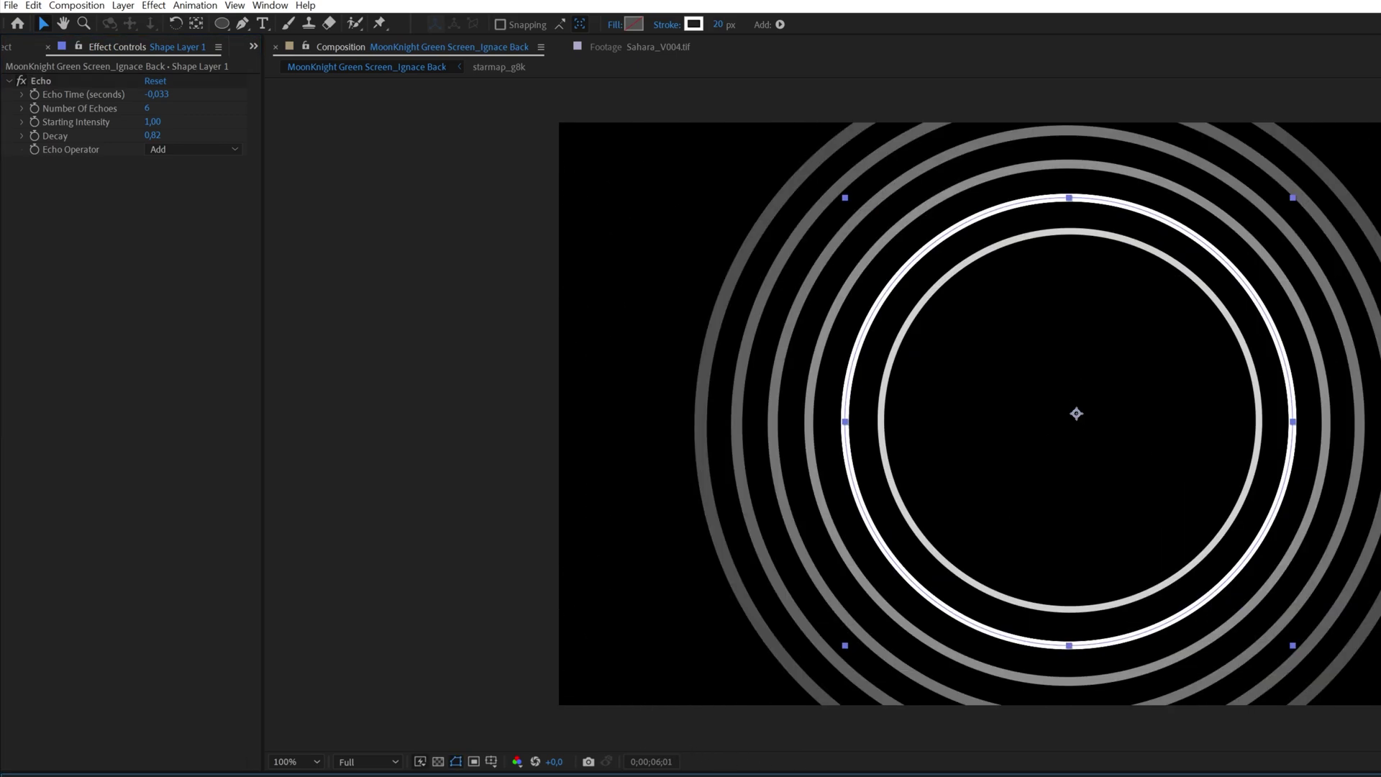
# - Apply Fast Box Blur to Shape Layer 1 with a Blur Radius of 5 and set the layer's blend mode to Add
pyautogui.press('Return')
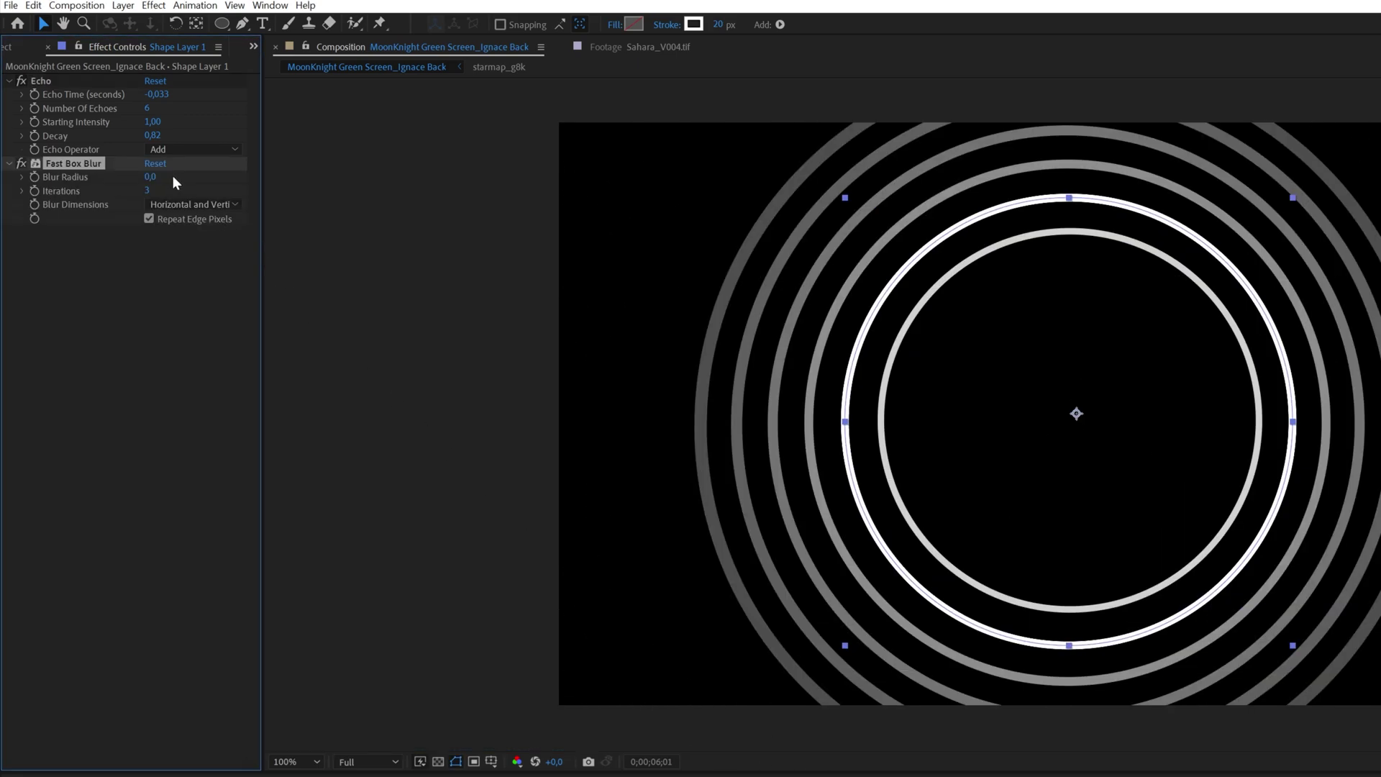
pyautogui.moveTo(149, 176); pyautogui.dragTo(155, 176)
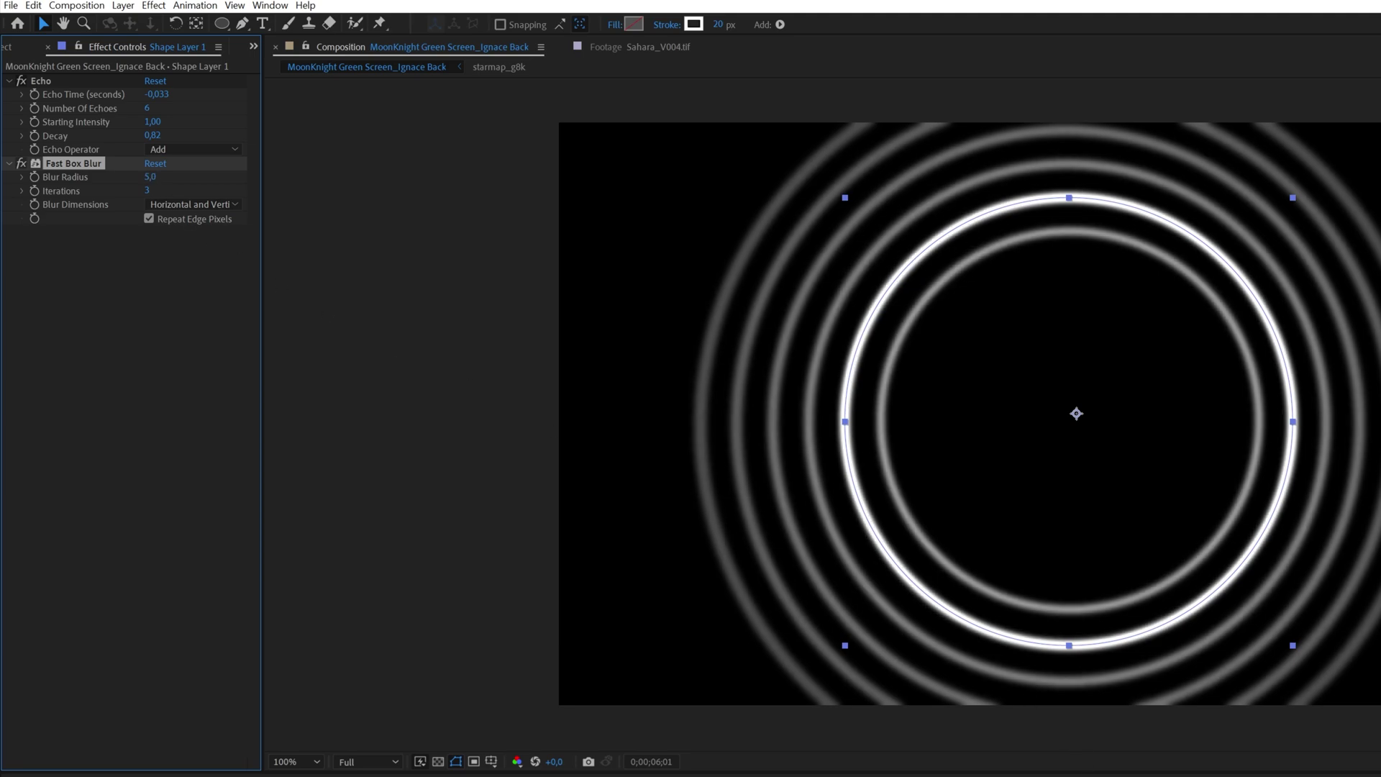
pyautogui.click(313, 383)
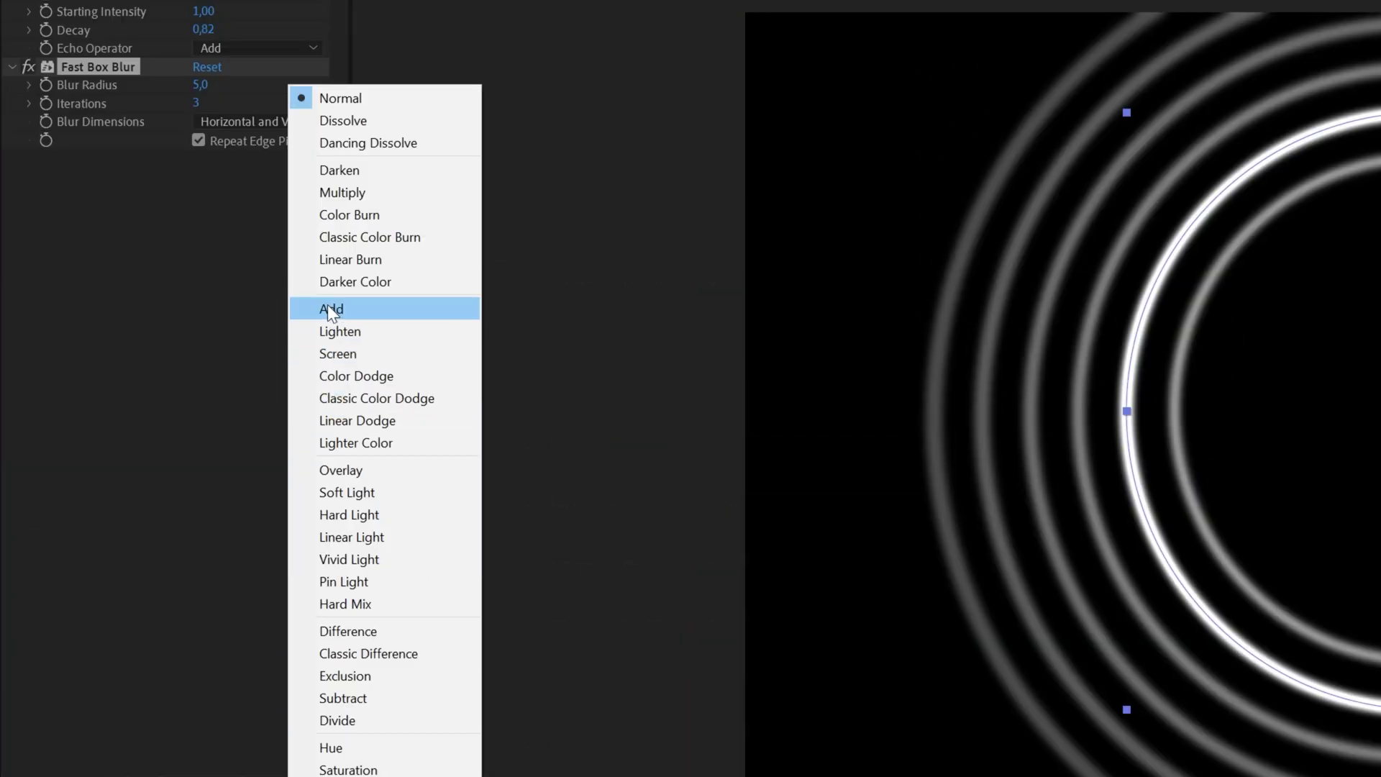
pyautogui.click(327, 305)
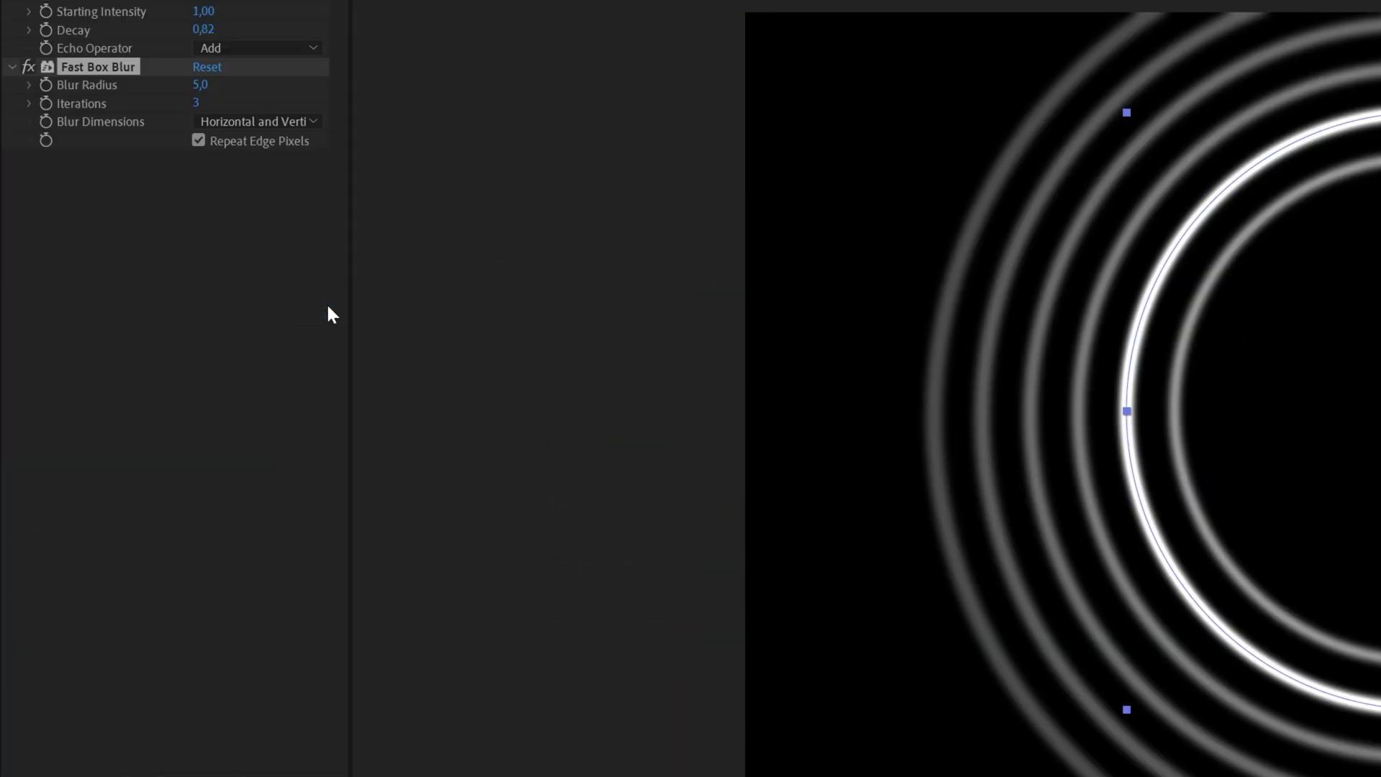
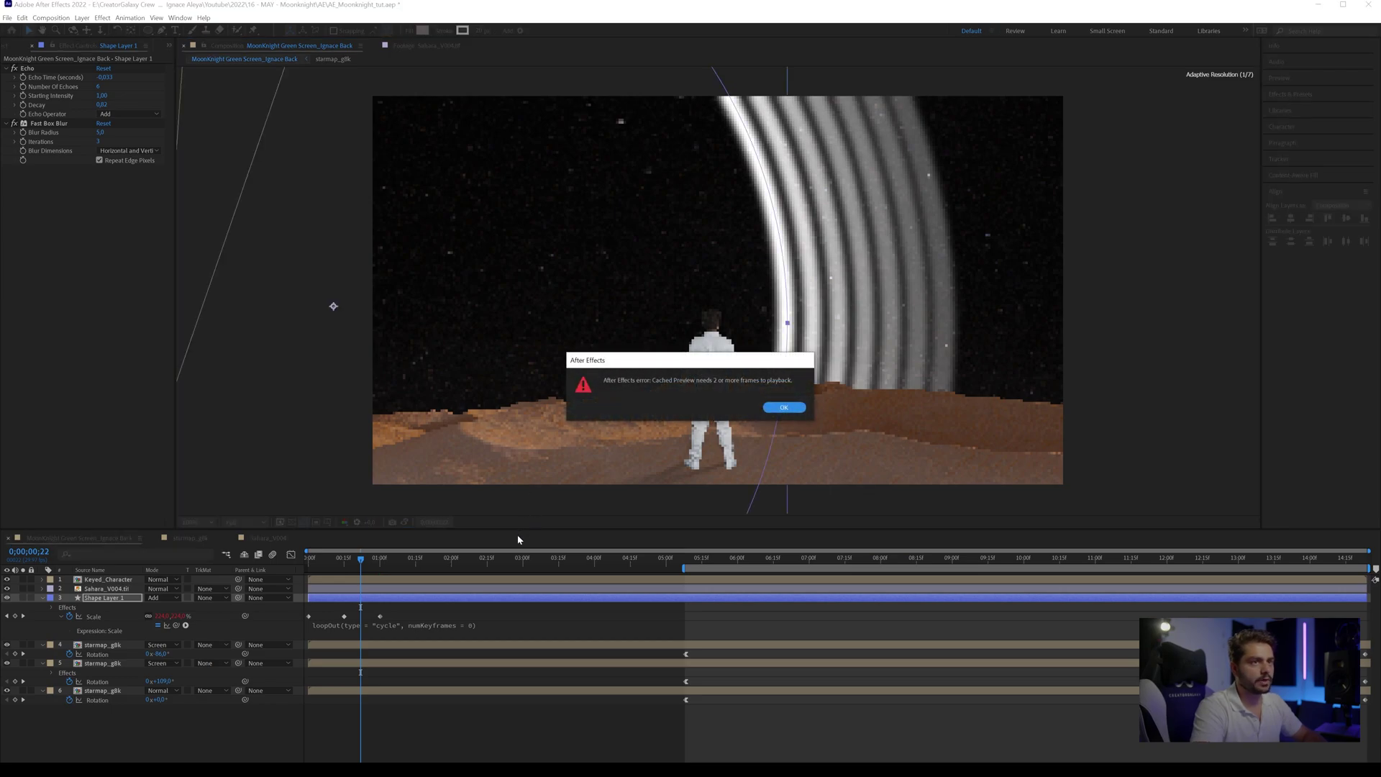
# - Set the Echo effect's Echo Time to 0.347 seconds and preview the wider-spaced rings from the start
pyautogui.click(786, 403)
pyautogui.moveTo(362, 563); pyautogui.dragTo(370, 566)
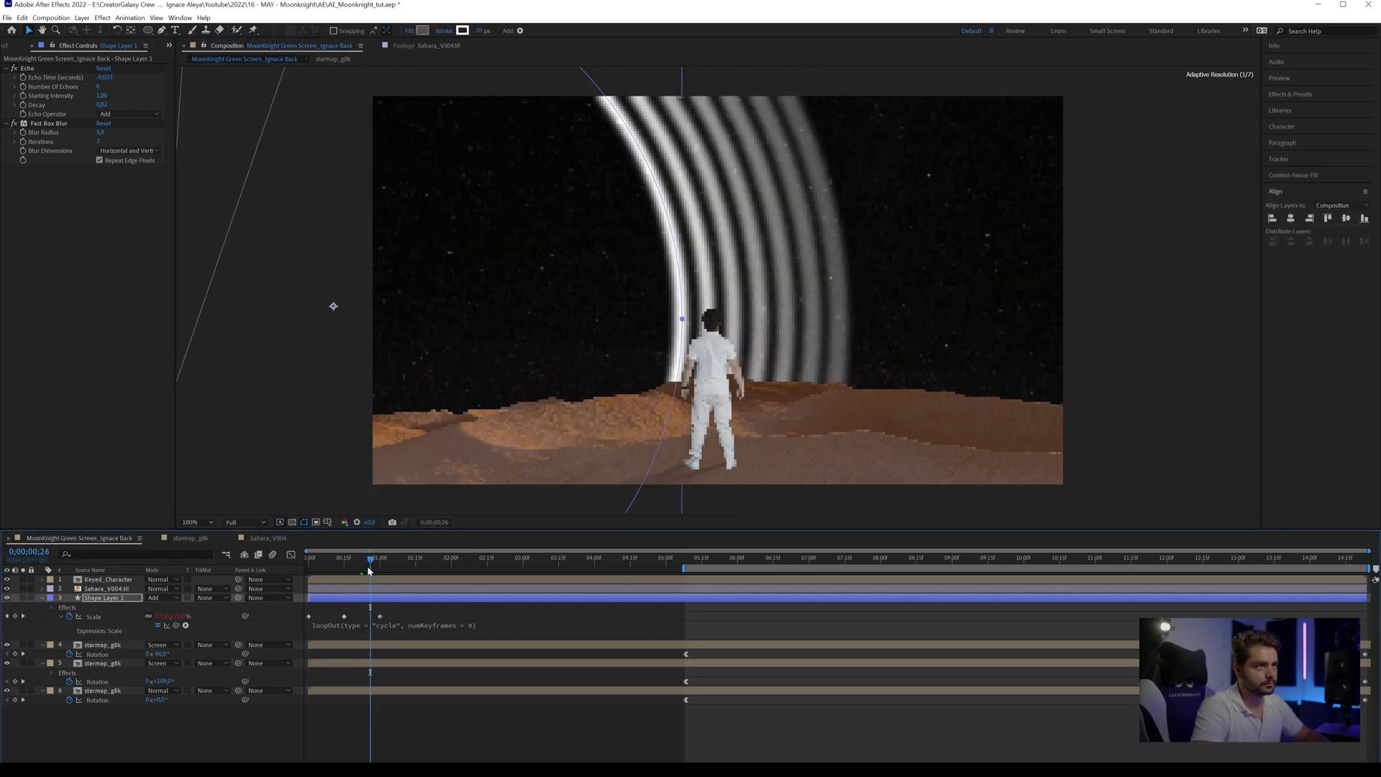
pyautogui.click(148, 30)
pyautogui.moveTo(105, 78); pyautogui.dragTo(133, 90)
pyautogui.press('Home')
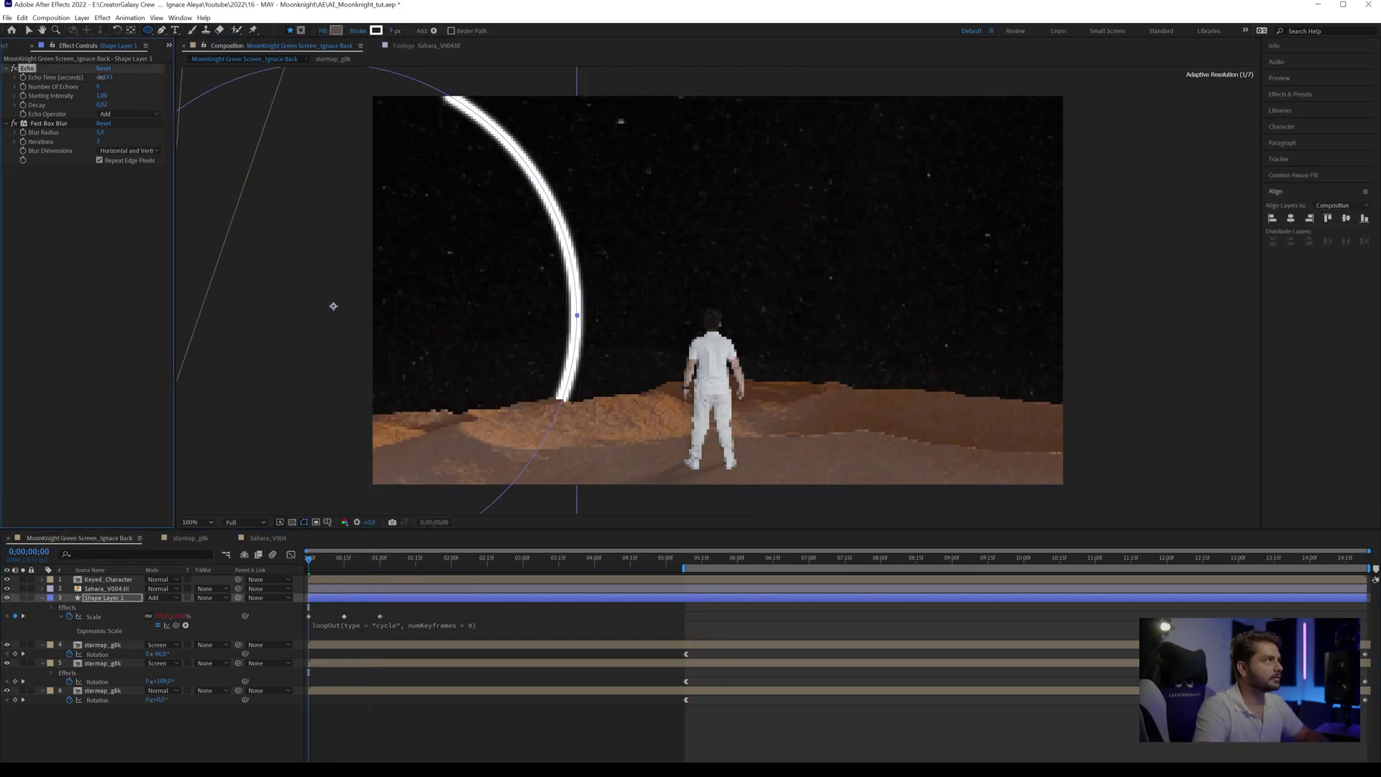
pyautogui.press('space')
pyautogui.click(724, 559)
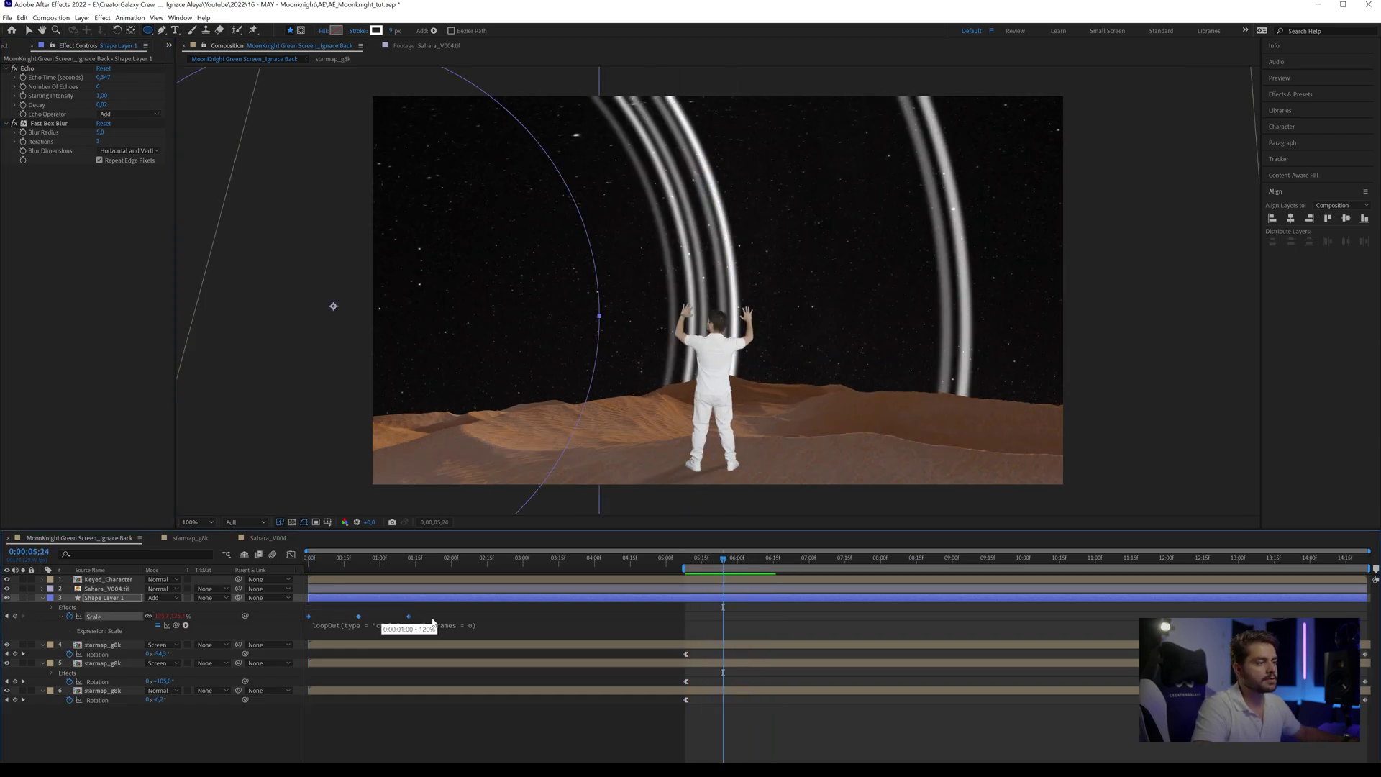
# - Stretch Shape Layer 1's Scale keyframes in time so that the last one falls at about 0;00;02;12
pyautogui.moveTo(379, 616); pyautogui.dragTo(480, 616)
pyautogui.click(730, 560)
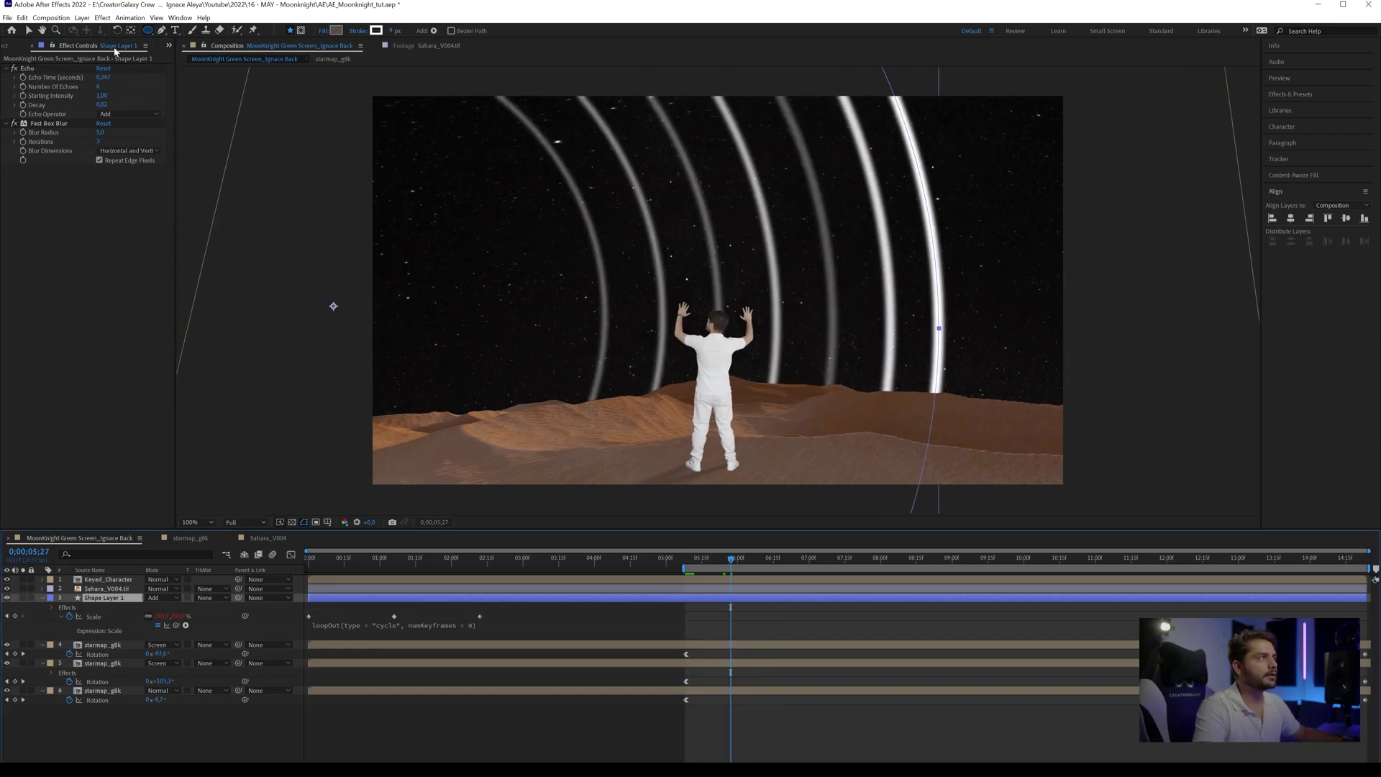
# - Apply a Fill effect to Shape Layer 1 and give it a pale light blue colour
pyautogui.hotkey('ctrl', 'space')
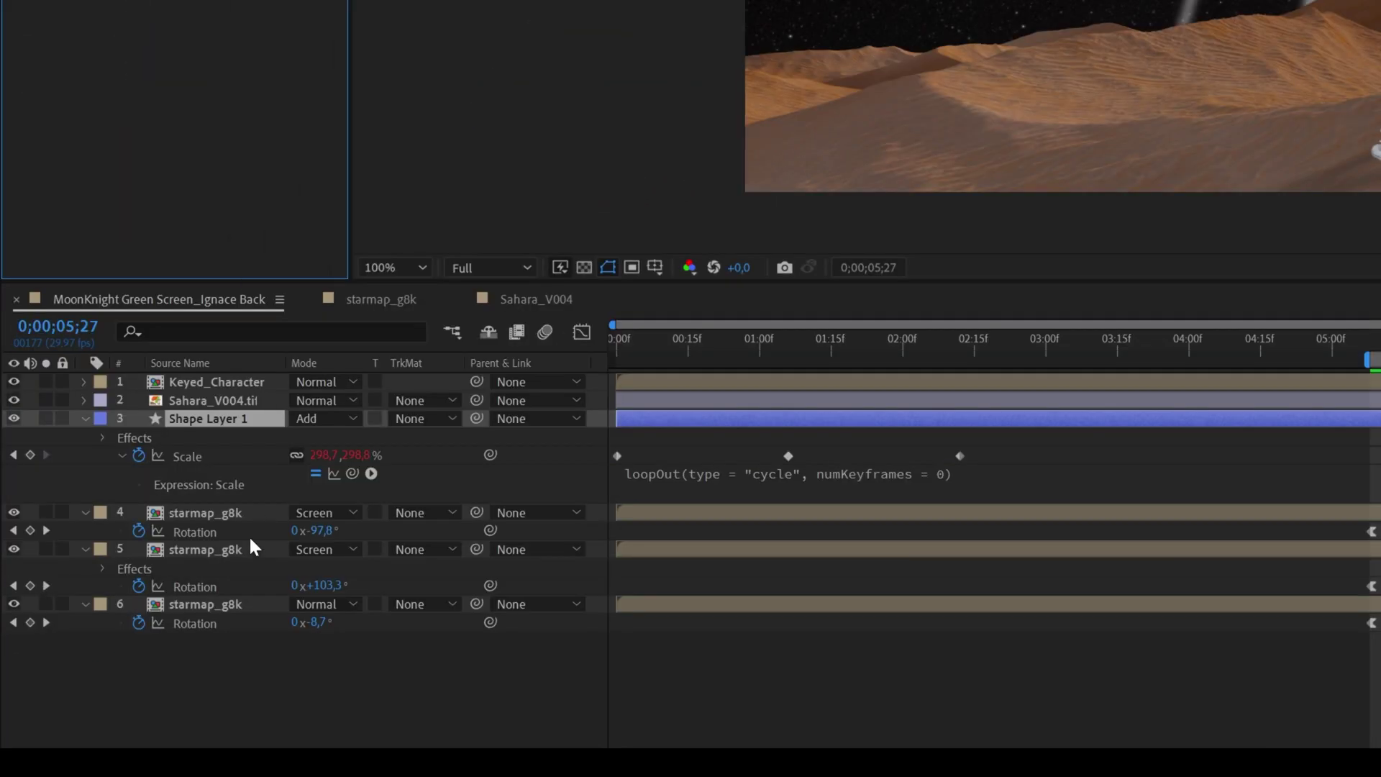
pyautogui.hotkey('ctrl', 'space')
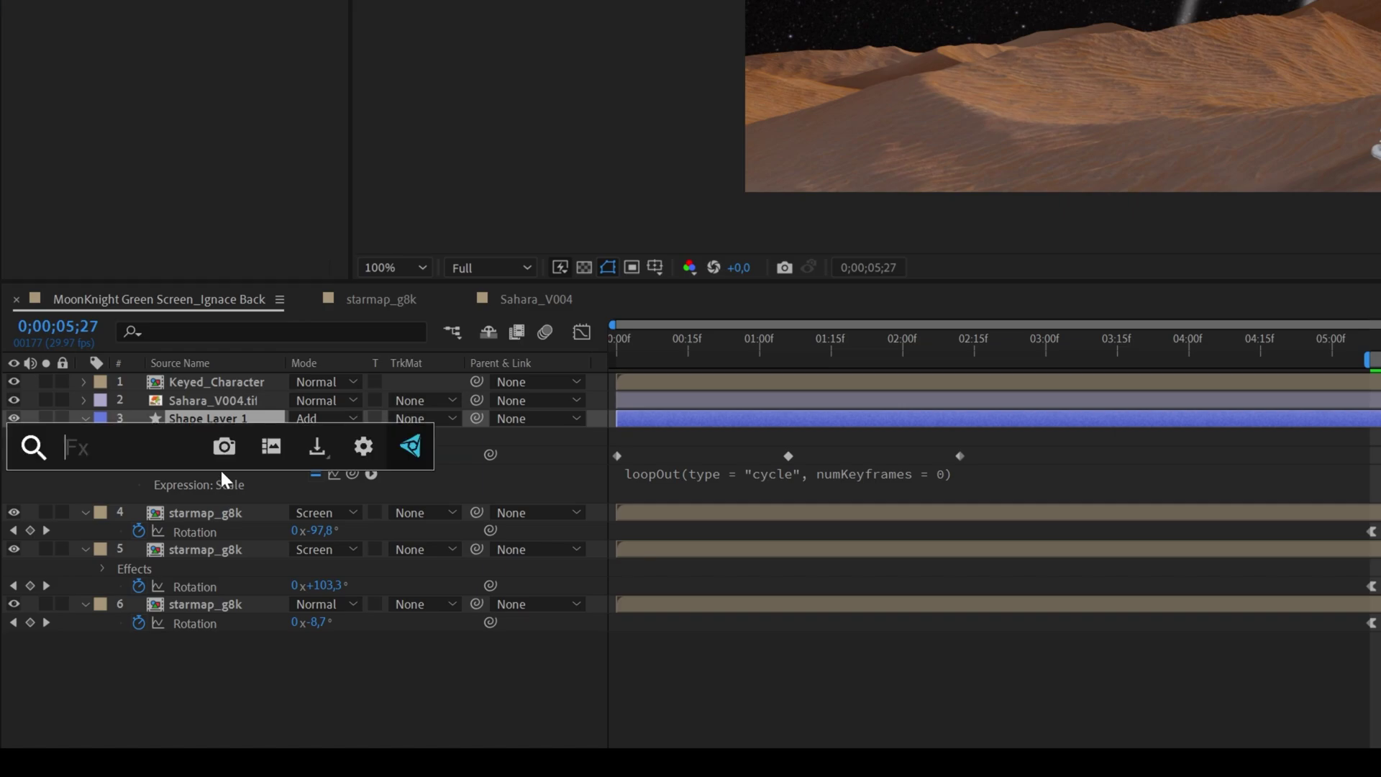
pyautogui.write('fill')
pyautogui.click(129, 503)
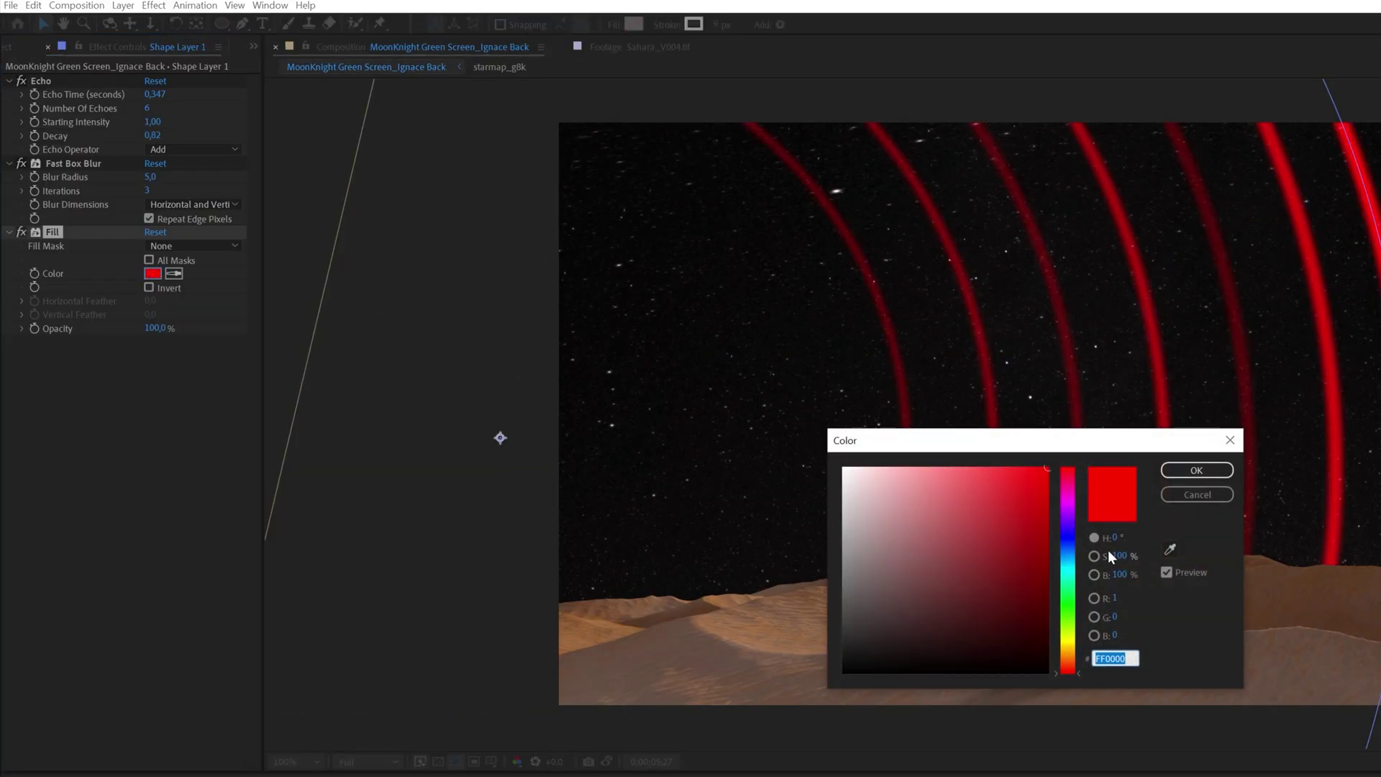
pyautogui.click(1066, 550)
pyautogui.moveTo(918, 489)
pyautogui.mouseDown()
pyautogui.moveTo(877, 467)
pyautogui.moveTo(883, 423)
pyautogui.mouseUp()
pyautogui.press('Return')
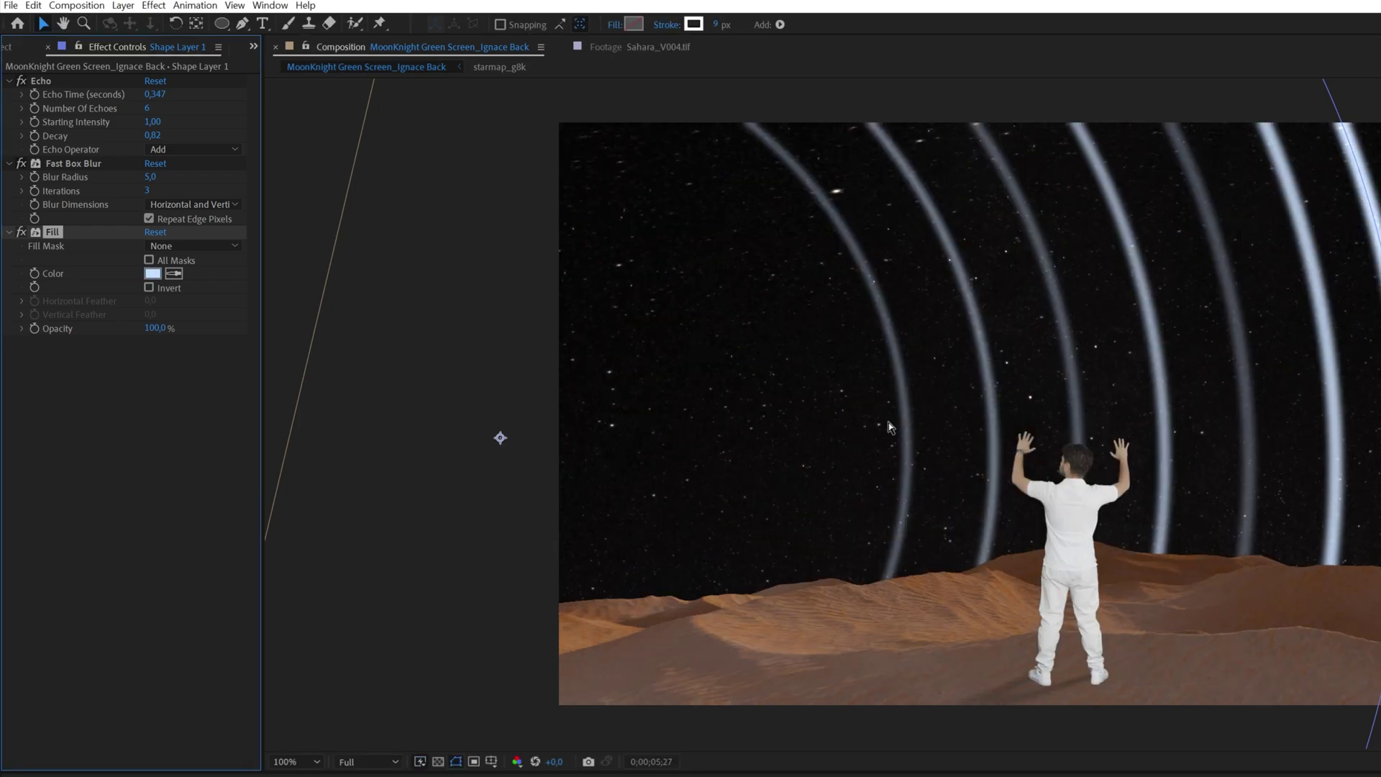
# - Apply the CG Perfect Glow V03 preset to Shape Layer 1 and set the main Glow Radius to 42
pyautogui.hotkey('ctrl', 'space')
pyautogui.write('perfe')
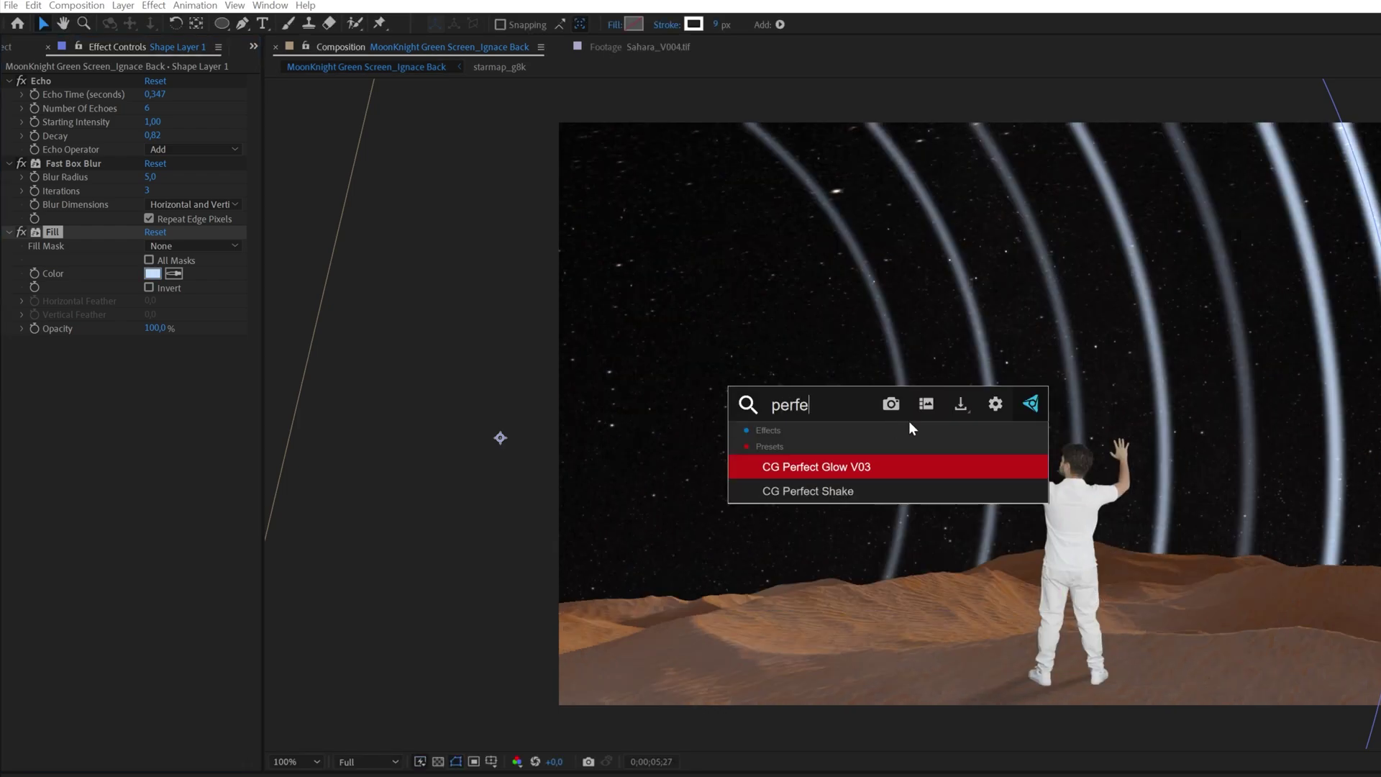
pyautogui.press('Return')
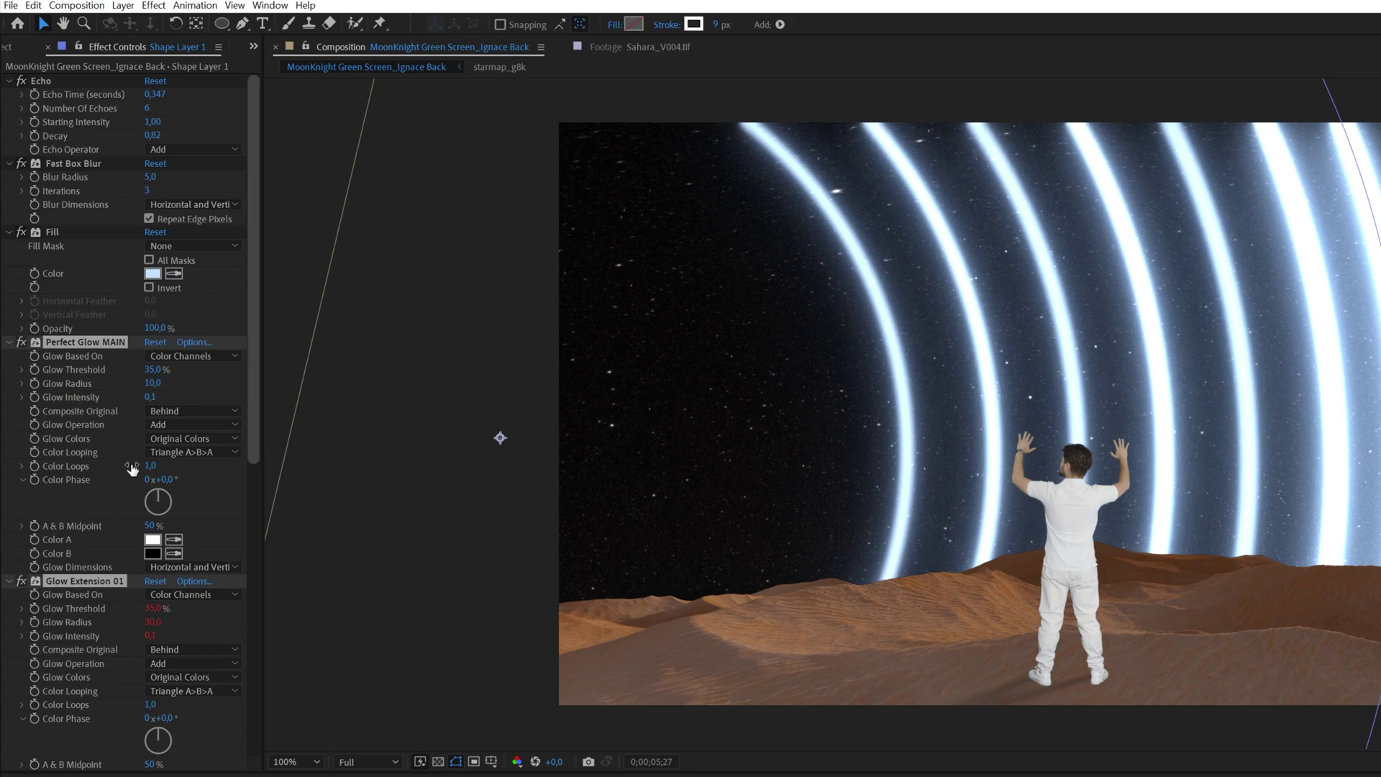
pyautogui.moveTo(153, 382); pyautogui.dragTo(169, 382)
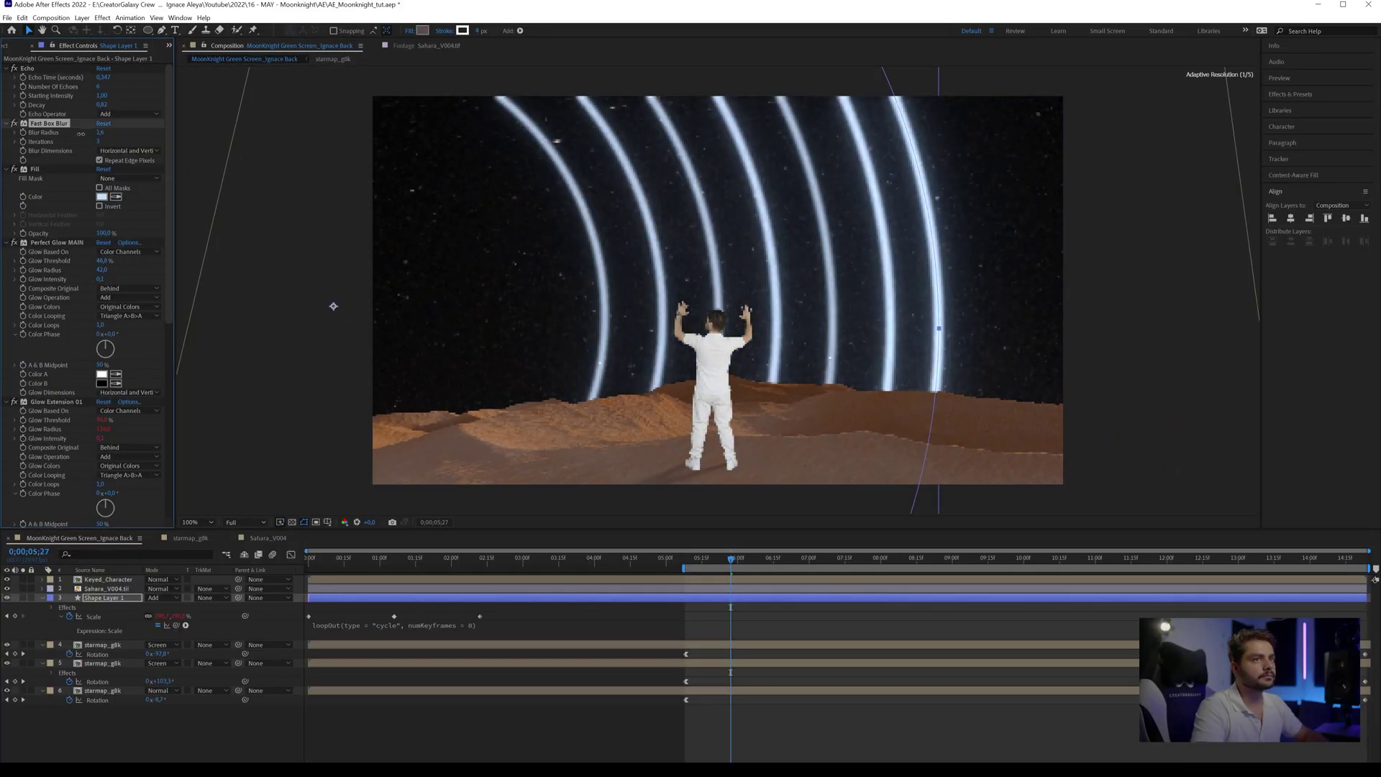
# - Lower the Fast Box Blur's Blur Radius and the Echo's Decay, and check the rings at a later frame
pyautogui.moveTo(81, 133); pyautogui.dragTo(79, 133)
pyautogui.moveTo(101, 105); pyautogui.dragTo(76, 105)
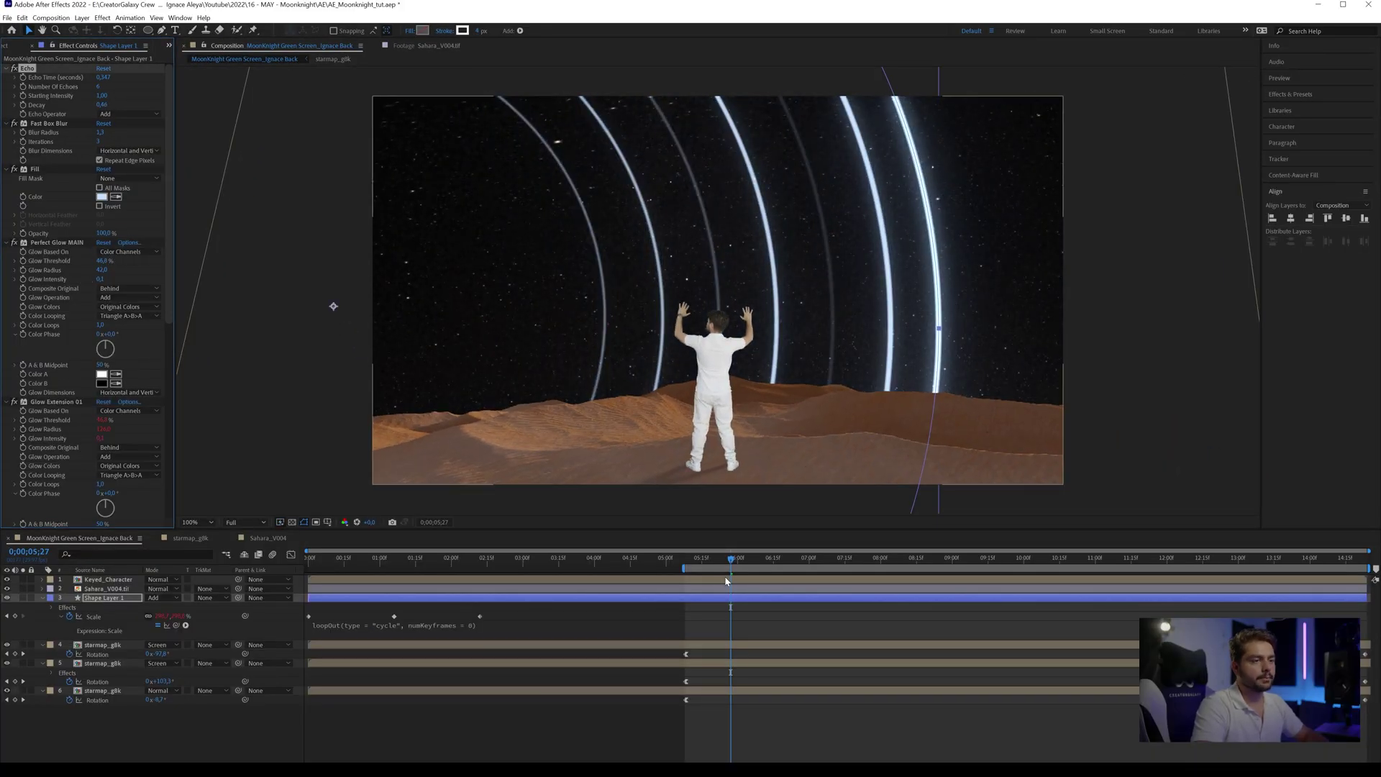
pyautogui.moveTo(762, 562); pyautogui.dragTo(791, 564)
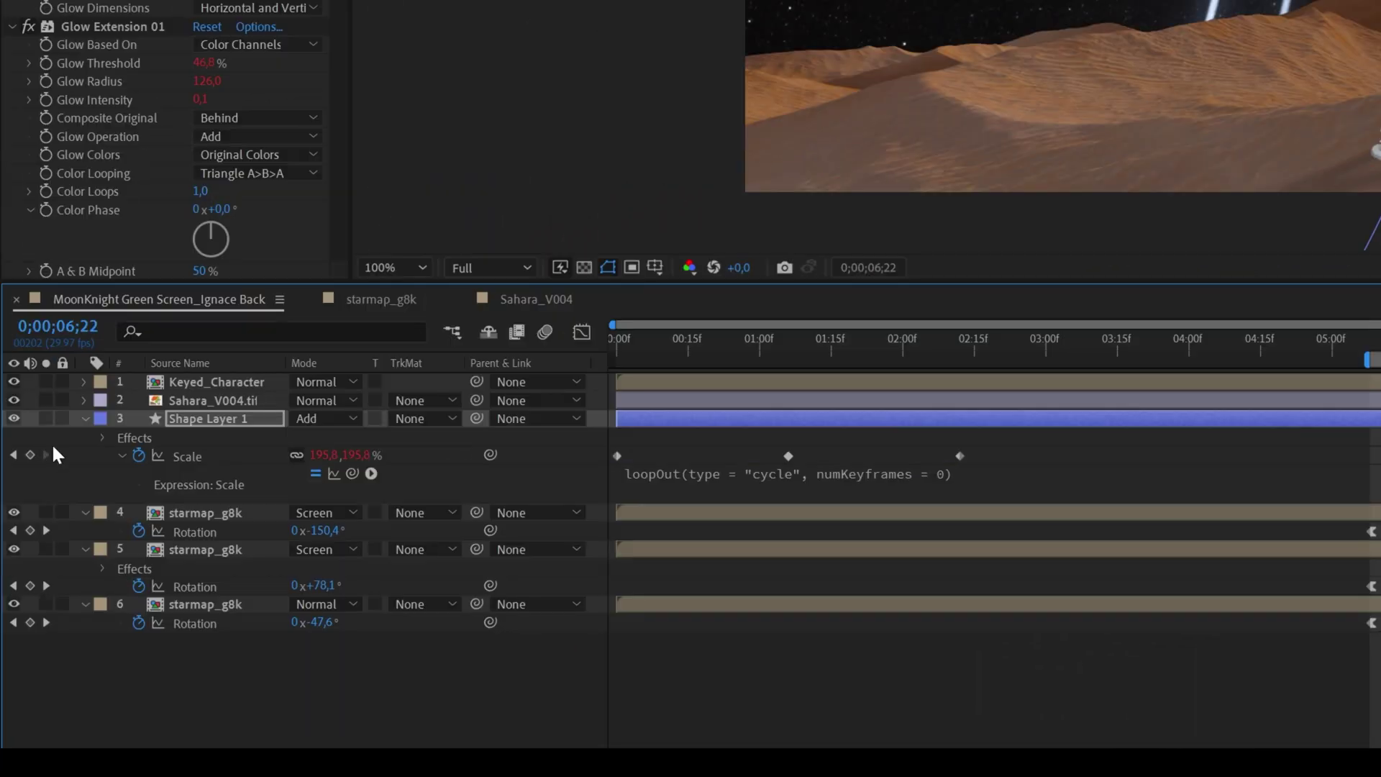
# - Hide Shape Layer 1, enable motion blur on the three starmap_g8k layers and preview the rotating sky
pyautogui.click(7, 597)
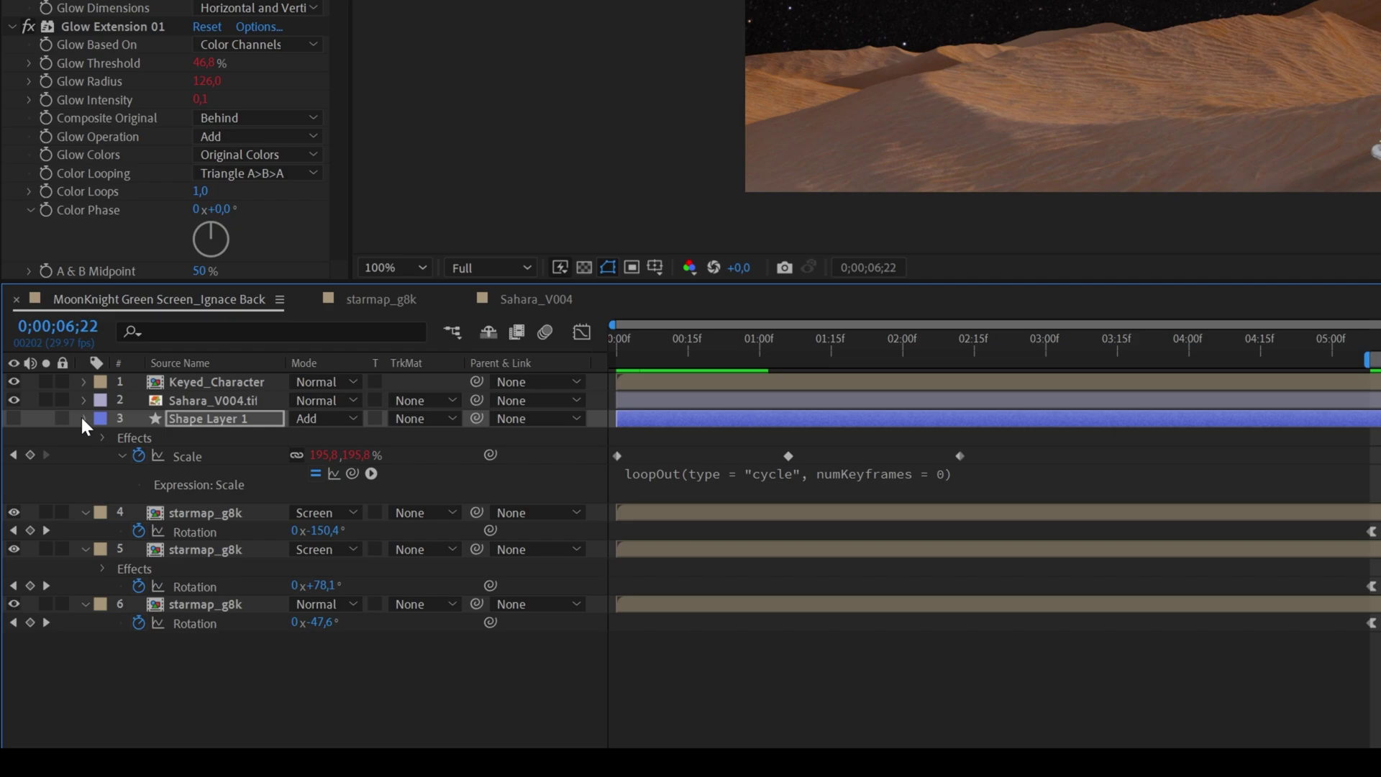
pyautogui.click(80, 414)
pyautogui.click(234, 434)
pyautogui.keyDown('shift'); pyautogui.click(238, 529); pyautogui.keyUp('shift')
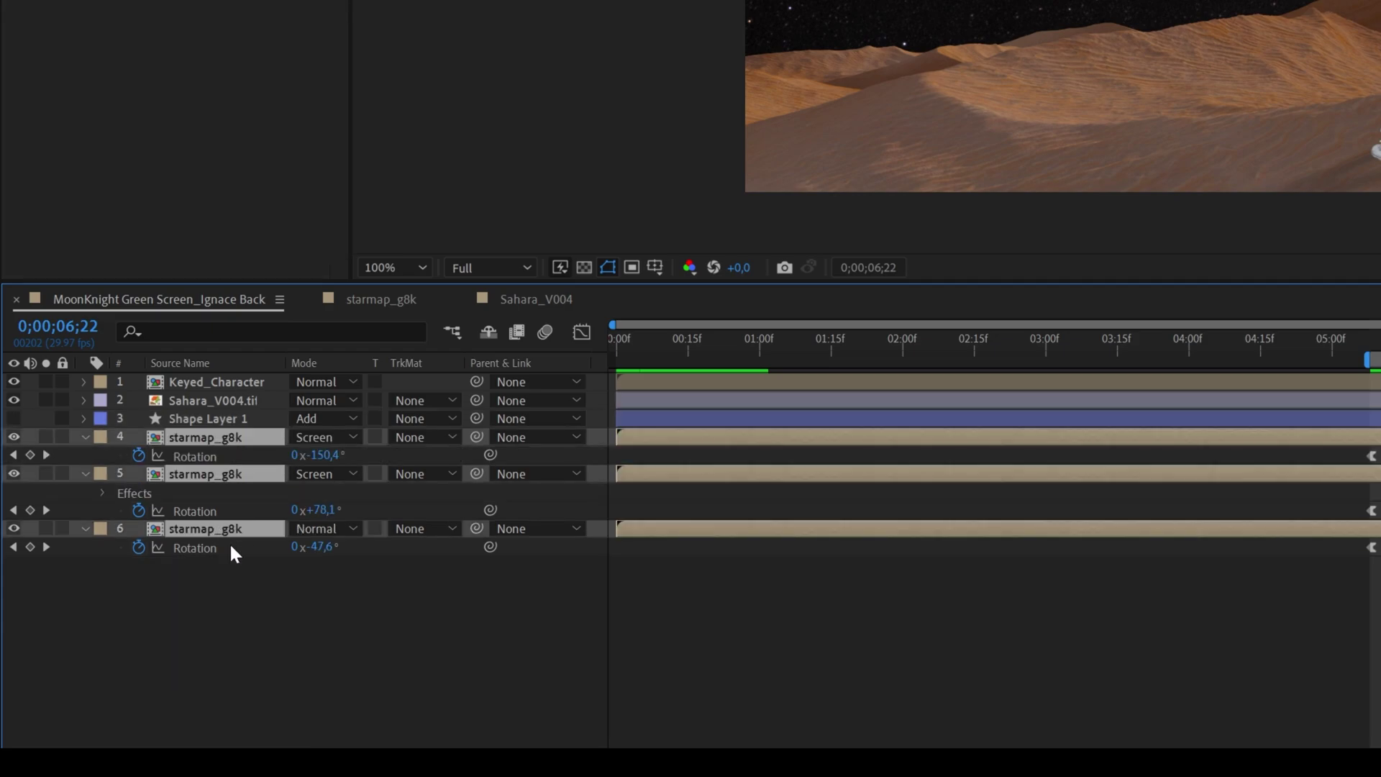
pyautogui.press('F4')
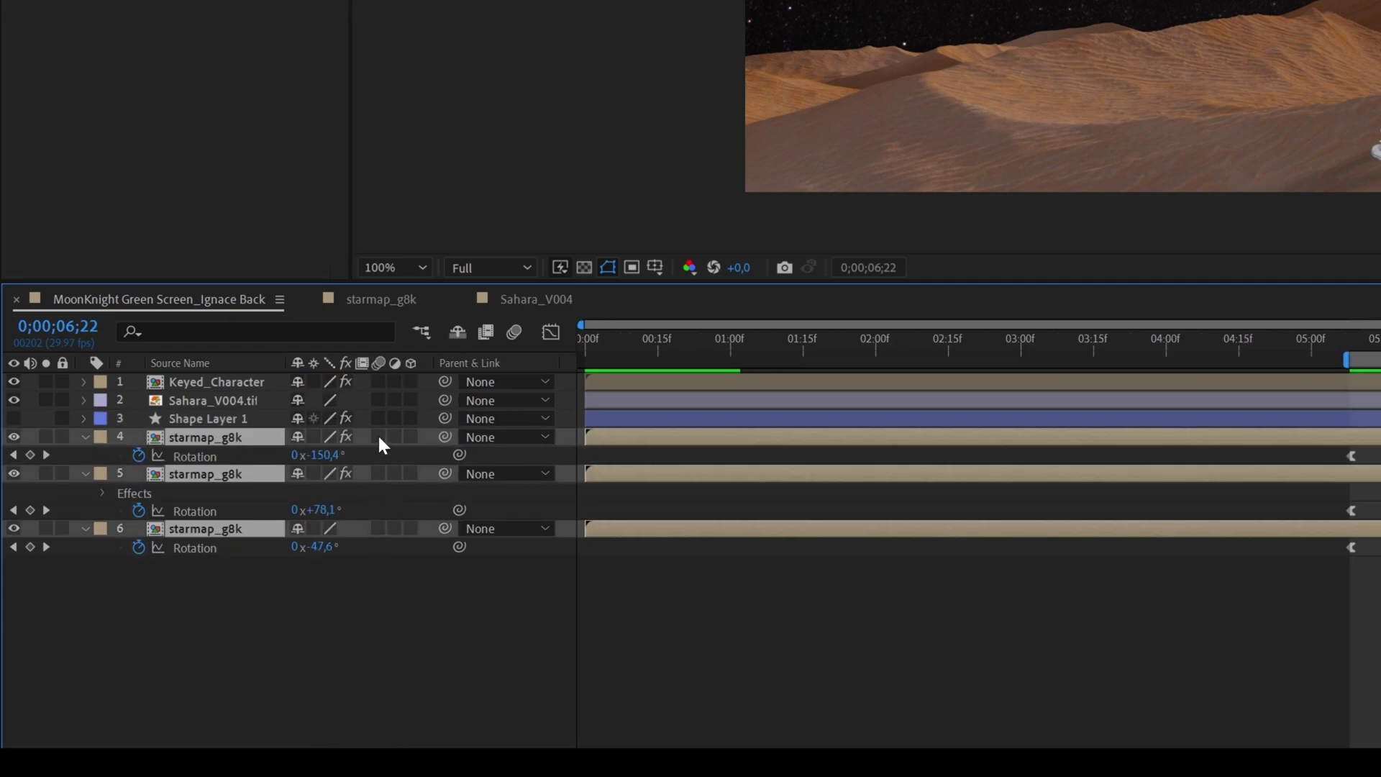
pyautogui.click(377, 433)
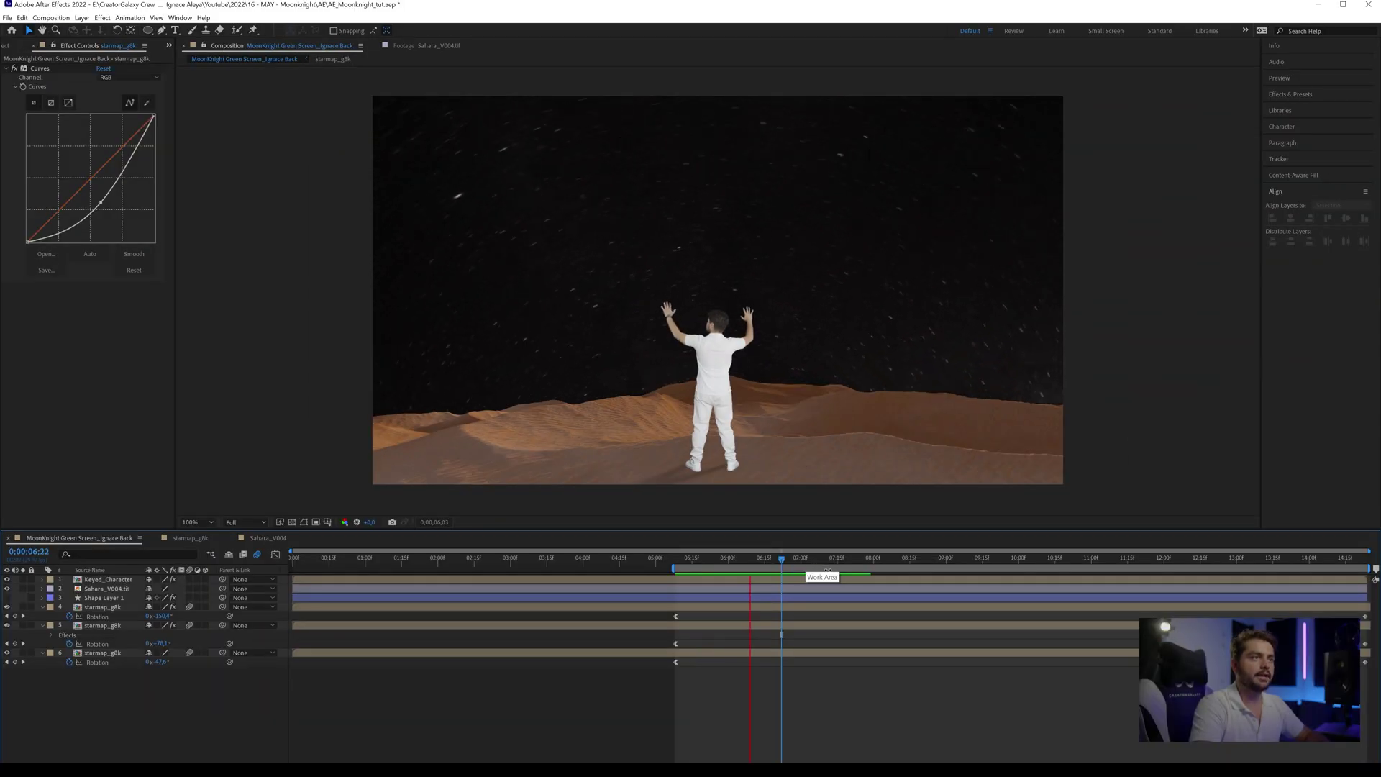
pyautogui.click(834, 566)
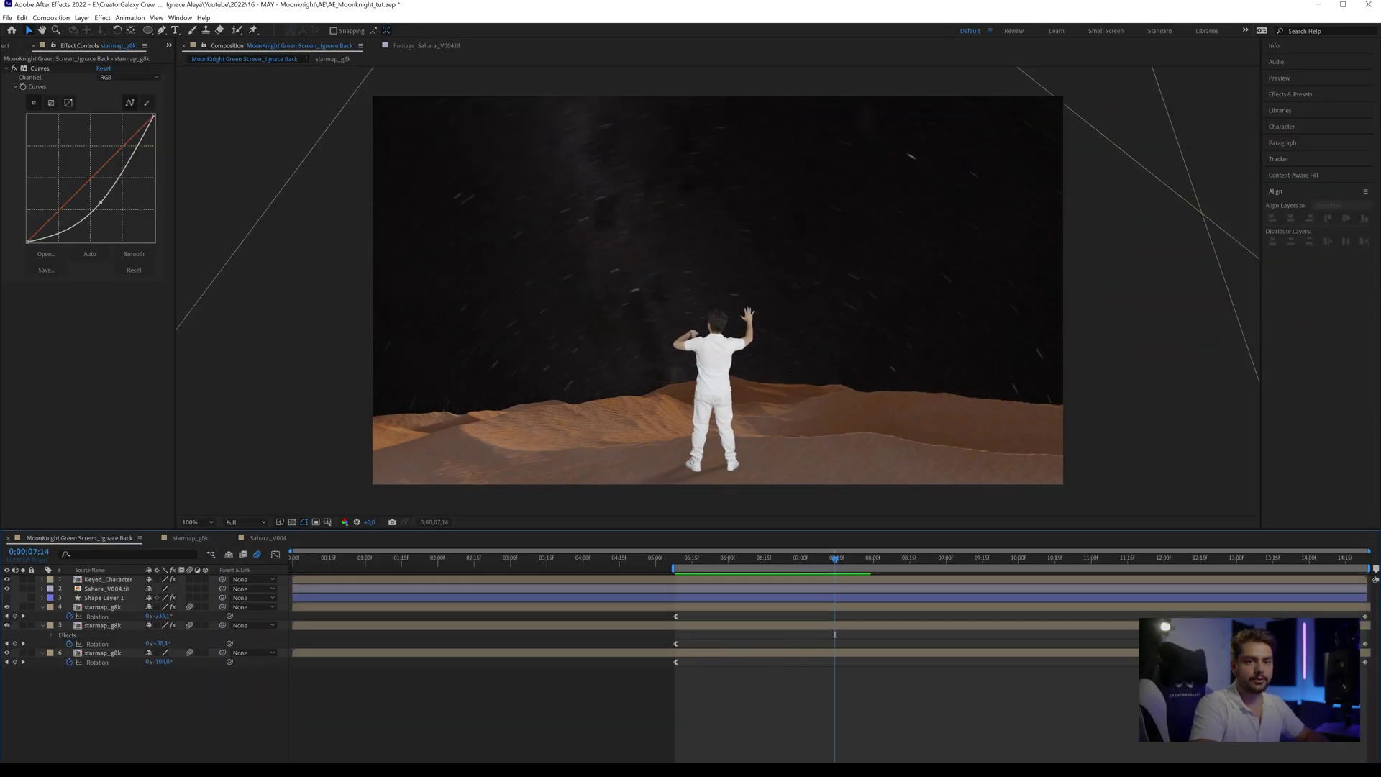
# - Set the composition's motion blur Shutter Angle to 360 and preview the star trails
pyautogui.rightClick(183, 696)
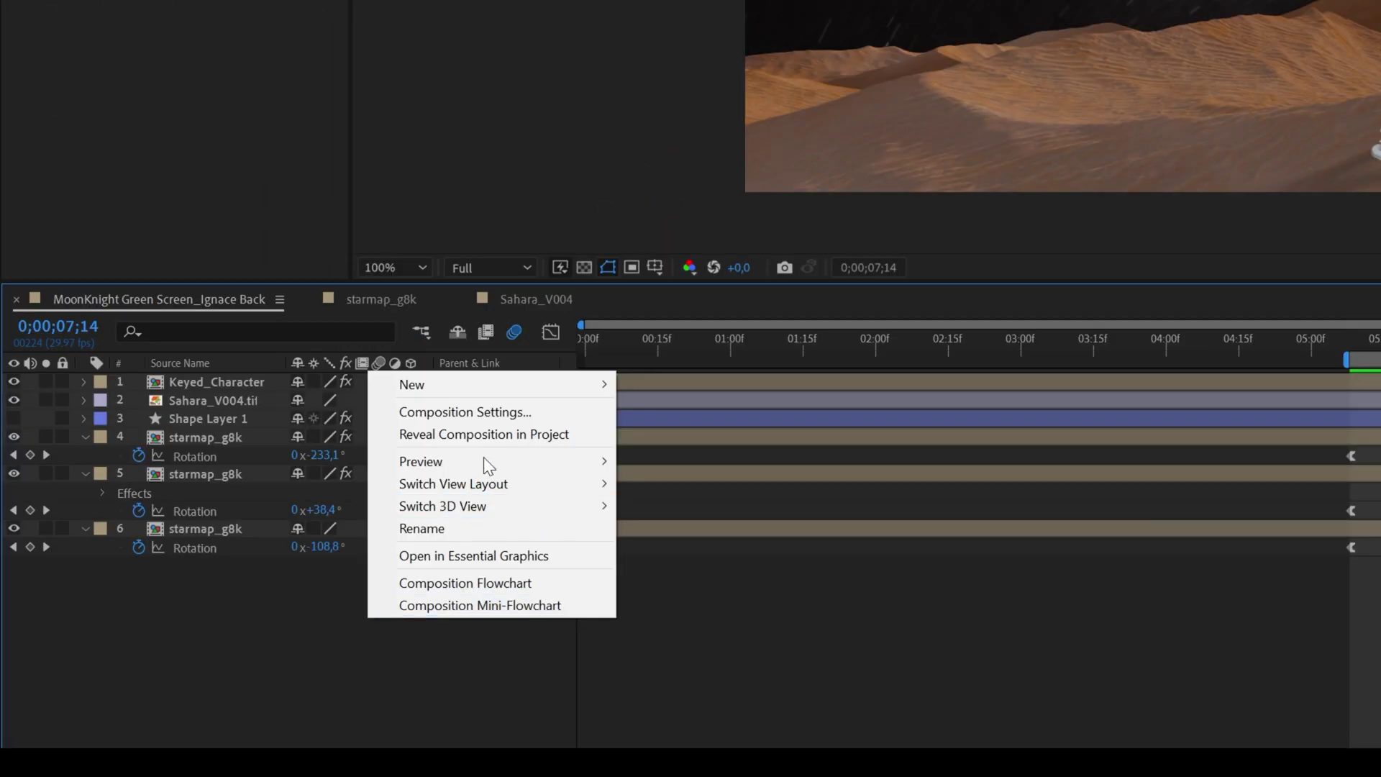
pyautogui.click(240, 592)
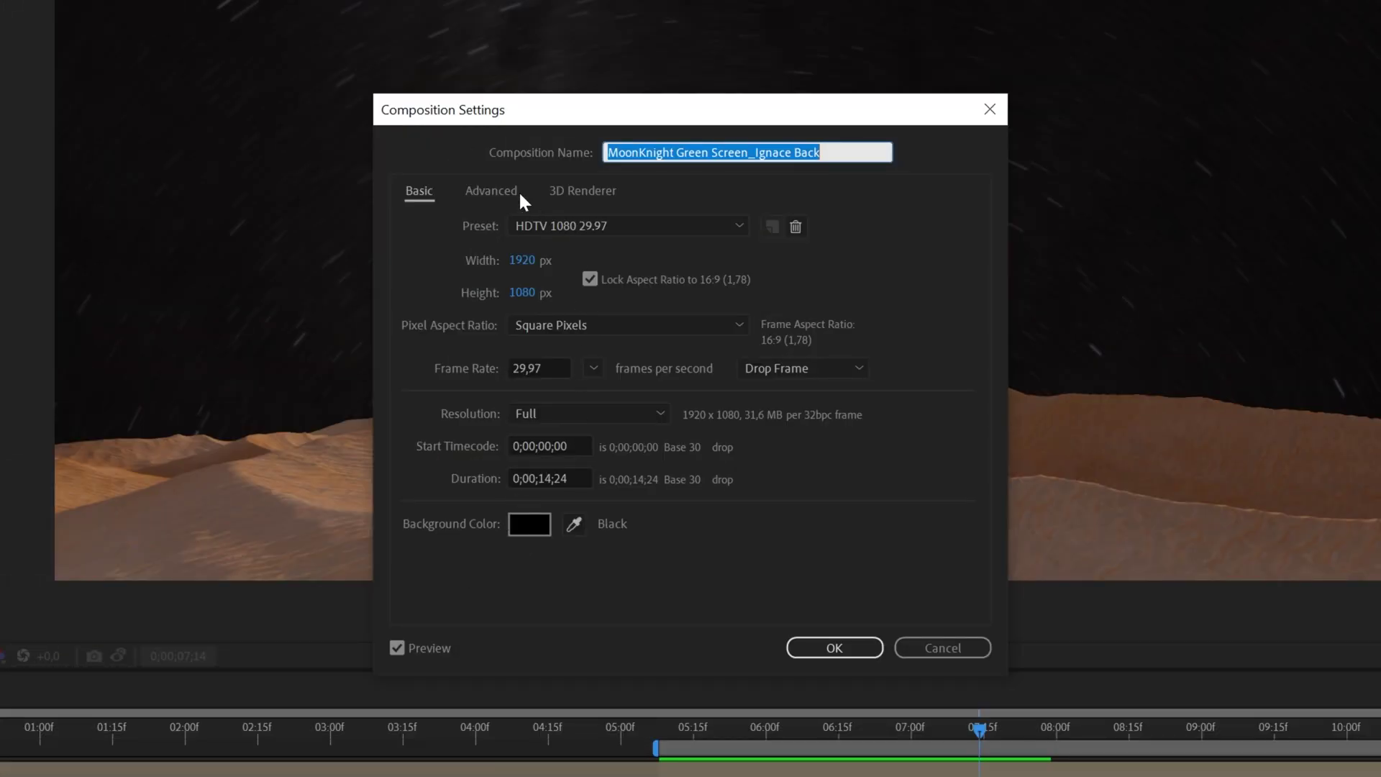
pyautogui.click(497, 191)
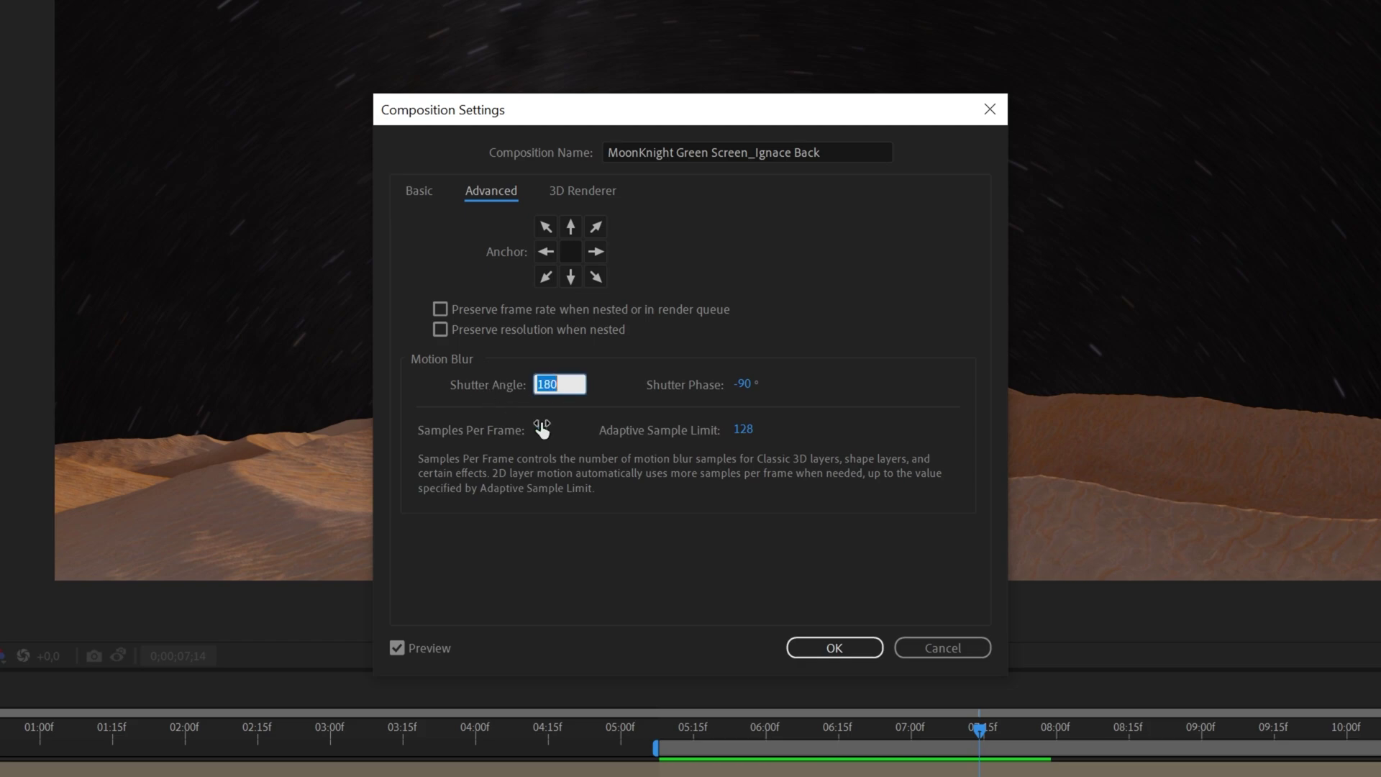
pyautogui.write('360')
pyautogui.press('Return')
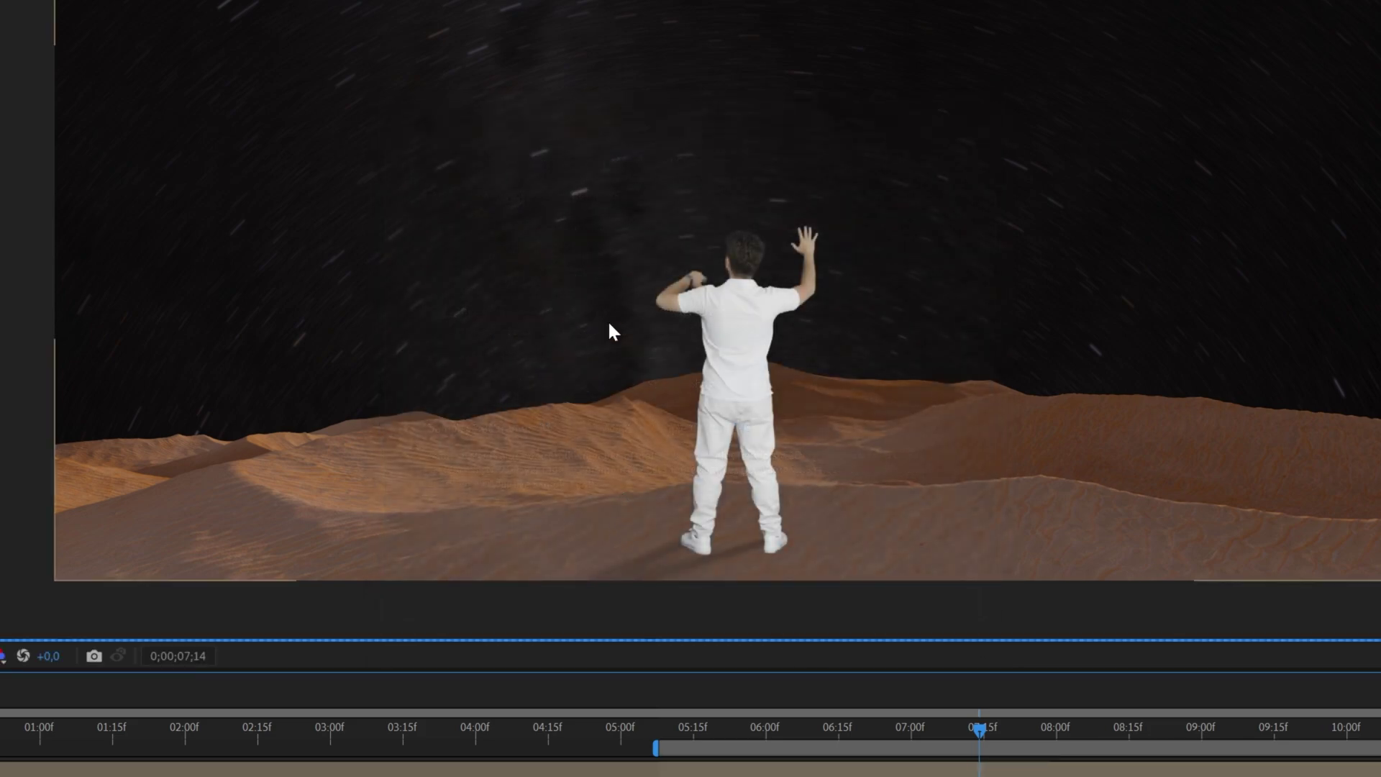
pyautogui.press('space')
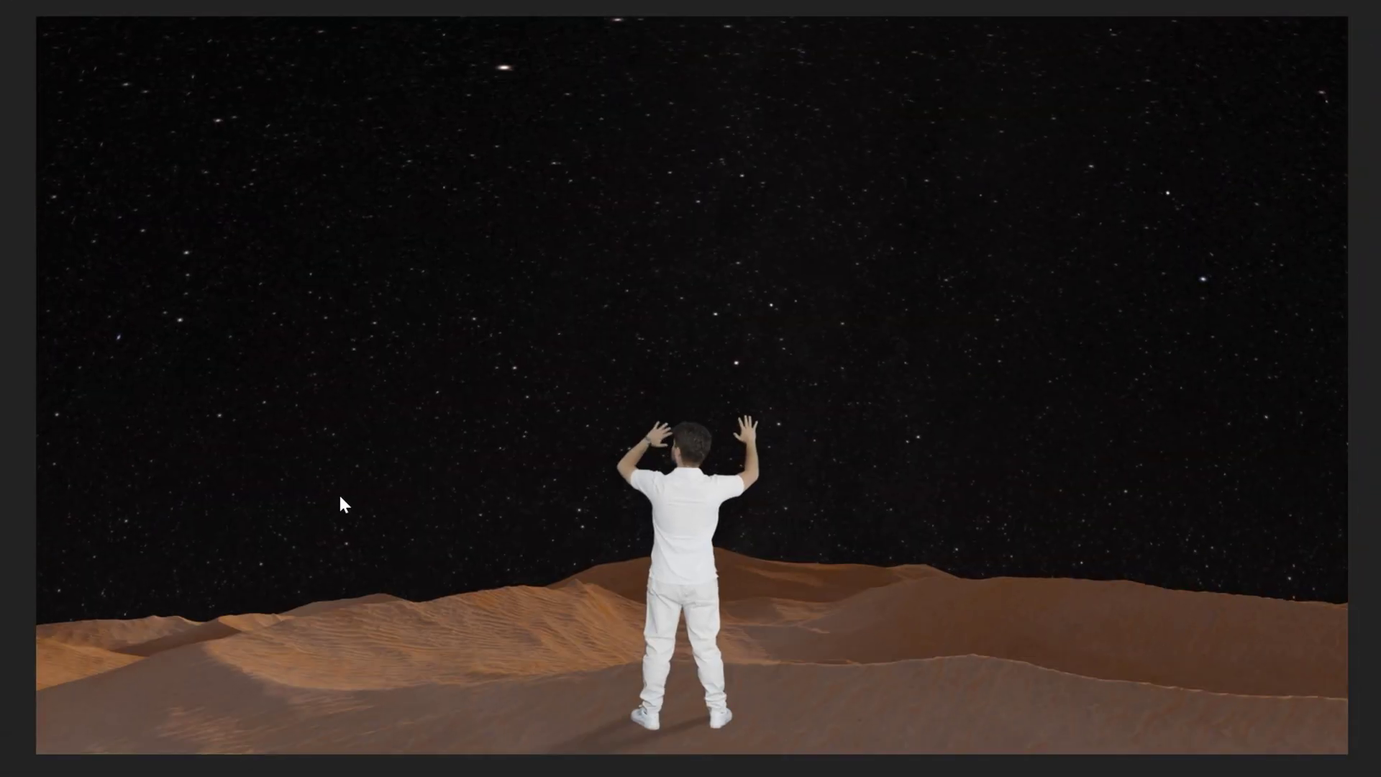
pyautogui.press('space')
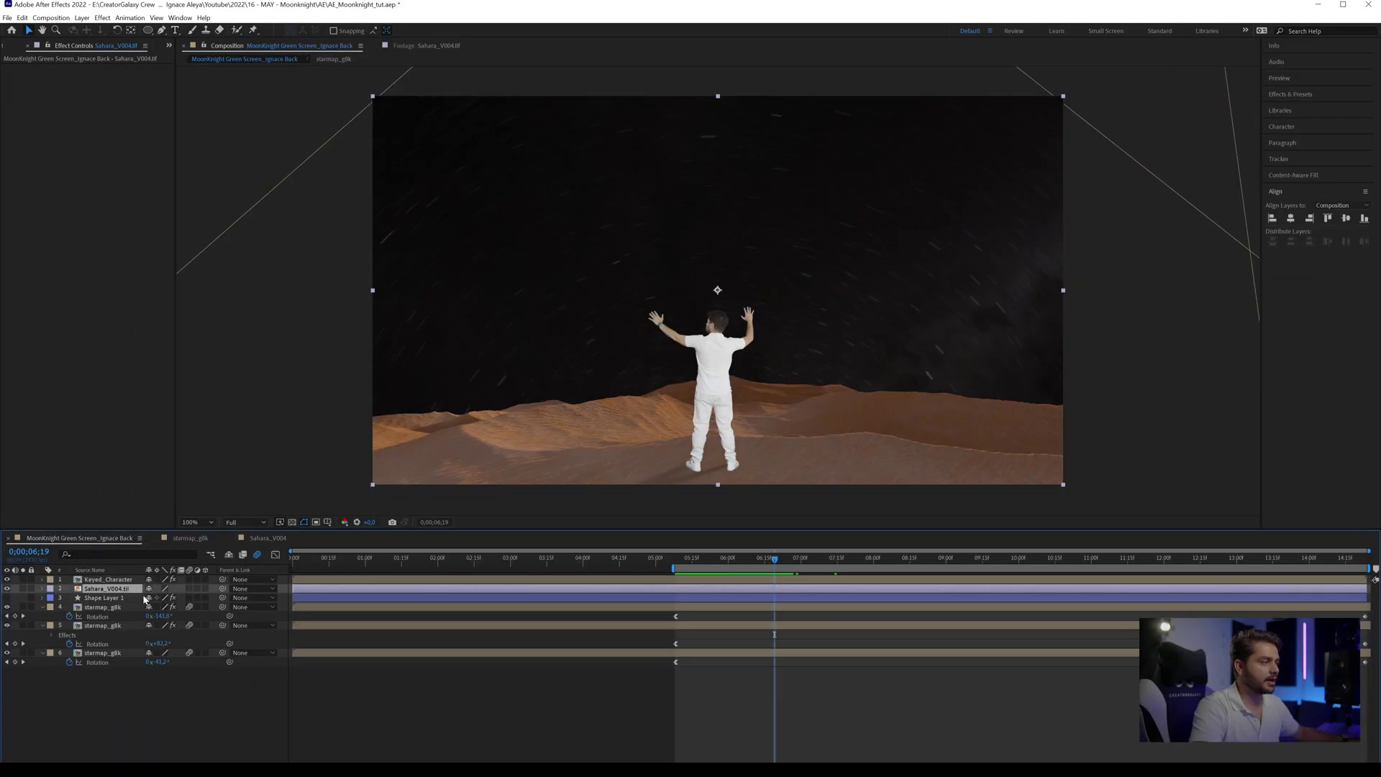
# - Scale the Sahara_V004.tif layer to 135% and move it up until the dunes sit behind the man
pyautogui.press('s')
pyautogui.moveTo(181, 598); pyautogui.dragTo(200, 601)
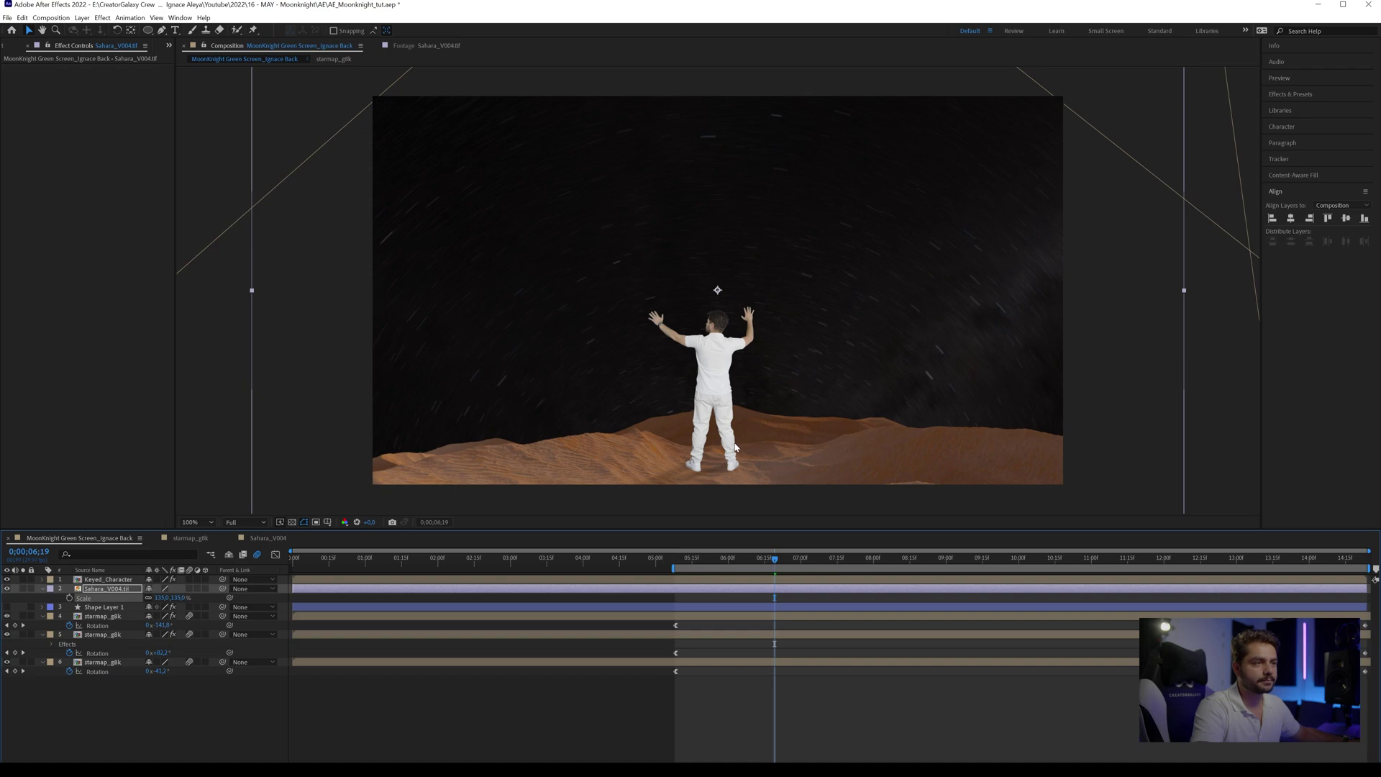
pyautogui.moveTo(735, 447); pyautogui.dragTo(733, 405)
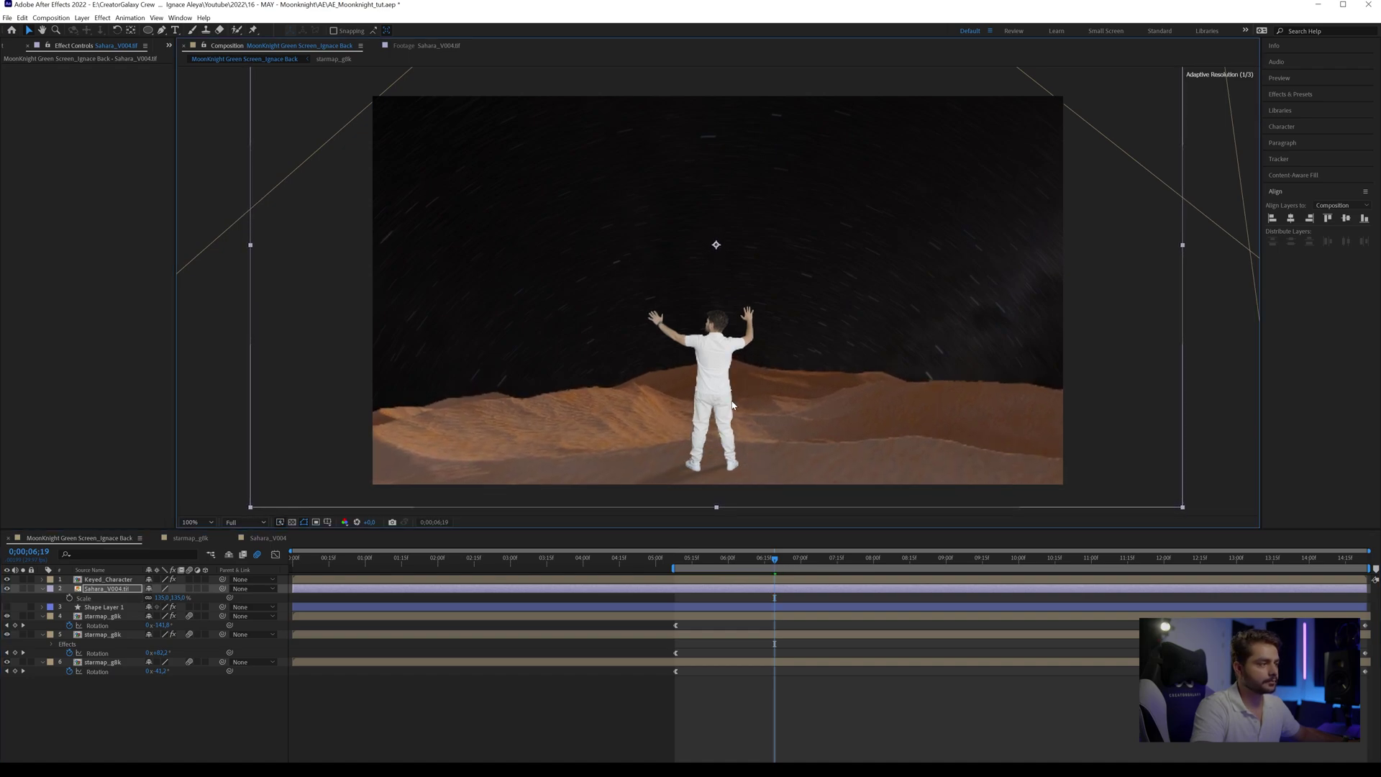
# - Apply Curves to the Sahara_V004.tif layer and raise the RGB midtones to brighten the dunes
pyautogui.hotkey('ctrl', 'space')
pyautogui.write('curves')
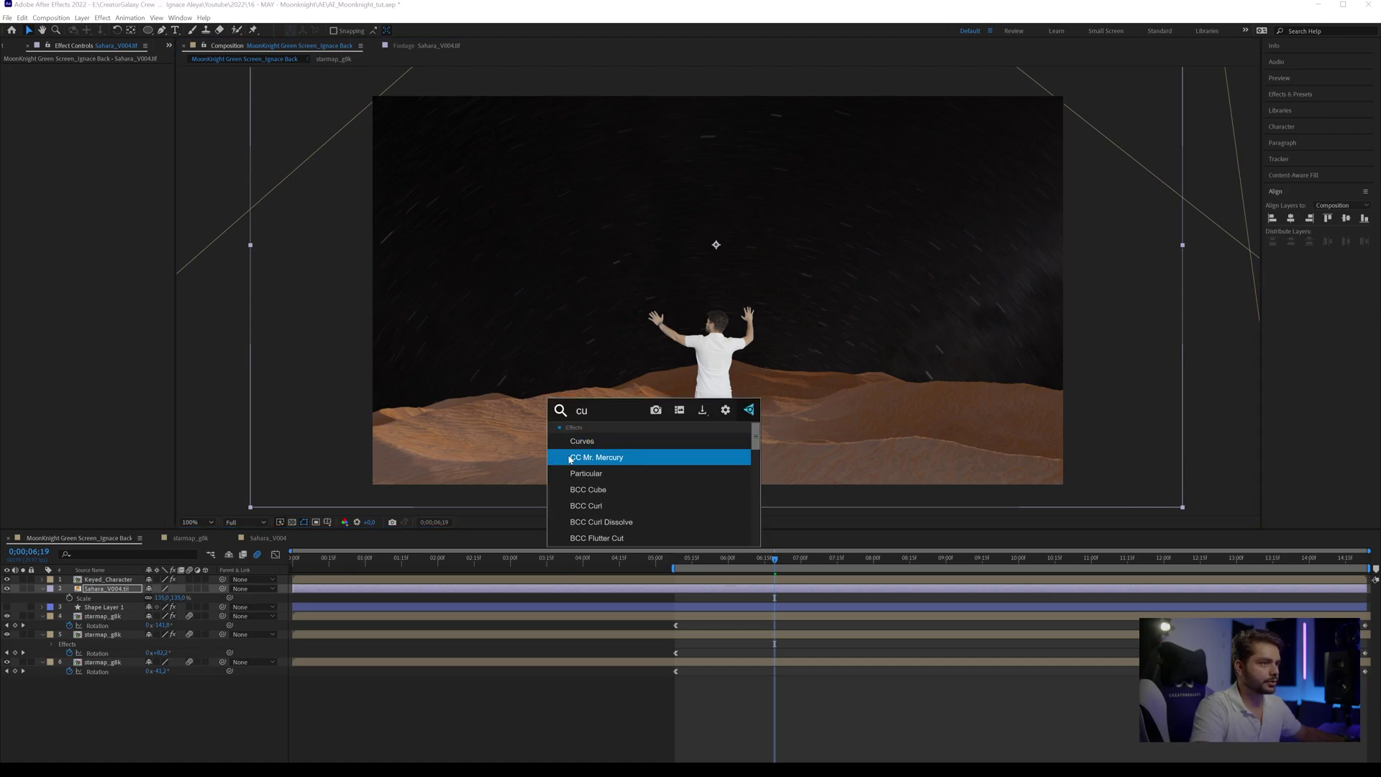
pyautogui.press('Return')
pyautogui.moveTo(92, 186); pyautogui.dragTo(94, 193)
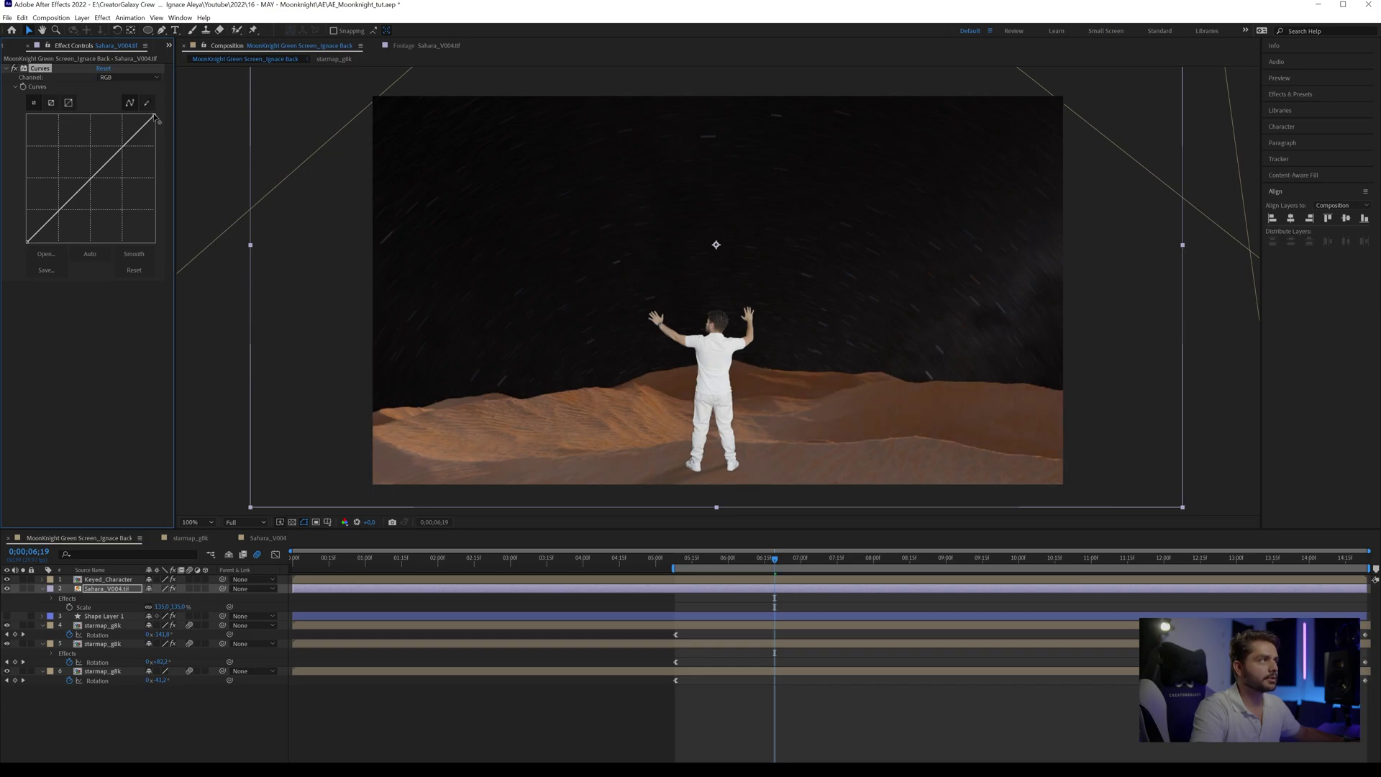
pyautogui.moveTo(164, 152); pyautogui.dragTo(155, 115)
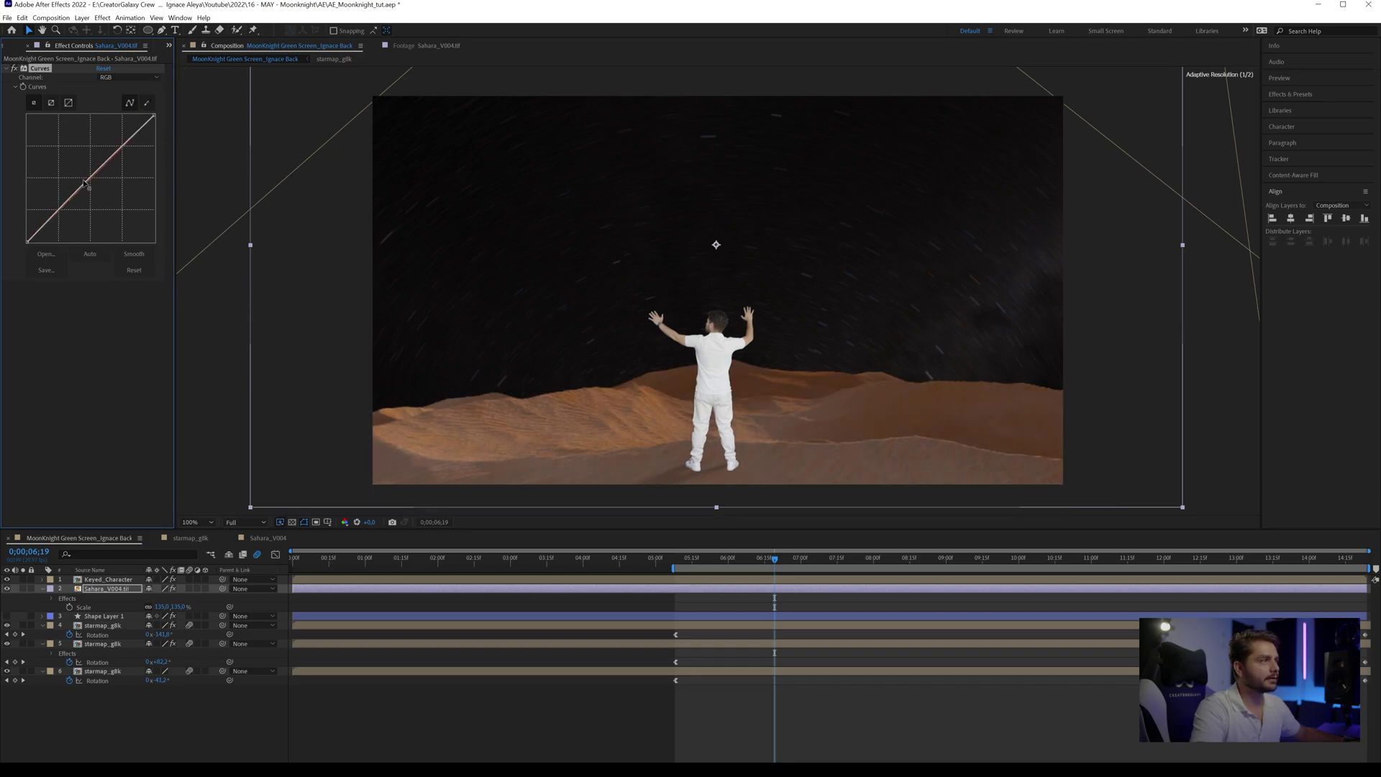
pyautogui.moveTo(84, 184); pyautogui.dragTo(80, 173)
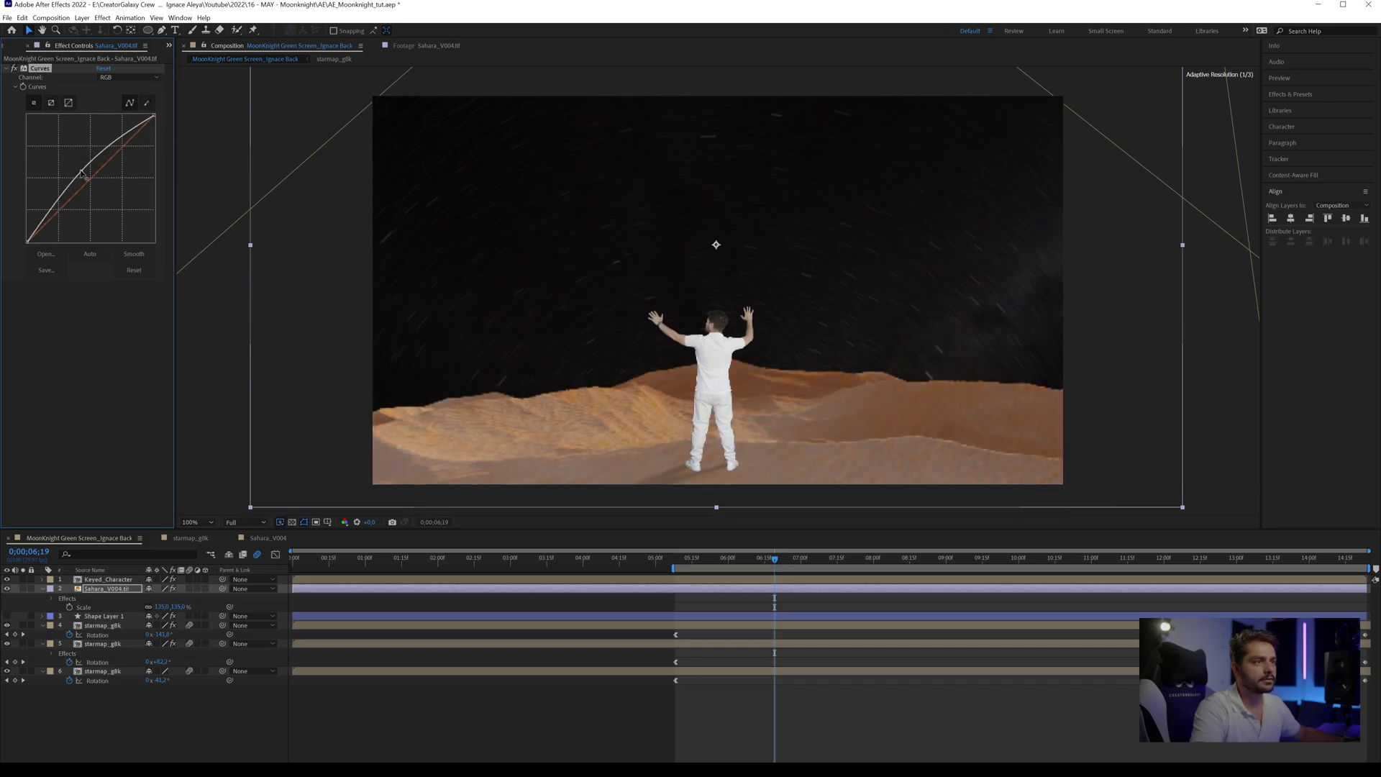
# - Apply the Tint effect to the Sahara_V004.tif layer and set Amount to Tint to 35% to desaturate the dunes
pyautogui.hotkey('ctrl', 'space')
pyautogui.write('tint')
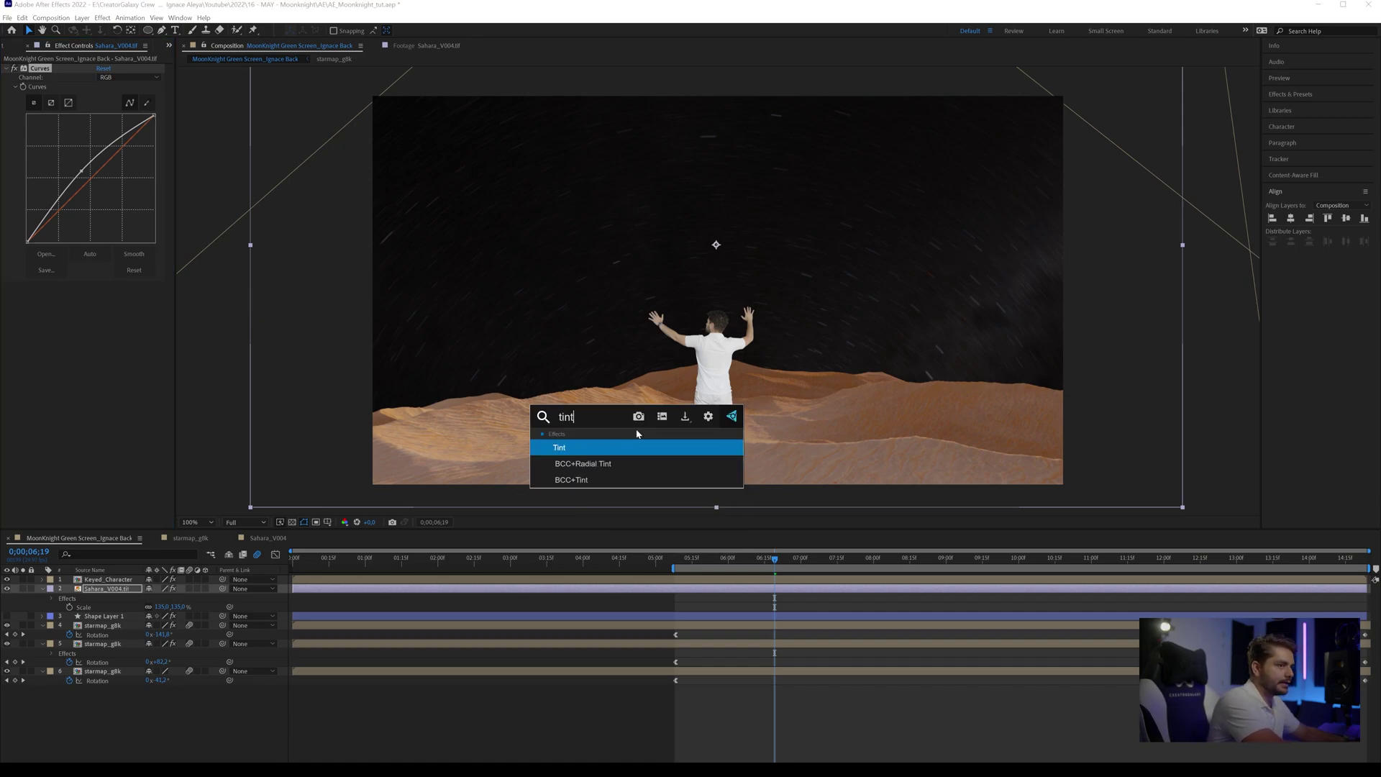
pyautogui.press('Return')
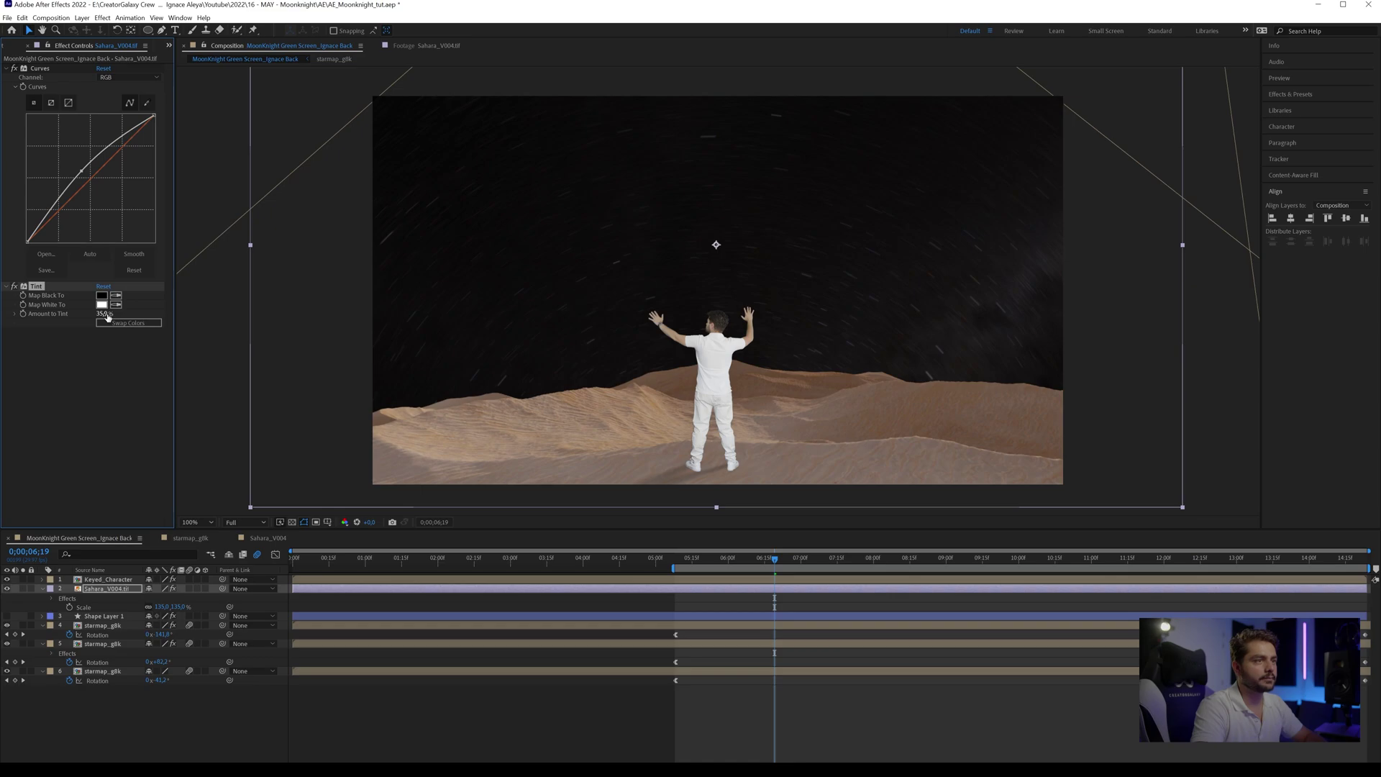
pyautogui.click(92, 392)
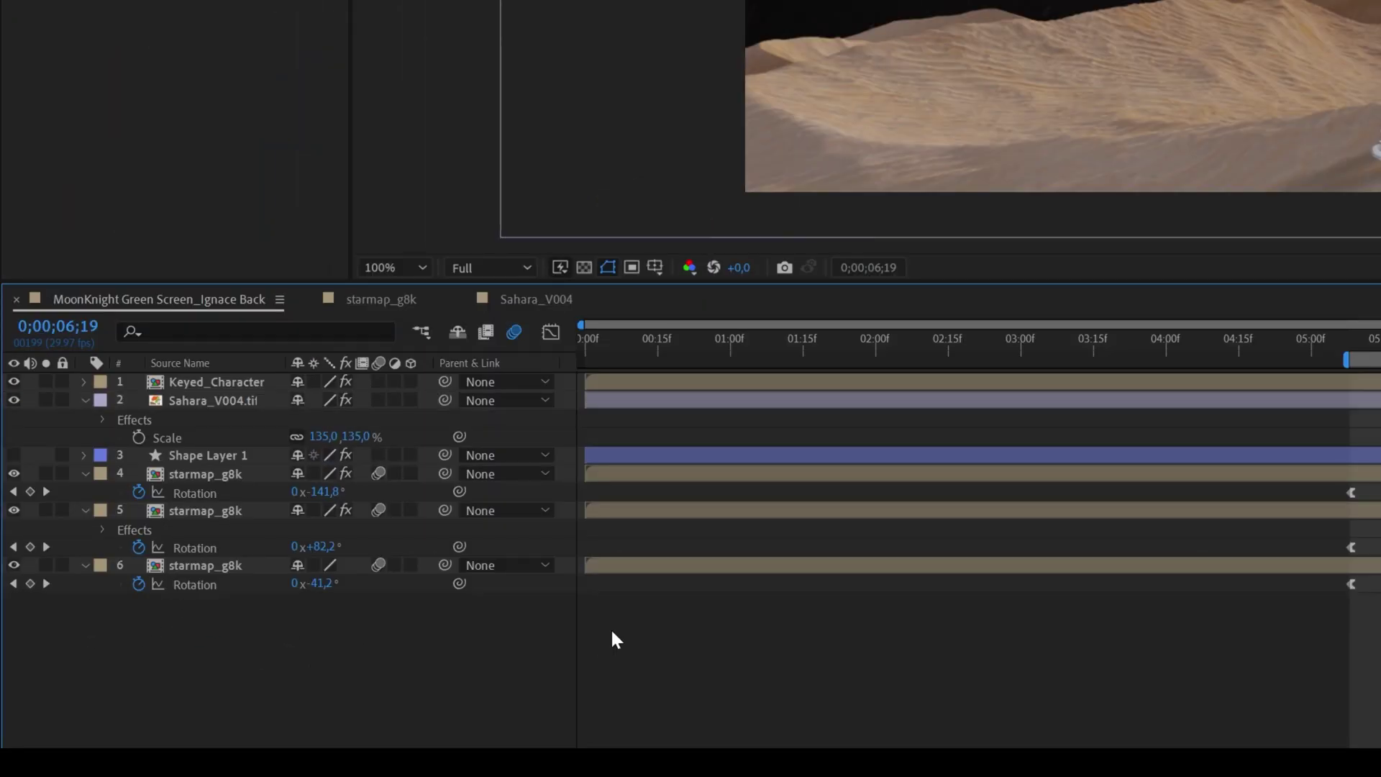
# - Create an adjustment layer above all other layers and apply the Curves effect to it
pyautogui.rightClick(125, 716)
pyautogui.moveTo(348, 424)
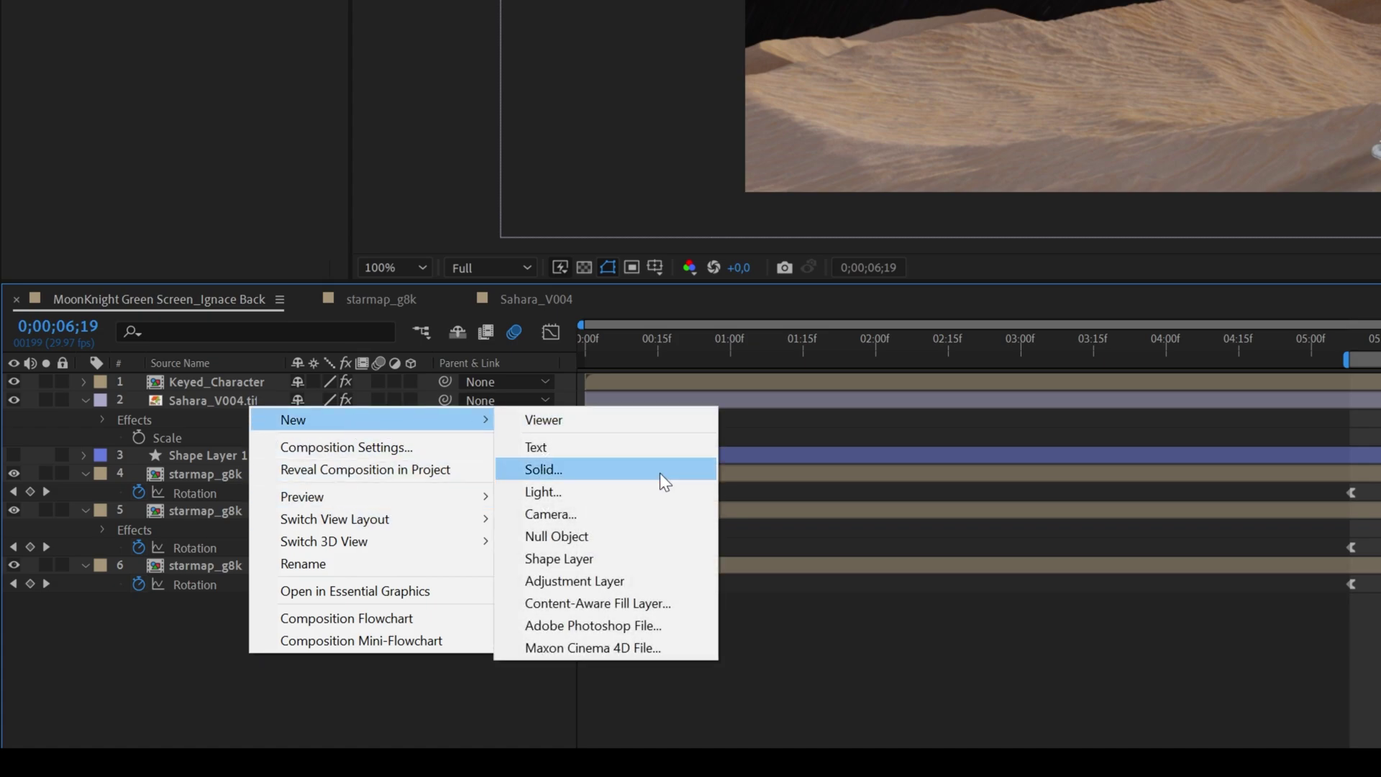
pyautogui.click(610, 581)
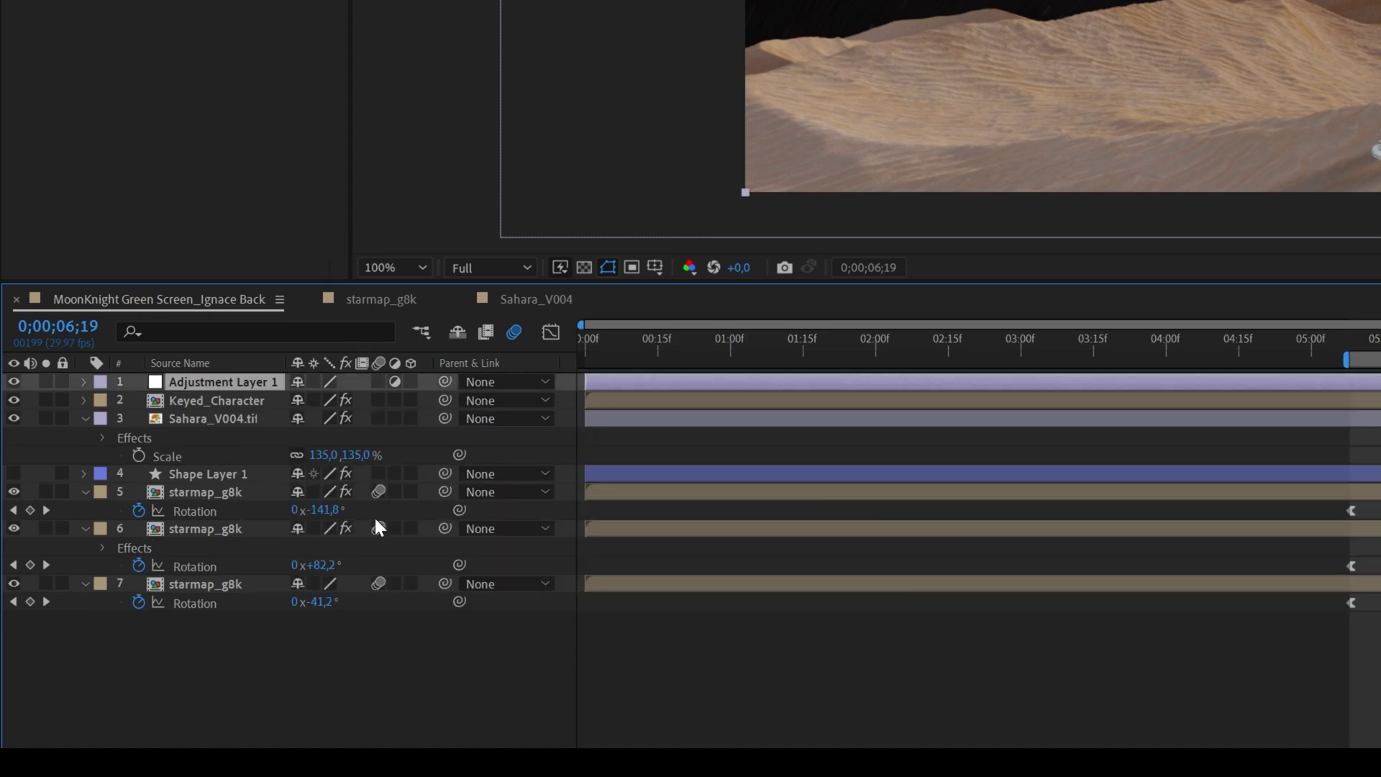
pyautogui.hotkey('ctrl', 'space')
pyautogui.write('curv')
pyautogui.press('Return')
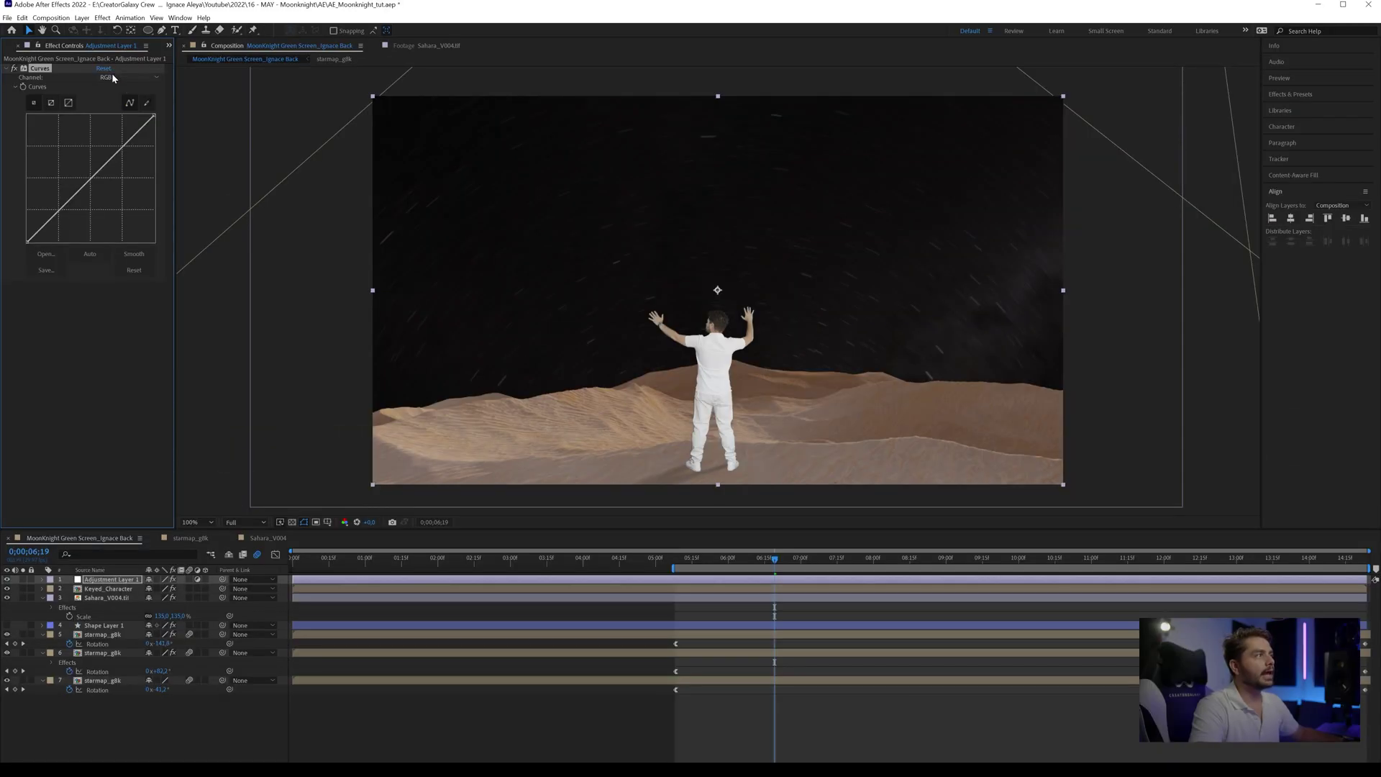
# - Lower the RGB highlights and midtones in the top adjustment layer's Curves to darken the whole shot to night
pyautogui.click(129, 77)
pyautogui.click(124, 90)
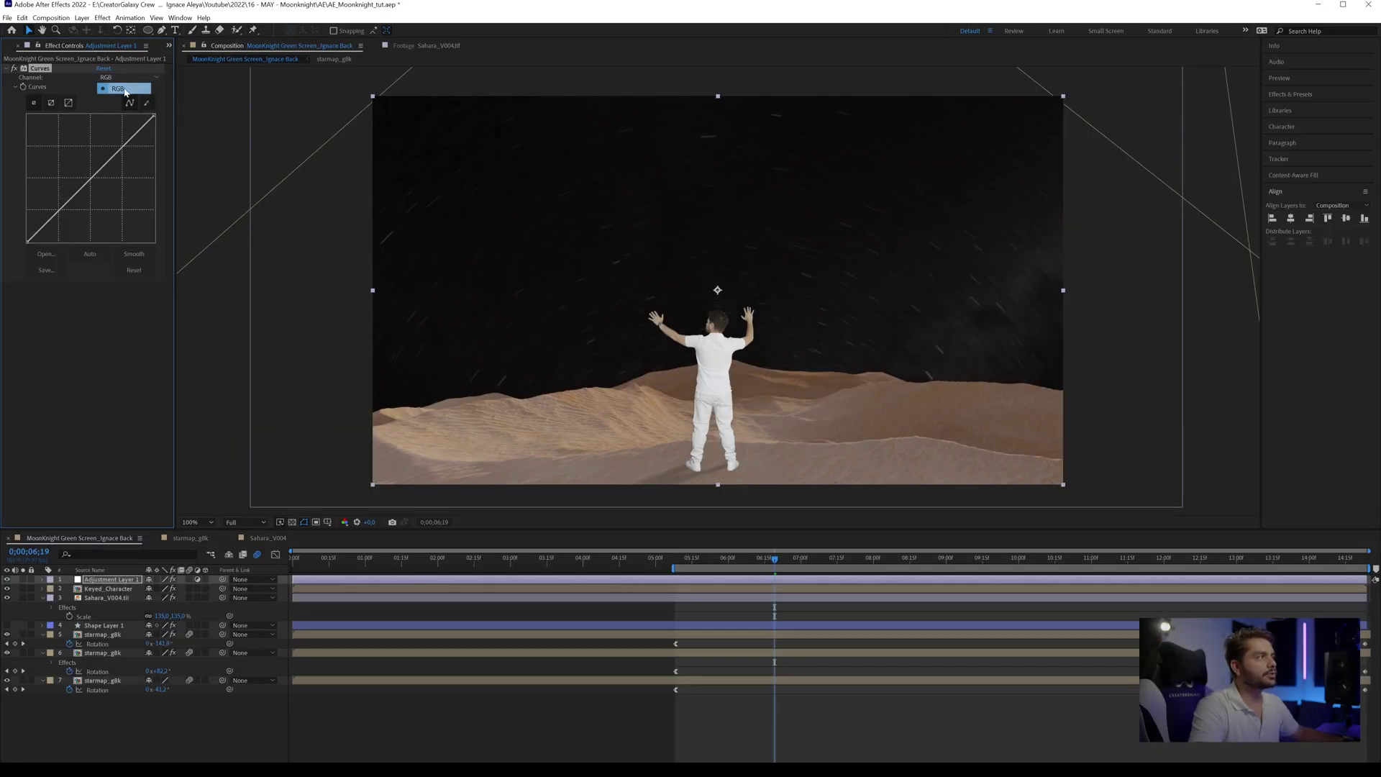
pyautogui.moveTo(157, 118); pyautogui.dragTo(174, 160)
pyautogui.moveTo(89, 209); pyautogui.dragTo(91, 214)
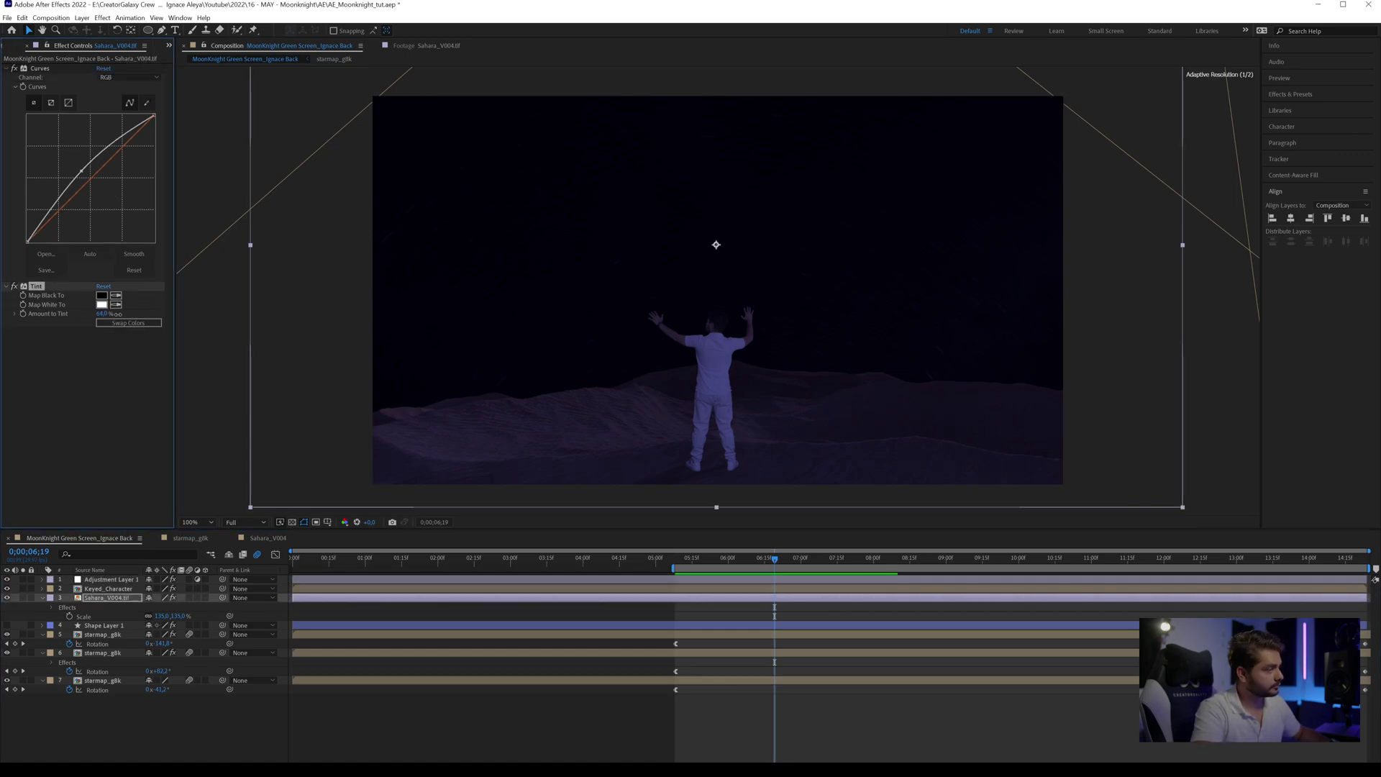
# - Add an adjustment layer directly above the starmap layers and apply Curves with strongly raised RGB values to brighten the stars
pyautogui.rightClick(156, 735)
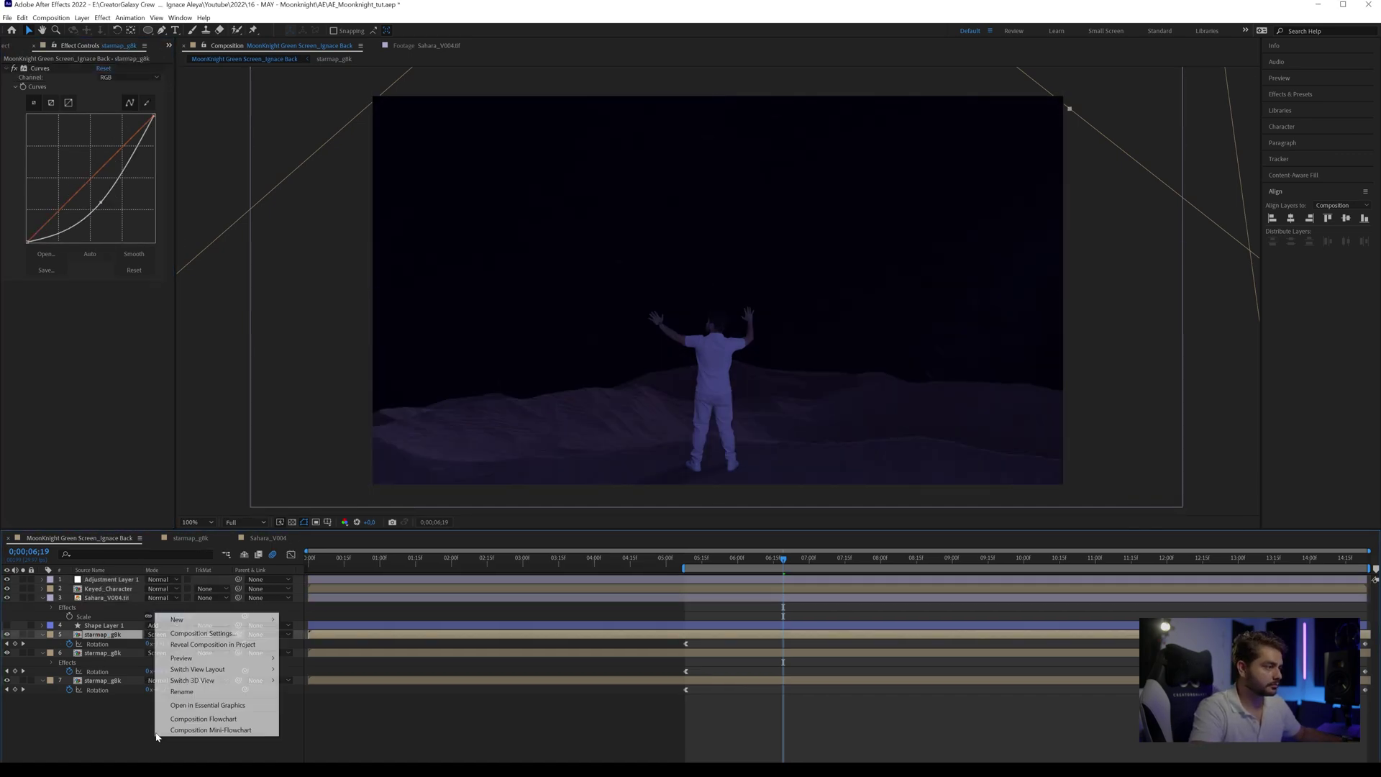
pyautogui.moveTo(187, 620)
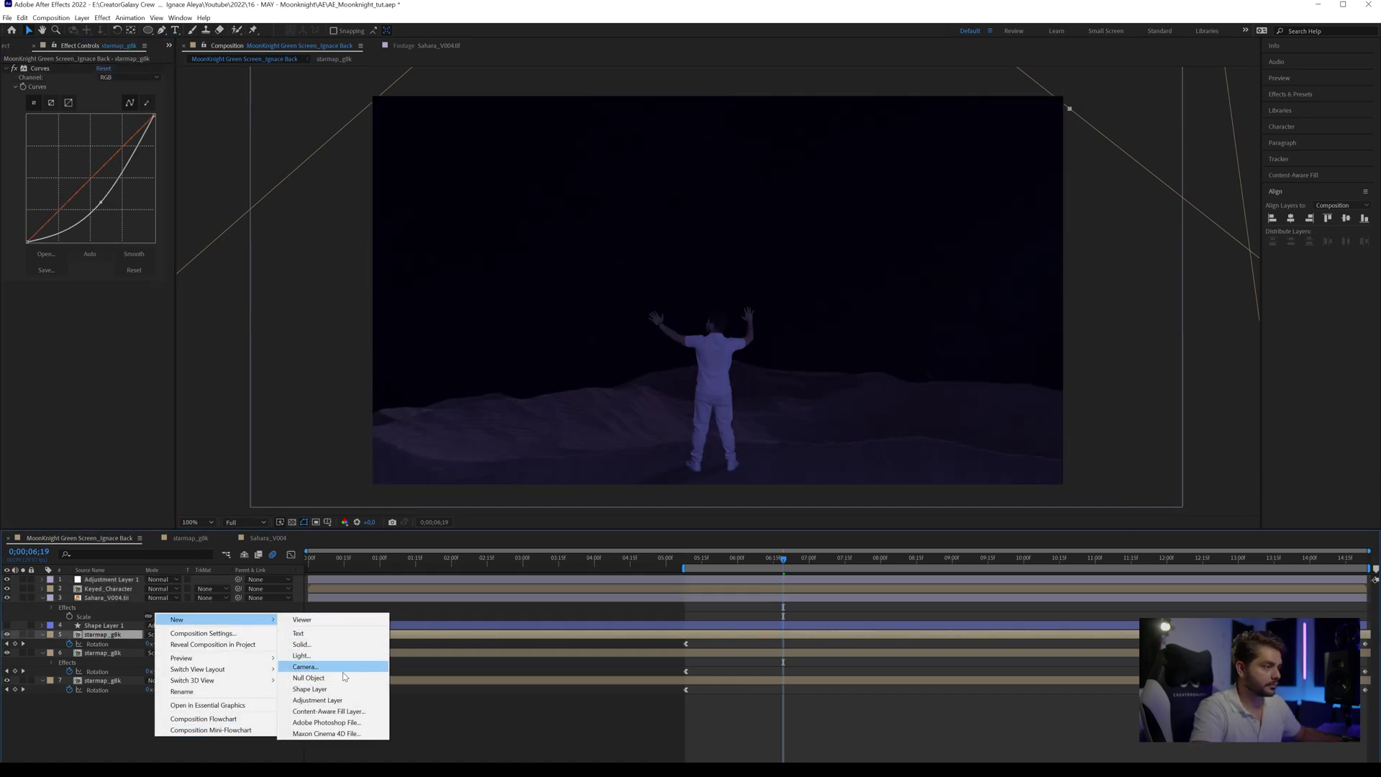
pyautogui.click(329, 699)
pyautogui.click(89, 636)
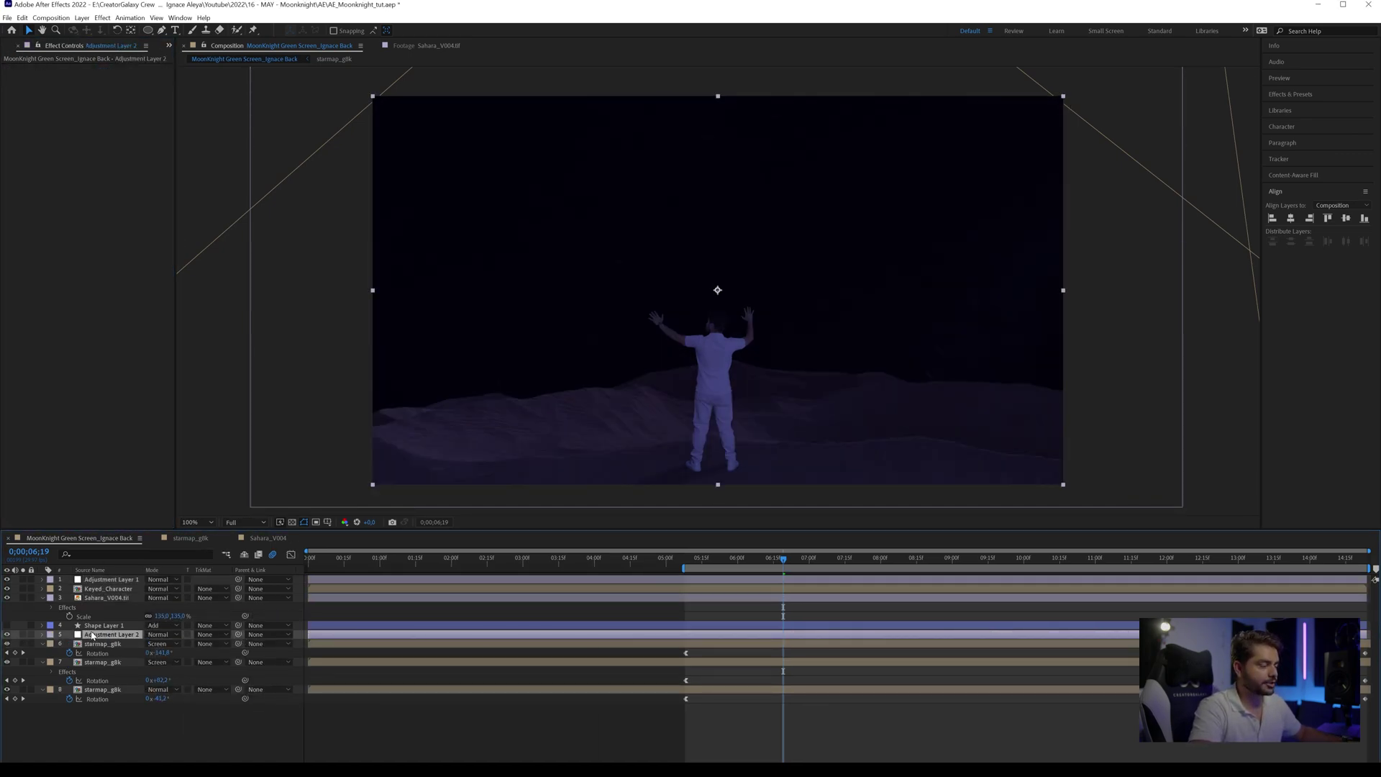
pyautogui.hotkey('ctrl', 'space')
pyautogui.write('cur')
pyautogui.press('Return')
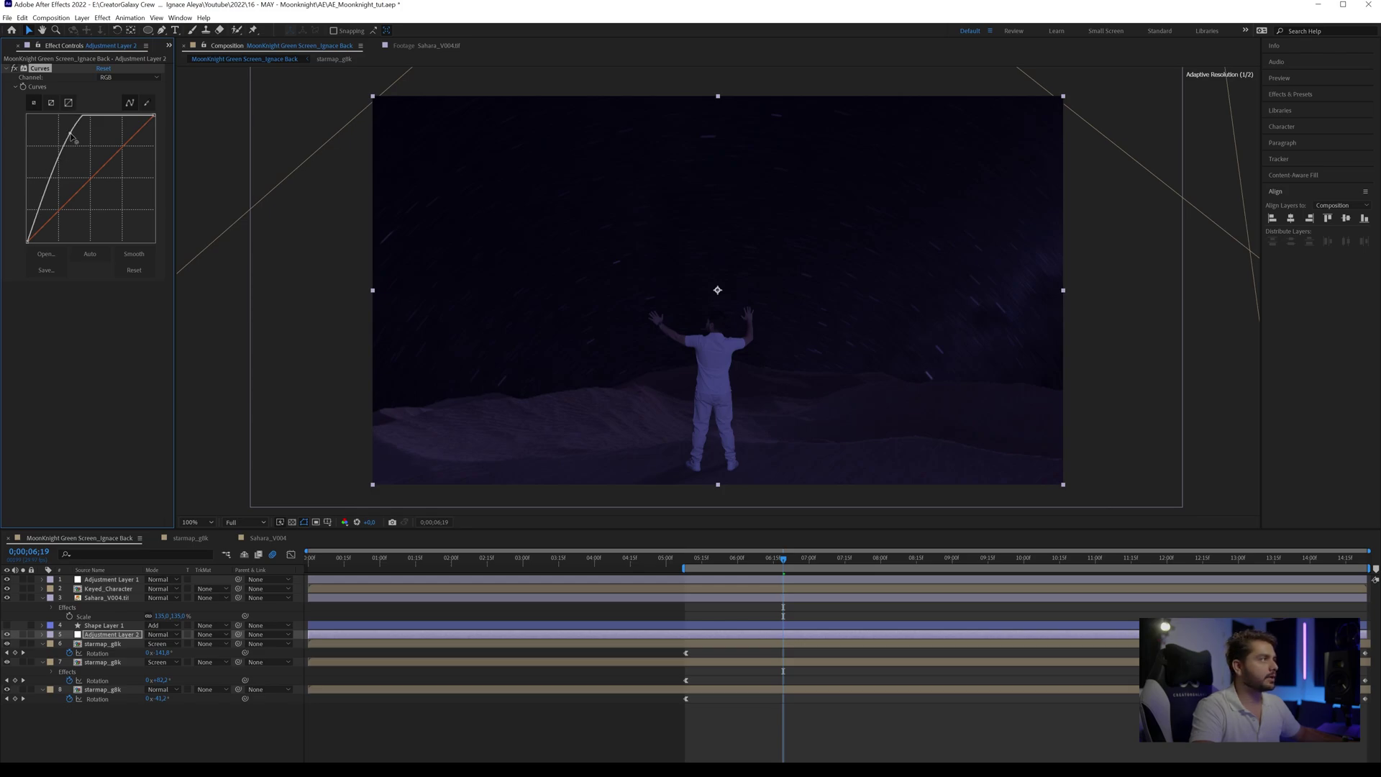
# - Open the starmap_g8k composition, import Wide-field_view_of_the_Summer_Triangle.jpg and add it as the top layer
pyautogui.click(701, 560)
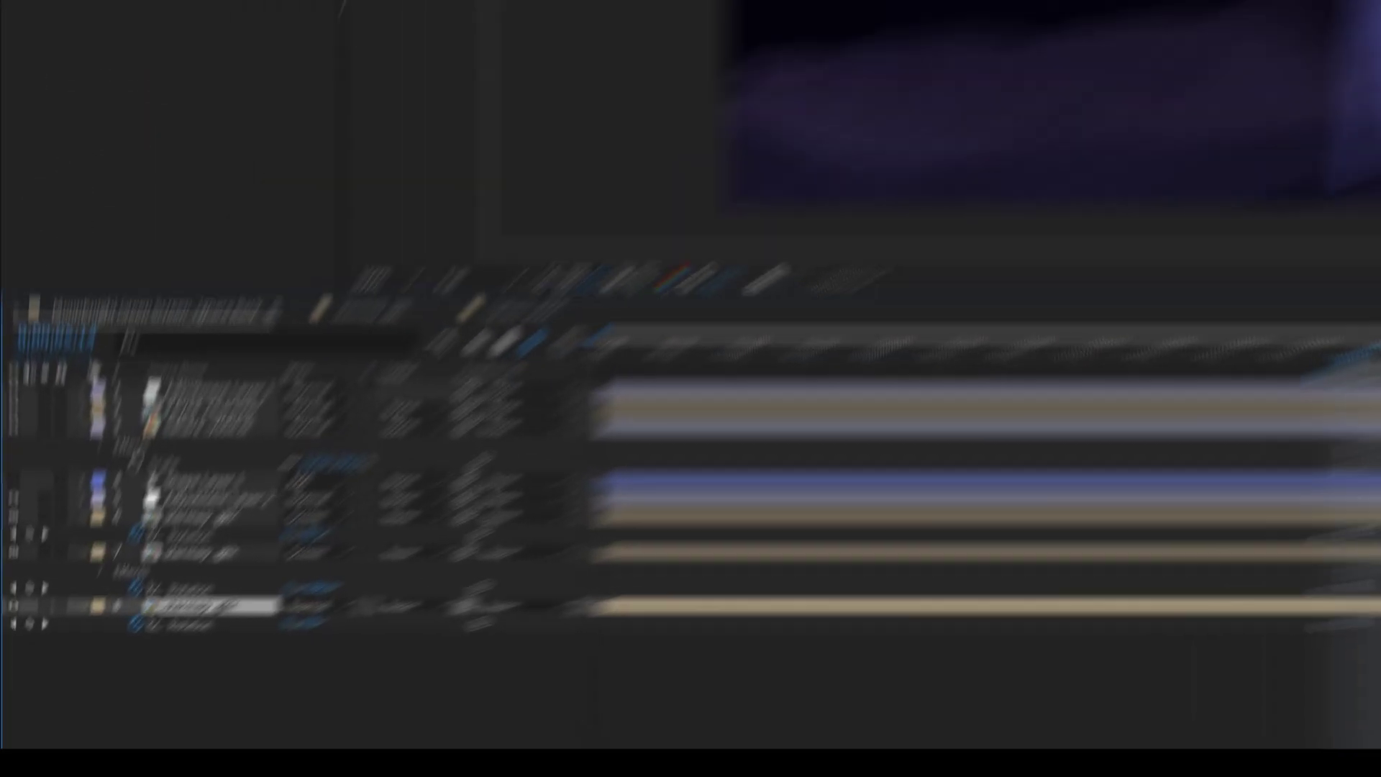
pyautogui.doubleClick(1360, 602)
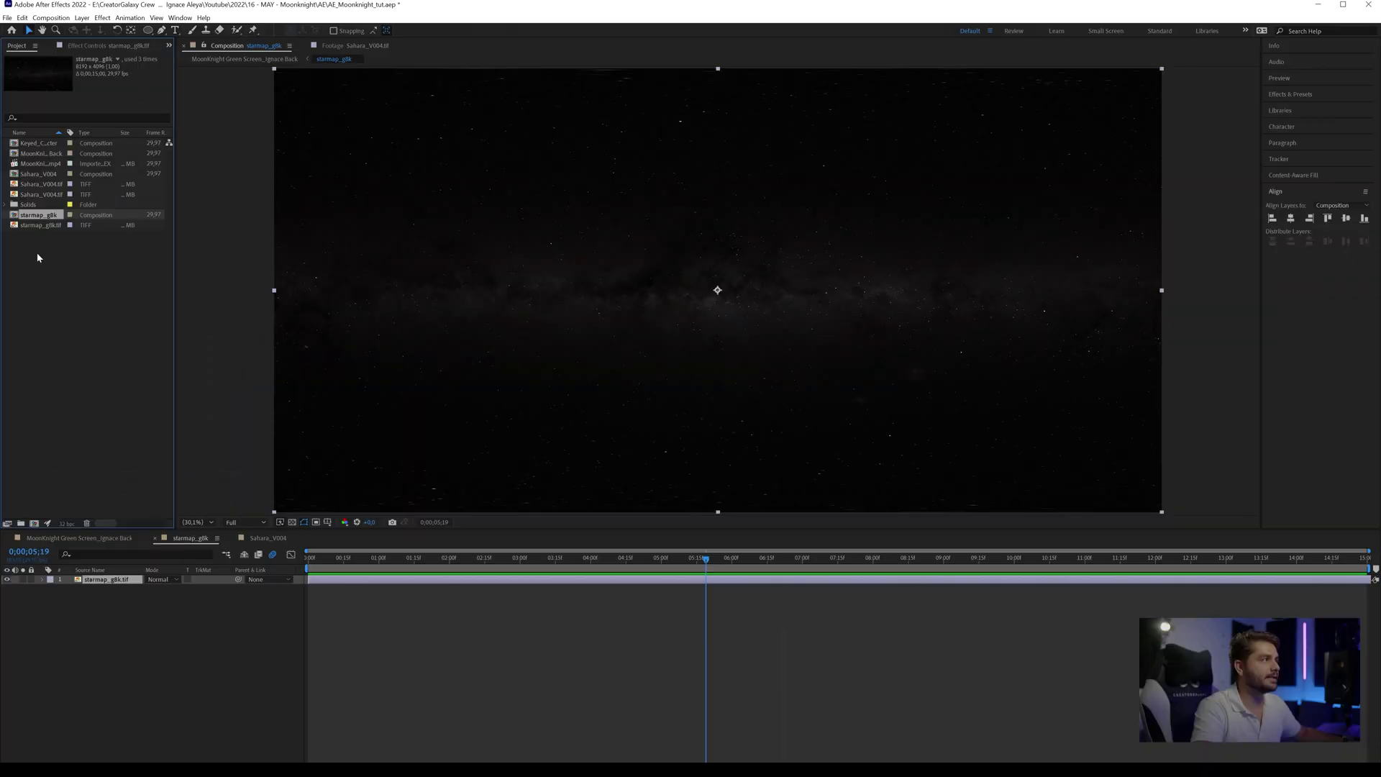
pyautogui.doubleClick(37, 253)
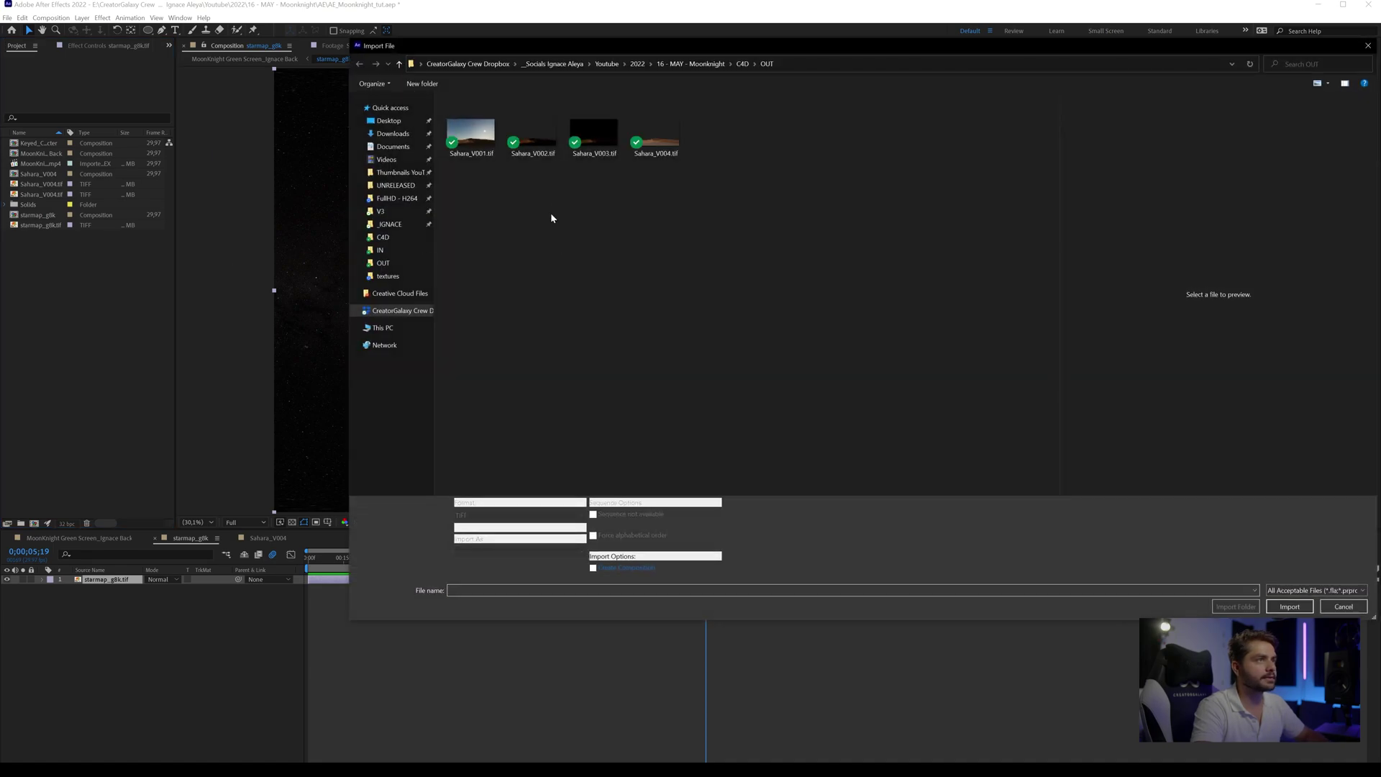
pyautogui.click(719, 65)
pyautogui.moveTo(38, 236); pyautogui.dragTo(126, 580)
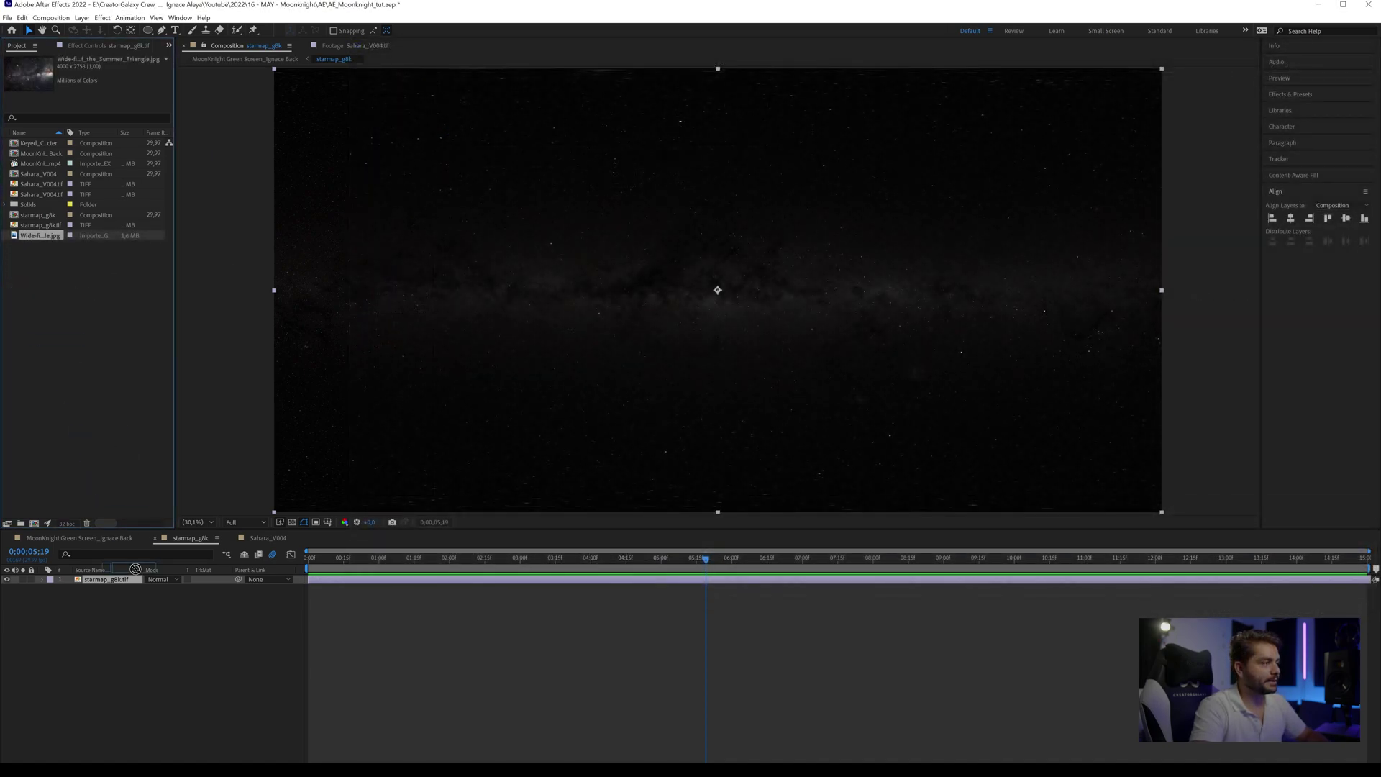
pyautogui.hotkey('ctrl', '/')
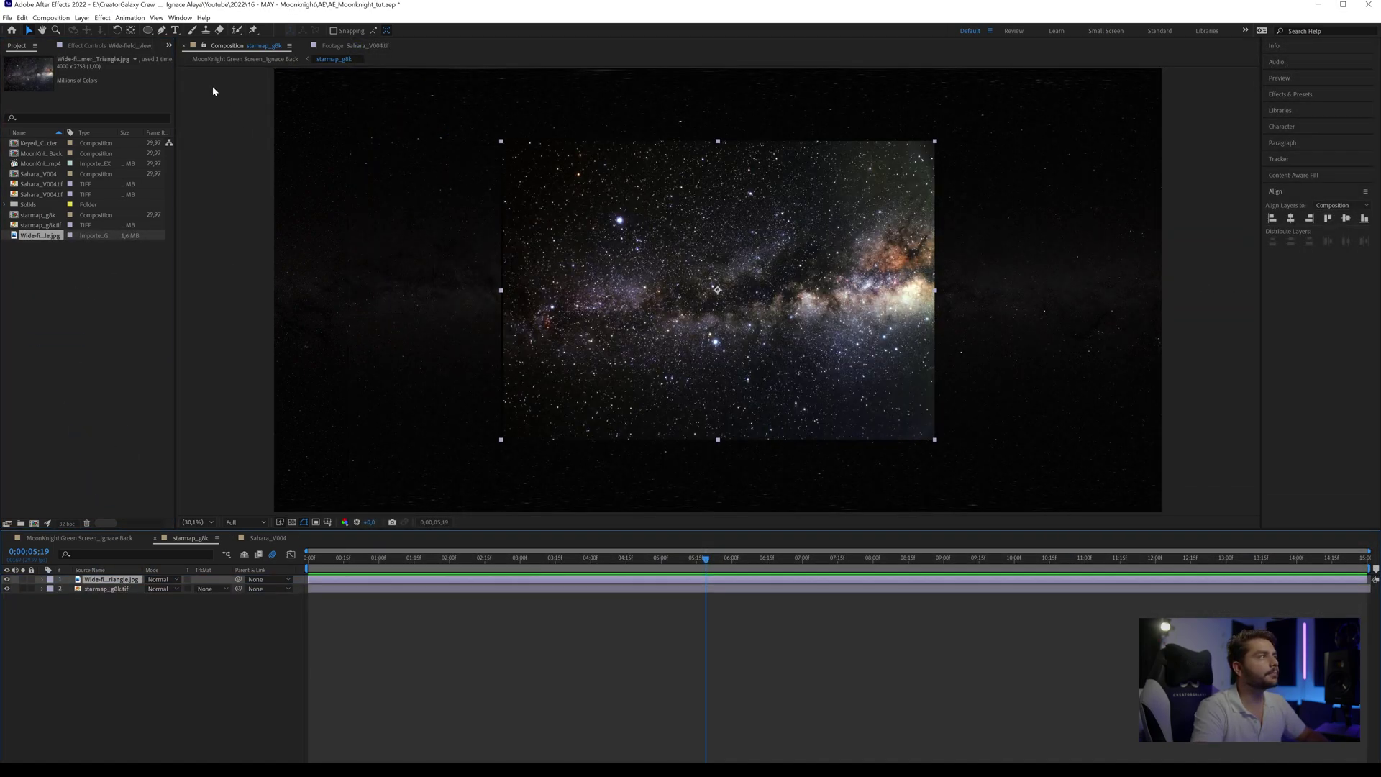
# - Draw a wide elliptical mask around the Milky Way band of the Summer Triangle image and feather its edge heavily
pyautogui.moveTo(147, 32); pyautogui.dragTo(185, 62)
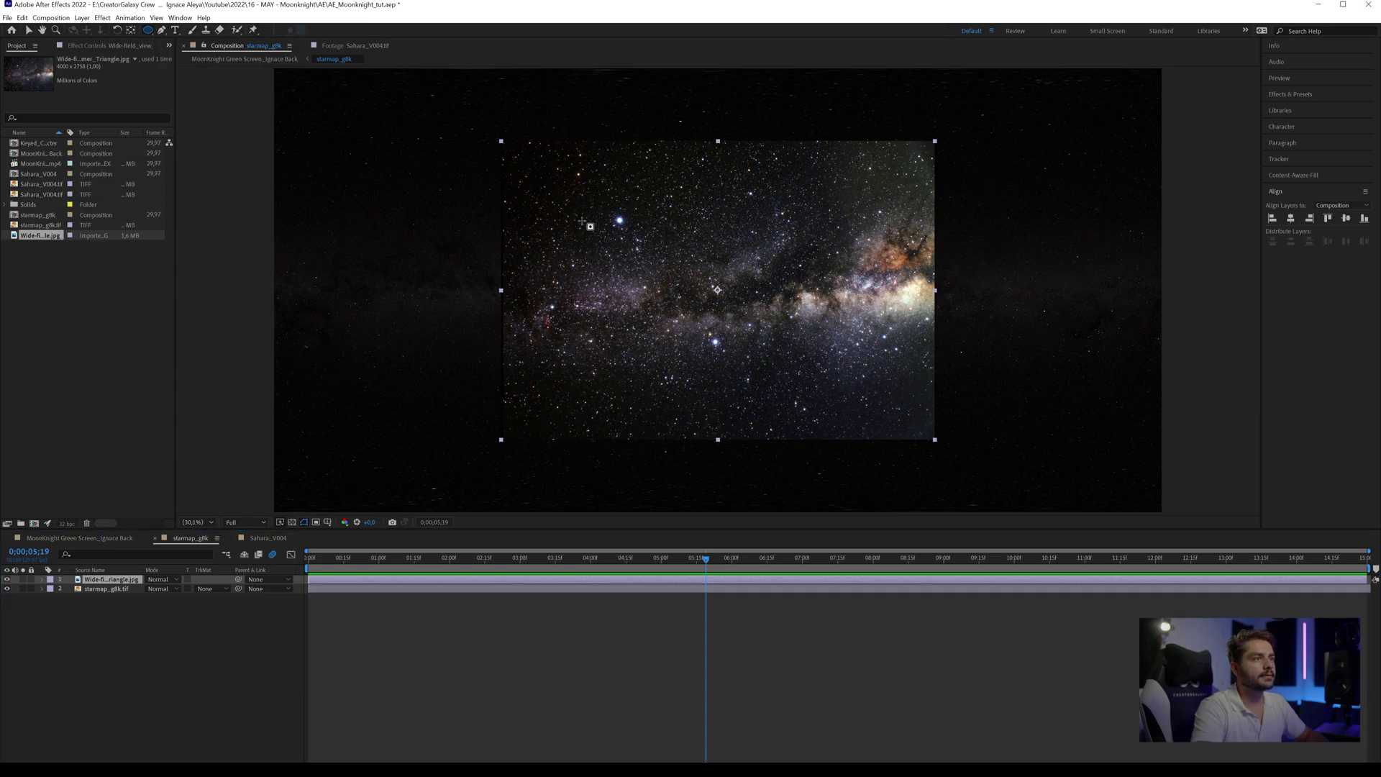
pyautogui.moveTo(581, 221); pyautogui.dragTo(911, 349)
pyautogui.press('f')
pyautogui.moveTo(164, 598); pyautogui.dragTo(195, 599)
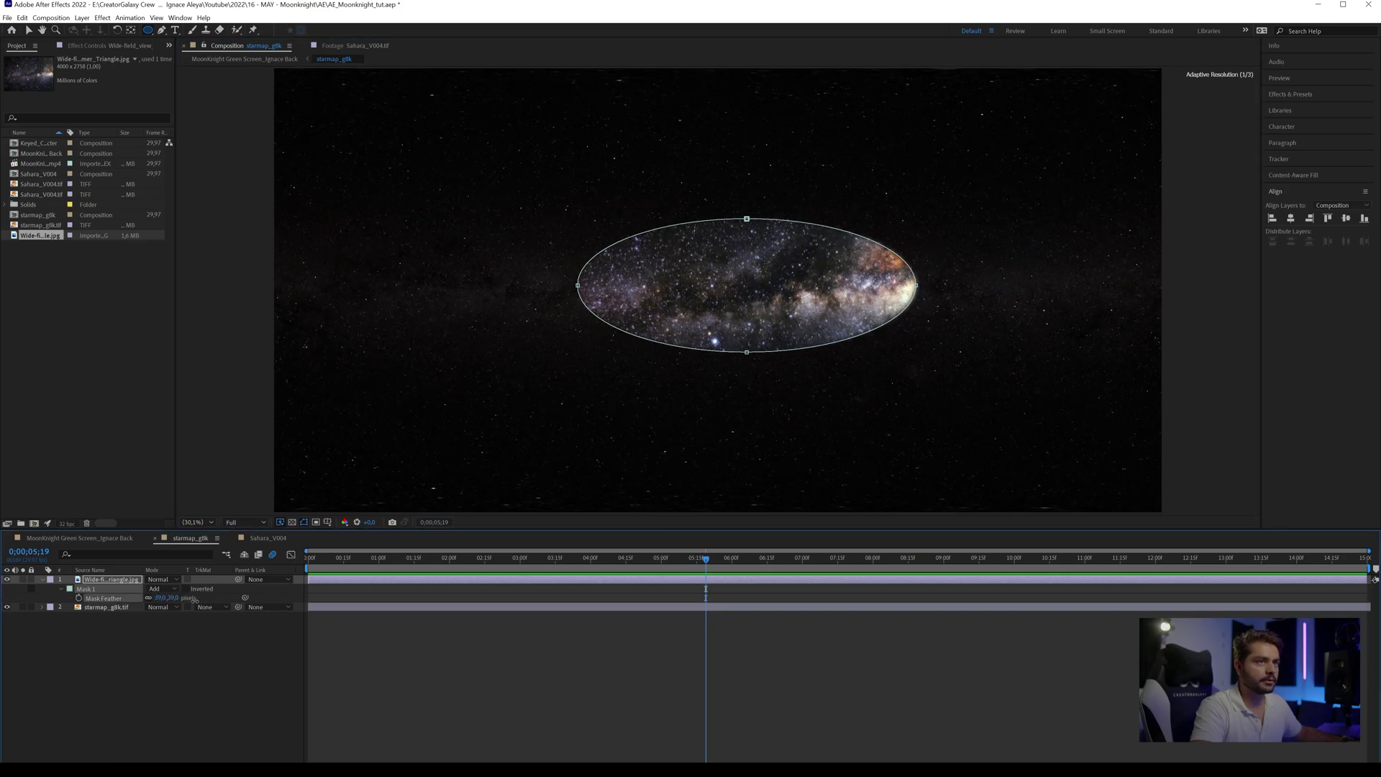
pyautogui.moveTo(342, 617); pyautogui.dragTo(353, 617)
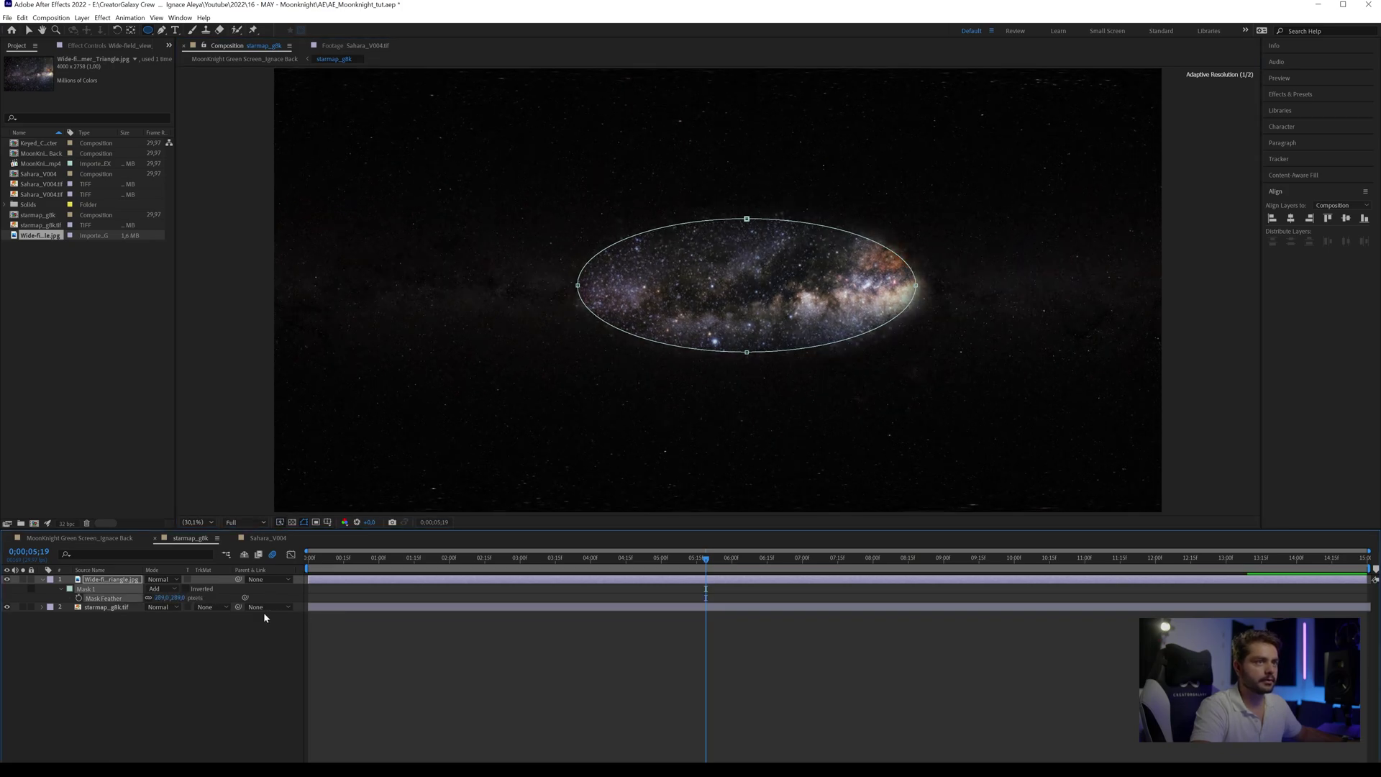
# - Set the Summer Triangle layer's blending mode to Screen and apply Curves with lowered RGB midtones to darken it
pyautogui.click(159, 579)
pyautogui.click(212, 267)
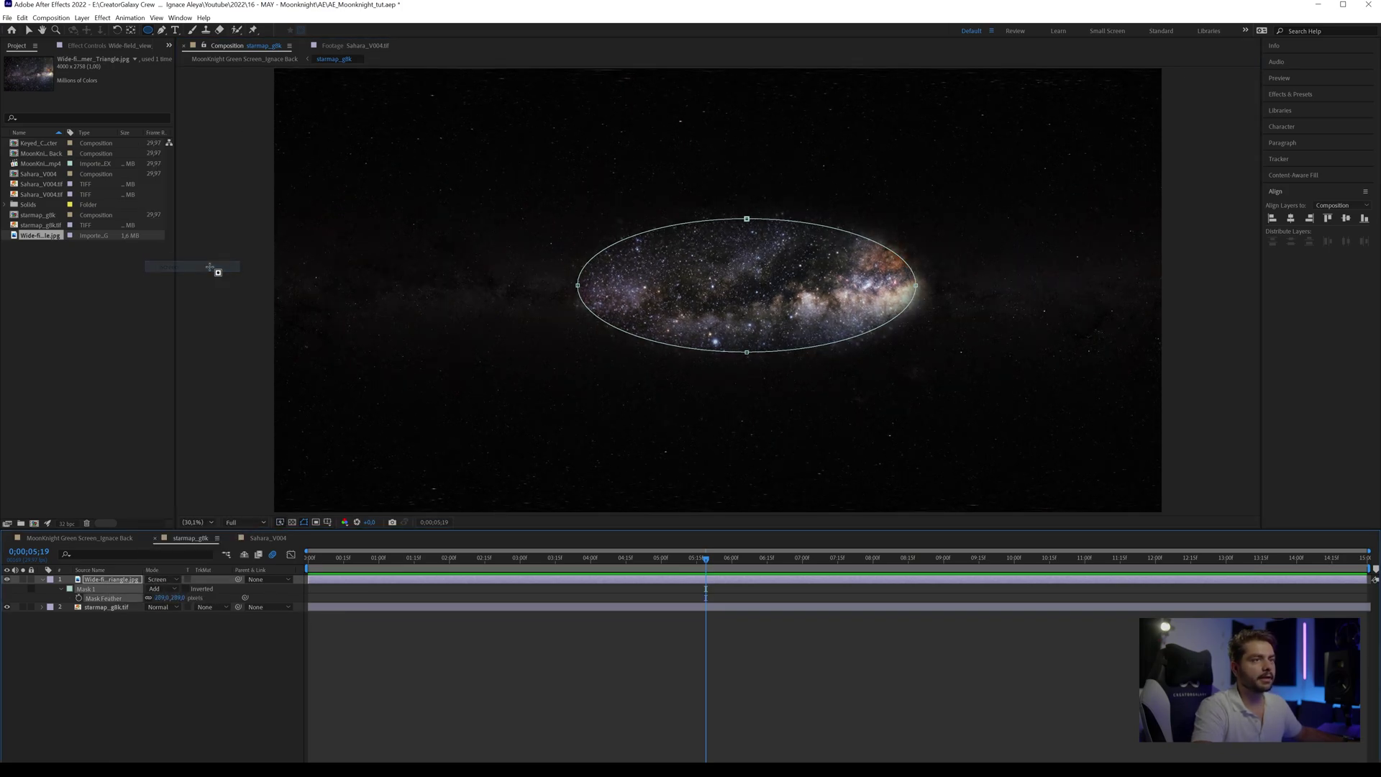
pyautogui.hotkey('ctrl', 'space')
pyautogui.write('cur')
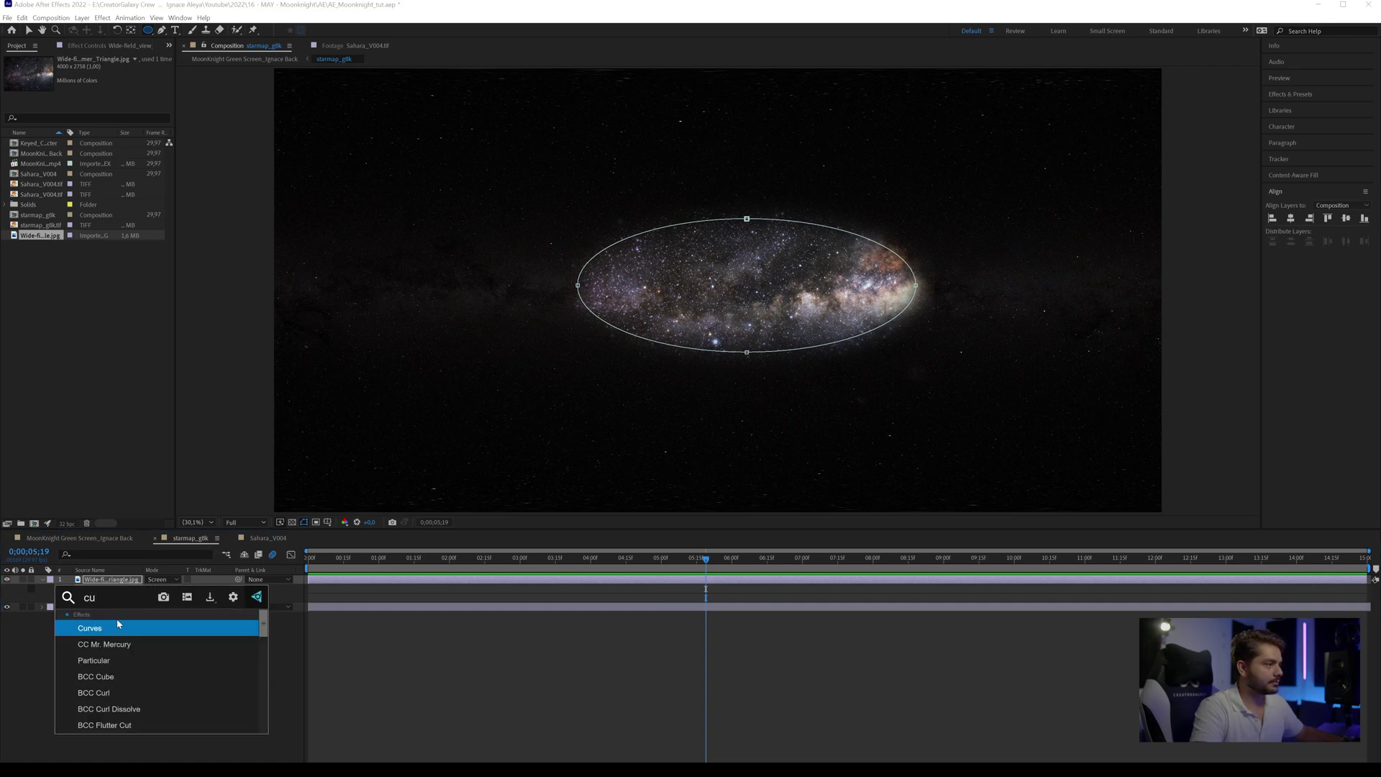
pyautogui.click(115, 626)
pyautogui.moveTo(86, 204); pyautogui.dragTo(102, 208)
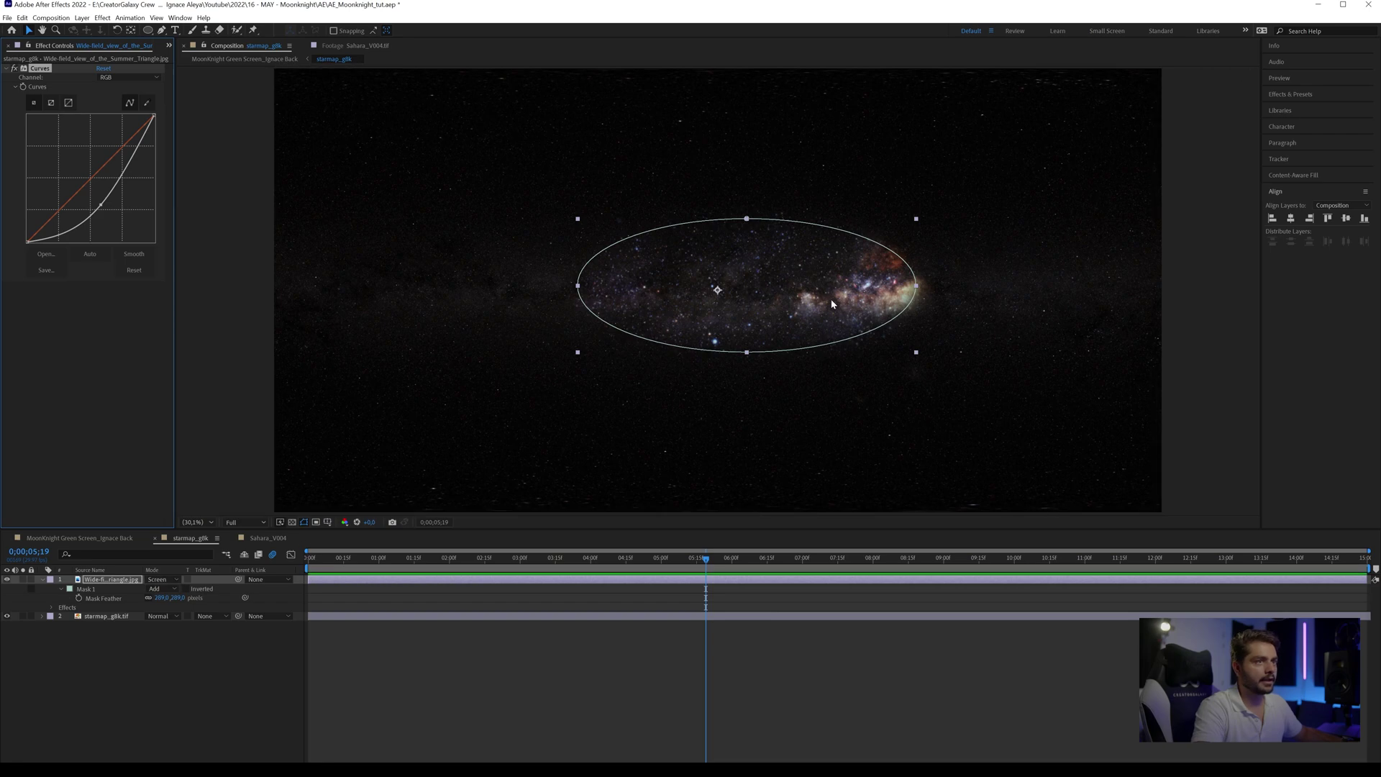
# - Rotate the masked Summer Triangle layer to a diagonal, scale it down, and check the sky in the main composition
pyautogui.press('w')
pyautogui.moveTo(831, 299); pyautogui.dragTo(832, 243)
pyautogui.press('v')
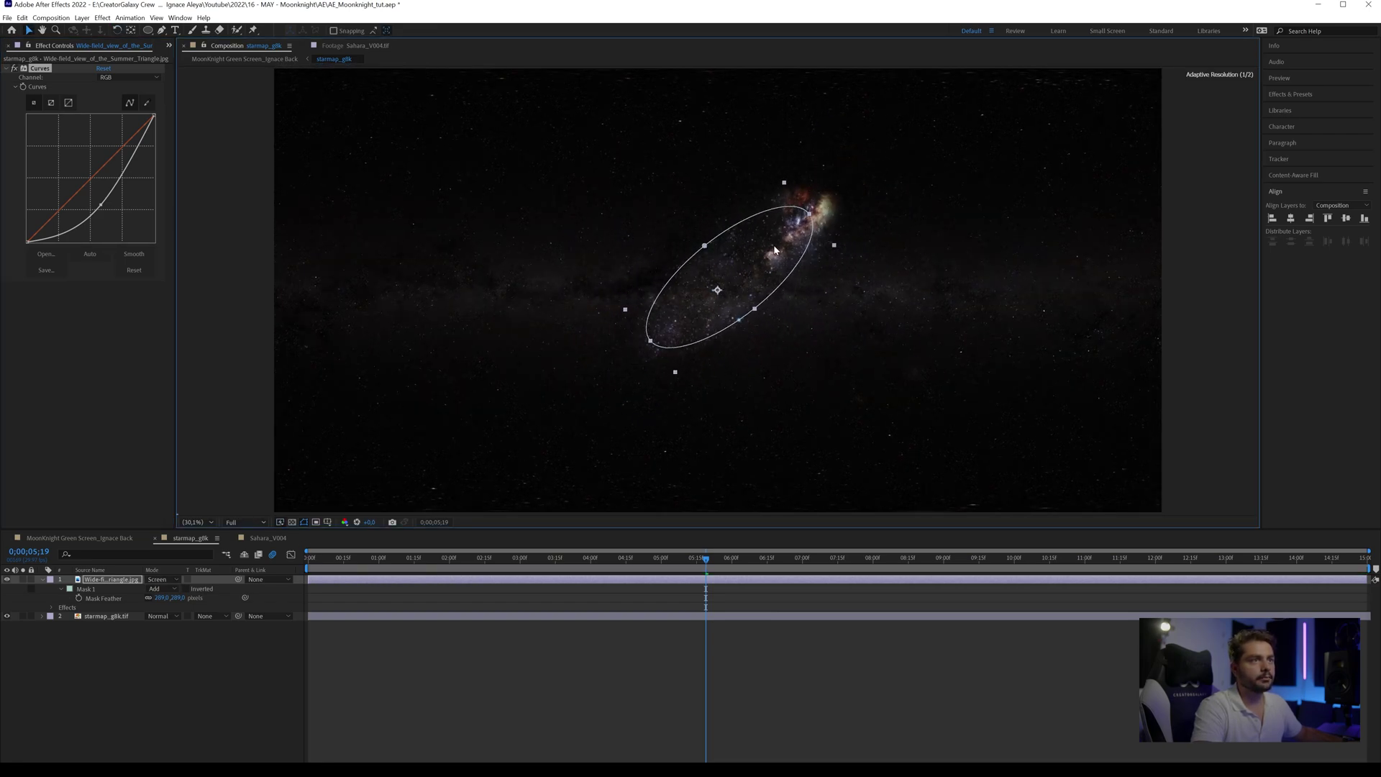
pyautogui.click(230, 60)
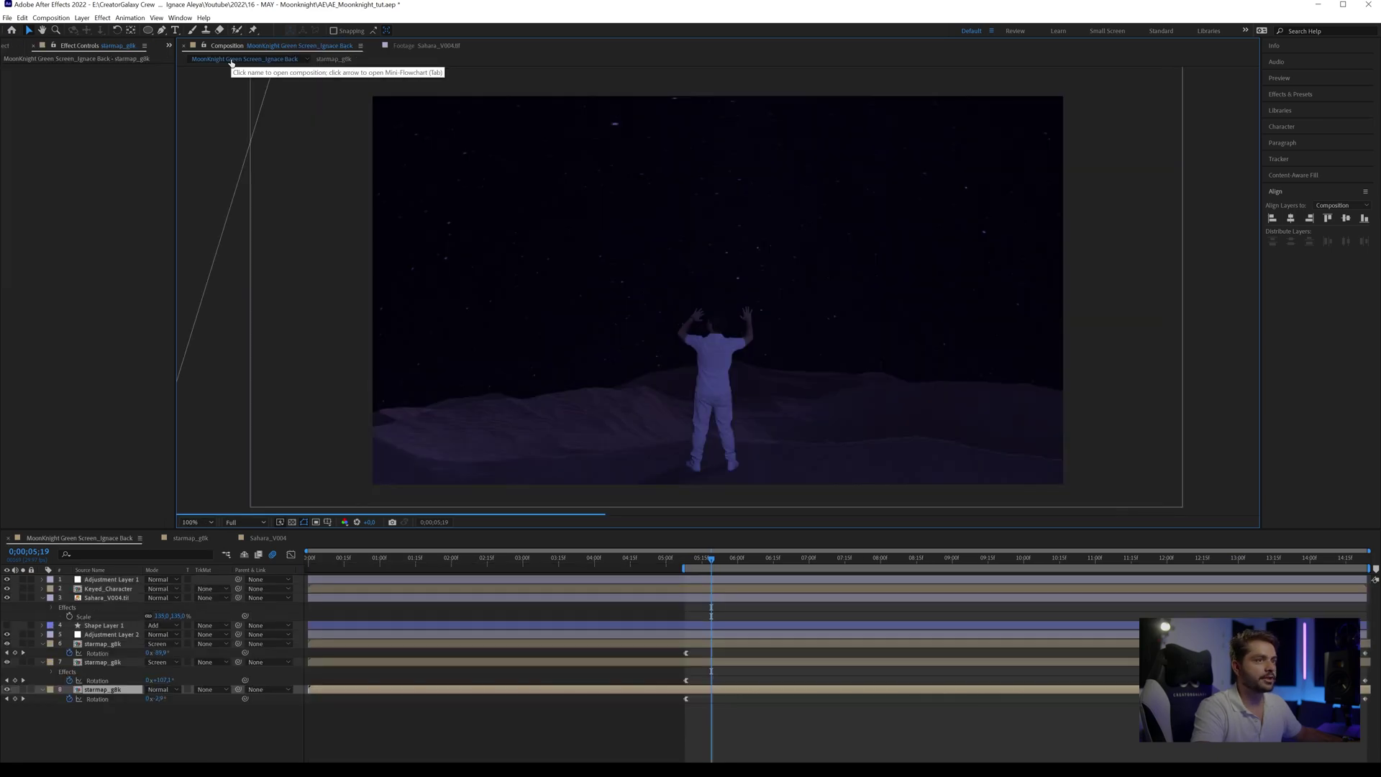
pyautogui.click(327, 64)
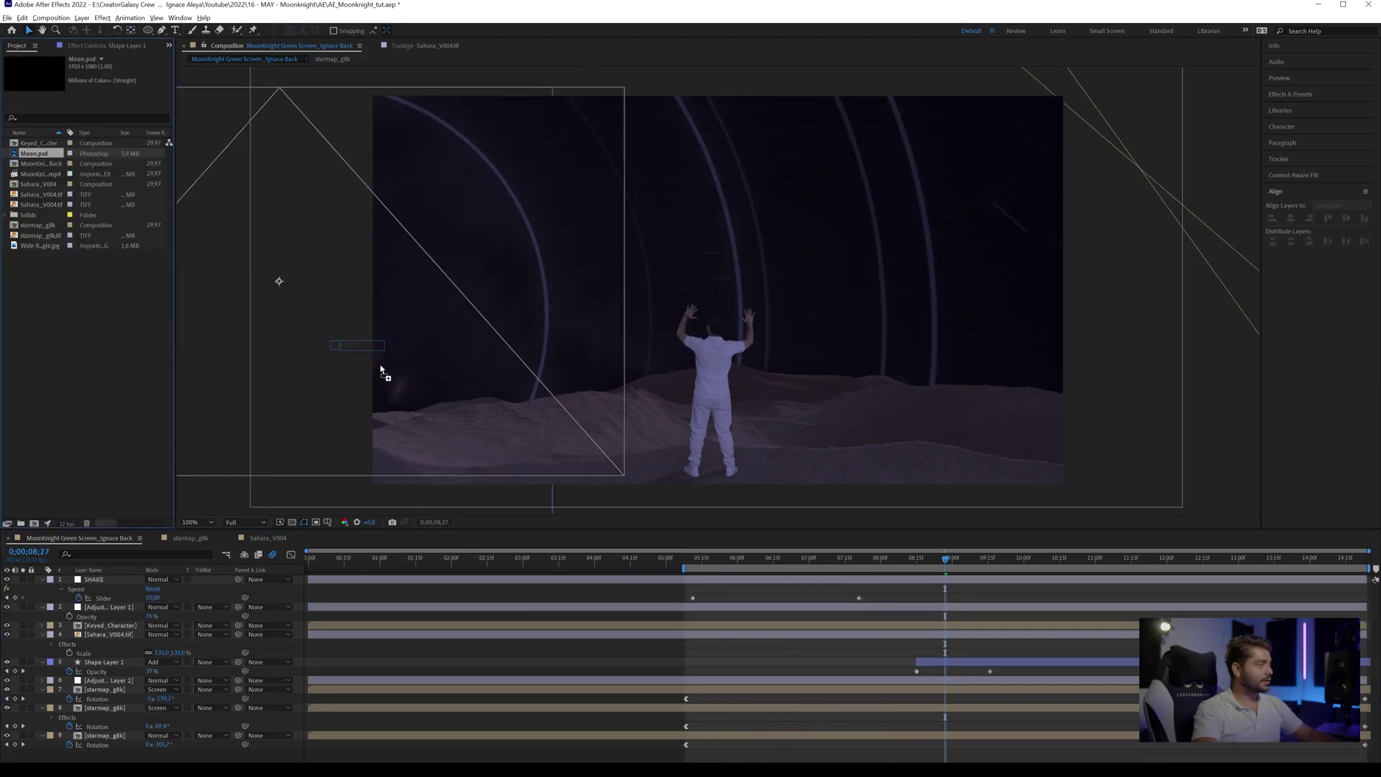
# - Place Moon.psd in the main composition between the Sahara_V004.tif layer and Shape Layer 1, starting near 0;00;12;20
pyautogui.click(381, 367)
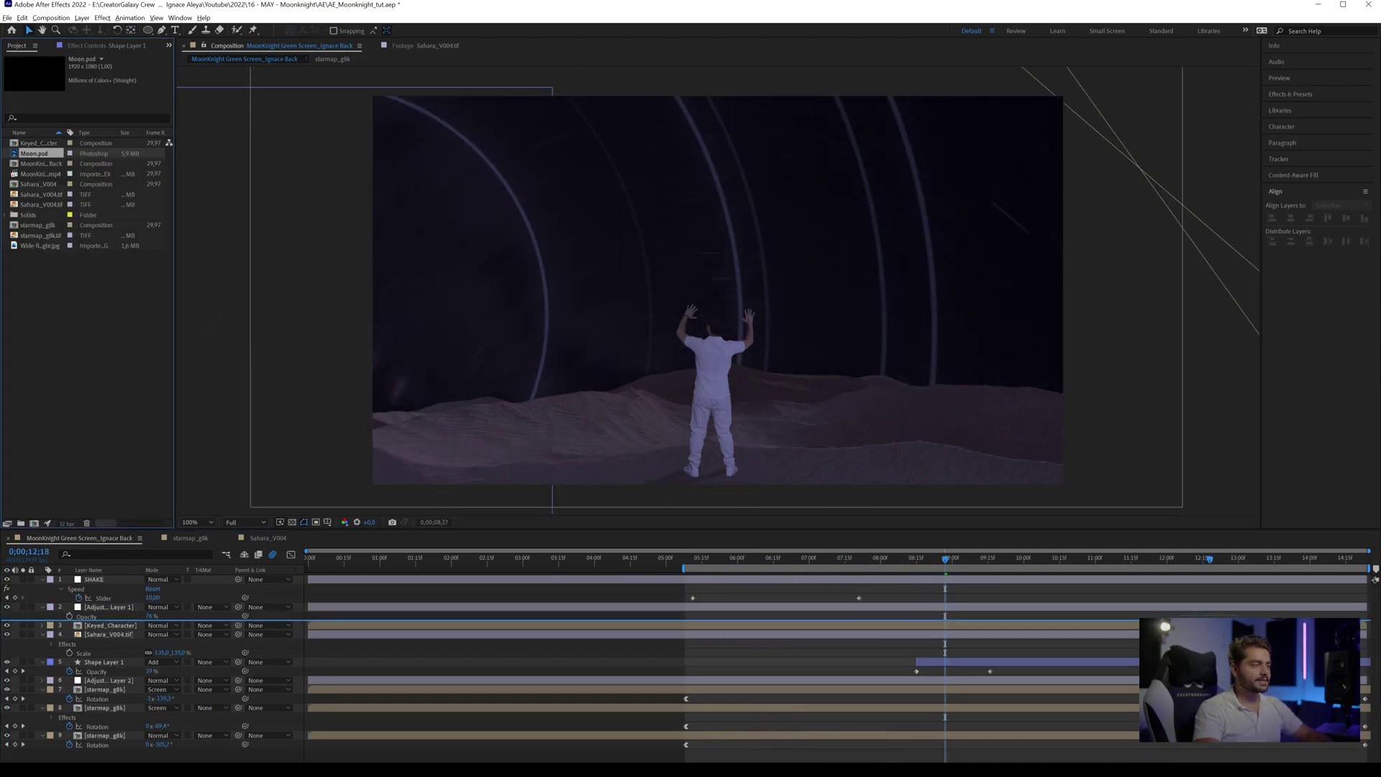
pyautogui.moveTo(1210, 621); pyautogui.dragTo(1215, 657)
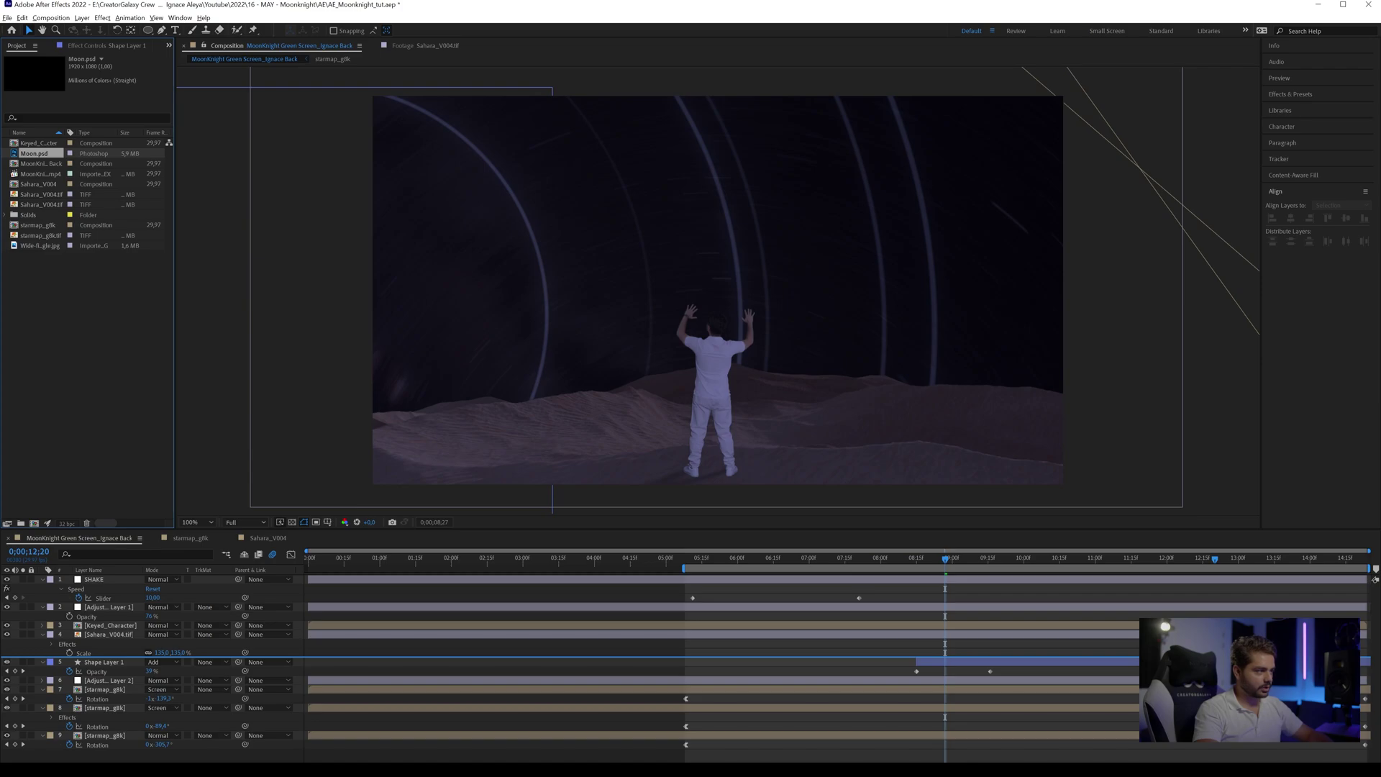
pyautogui.moveTo(34, 153); pyautogui.dragTo(133, 663)
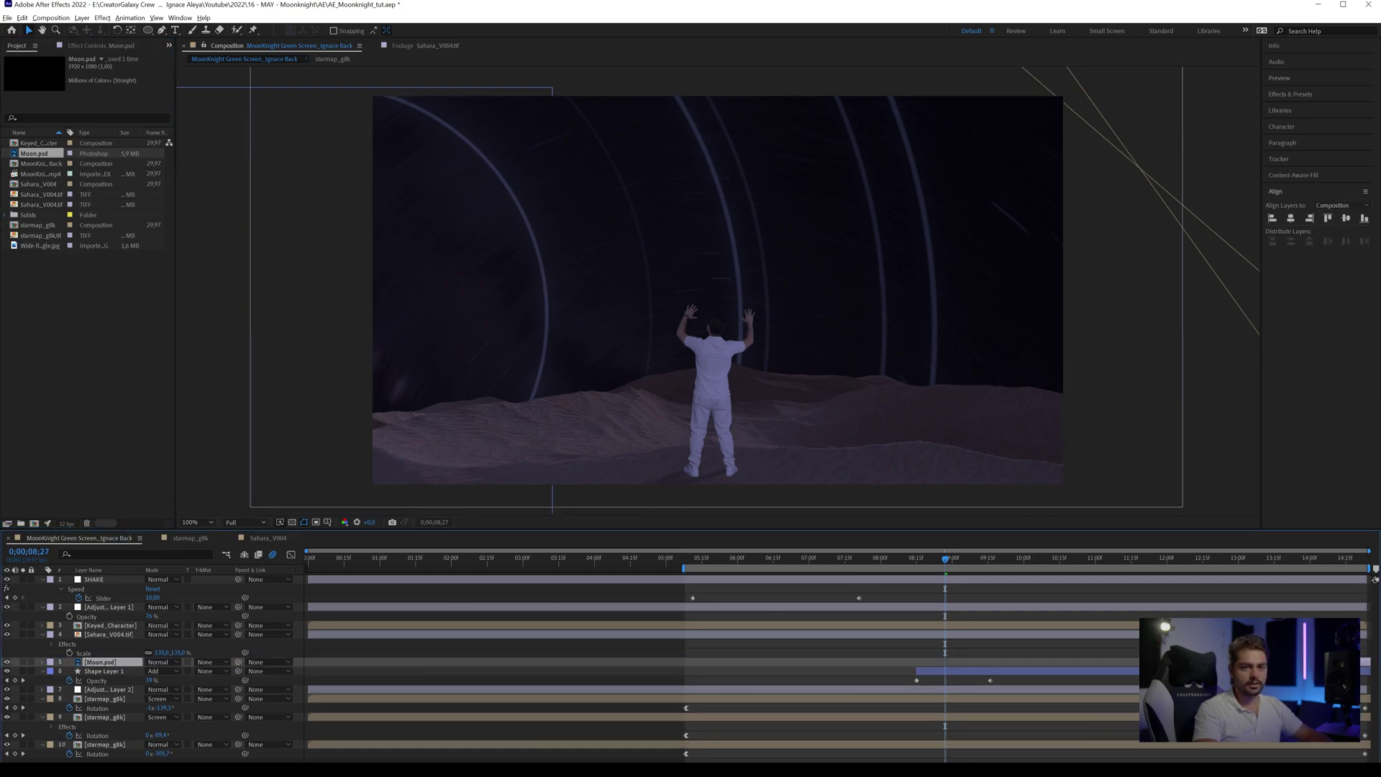
# - Move the three starmap layers' final Rotation keyframes to about 0;00;13;00, apply Easy Ease In and lengthen the easing in the graph editor
pyautogui.click(1315, 559)
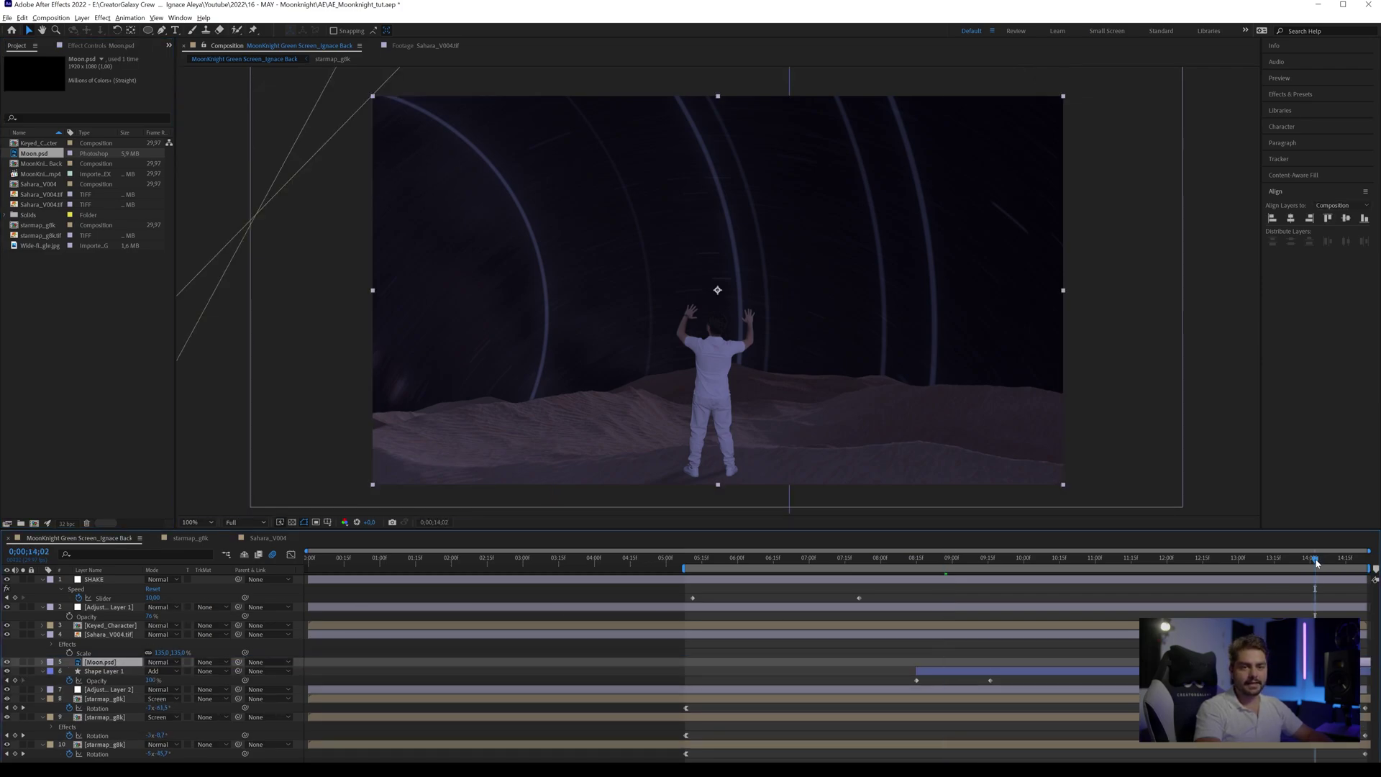
pyautogui.moveTo(1353, 704); pyautogui.dragTo(1265, 759)
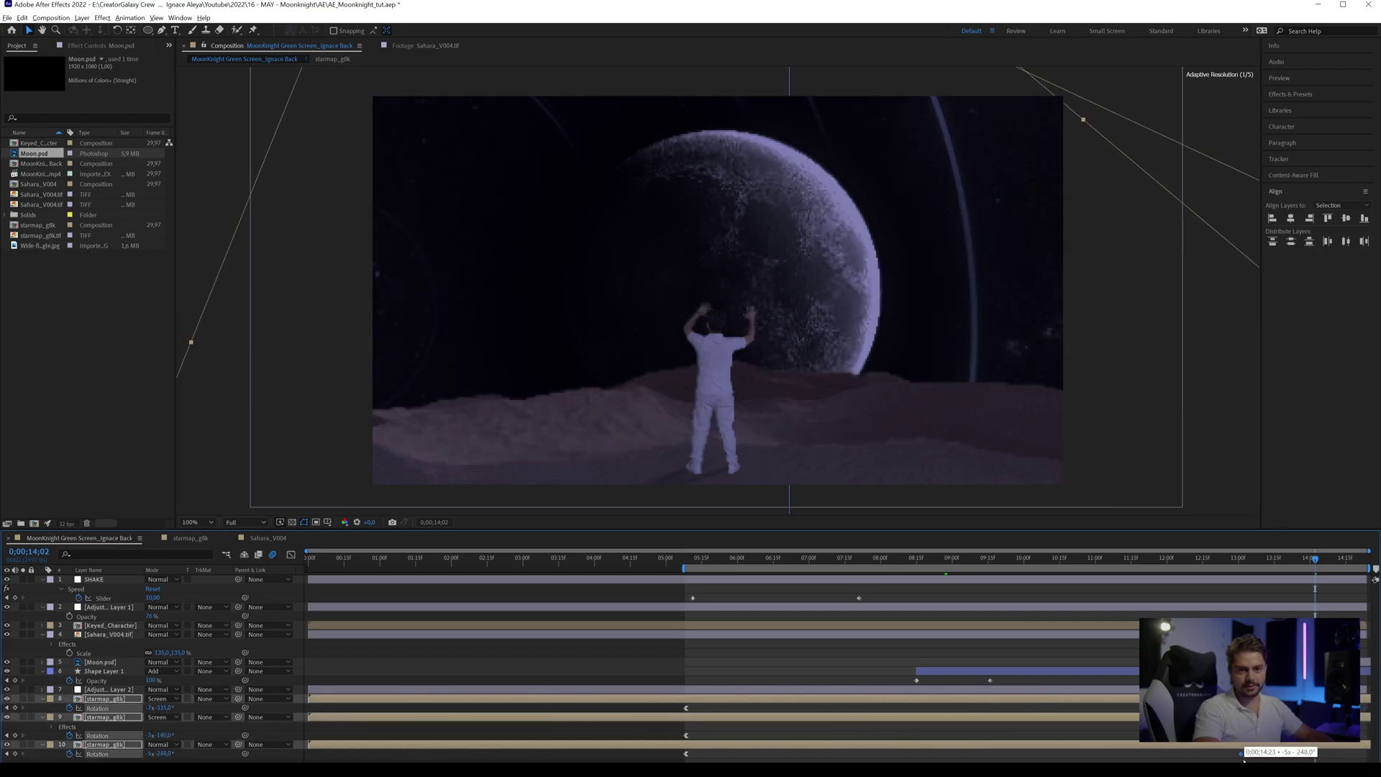
pyautogui.rightClick(1242, 757)
pyautogui.moveTo(1266, 749)
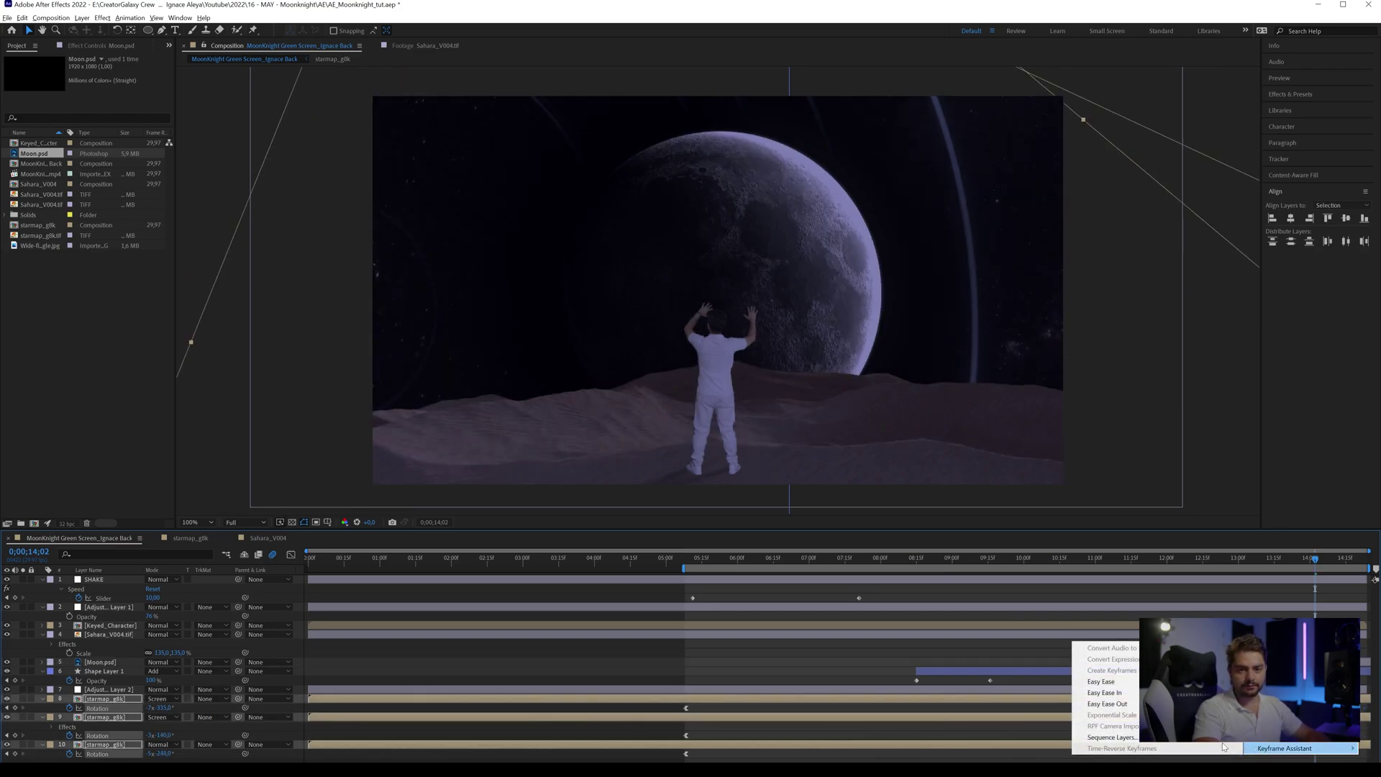
pyautogui.click(1102, 693)
pyautogui.hotkey('shift', 'F3')
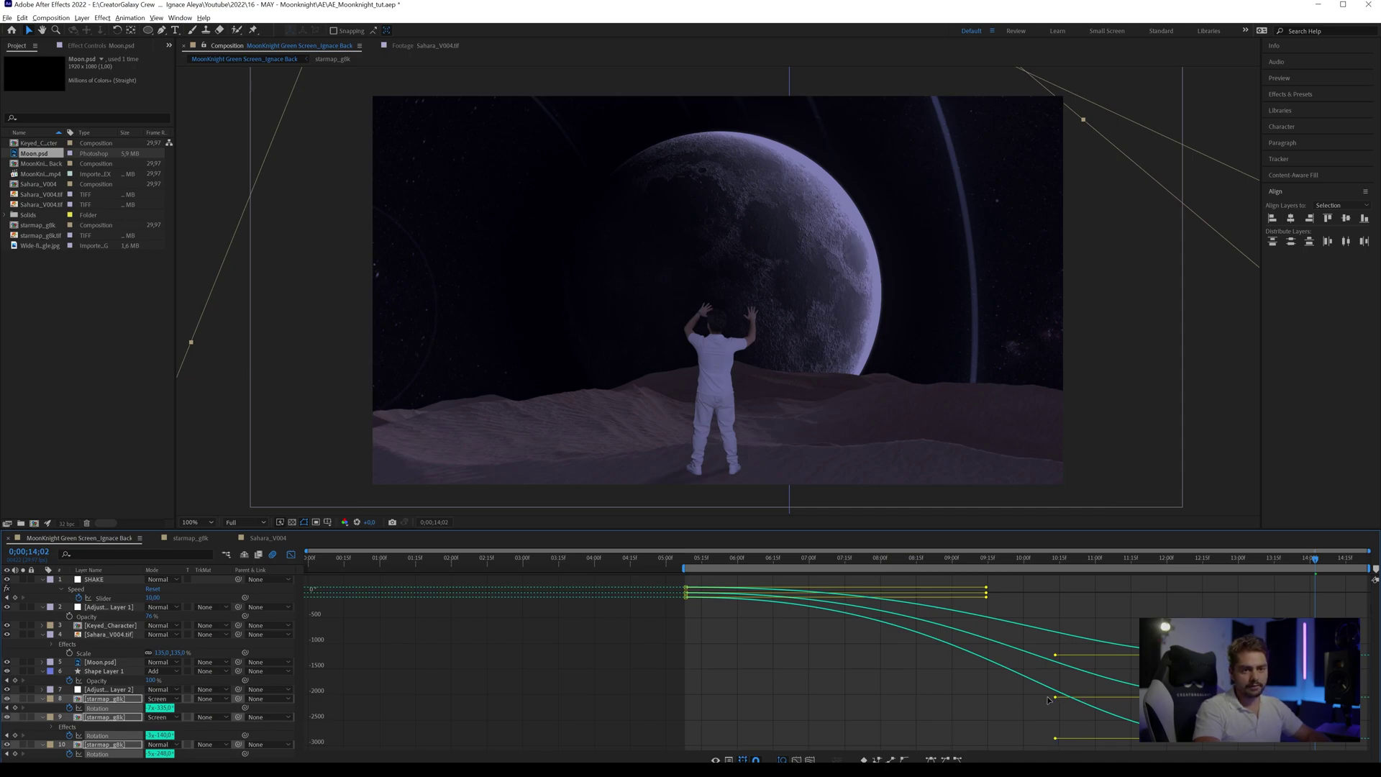
pyautogui.click(291, 554)
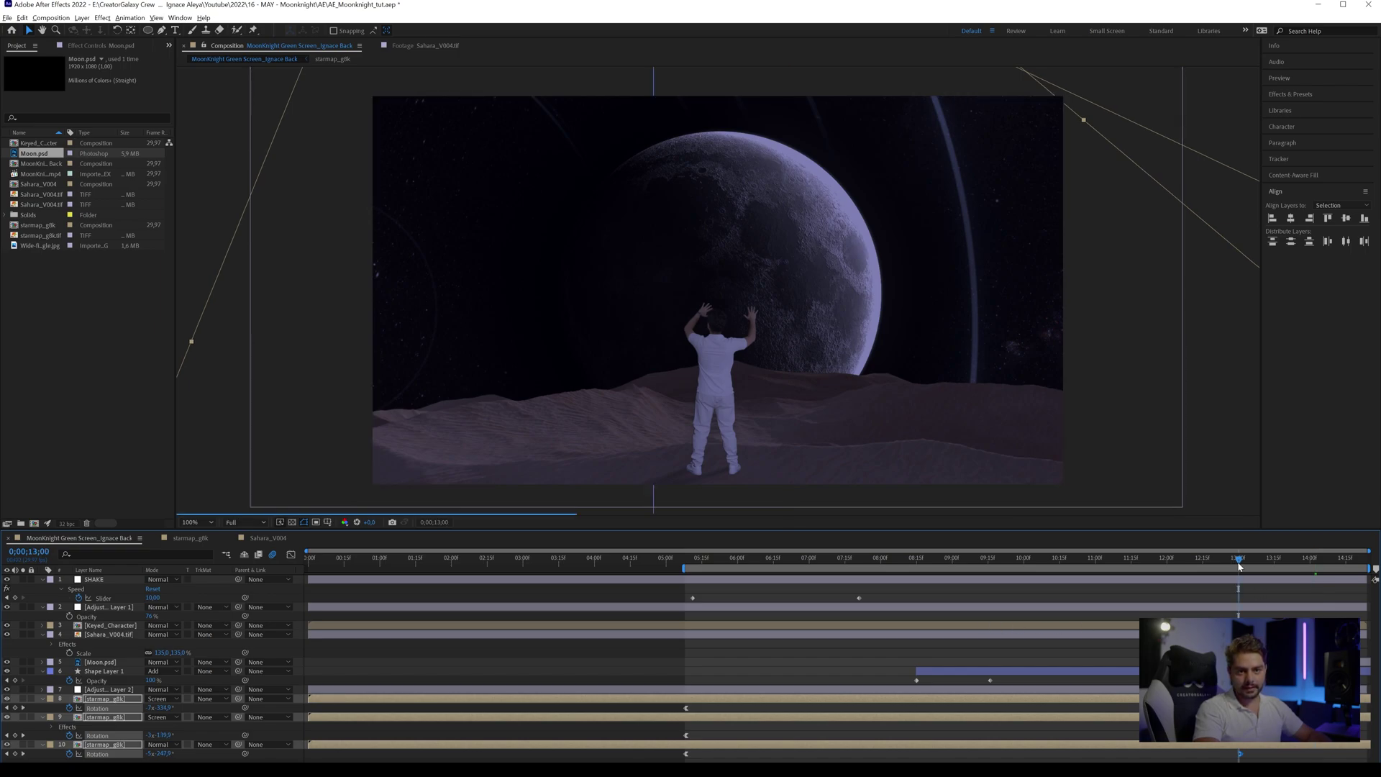
# - Move Moon.psd beneath the first starmap layer, then scale it to about 67% and position it just above the man's raised hands
pyautogui.click(954, 453)
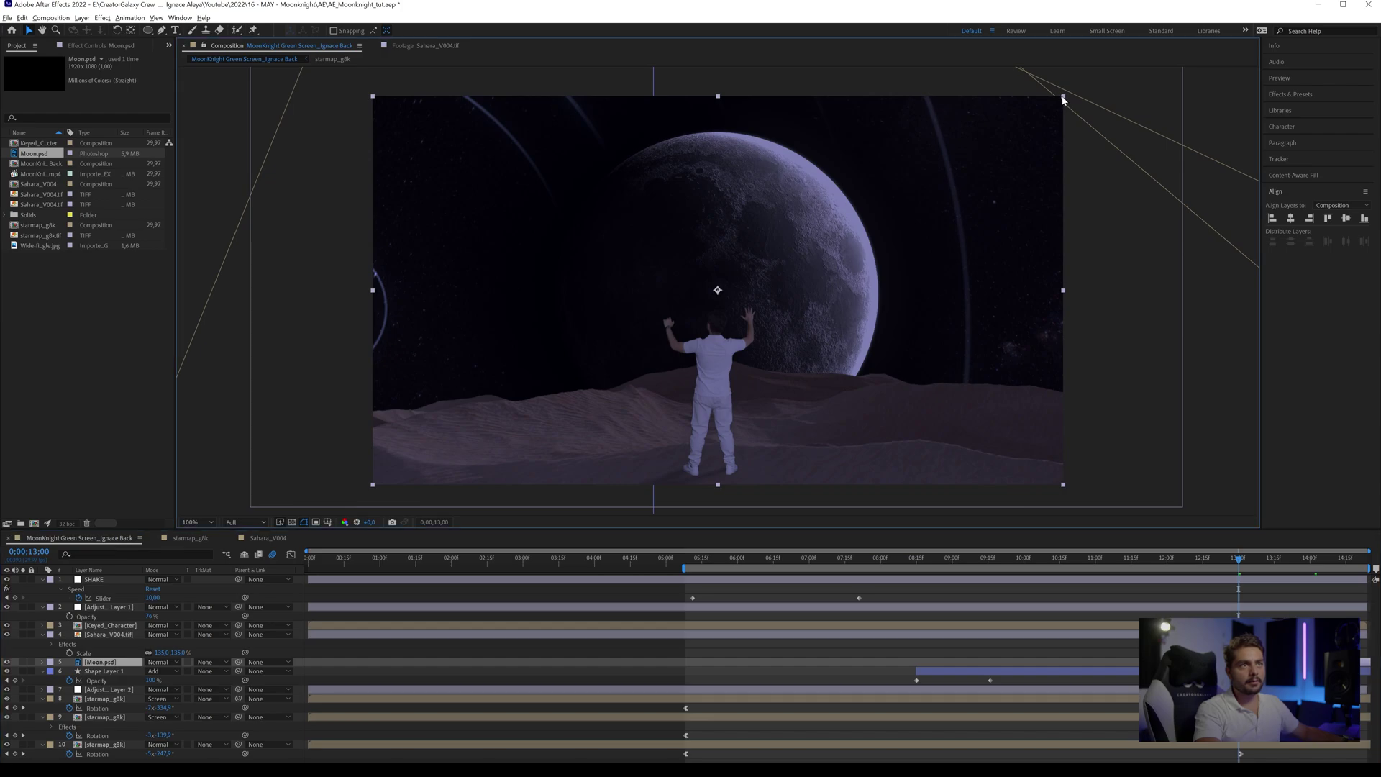
pyautogui.moveTo(1061, 98); pyautogui.dragTo(804, 208)
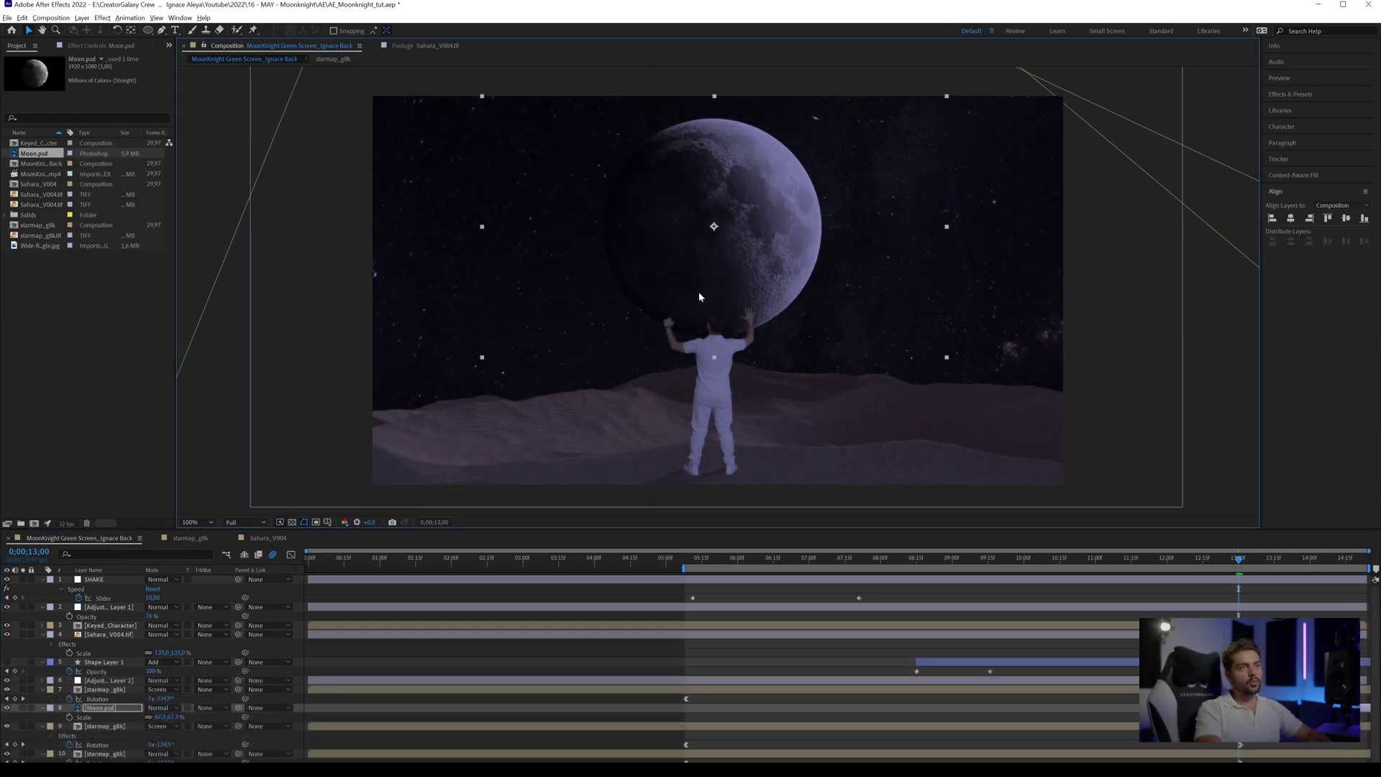
pyautogui.moveTo(764, 243); pyautogui.dragTo(771, 246)
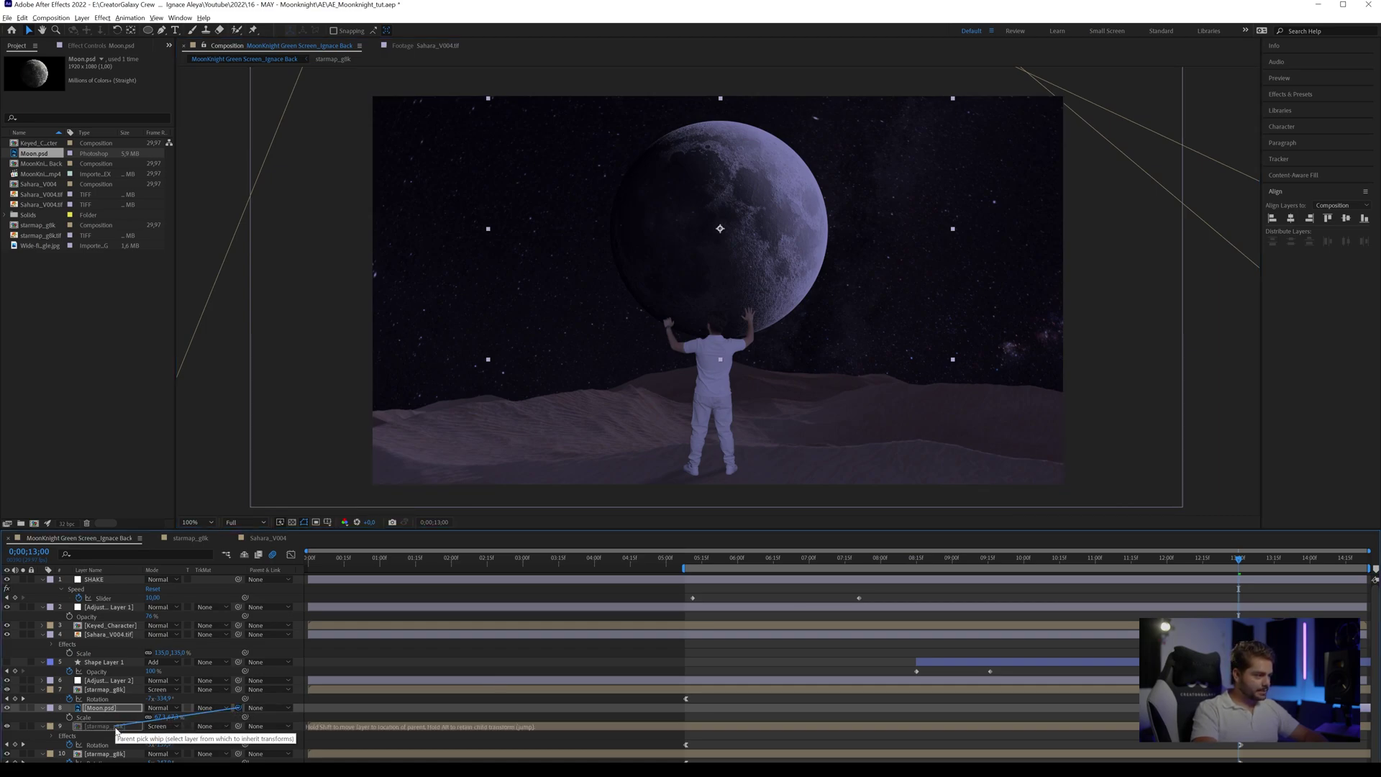
# - Parent Moon.psd to the starmap on layer 10, extend its start to before Shape Layer 1, and check its movement around 0;00;12;01
pyautogui.moveTo(115, 731); pyautogui.dragTo(101, 753)
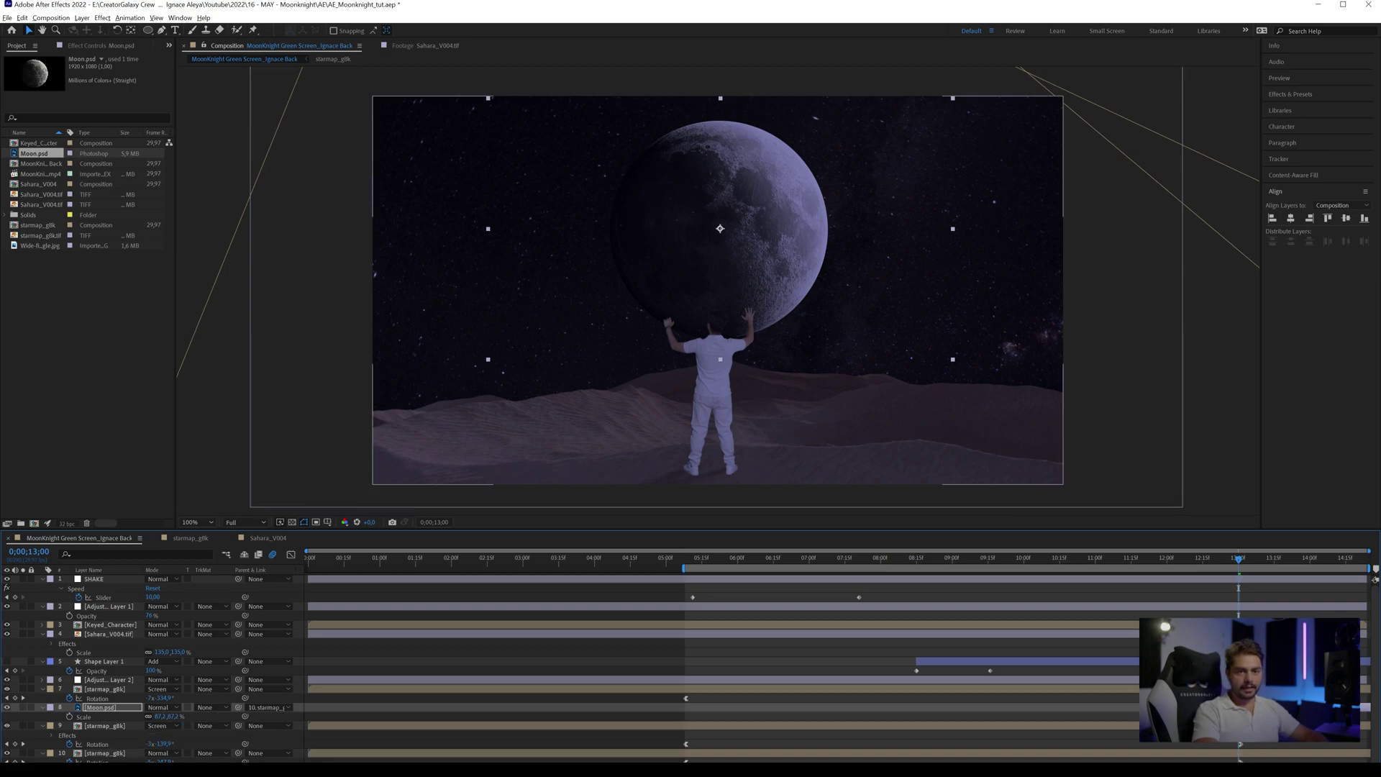
pyautogui.moveTo(1032, 707); pyautogui.dragTo(864, 707)
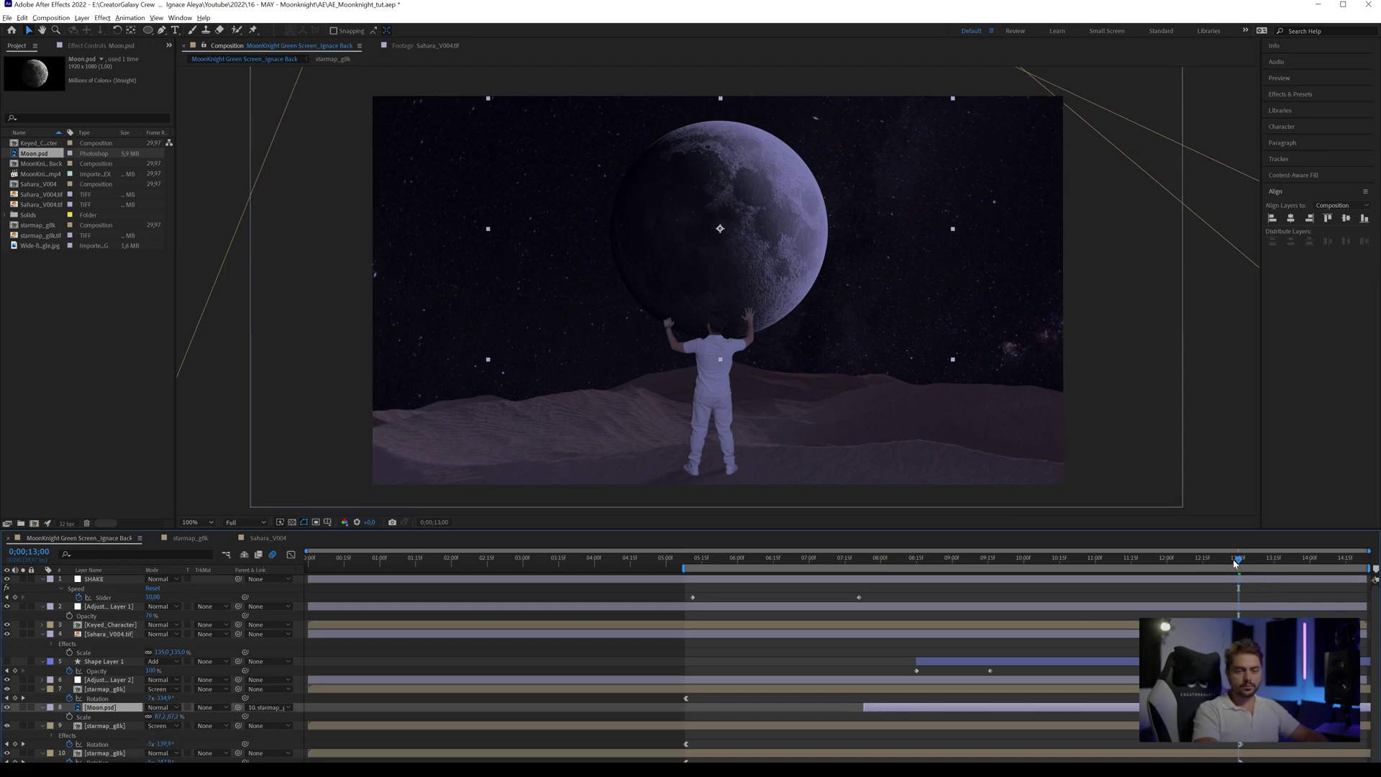
pyautogui.moveTo(1234, 563); pyautogui.dragTo(1169, 569)
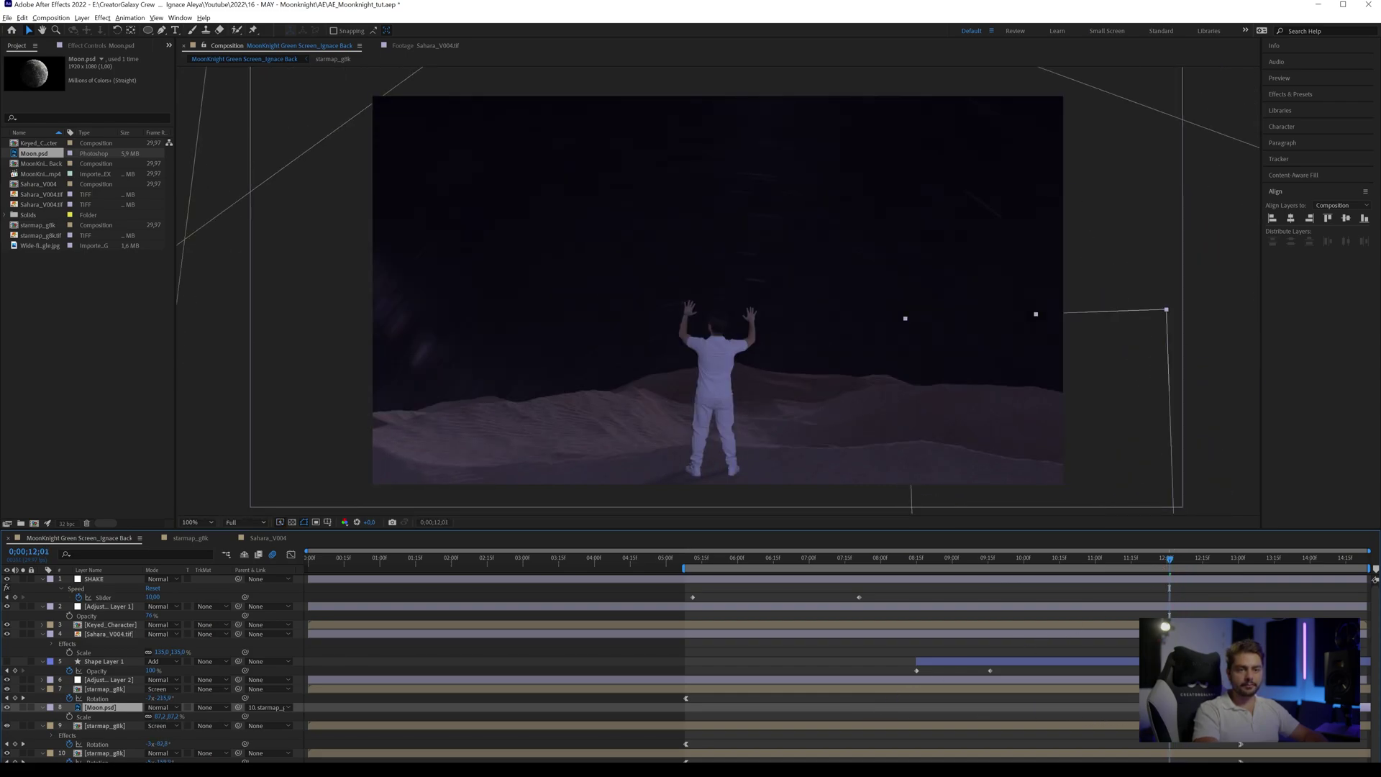
pyautogui.click(1121, 710)
pyautogui.moveTo(1186, 561); pyautogui.dragTo(1161, 608)
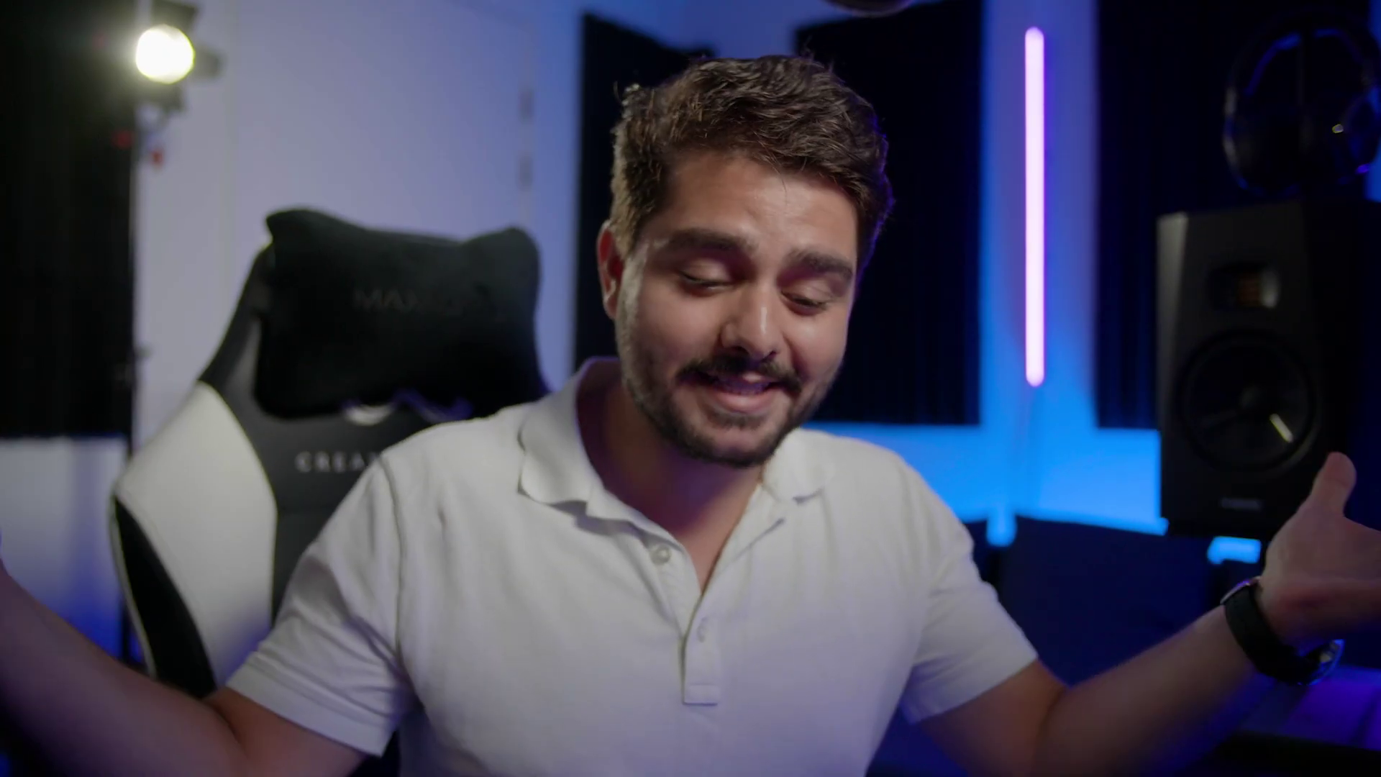